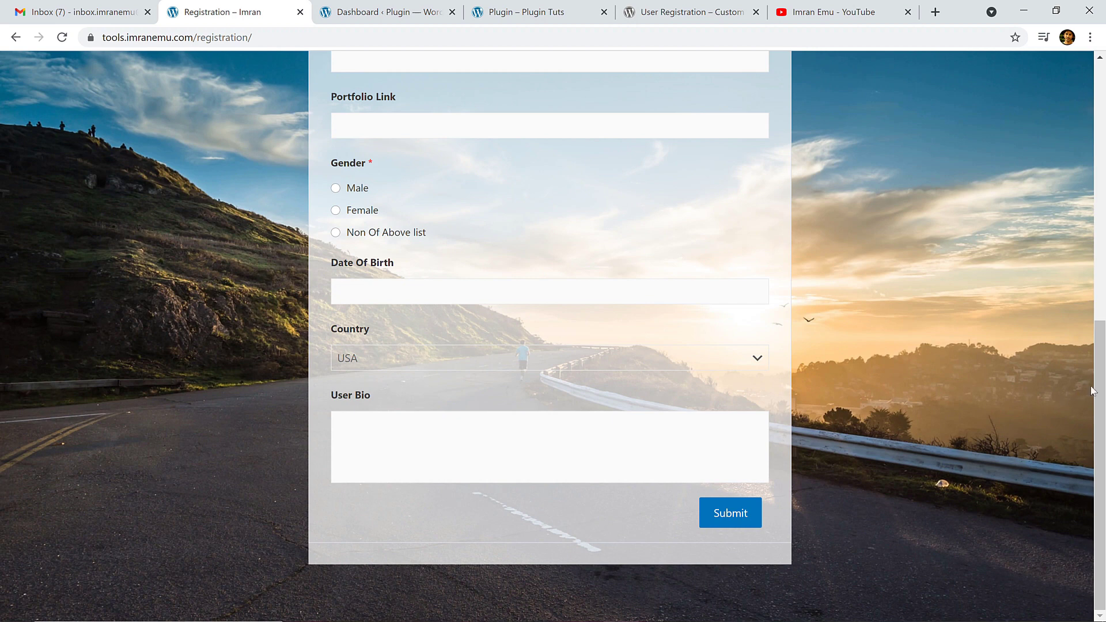
# Step: Review the sample registration form and the User Registration plugin's WordPress.org page, including its description, active installations and ratings
pyautogui.scroll(4, 1104, 225)
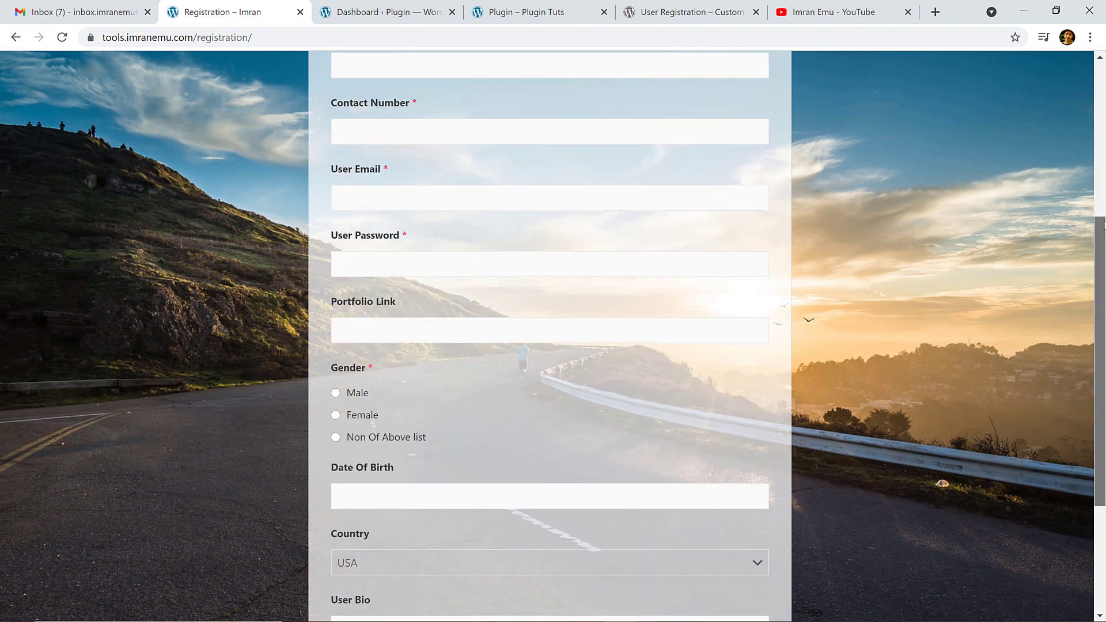
pyautogui.moveTo(1104, 225); pyautogui.dragTo(1097, 97)
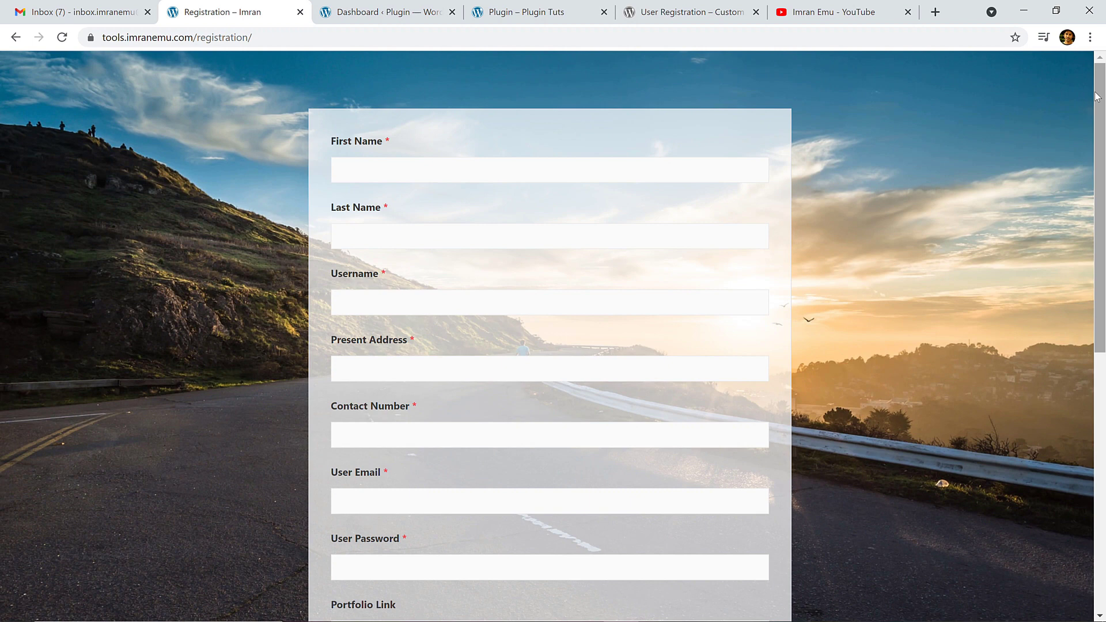
pyautogui.click(702, 13)
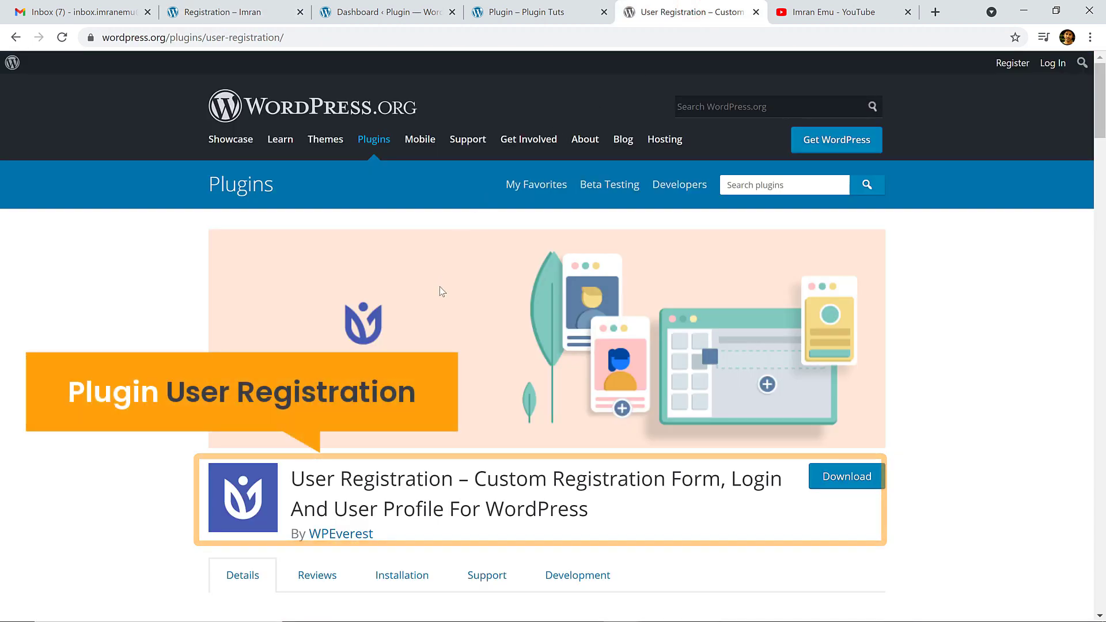
pyautogui.scroll(-2, 442, 291)
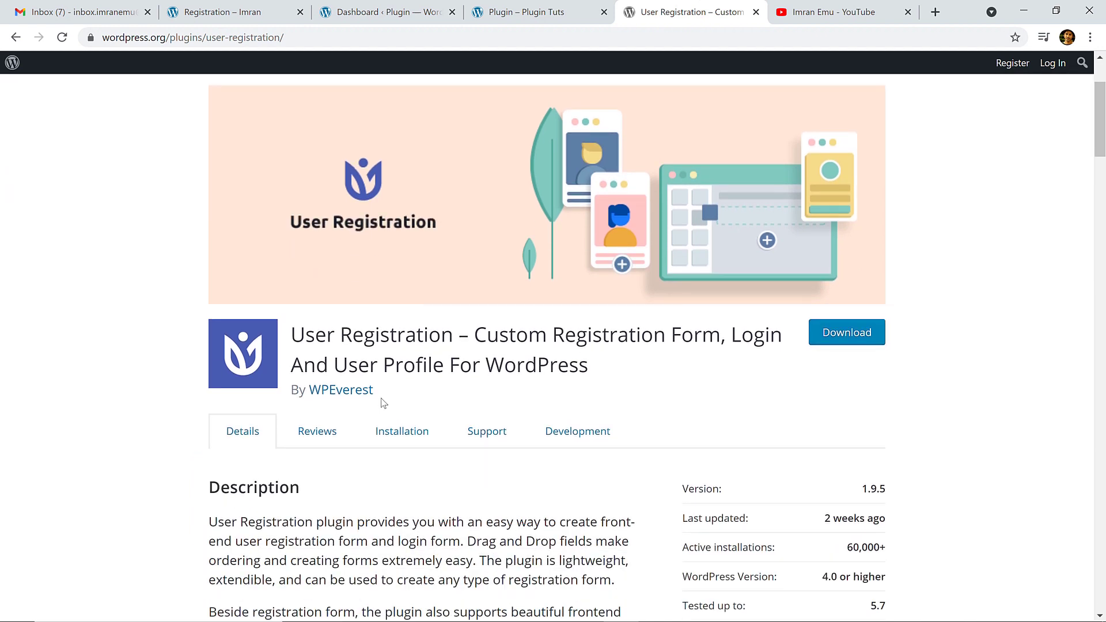
pyautogui.scroll(-1, 558, 449)
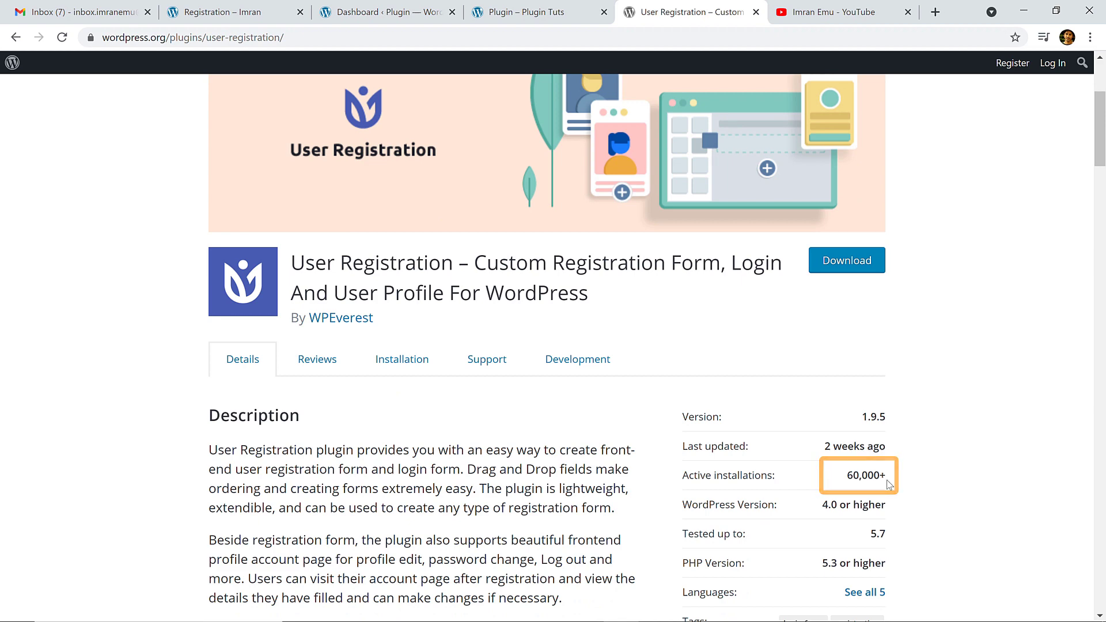
pyautogui.scroll(-5, 887, 485)
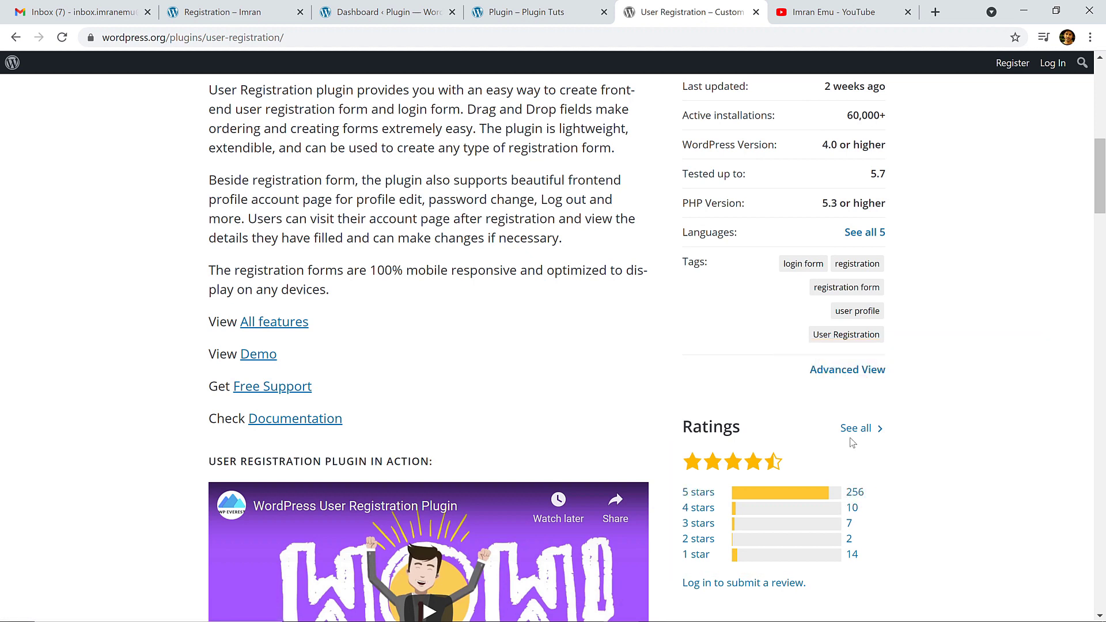
pyautogui.scroll(10, 876, 399)
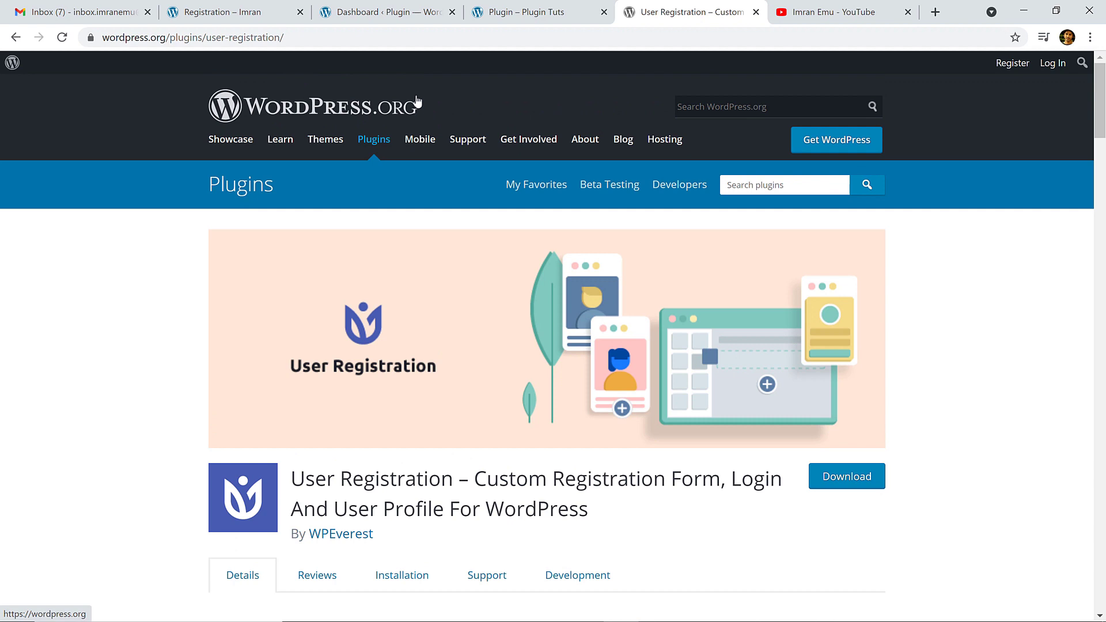
# Step: Allow anyone to register through the Membership option in the WordPress site's general settings, and save the changes
pyautogui.click(401, 13)
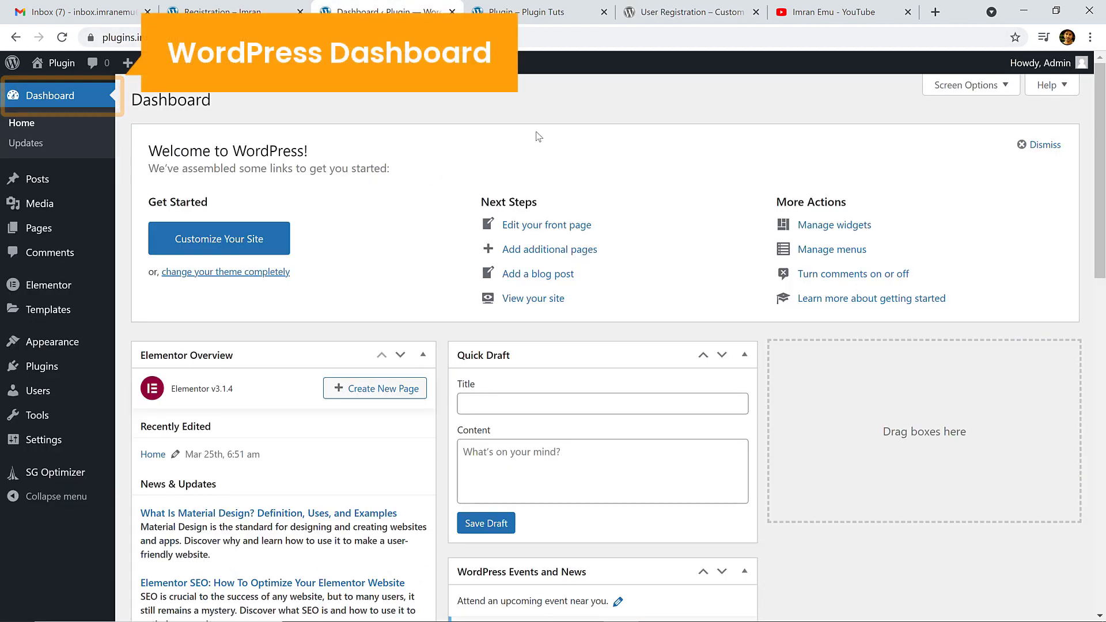
pyautogui.click(674, 9)
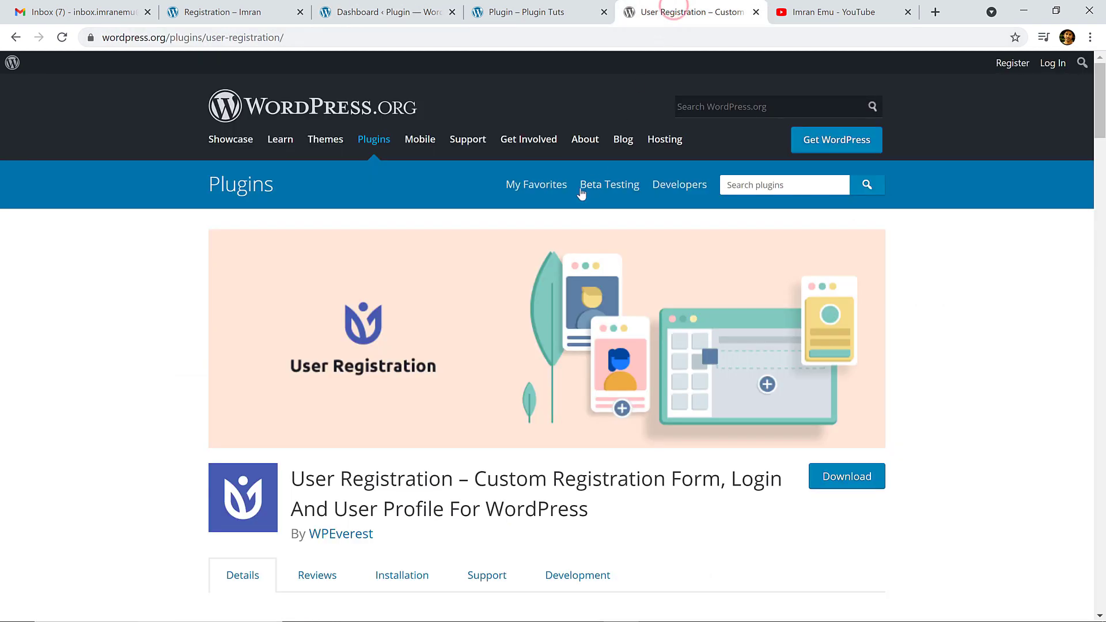
pyautogui.click(408, 11)
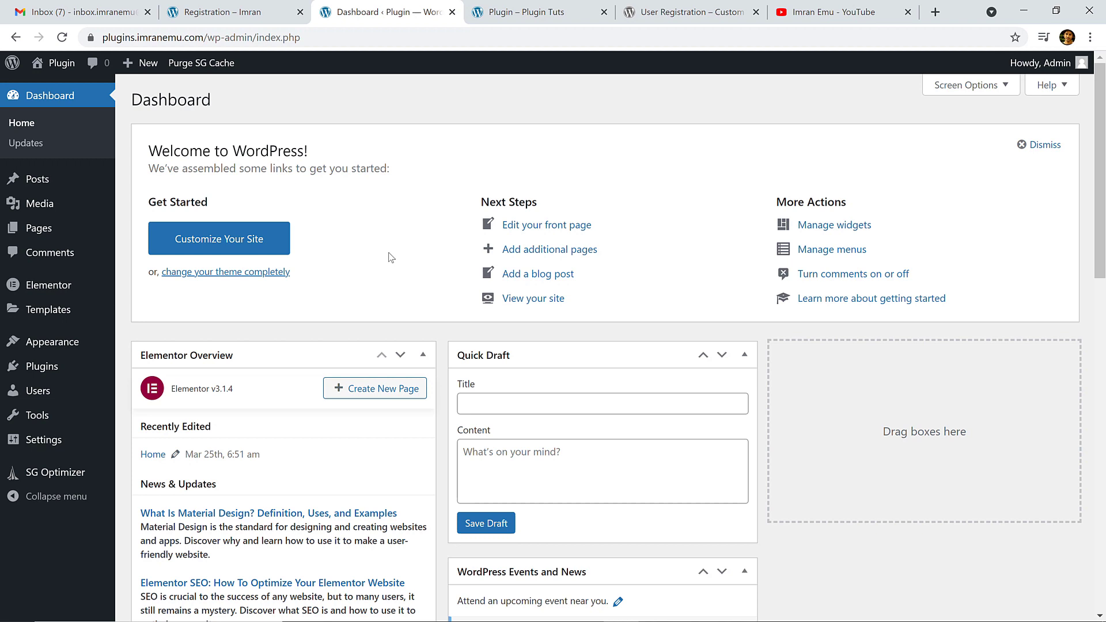
pyautogui.moveTo(29, 440)
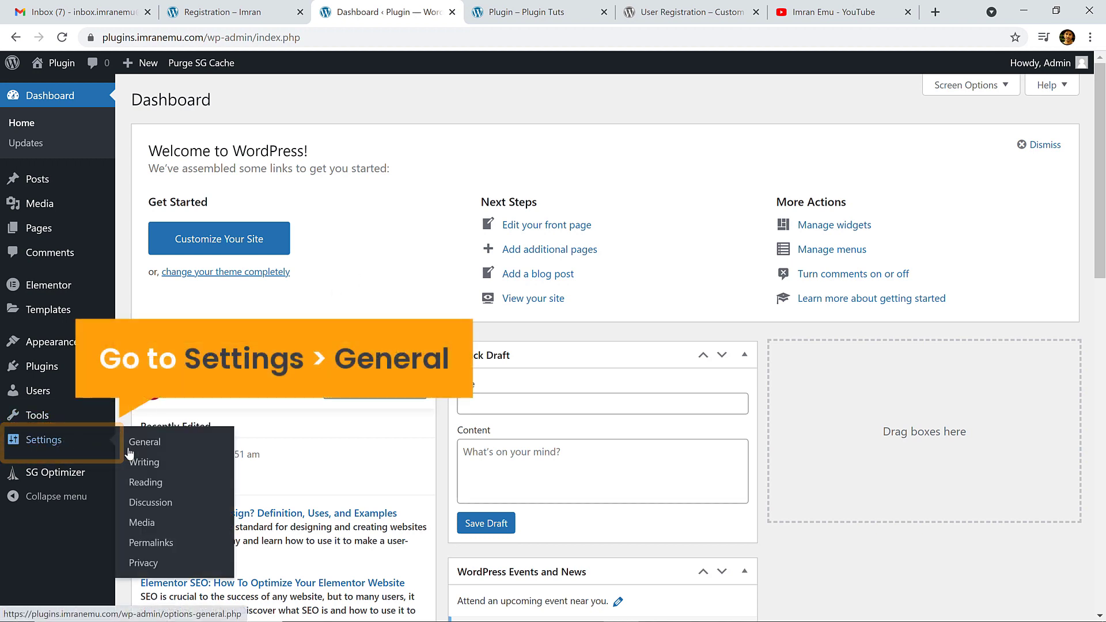
pyautogui.click(153, 443)
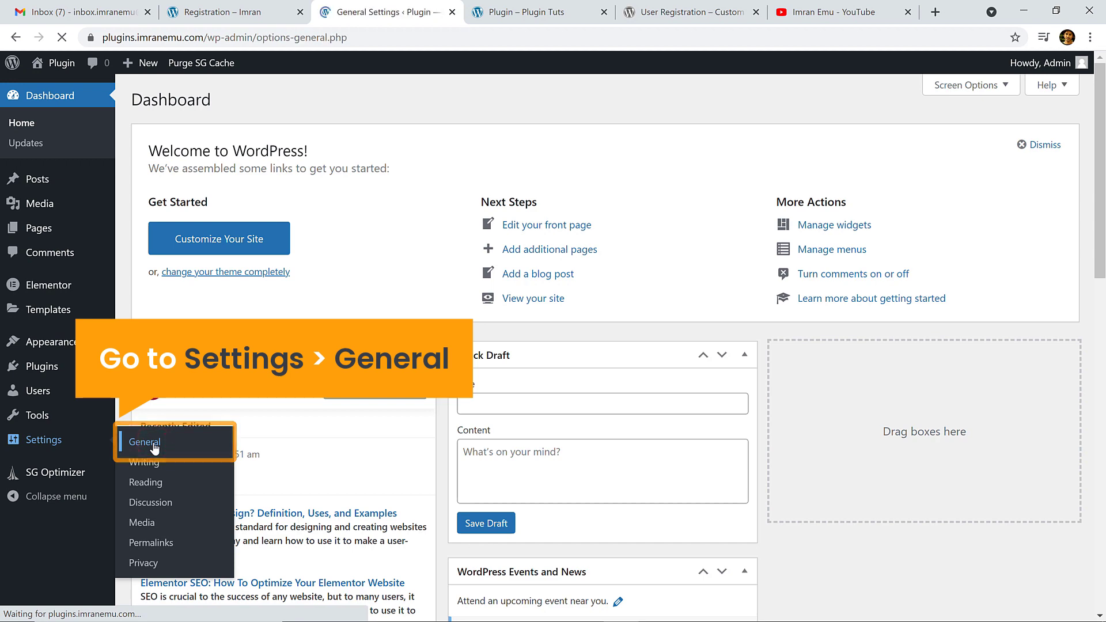
pyautogui.scroll(-1, 234, 381)
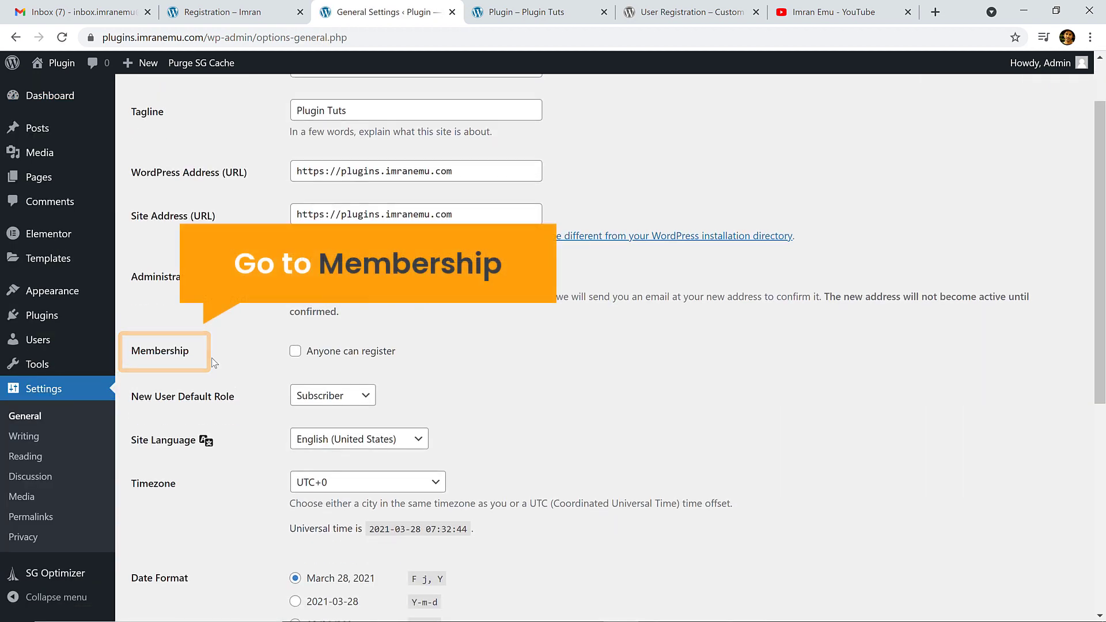
pyautogui.click(294, 351)
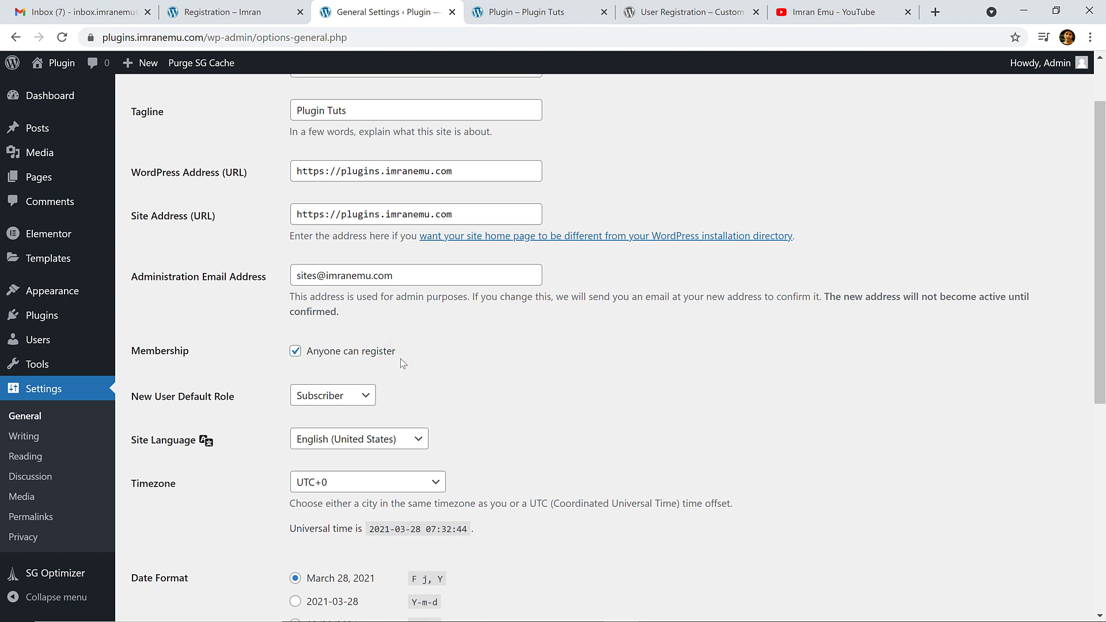
pyautogui.scroll(-6, 406, 370)
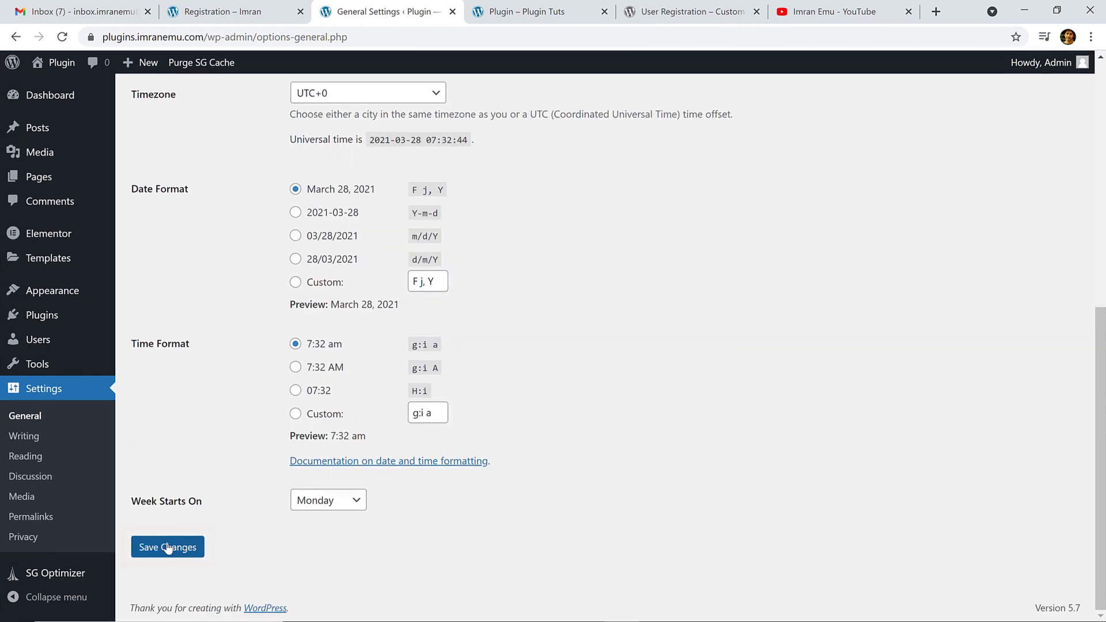
pyautogui.click(167, 548)
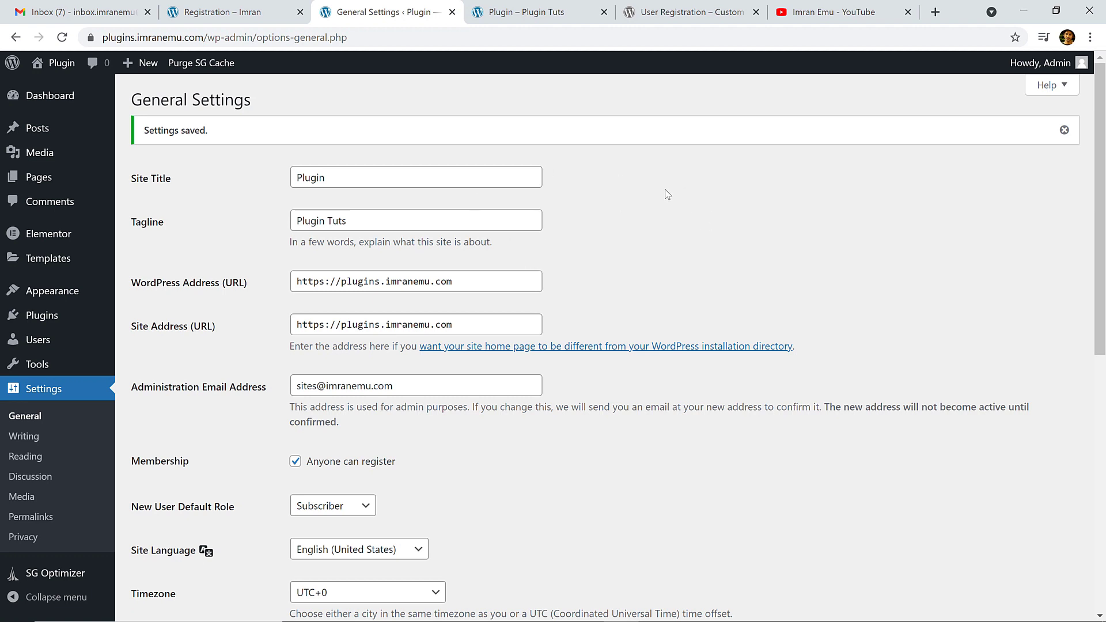
# Step: Return to the site dashboard and search for new plugins with the keyword "Registration"
pyautogui.moveTo(69, 104)
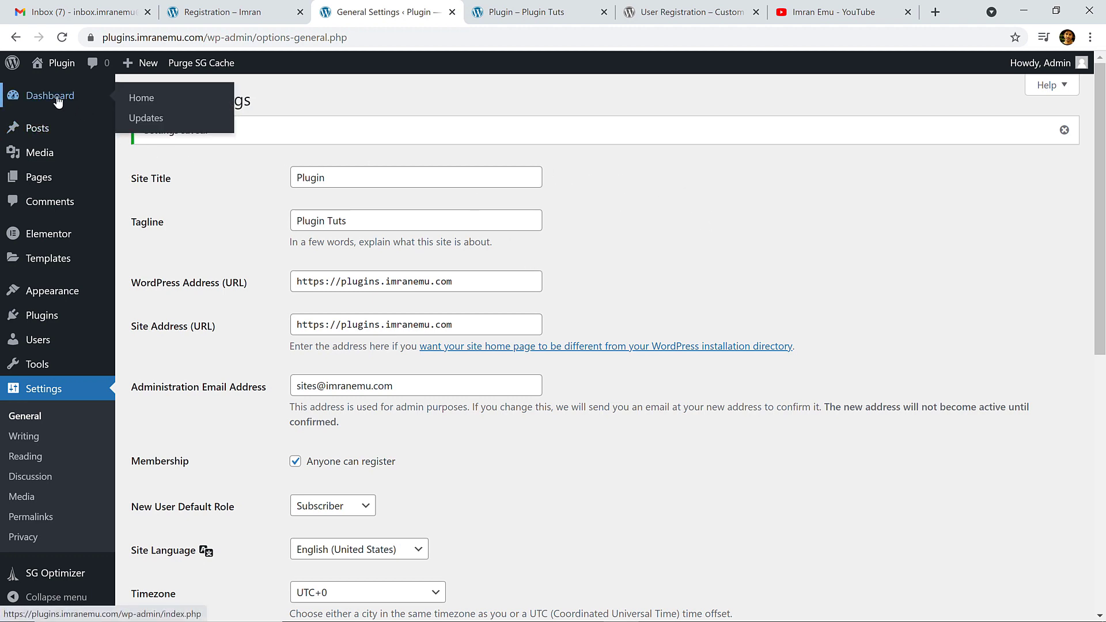
pyautogui.click(58, 99)
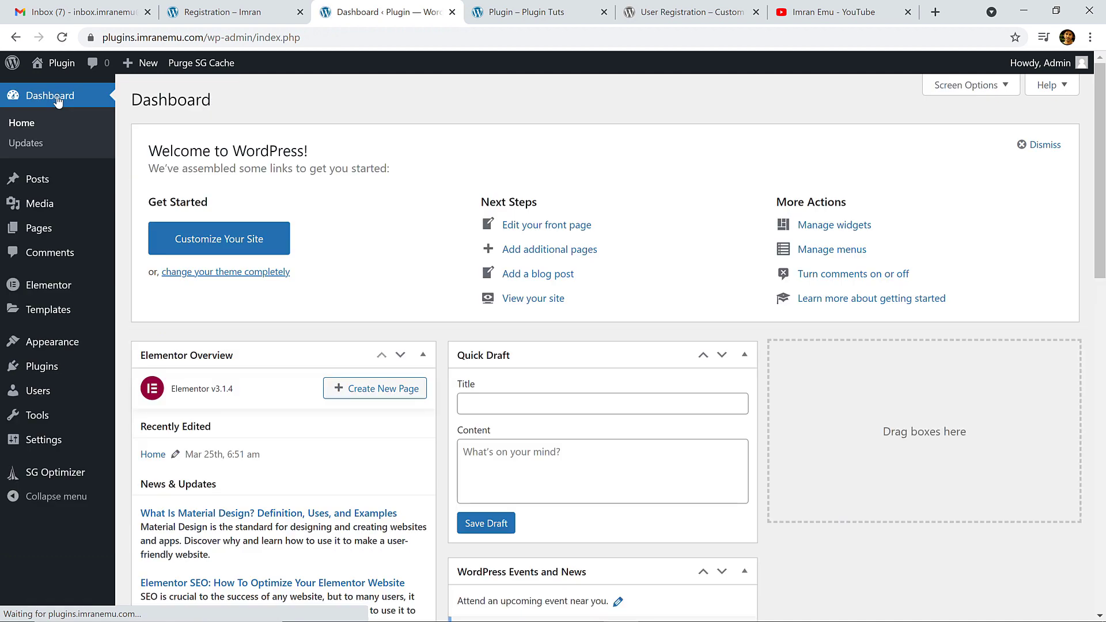
pyautogui.click(699, 11)
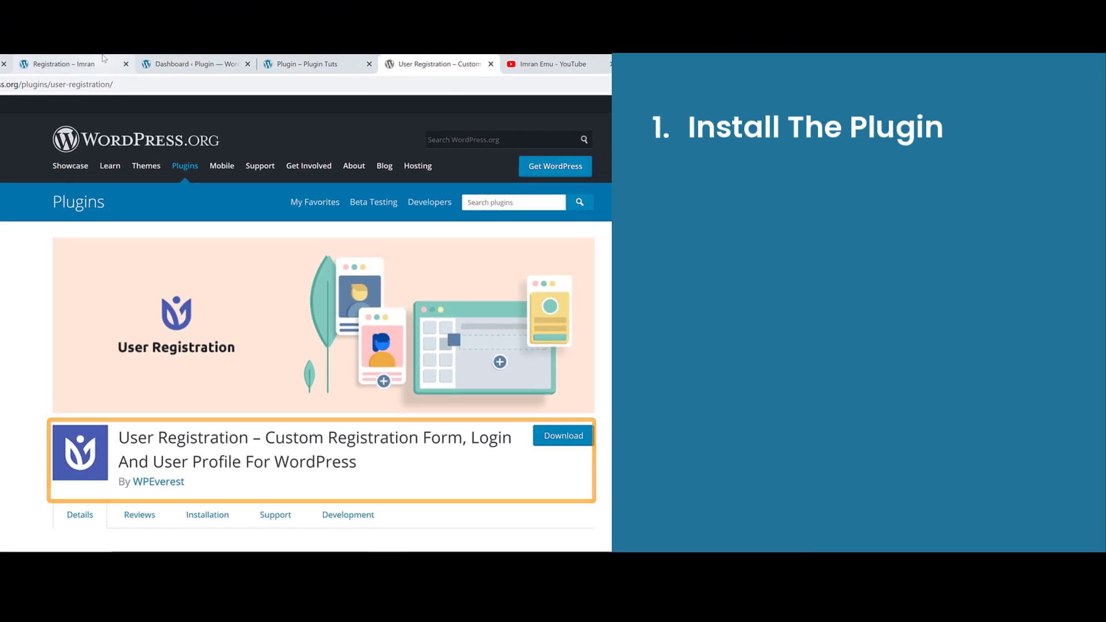
pyautogui.click(180, 65)
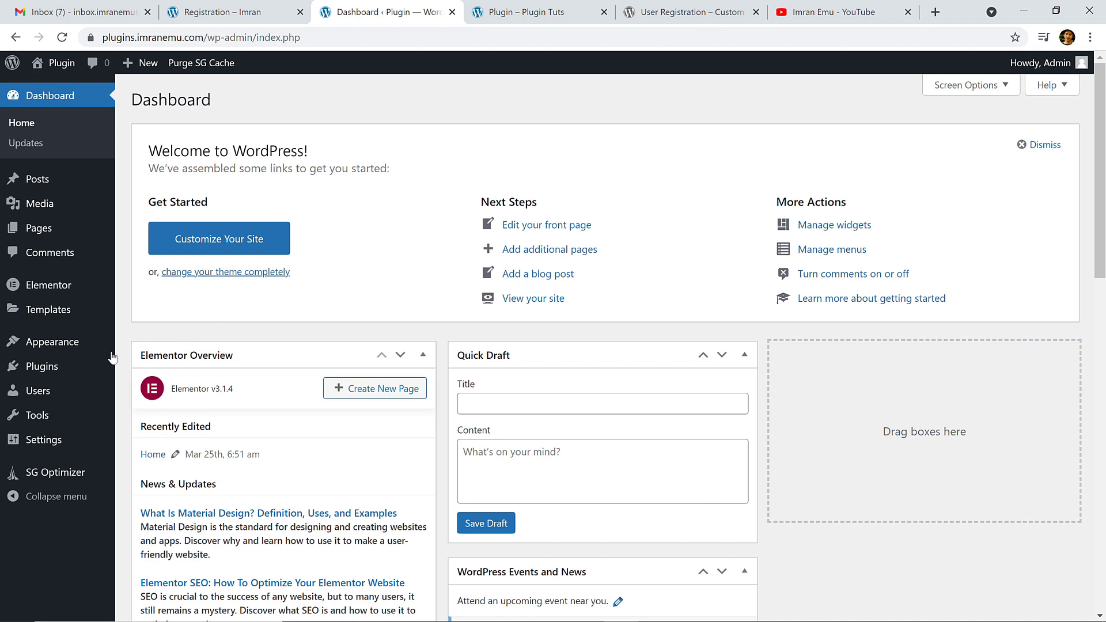
pyautogui.moveTo(40, 372)
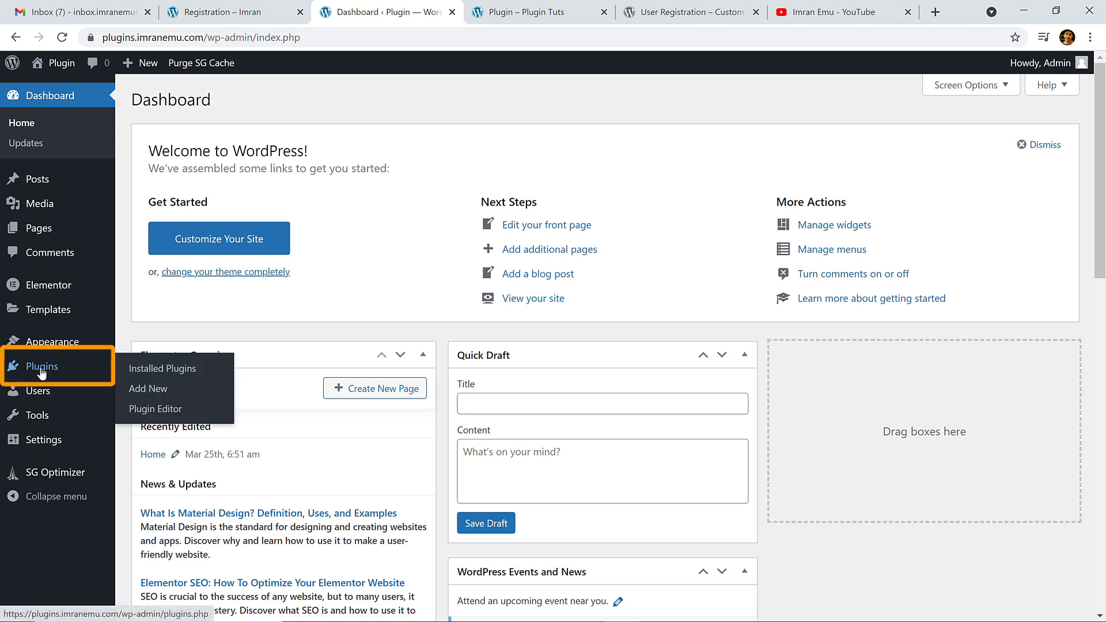
pyautogui.click(159, 395)
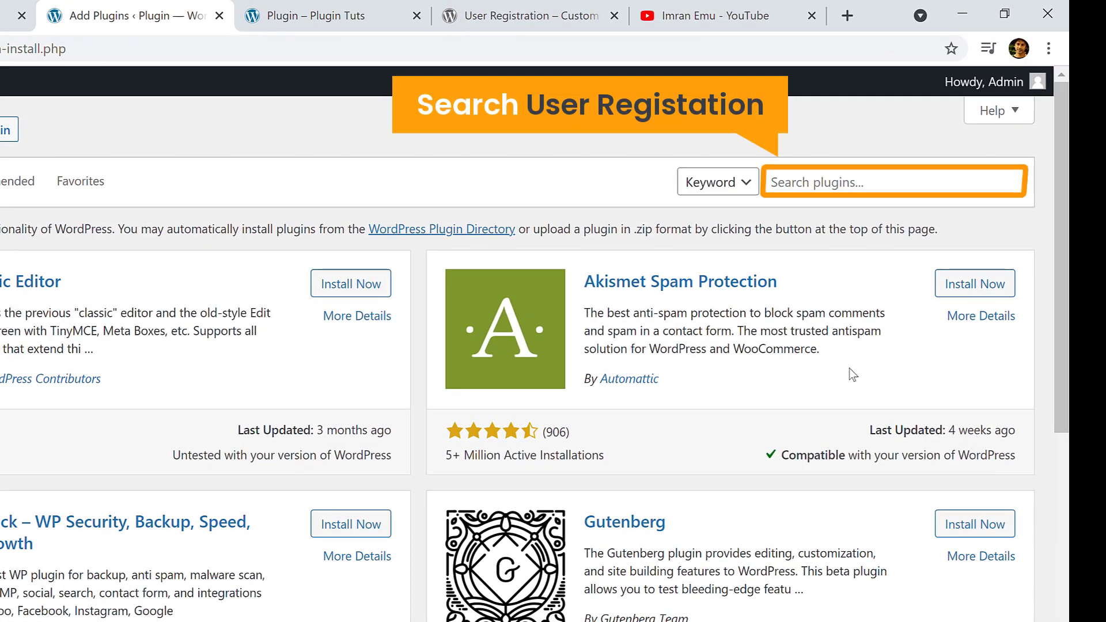
pyautogui.click(783, 182)
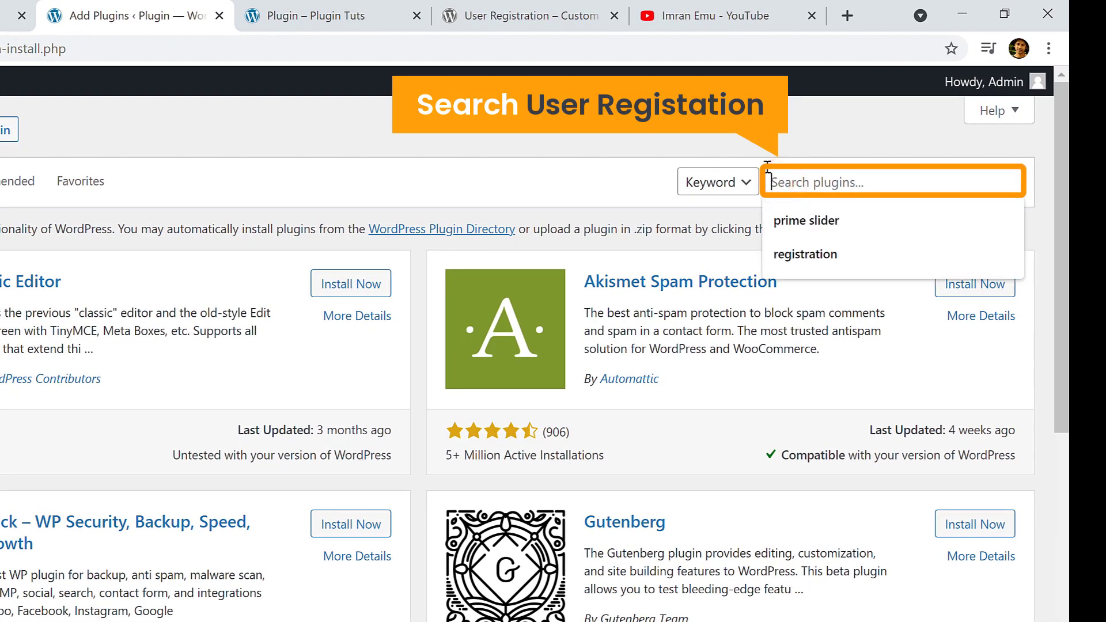
pyautogui.write('Registr')
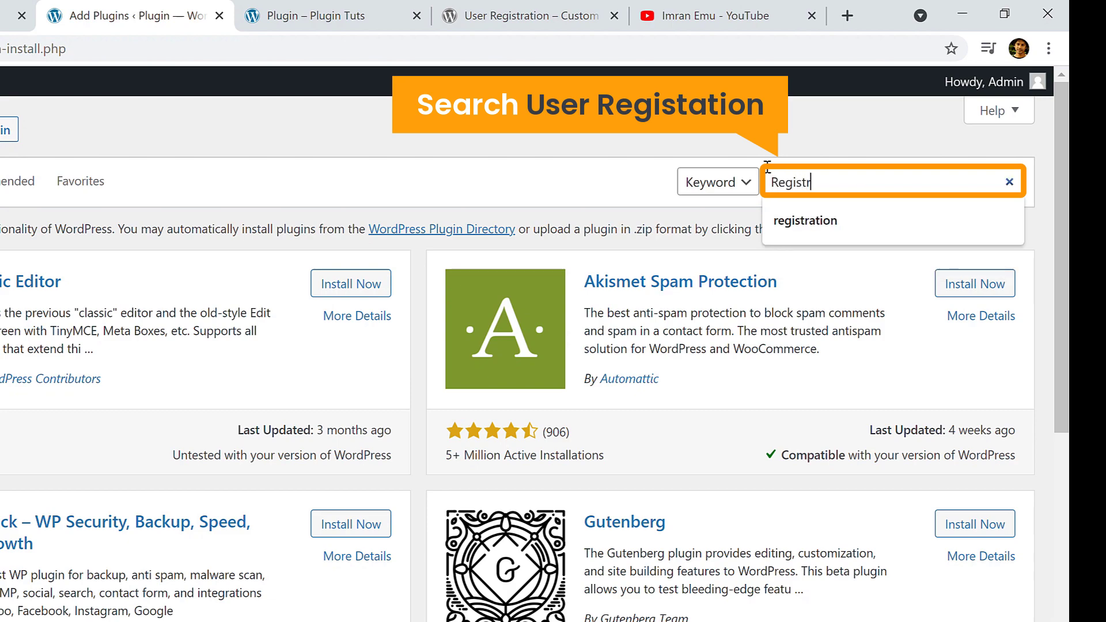
pyautogui.write('ation')
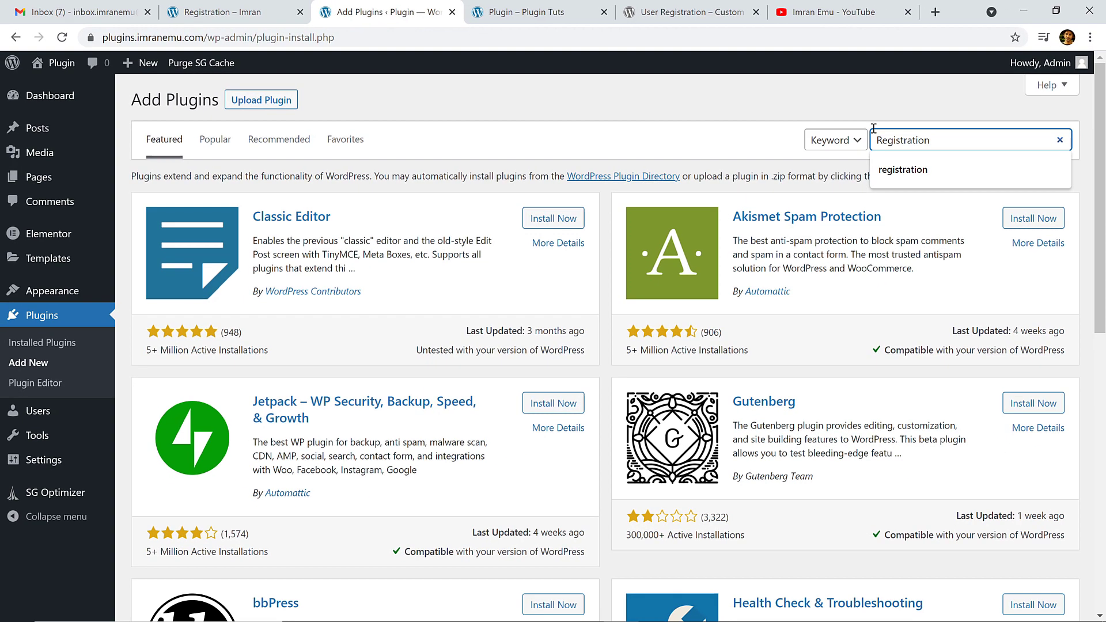
pyautogui.press('Return')
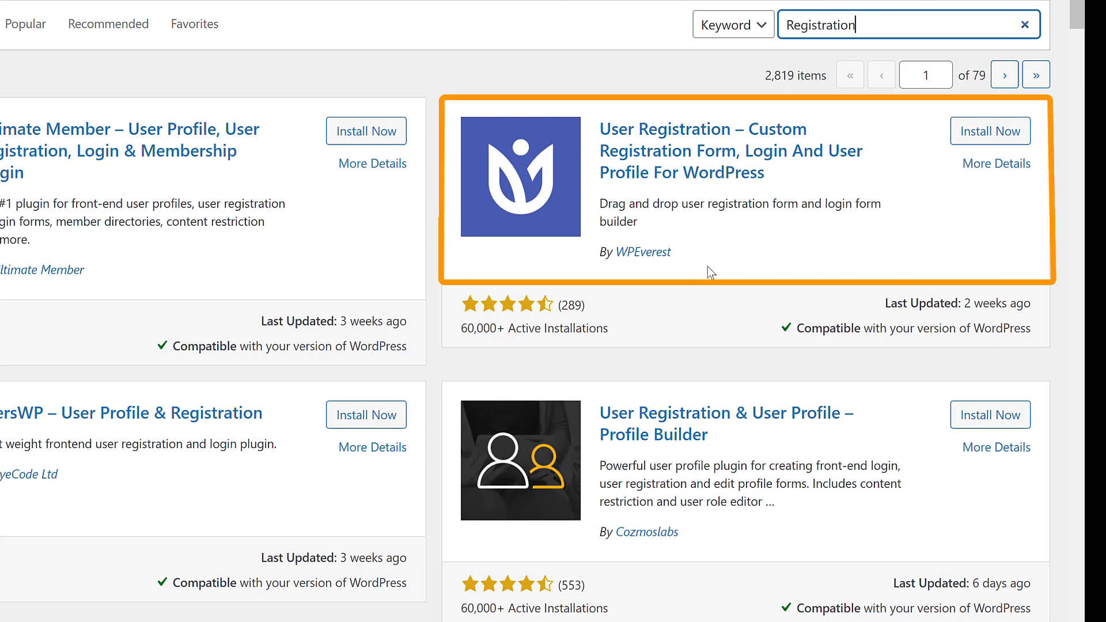
# Step: Install and activate the User Registration plugin by WPEverest
pyautogui.click(816, 325)
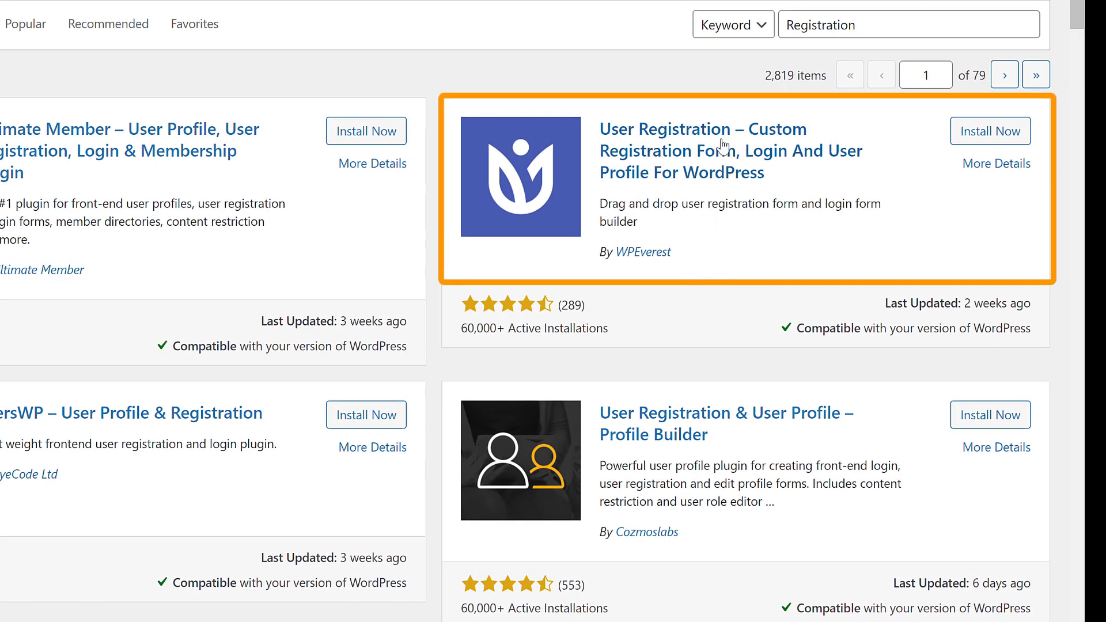
pyautogui.moveTo(648, 259); pyautogui.dragTo(612, 256)
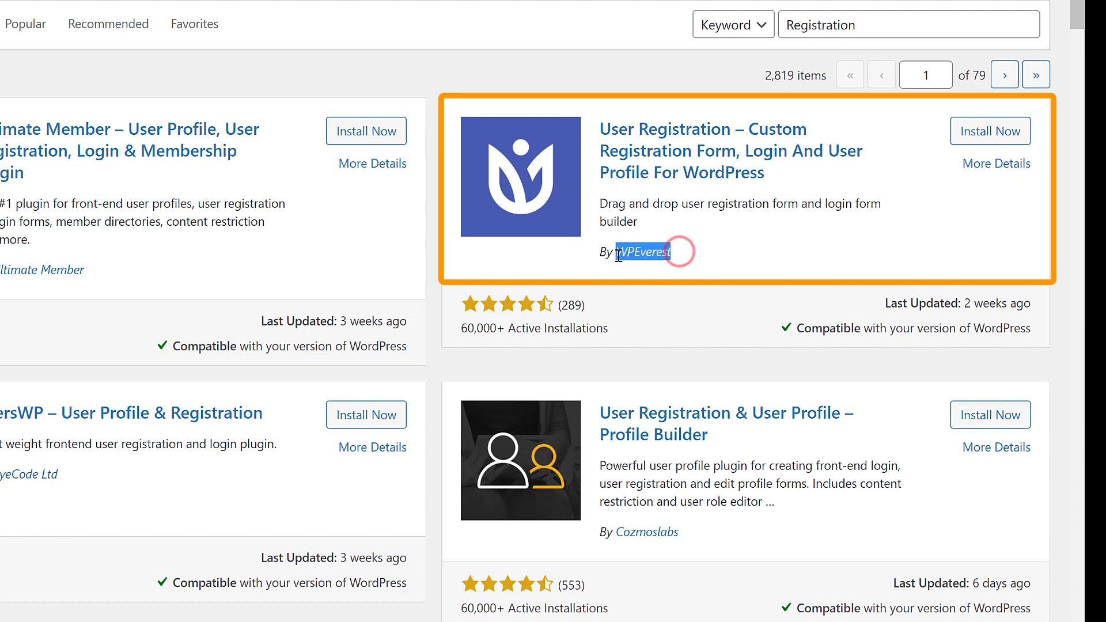
pyautogui.click(770, 261)
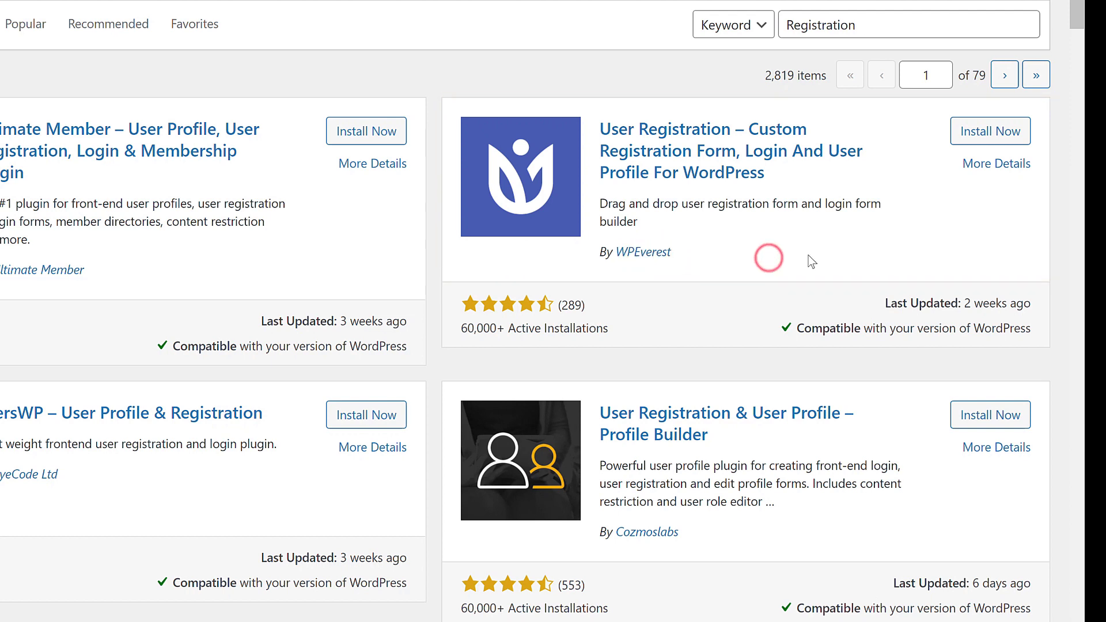
pyautogui.click(991, 132)
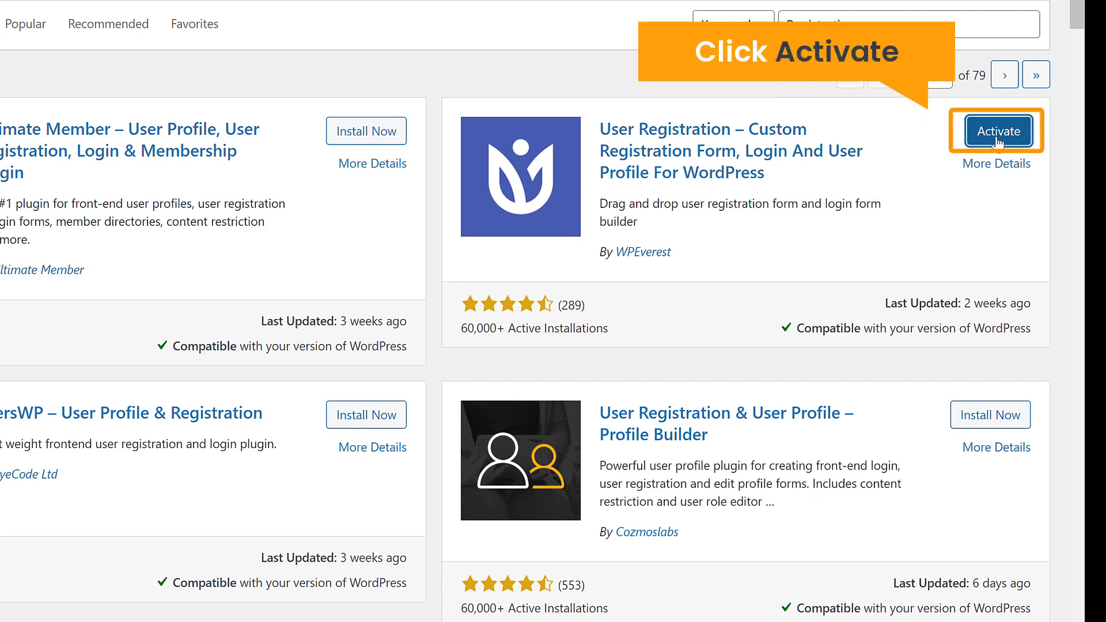
pyautogui.click(999, 132)
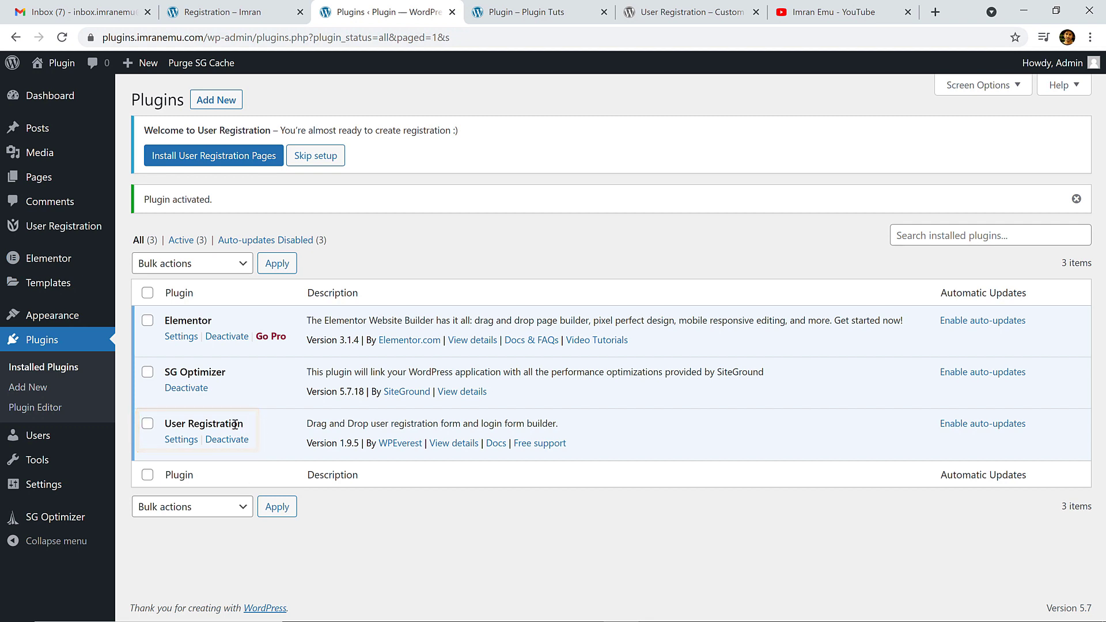
# Step: Examine the site's list of pages and compare it with the sample registration page and its URL
pyautogui.moveTo(86, 229)
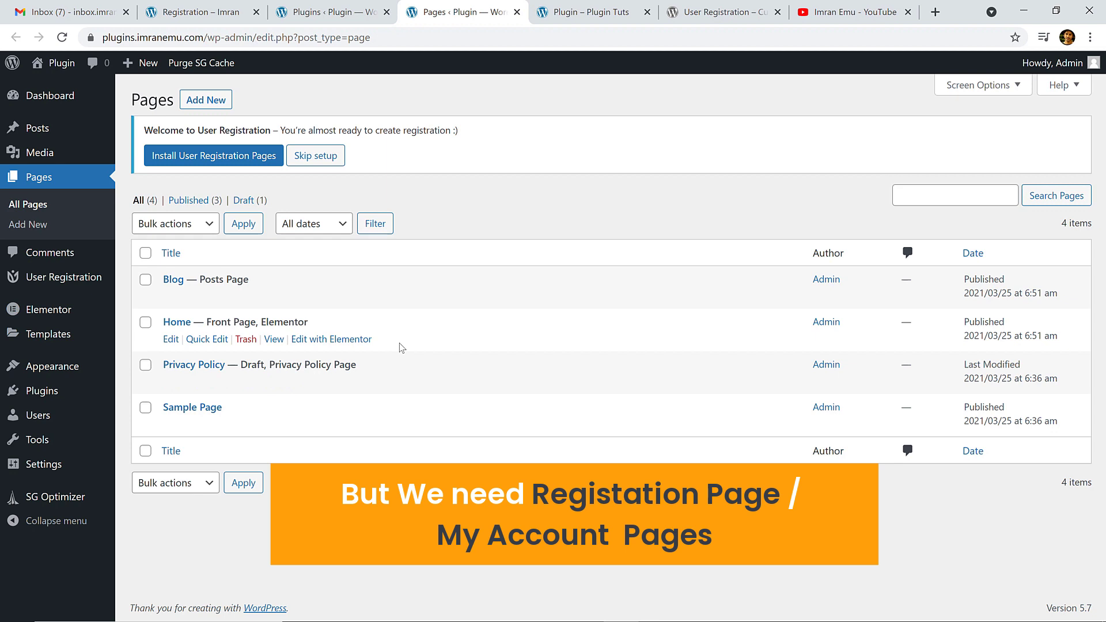
pyautogui.click(169, 11)
pyautogui.click(203, 38)
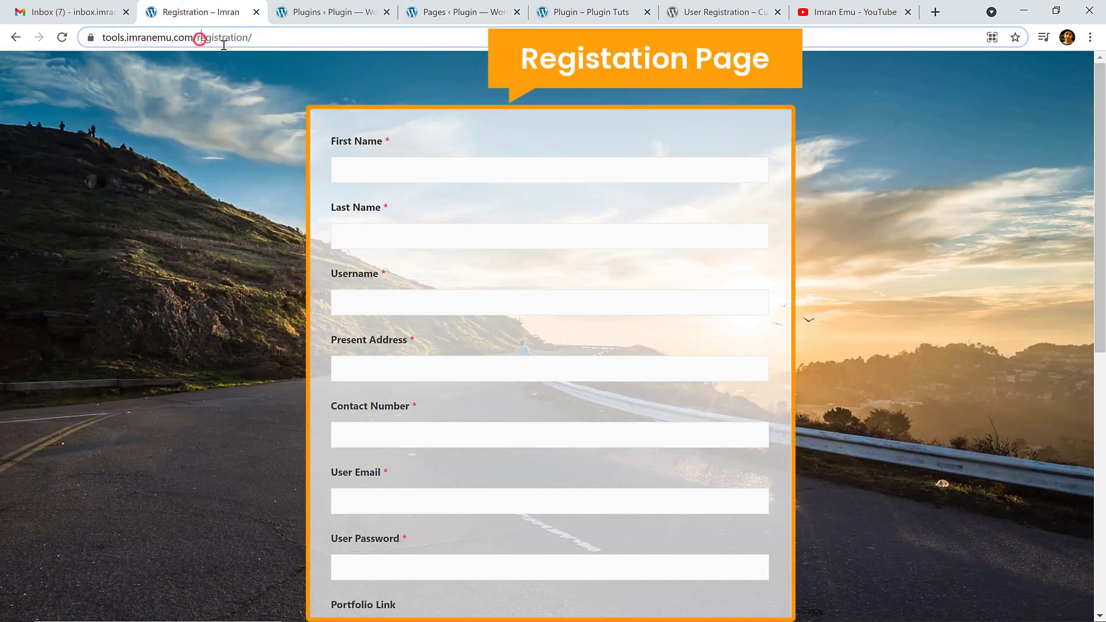
pyautogui.moveTo(200, 38); pyautogui.dragTo(253, 48)
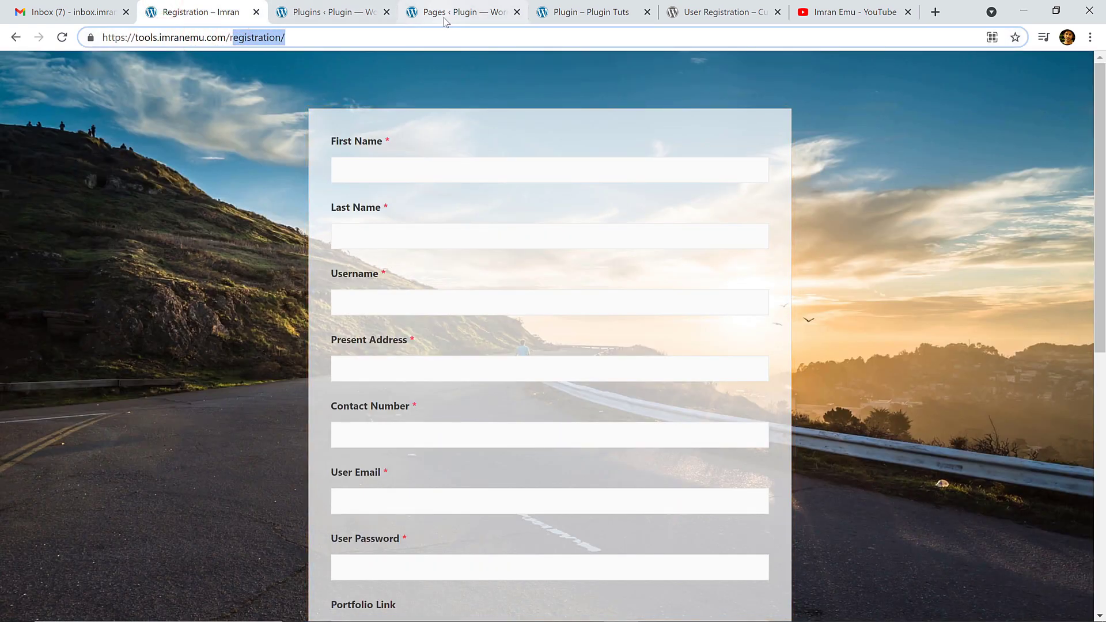
pyautogui.click(447, 14)
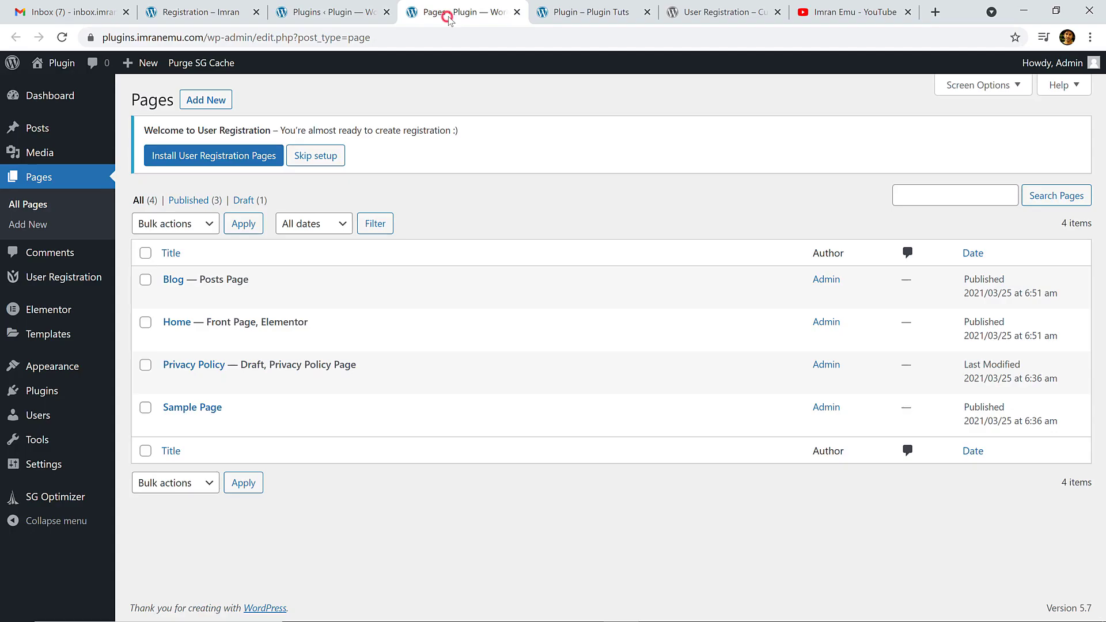
# Step: Install the User Registration plugin's pages and check for the My Account and Registration pages in the site's page list
pyautogui.click(240, 158)
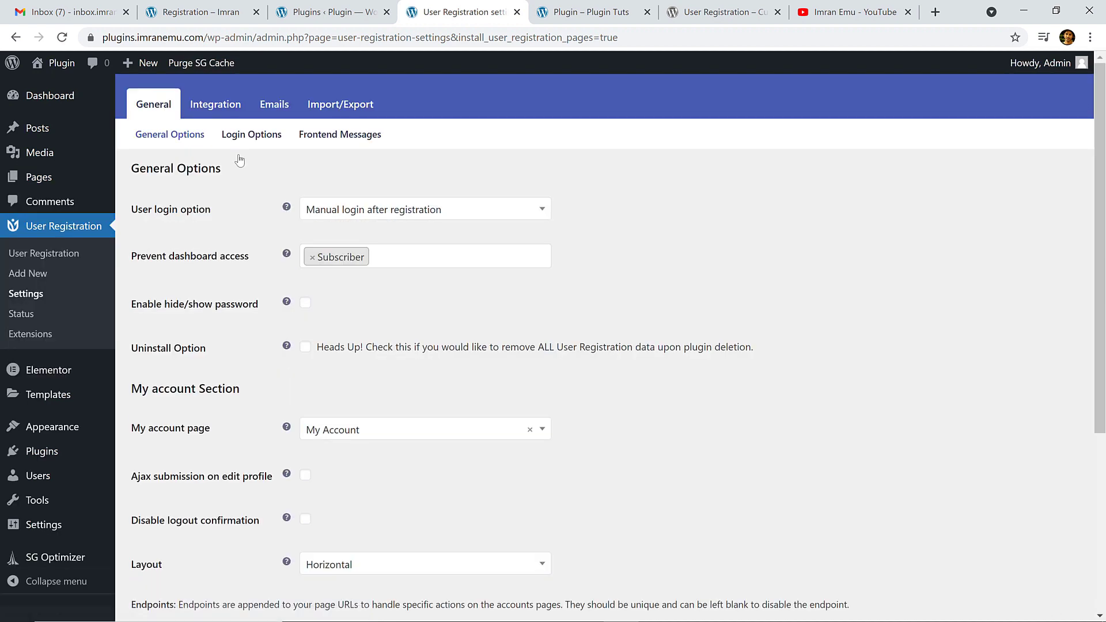
pyautogui.moveTo(55, 179)
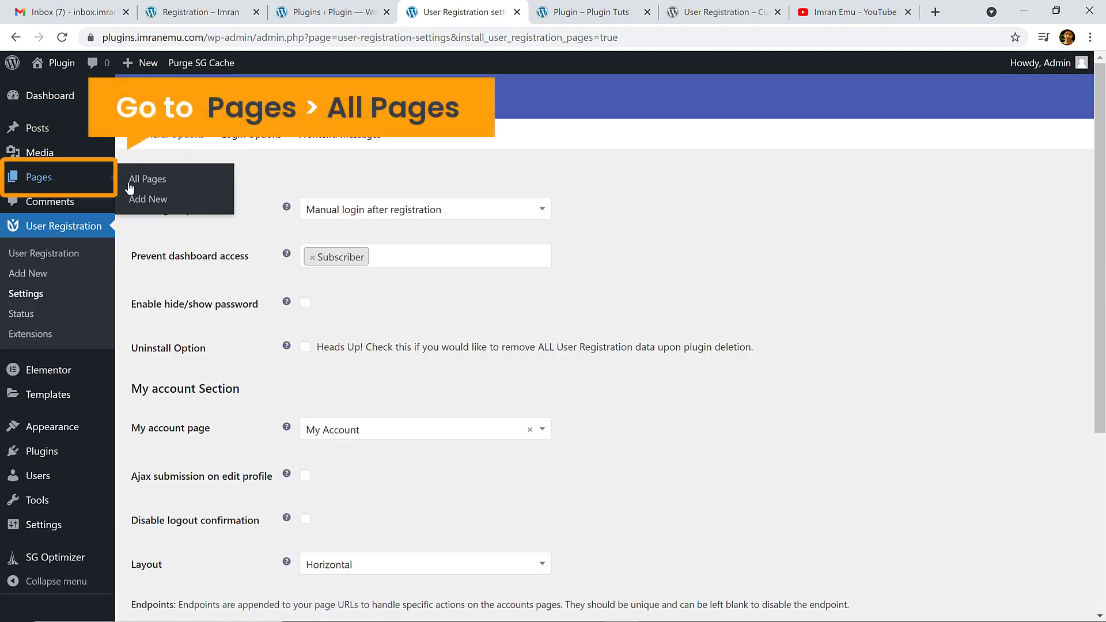
pyautogui.click(136, 183)
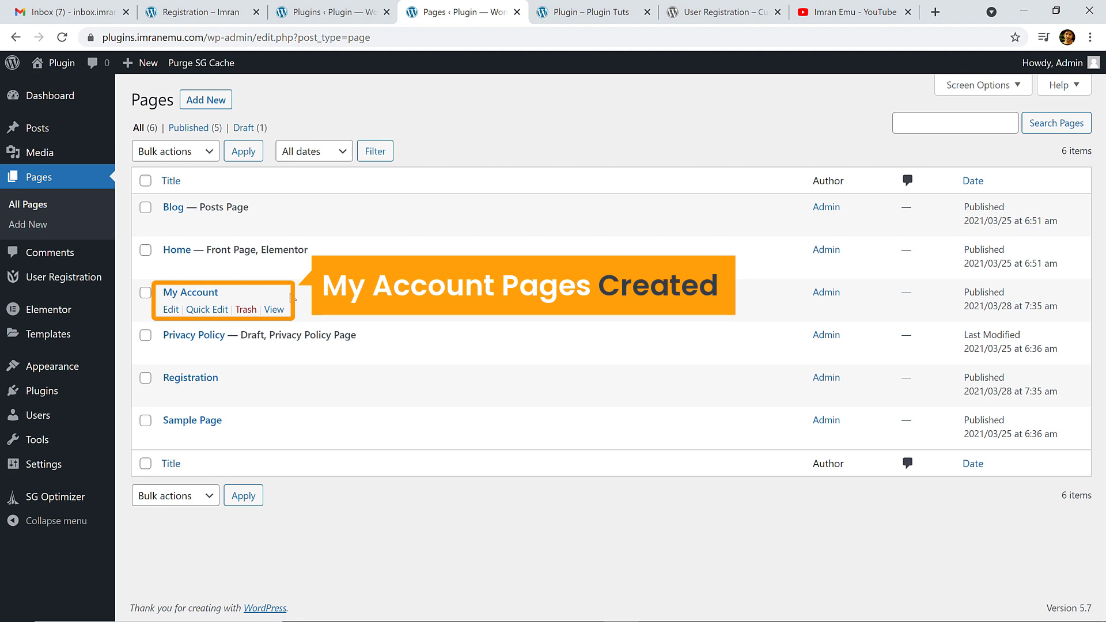
pyautogui.click(446, 103)
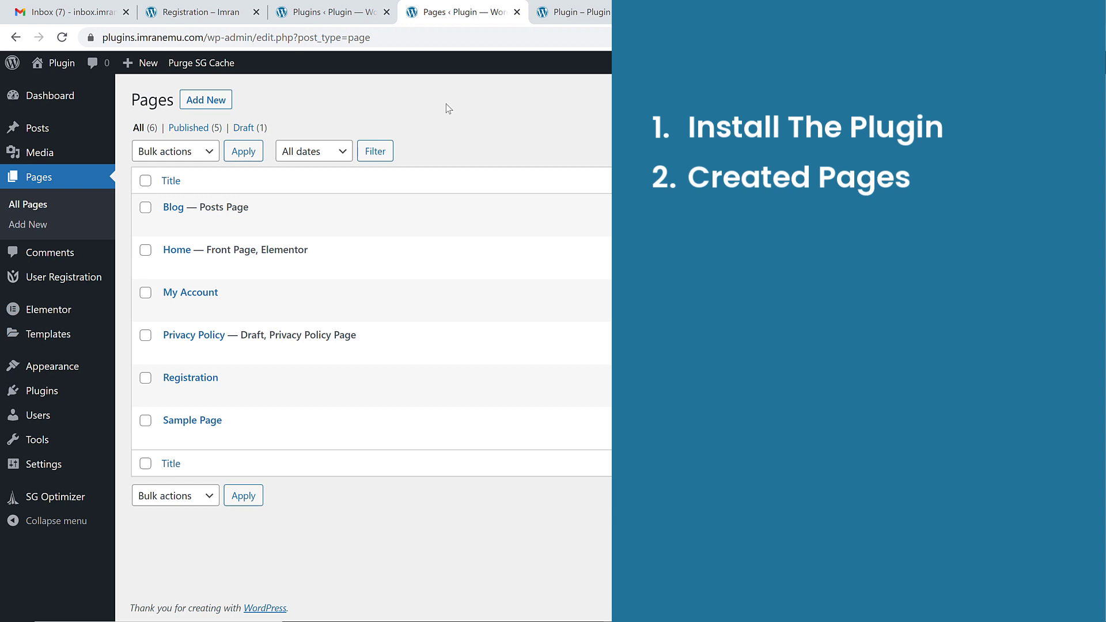
pyautogui.moveTo(223, 394)
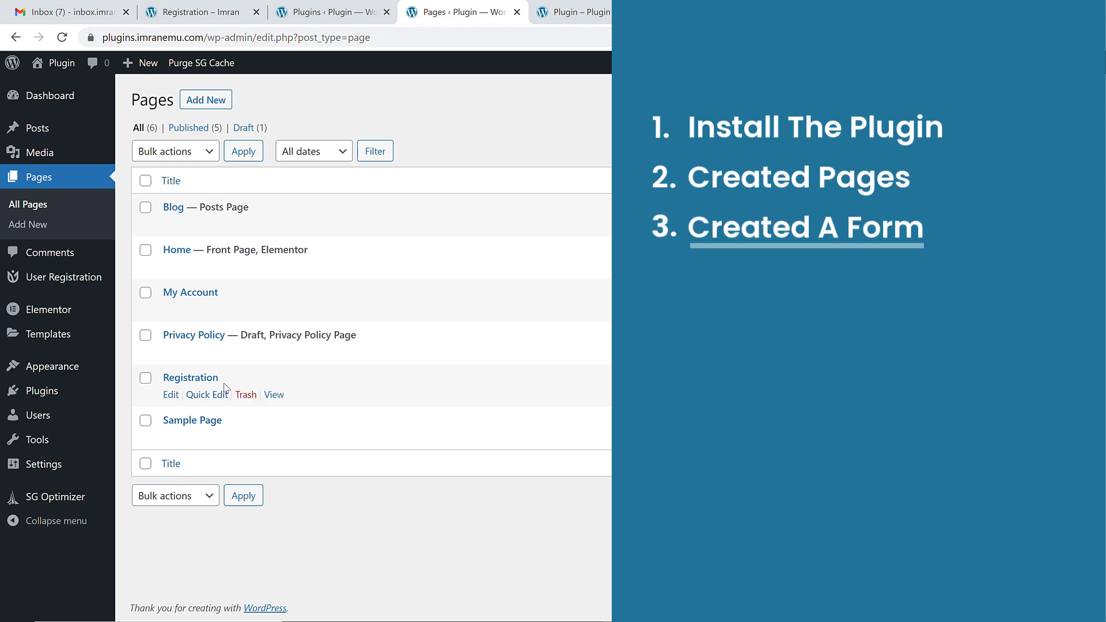
# Step: Create a new User Registration form named "Registration Form"
pyautogui.moveTo(93, 281)
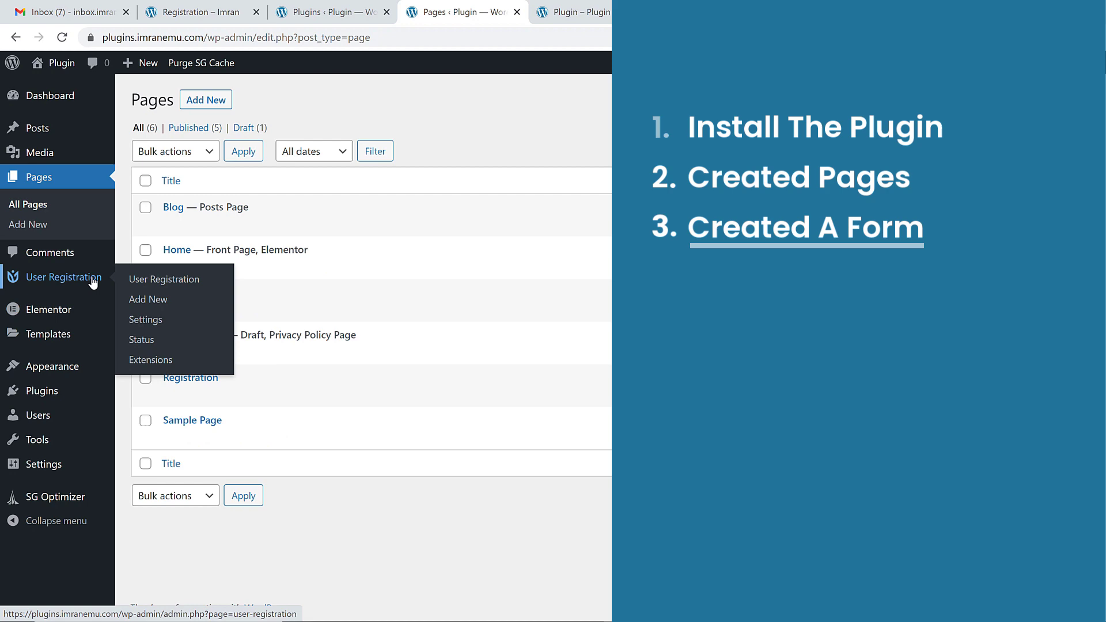
pyautogui.click(155, 8)
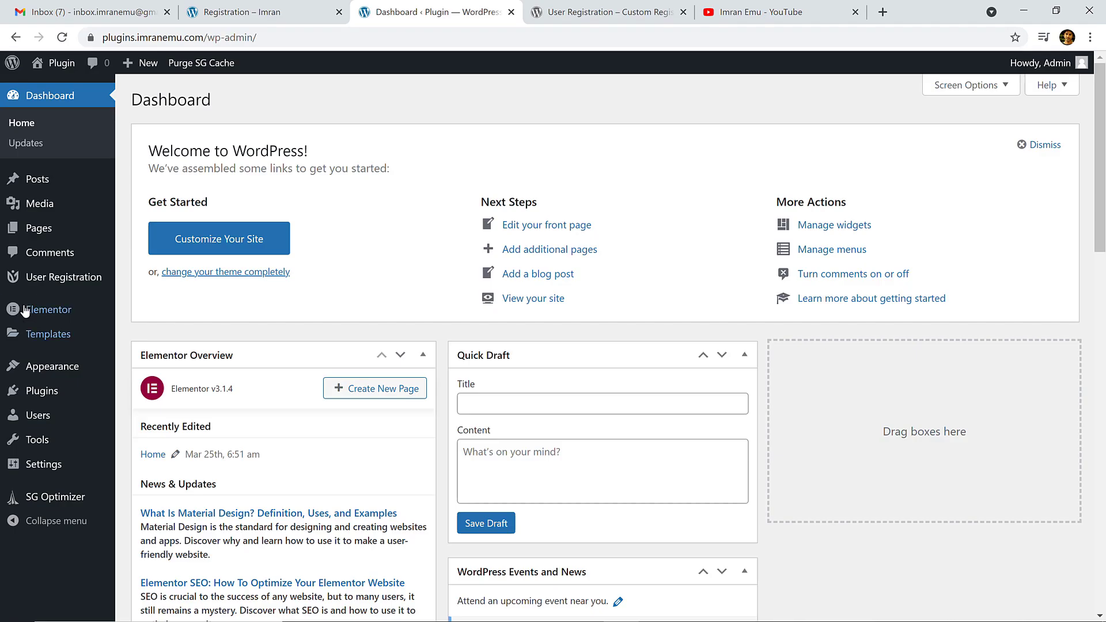
pyautogui.moveTo(58, 278)
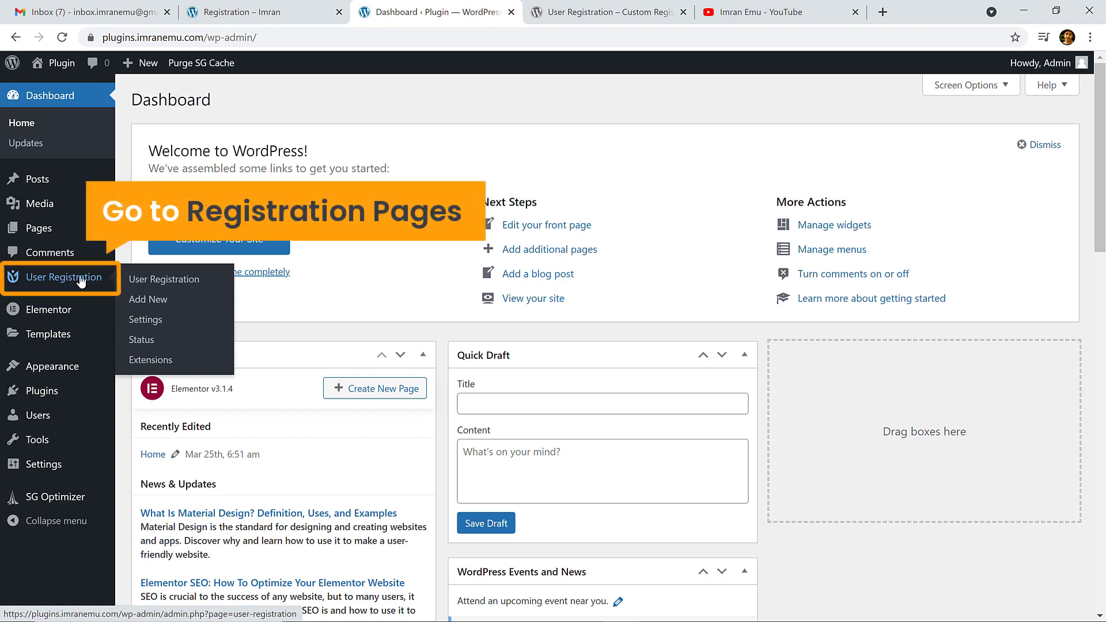
pyautogui.click(180, 282)
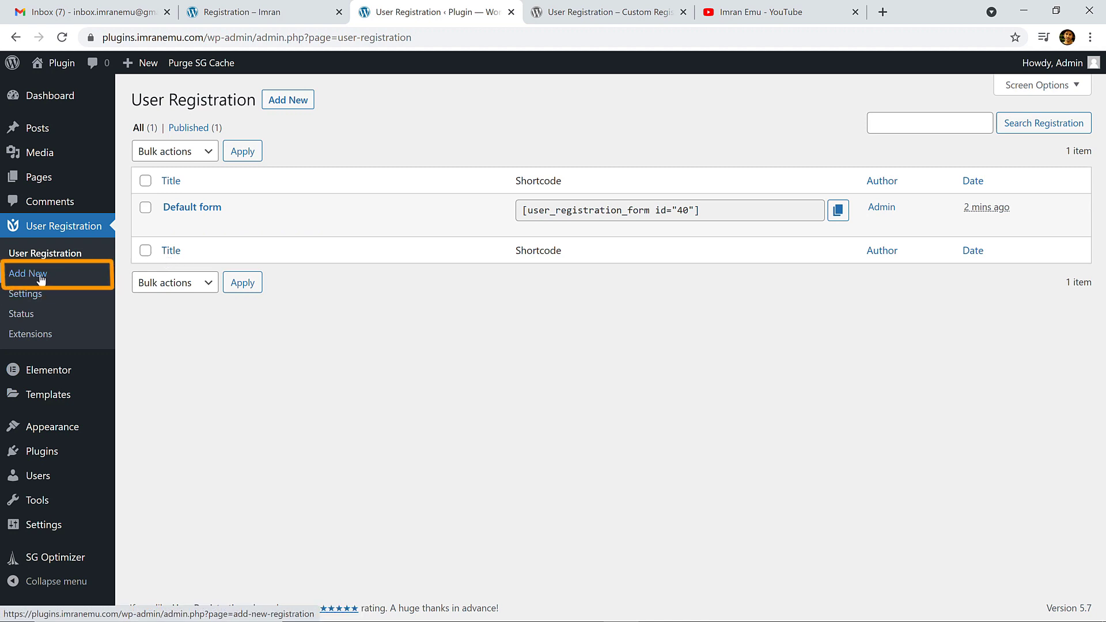
pyautogui.click(291, 104)
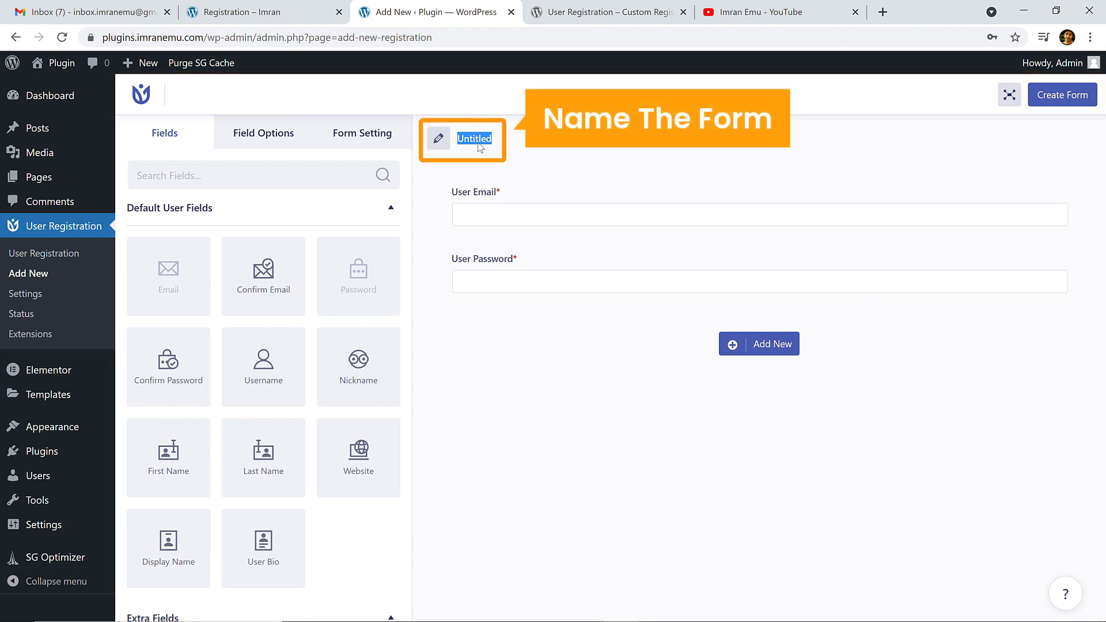
pyautogui.write('Registration Form')
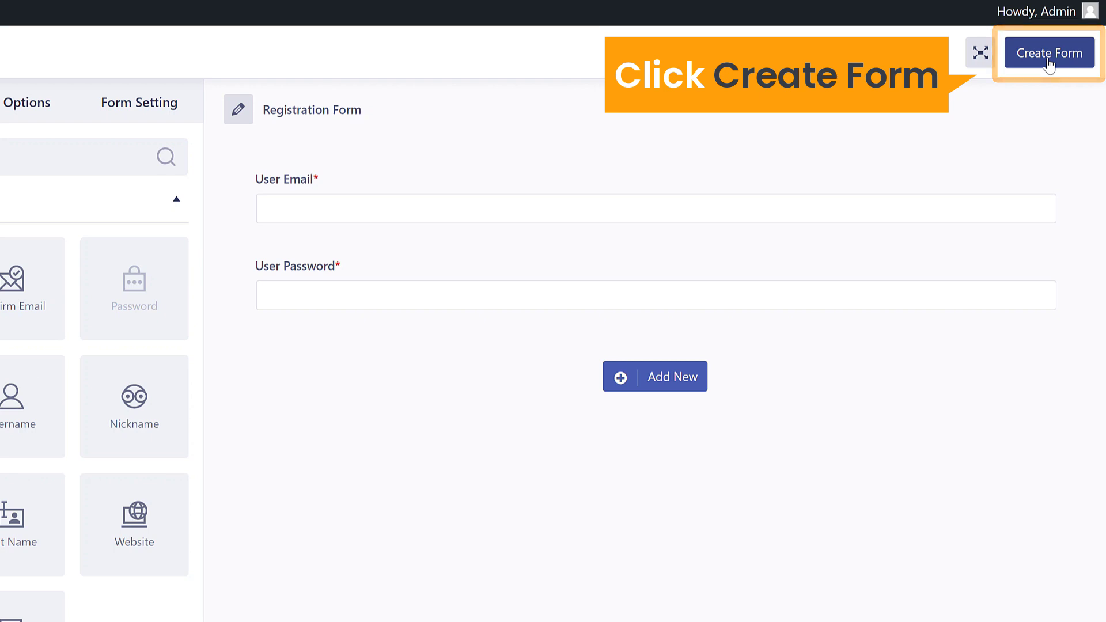
pyautogui.click(1049, 63)
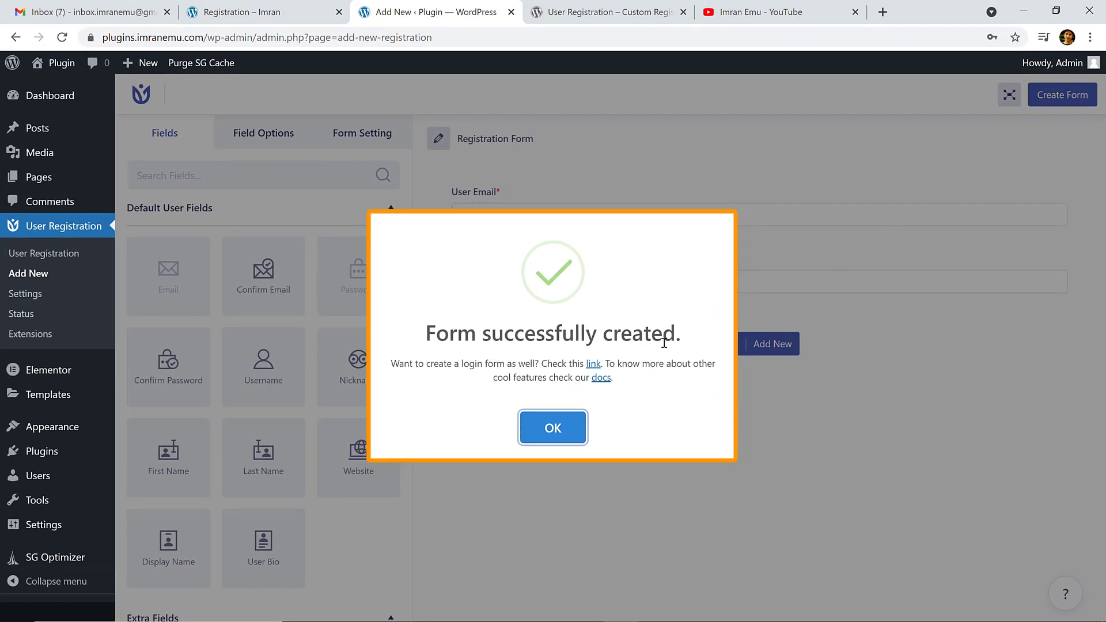
pyautogui.click(554, 428)
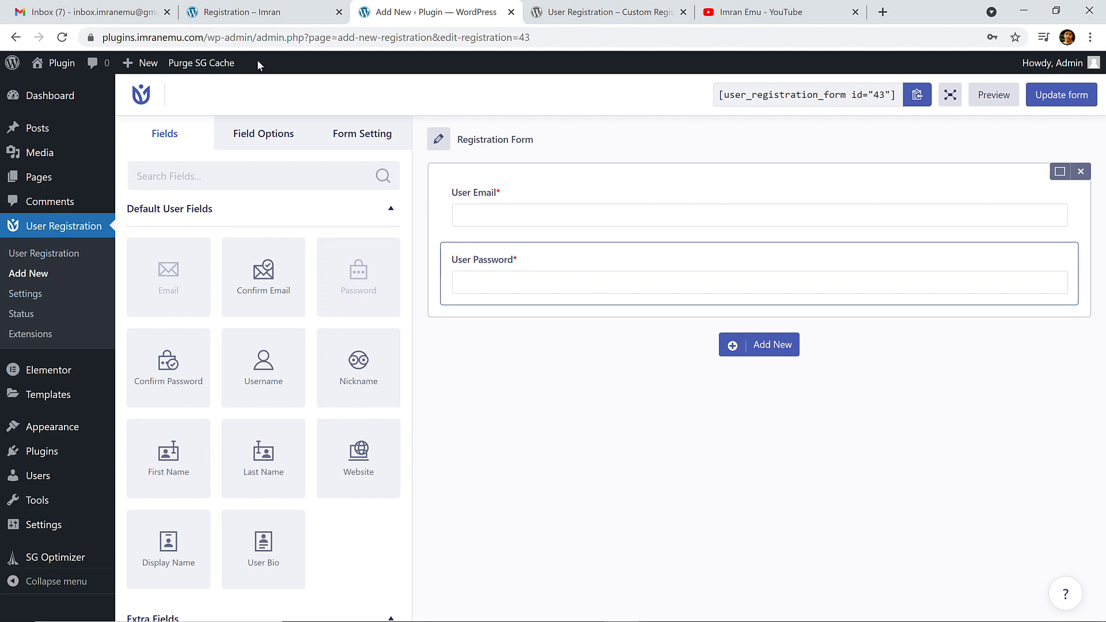
# Step: Examine the fields of the sample registration page, from First Name down to Country
pyautogui.click(256, 11)
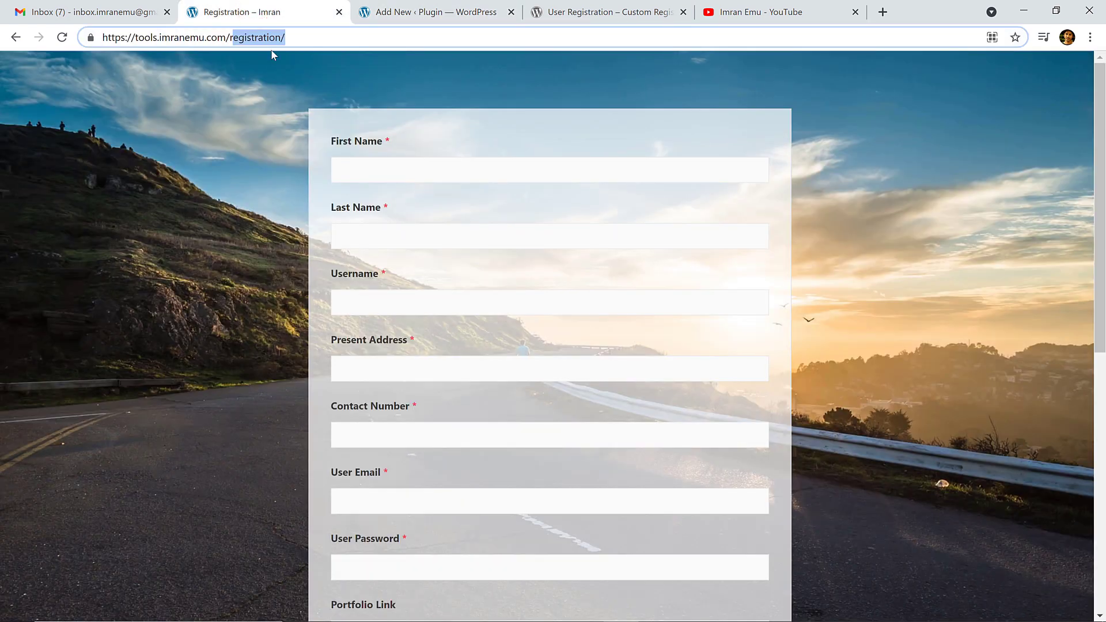
pyautogui.click(380, 164)
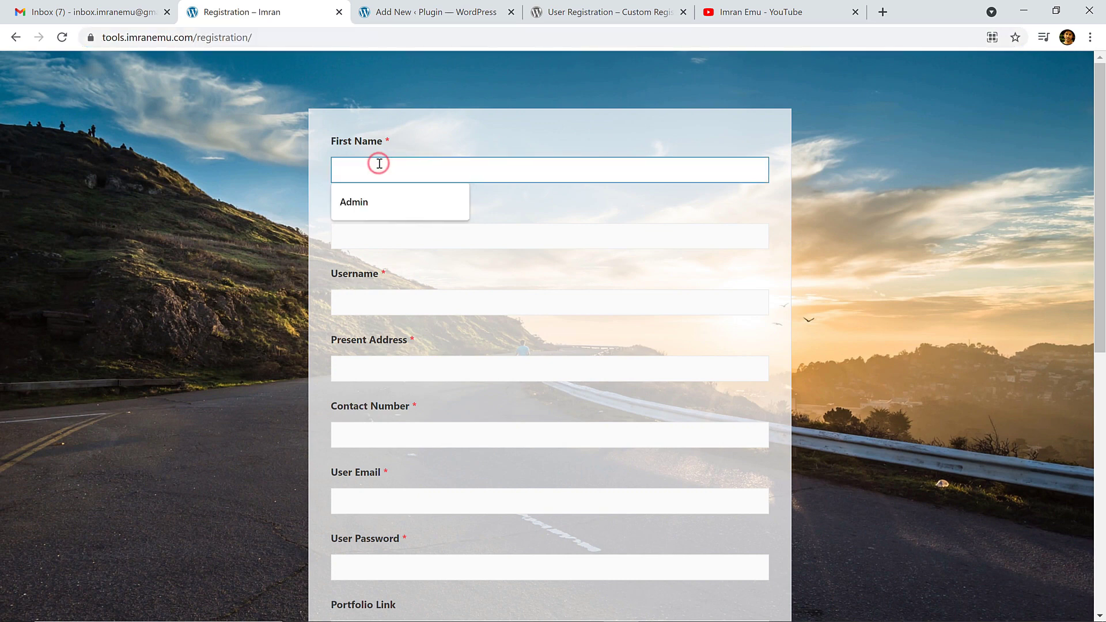
pyautogui.click(317, 175)
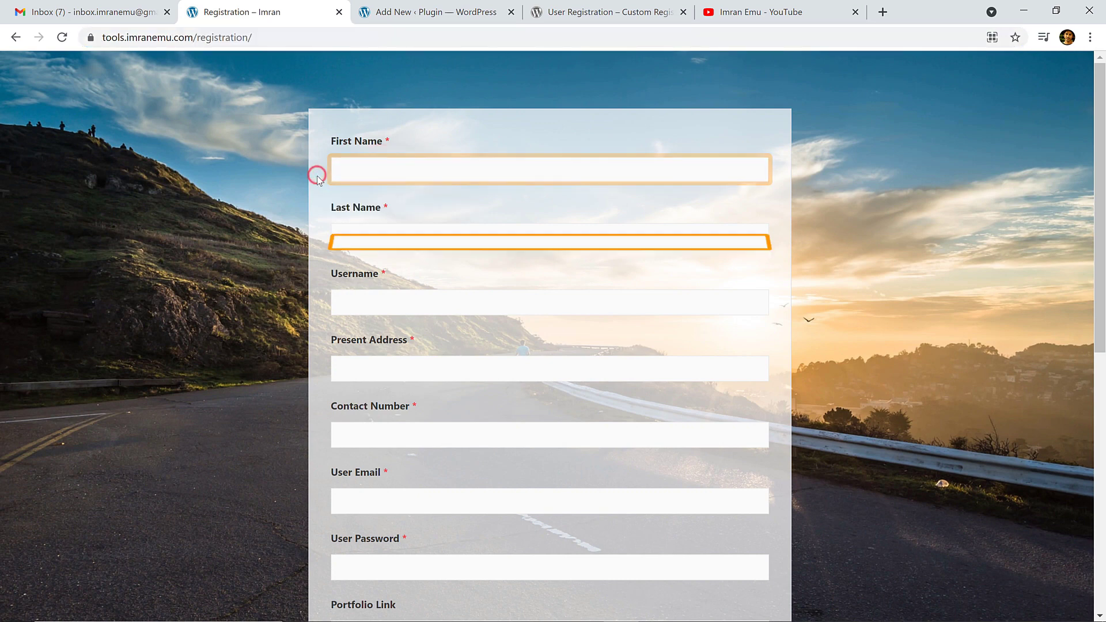
pyautogui.scroll(-3, 355, 230)
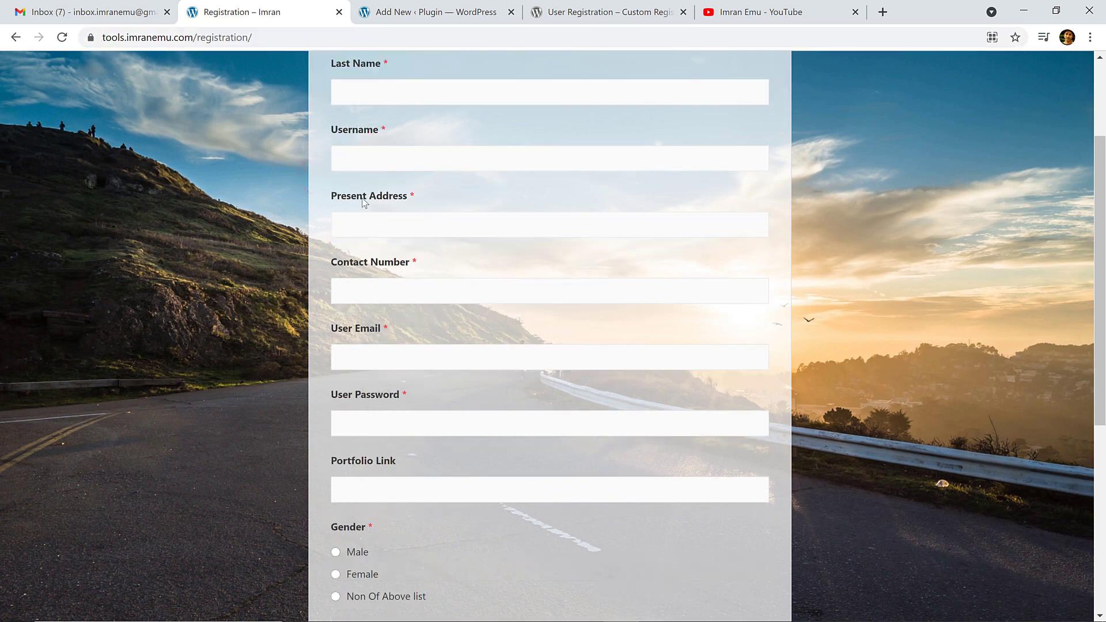
pyautogui.click(366, 291)
pyautogui.scroll(-3, 368, 372)
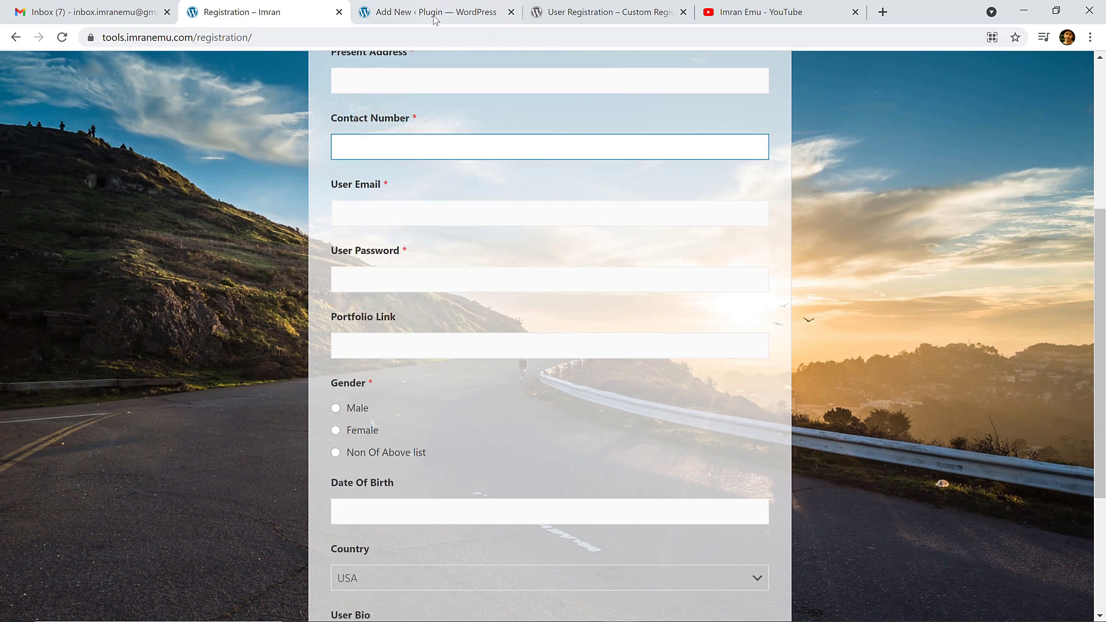
# Step: Return to the form builder and try to delete the form's only row
pyautogui.click(433, 12)
pyautogui.click(490, 370)
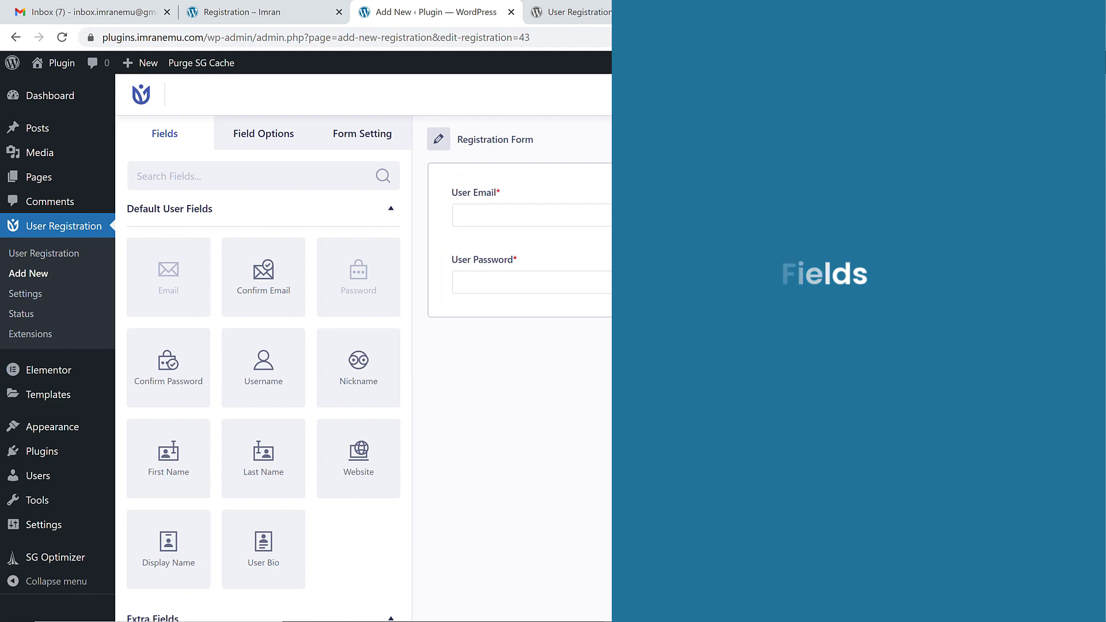
pyautogui.click(1081, 172)
pyautogui.click(554, 386)
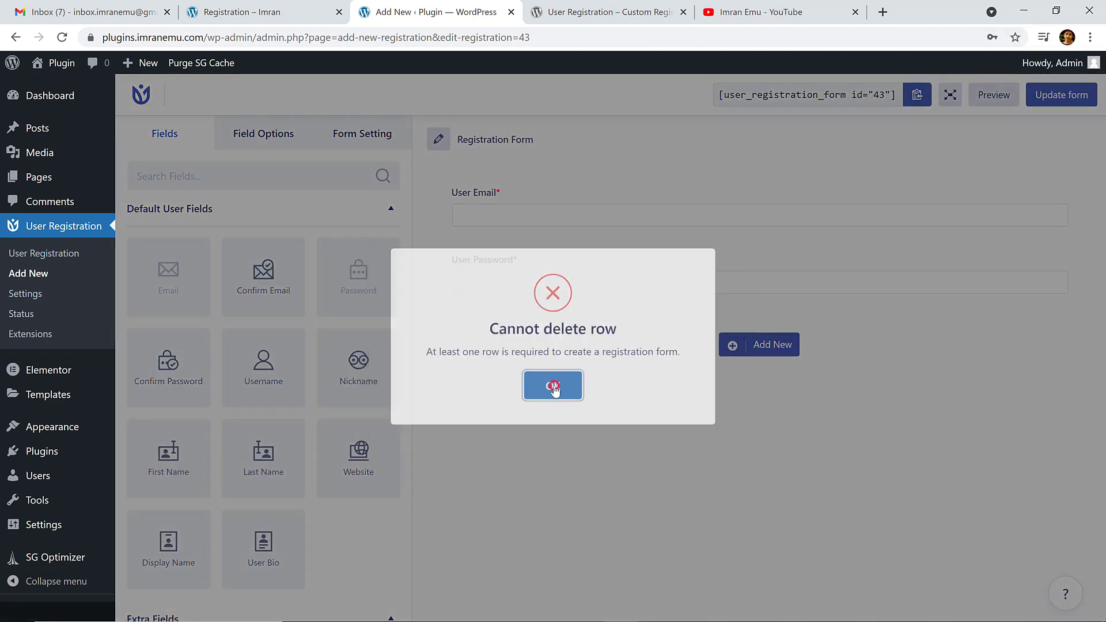
# Step: Delete the User Email and User Password fields from the registration form
pyautogui.click(1052, 193)
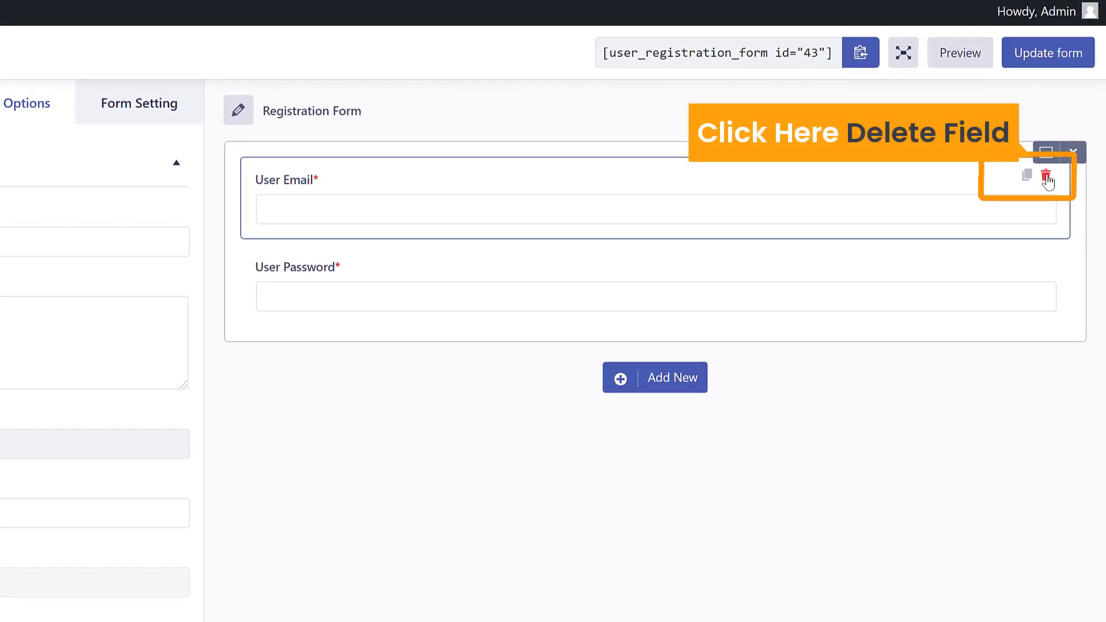
pyautogui.click(1047, 177)
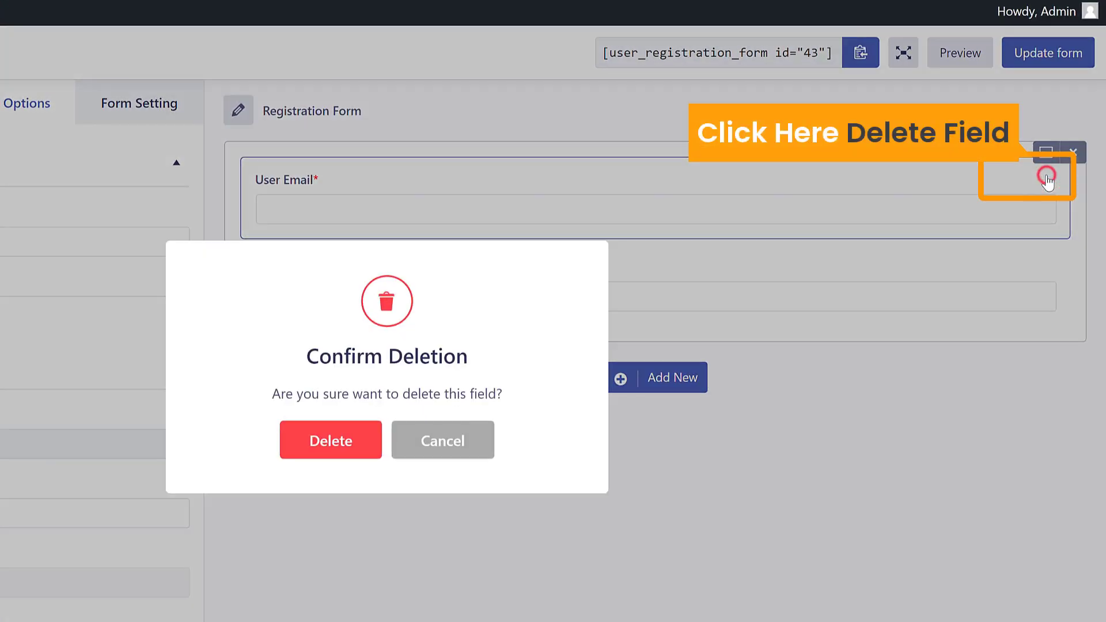
pyautogui.click(345, 446)
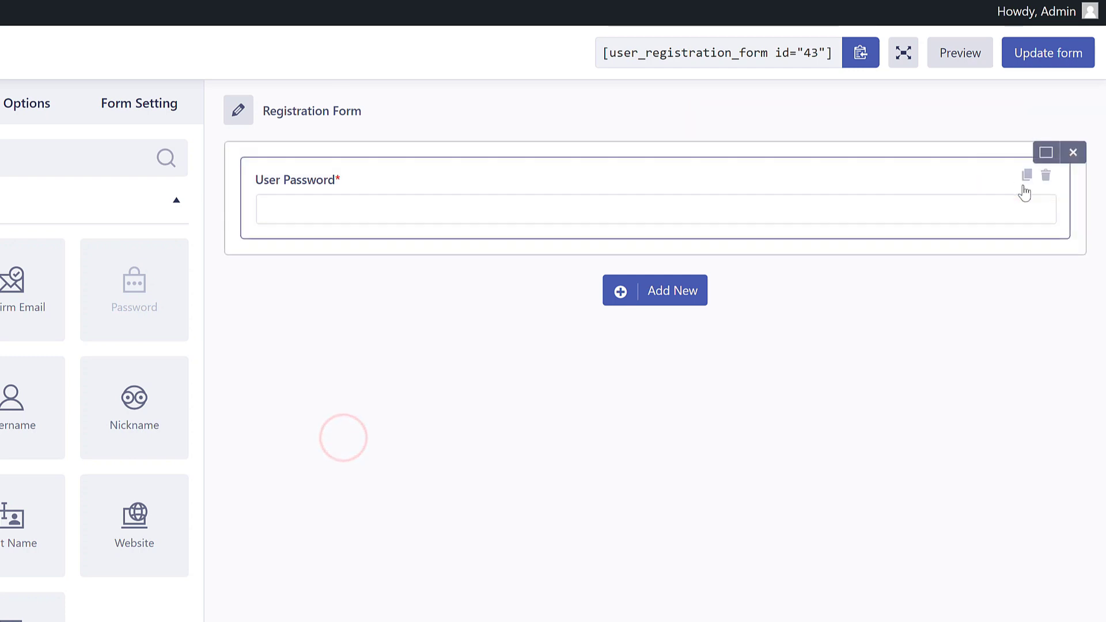
pyautogui.click(1047, 177)
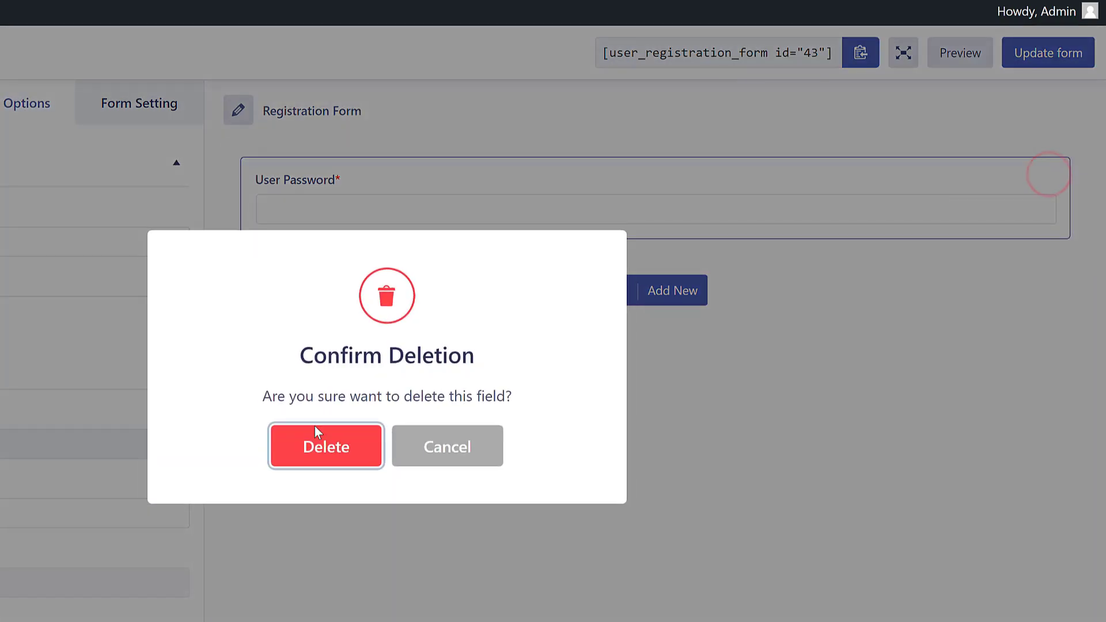
pyautogui.click(325, 446)
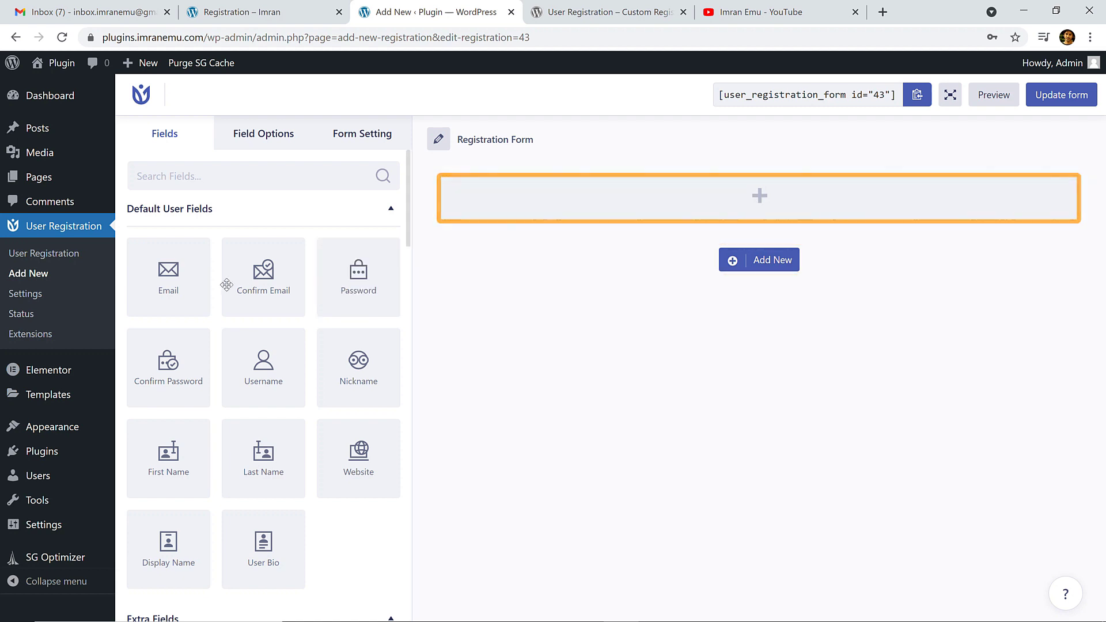
# Step: Add a second form row, try two-column and three-column grids on it, and delete that row
pyautogui.click(779, 261)
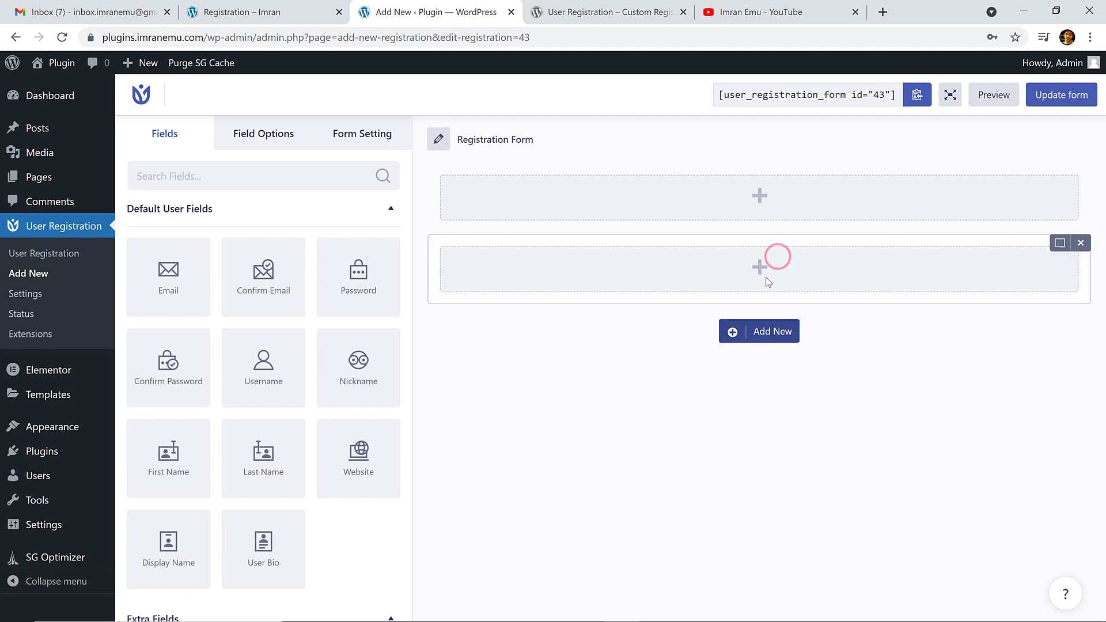
pyautogui.click(1060, 243)
pyautogui.click(1036, 306)
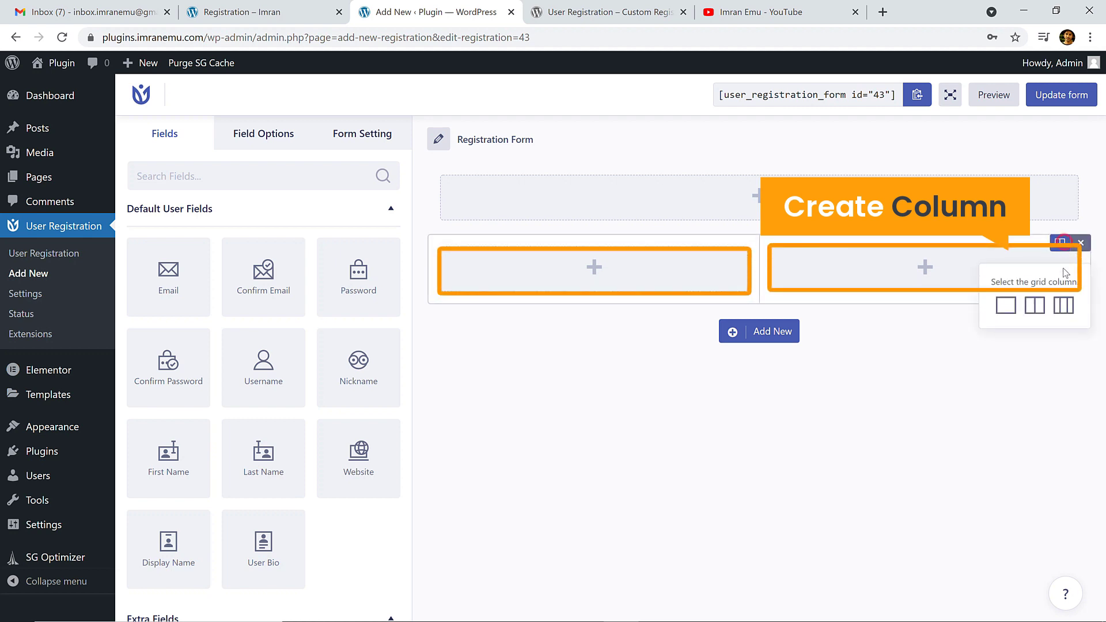
pyautogui.click(1064, 306)
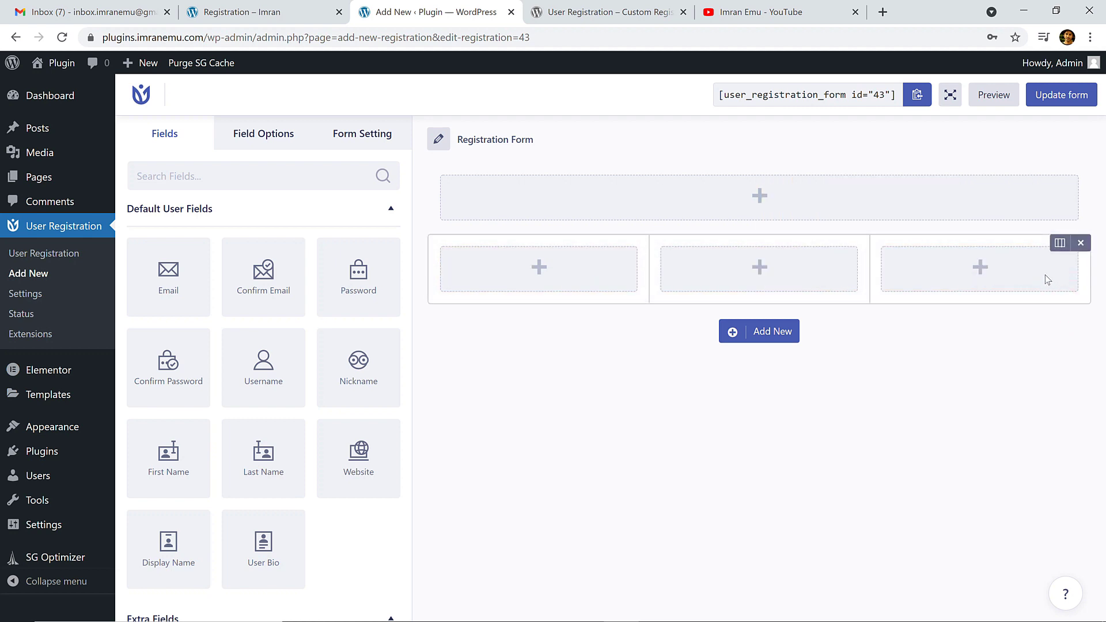
pyautogui.click(1081, 242)
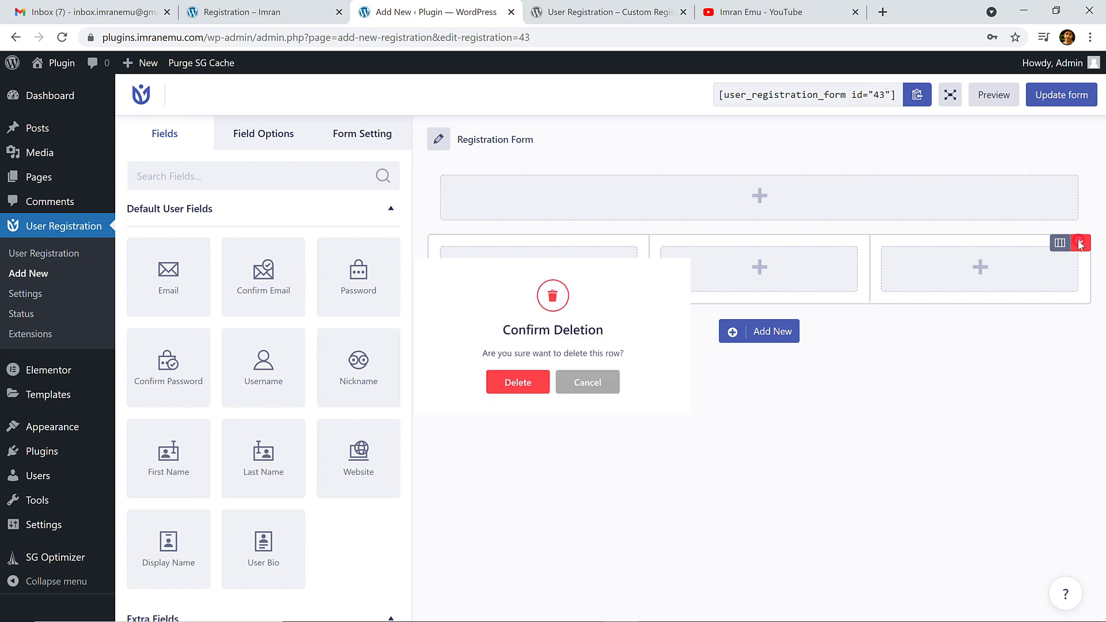
pyautogui.click(539, 397)
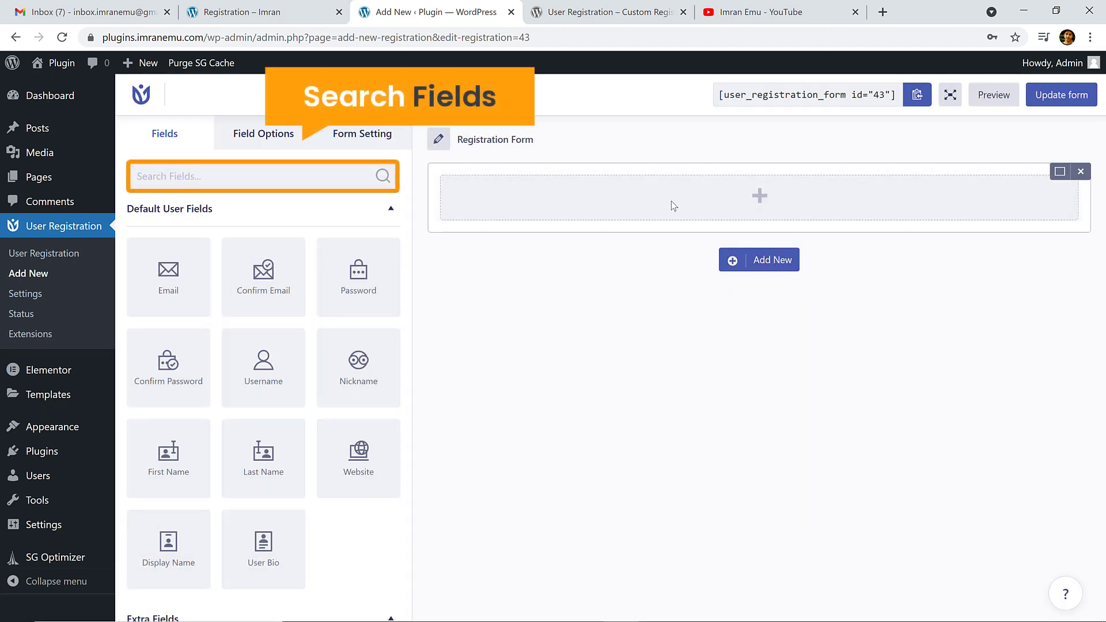
# Step: Search the available form fields for "firs", clear the search, and look through the default and extra fields
pyautogui.click(188, 181)
pyautogui.write('f')
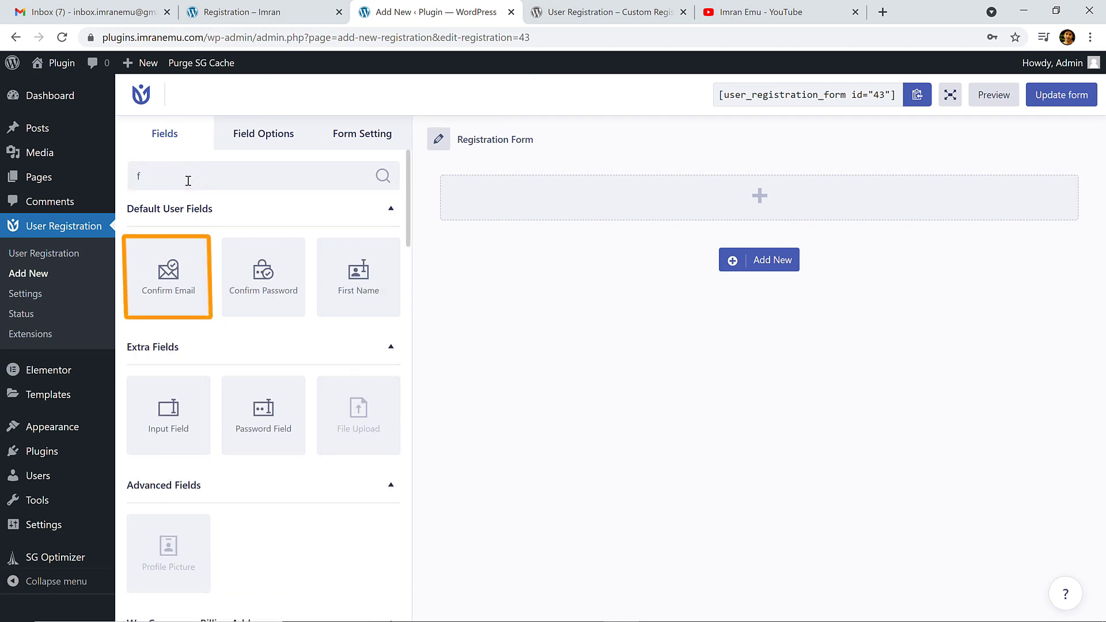
pyautogui.write('irst')
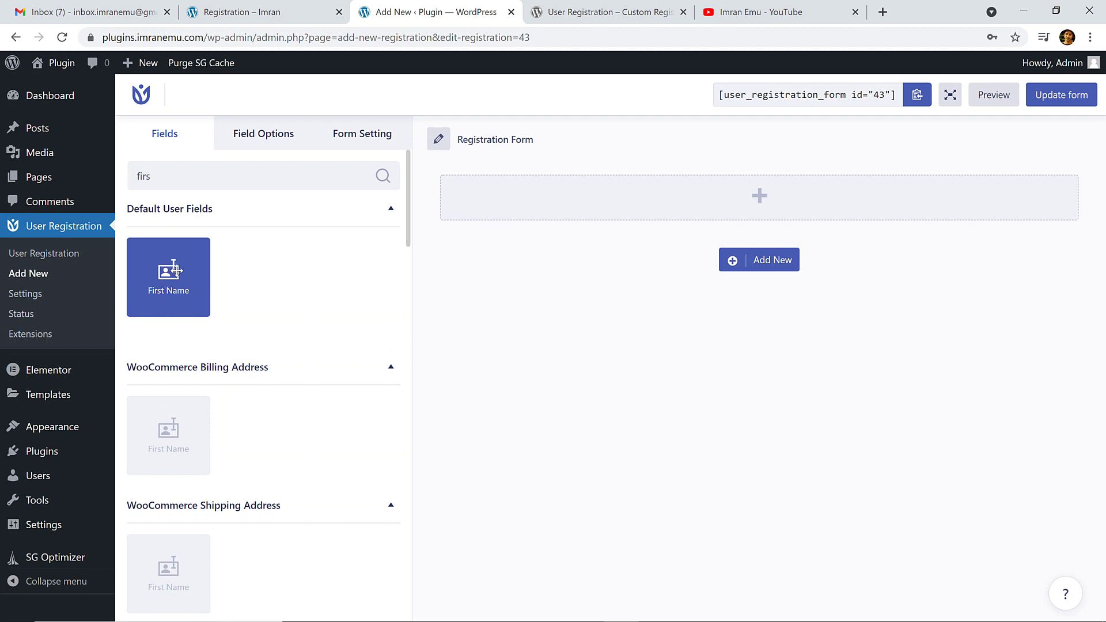
pyautogui.press('BackSpace')
pyautogui.press('BackSpace')
pyautogui.press('BackSpace')
pyautogui.press('BackSpace')
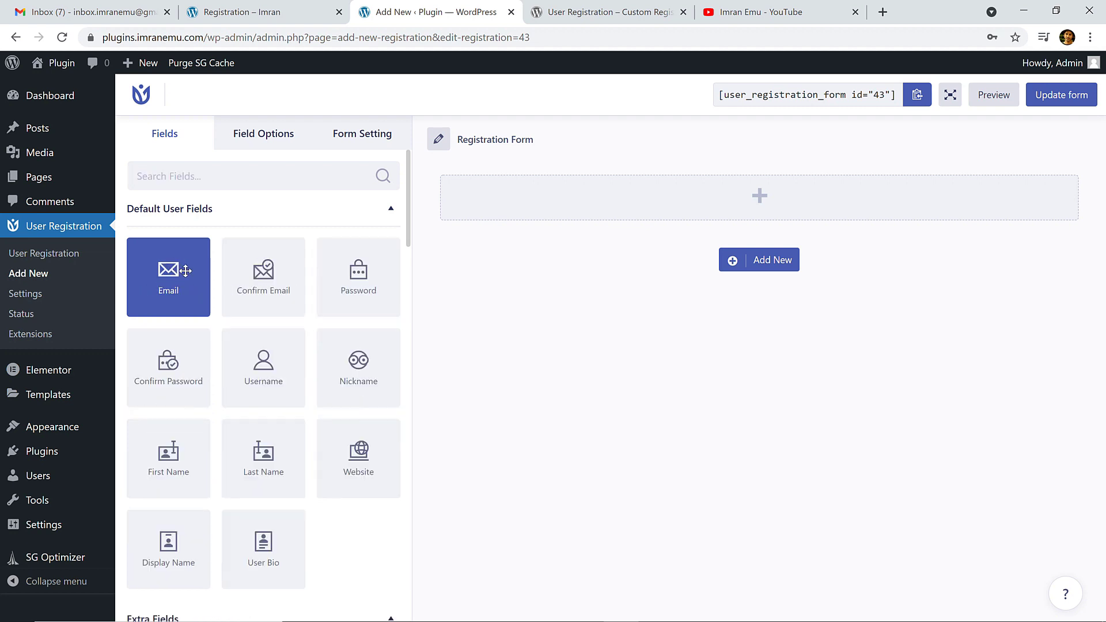
pyautogui.scroll(-3, 288, 308)
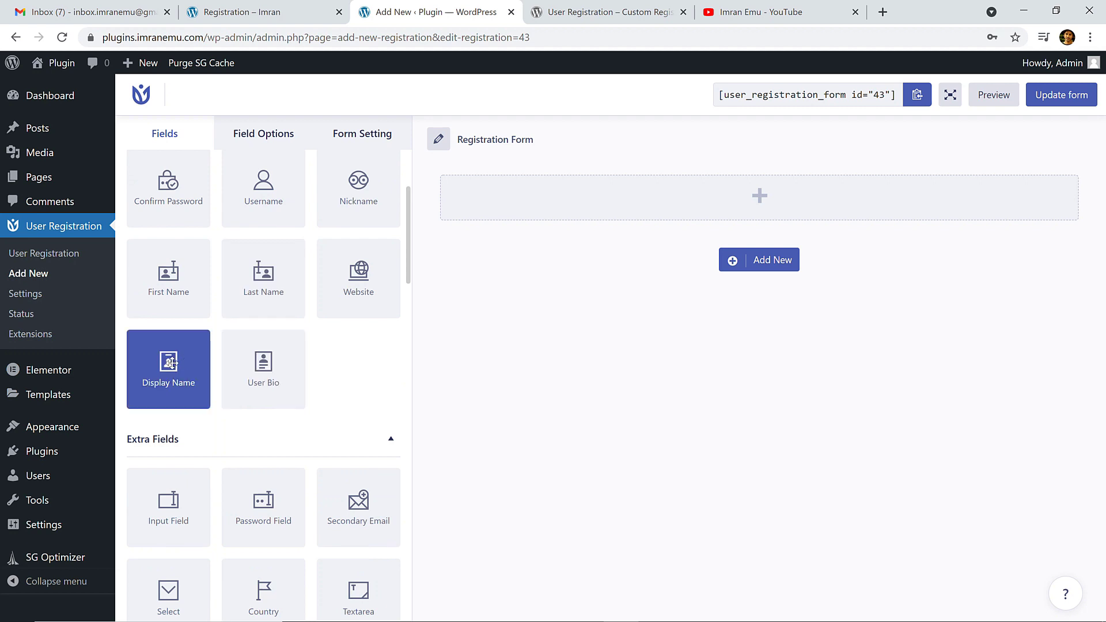
pyautogui.scroll(3, 172, 288)
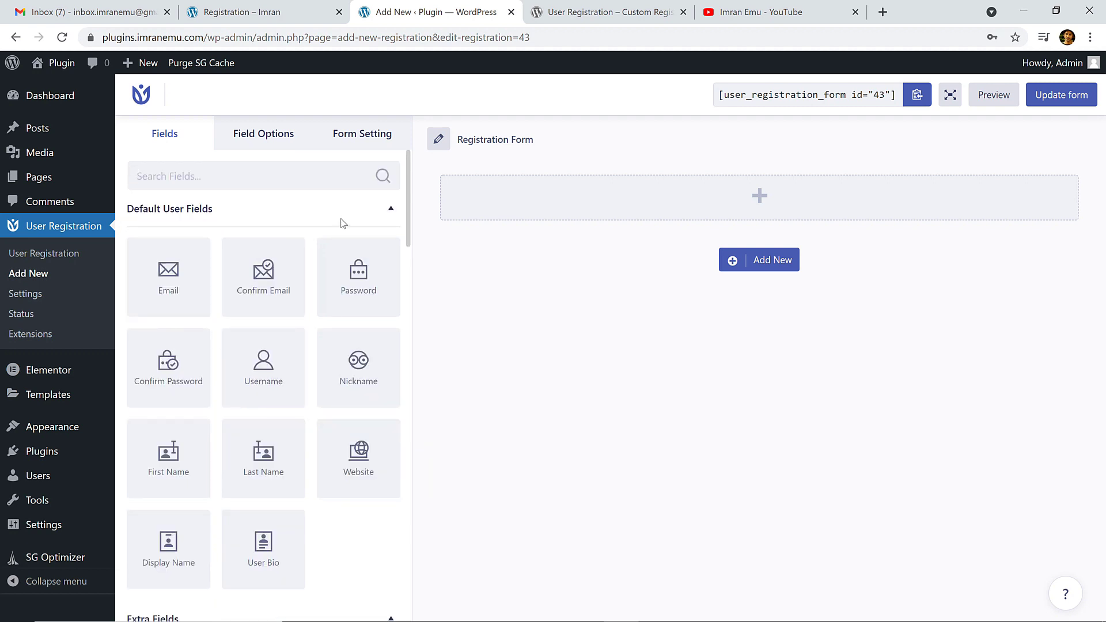
# Step: Collapse the default user fields and look through the extra, advanced, WooCommerce and payment fields available for the form
pyautogui.click(392, 211)
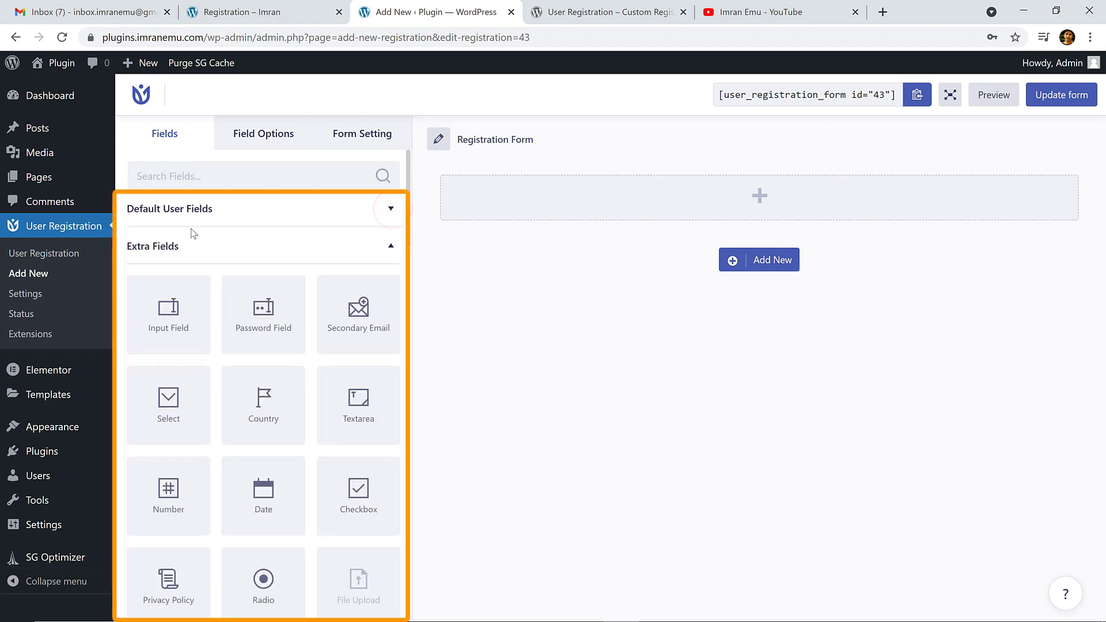
pyautogui.scroll(-12, 256, 360)
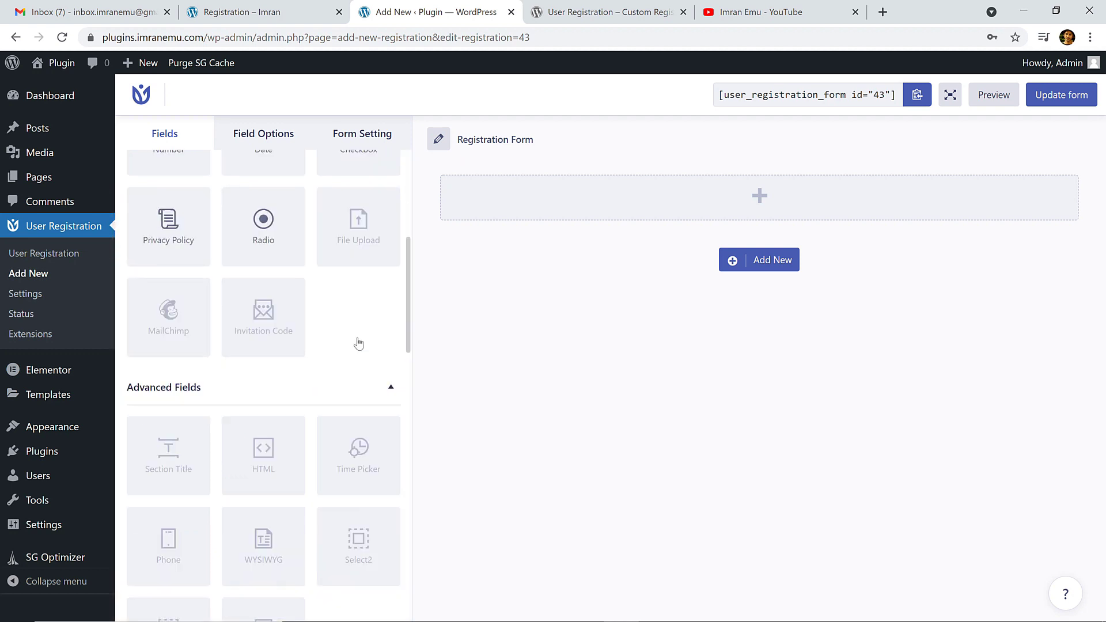
pyautogui.scroll(6, 215, 352)
pyautogui.scroll(6, 234, 318)
pyautogui.scroll(-6, 239, 339)
pyautogui.scroll(-12, 256, 366)
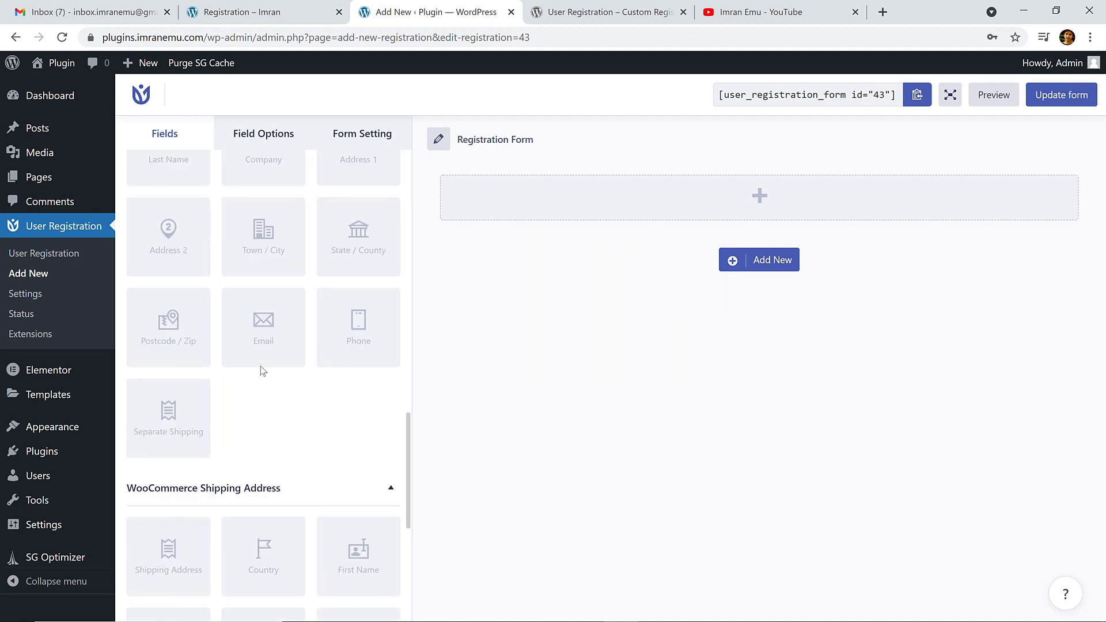
pyautogui.scroll(-6, 306, 369)
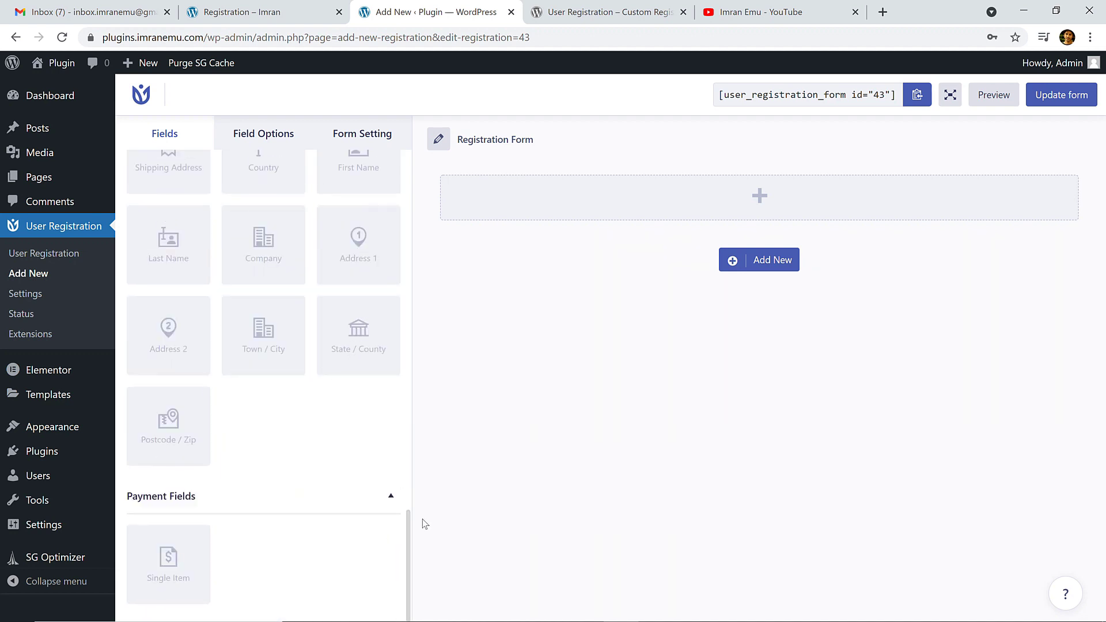
pyautogui.scroll(7, 386, 502)
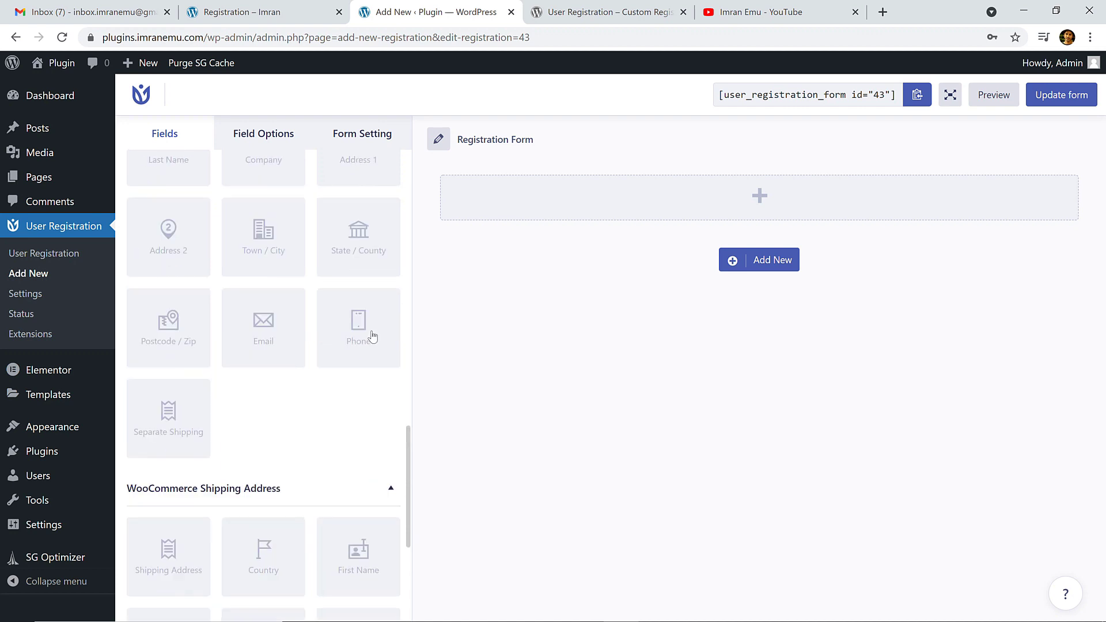
# Step: Collapse the WooCommerce shipping, WooCommerce billing and advanced field groups and return to the extra fields
pyautogui.click(391, 488)
pyautogui.scroll(7, 358, 314)
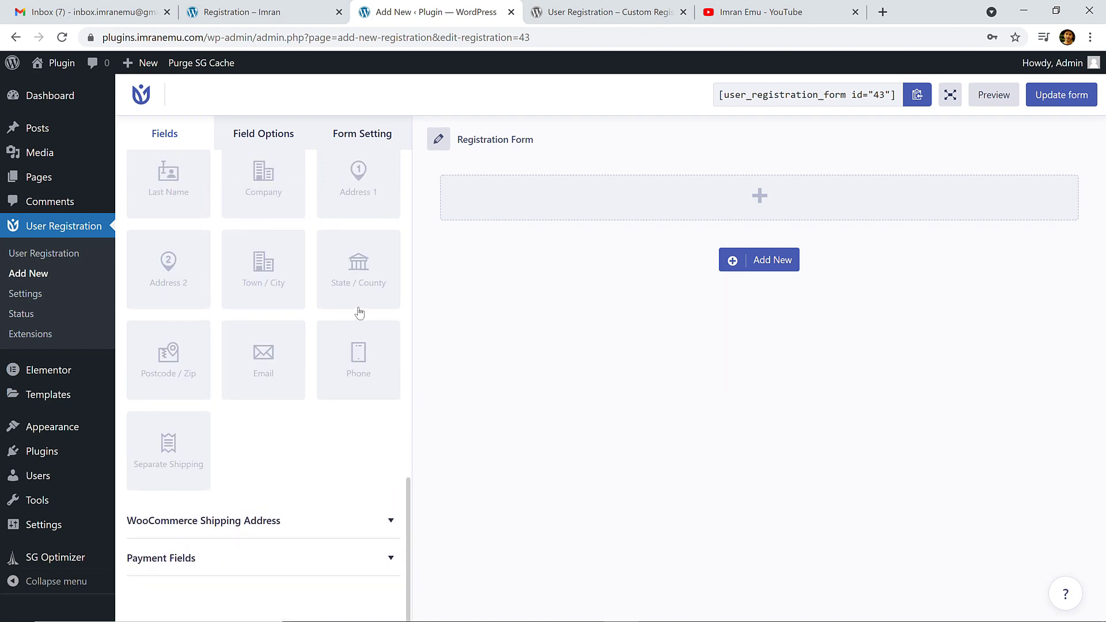
pyautogui.click(390, 383)
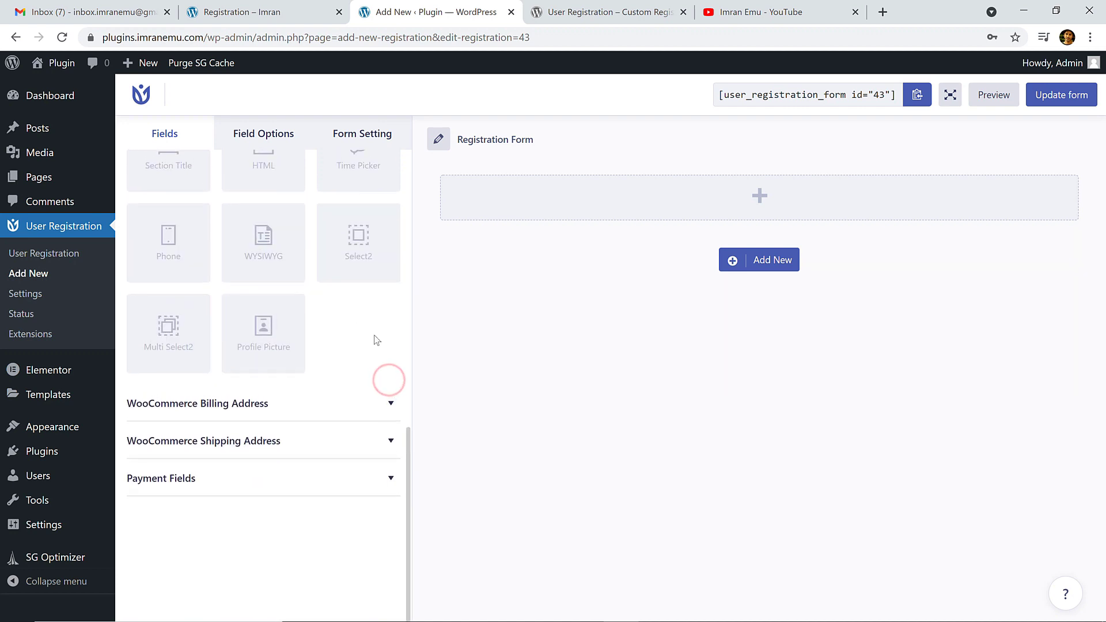
pyautogui.scroll(5, 374, 341)
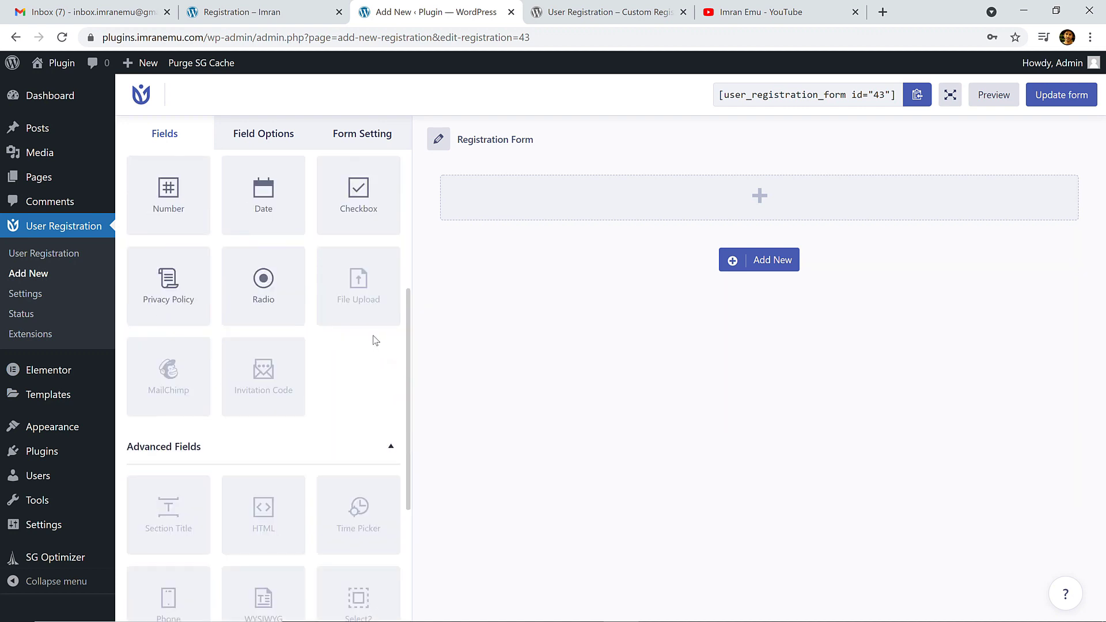
pyautogui.click(392, 449)
pyautogui.scroll(5, 346, 360)
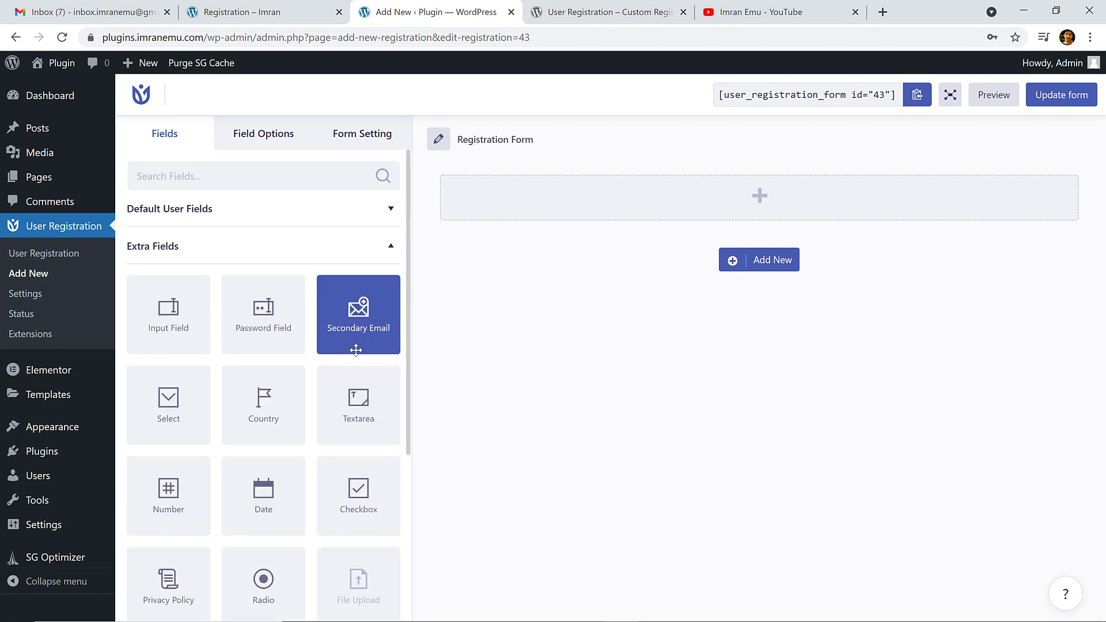
# Step: Add the default First Name field to the empty form row and open its options
pyautogui.click(279, 214)
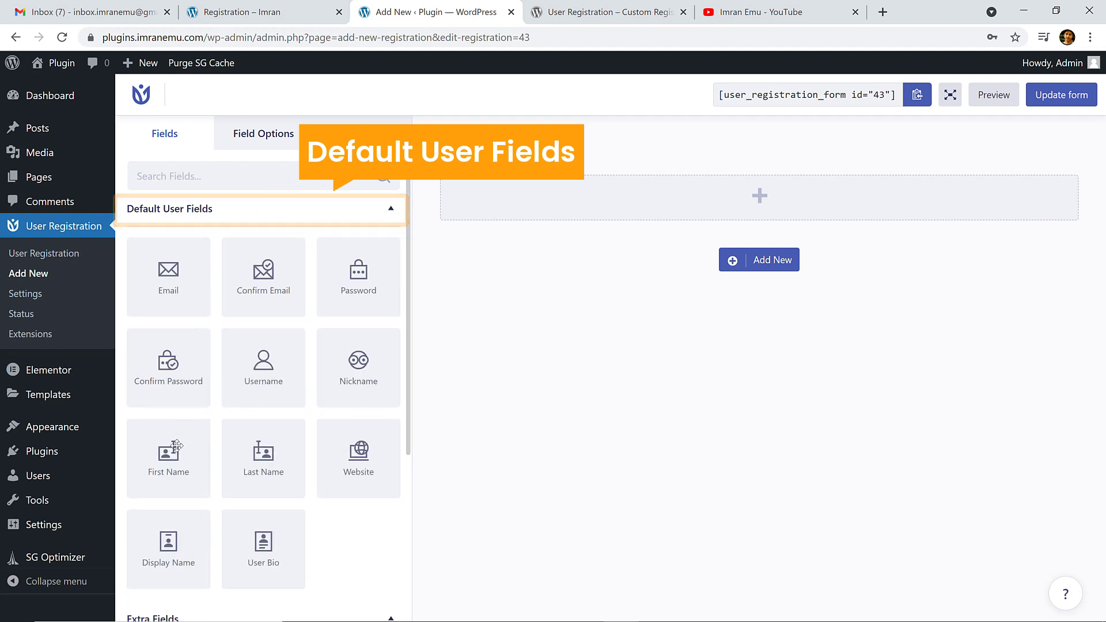
pyautogui.moveTo(173, 461); pyautogui.dragTo(781, 189)
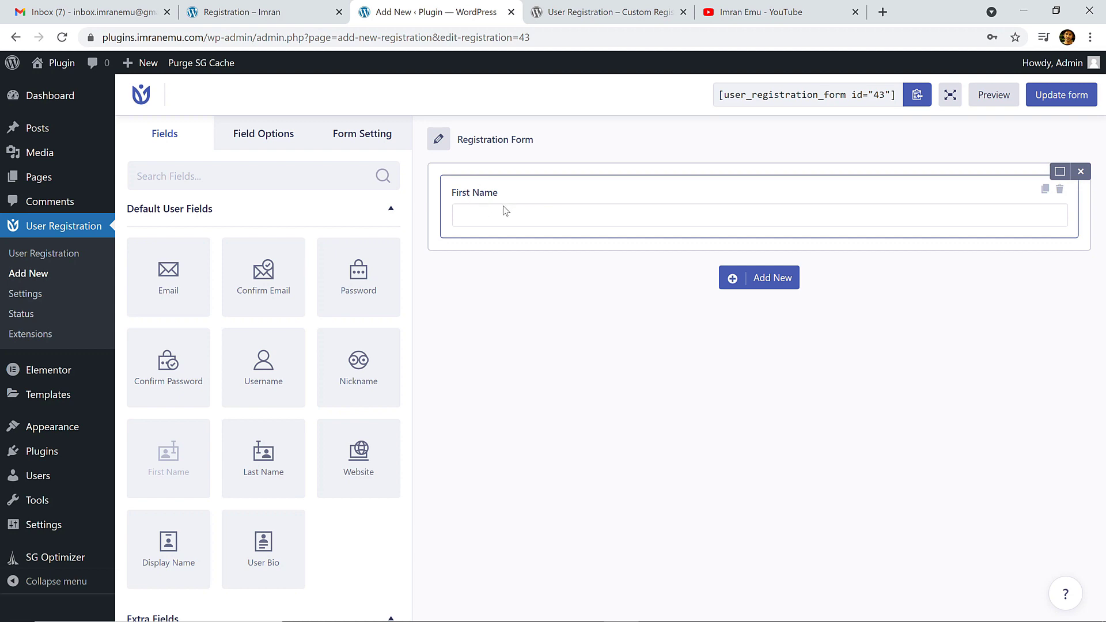
pyautogui.click(620, 217)
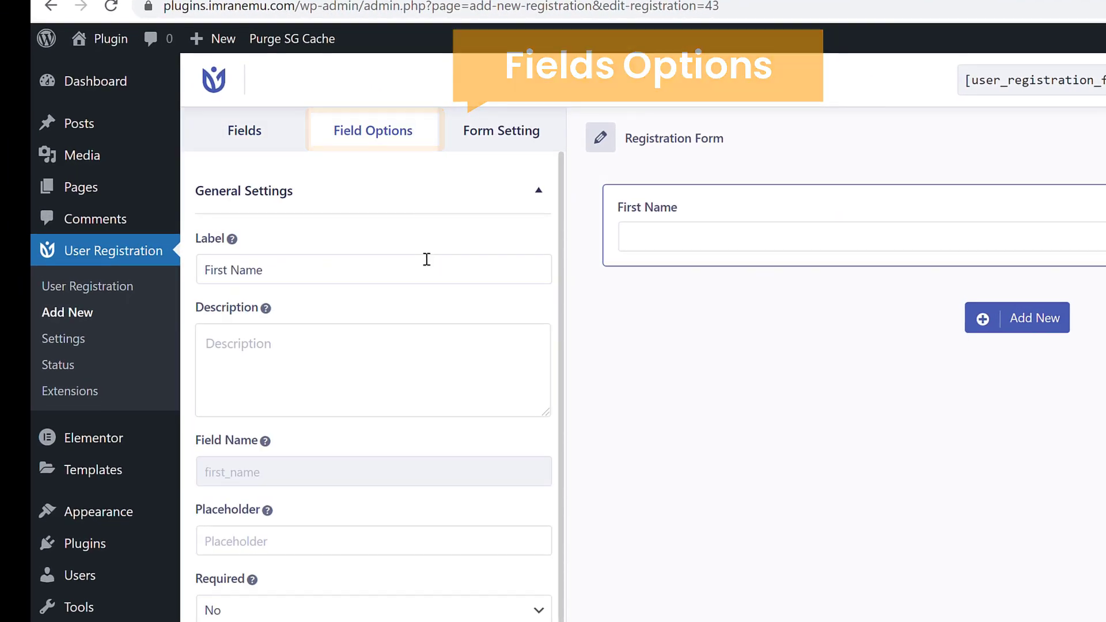
# Step: Enter a sample first name as the First Name field's placeholder and set the field's Required option to Yes
pyautogui.doubleClick(230, 269)
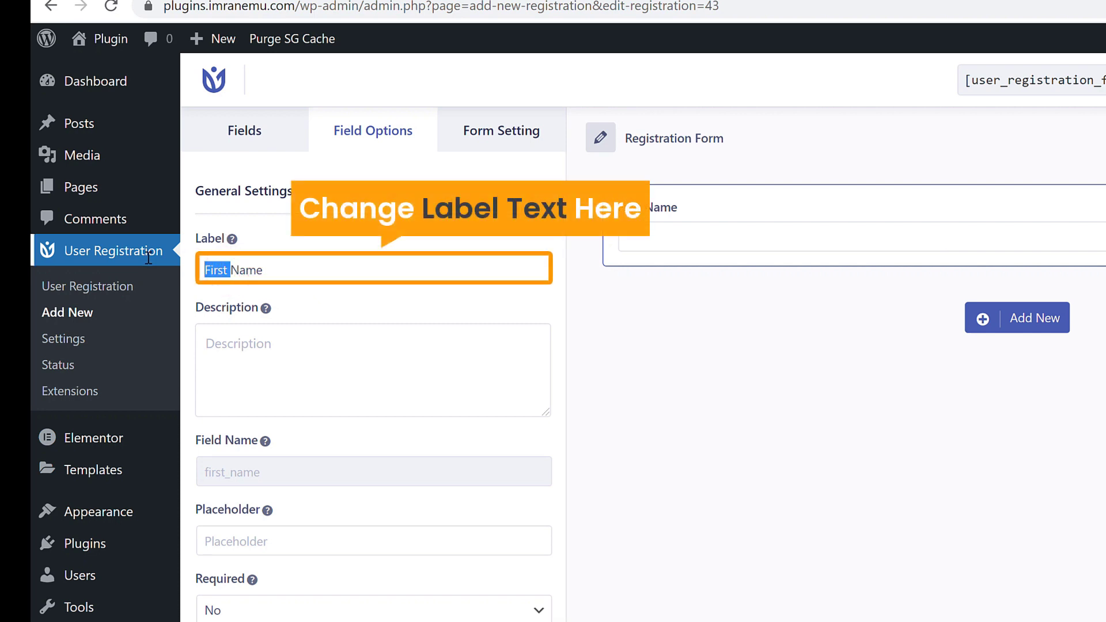
pyautogui.write('Full')
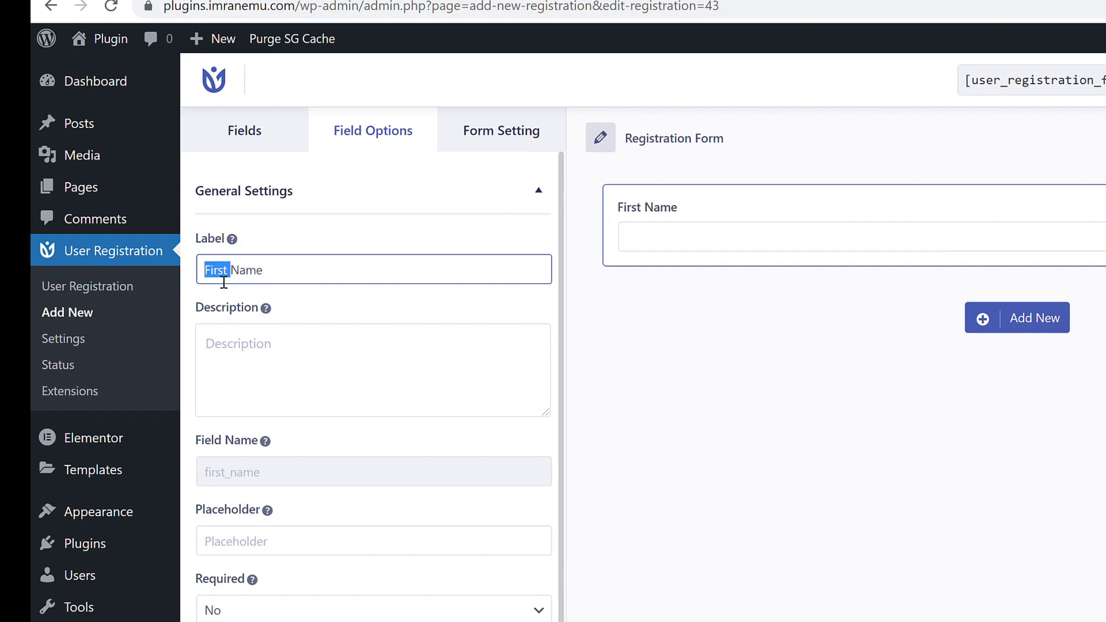
pyautogui.click(269, 356)
pyautogui.scroll(-1, 268, 356)
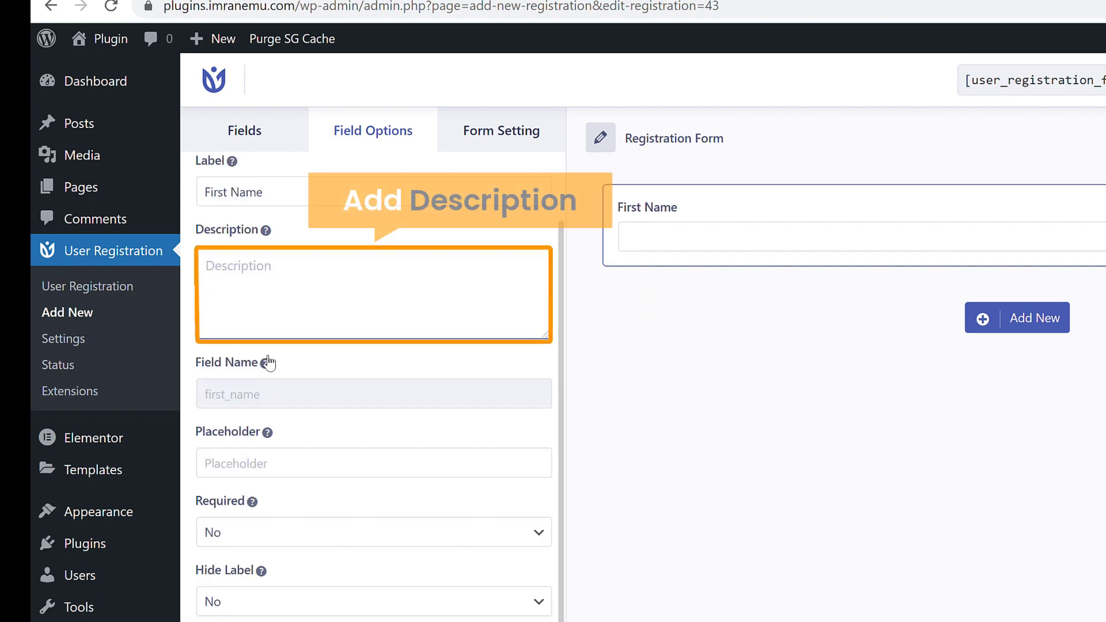
pyautogui.click(247, 466)
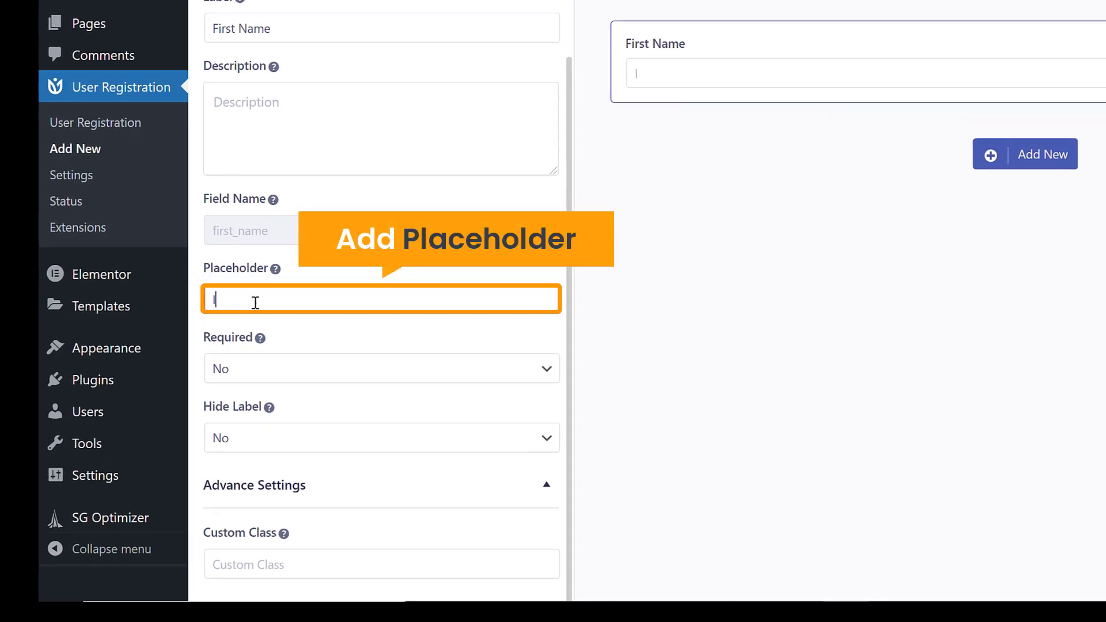
pyautogui.write('Imran')
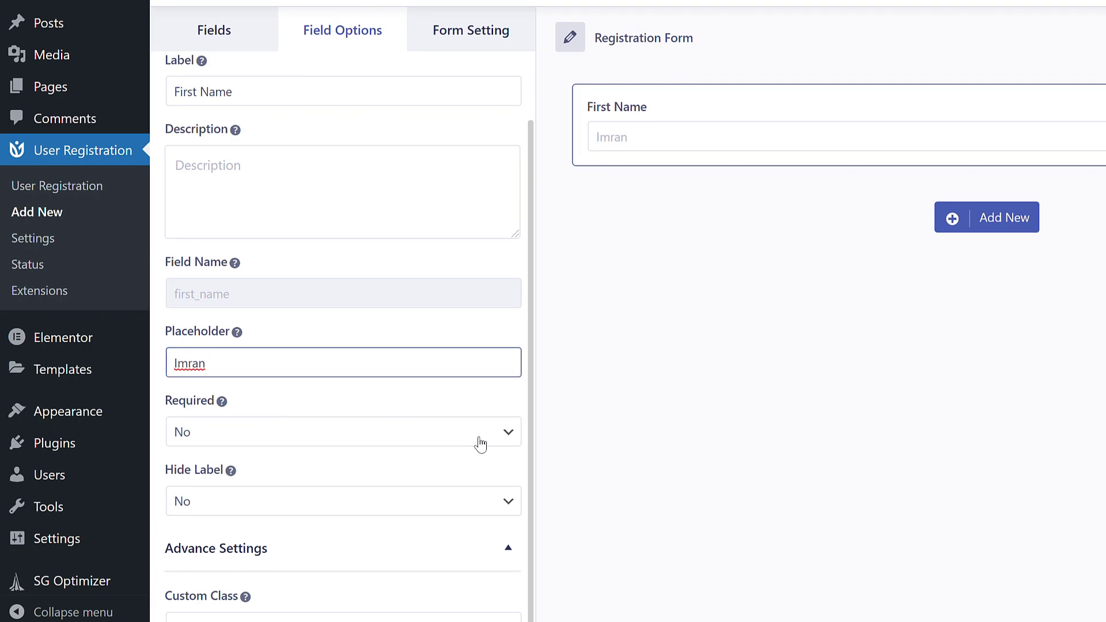
pyautogui.click(479, 440)
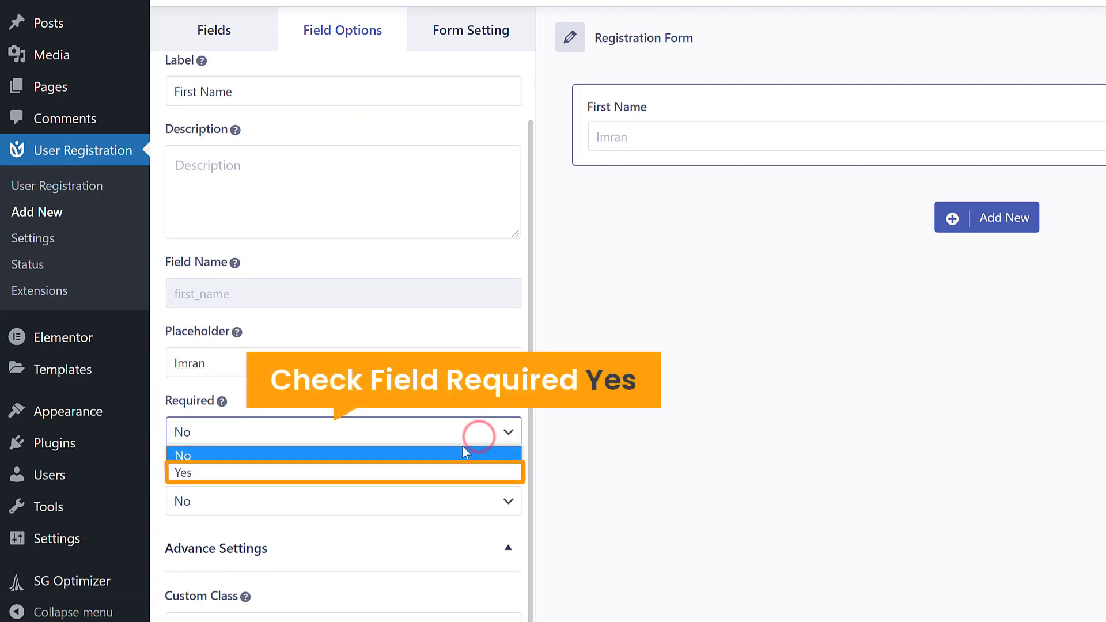
pyautogui.click(456, 470)
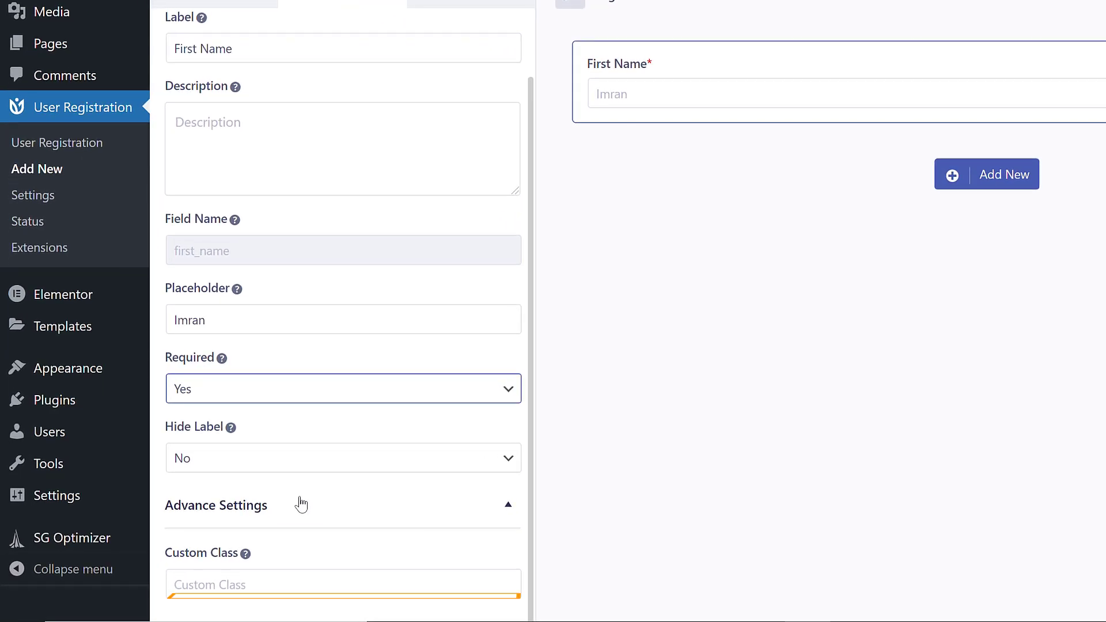
pyautogui.click(243, 589)
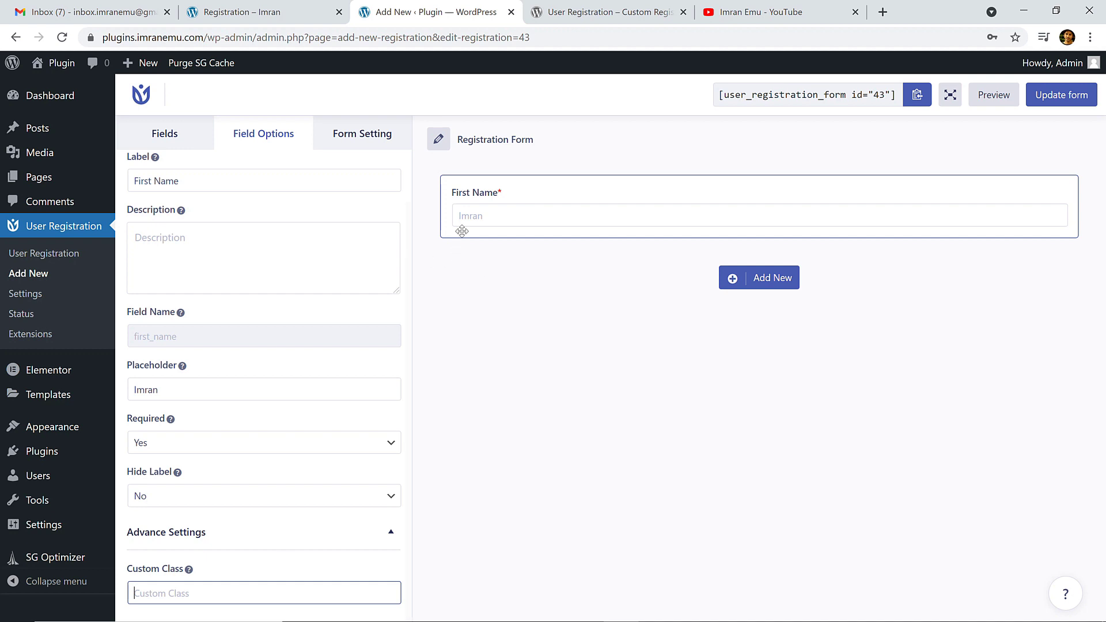
pyautogui.moveTo(581, 207)
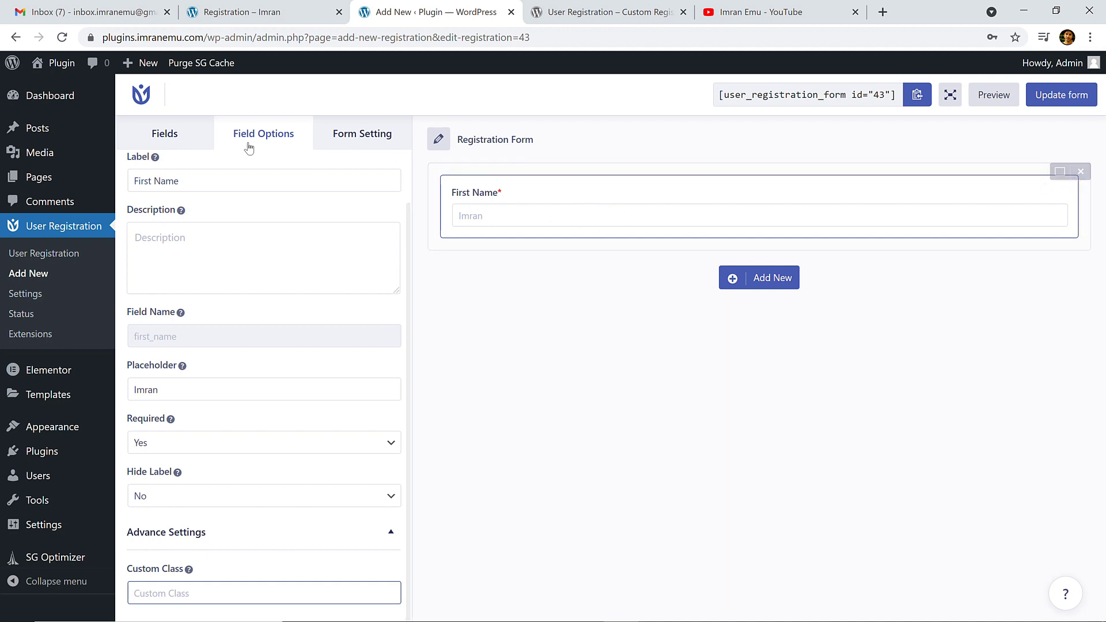
# Step: Add the default Last Name field below First Name and open its options
pyautogui.click(174, 137)
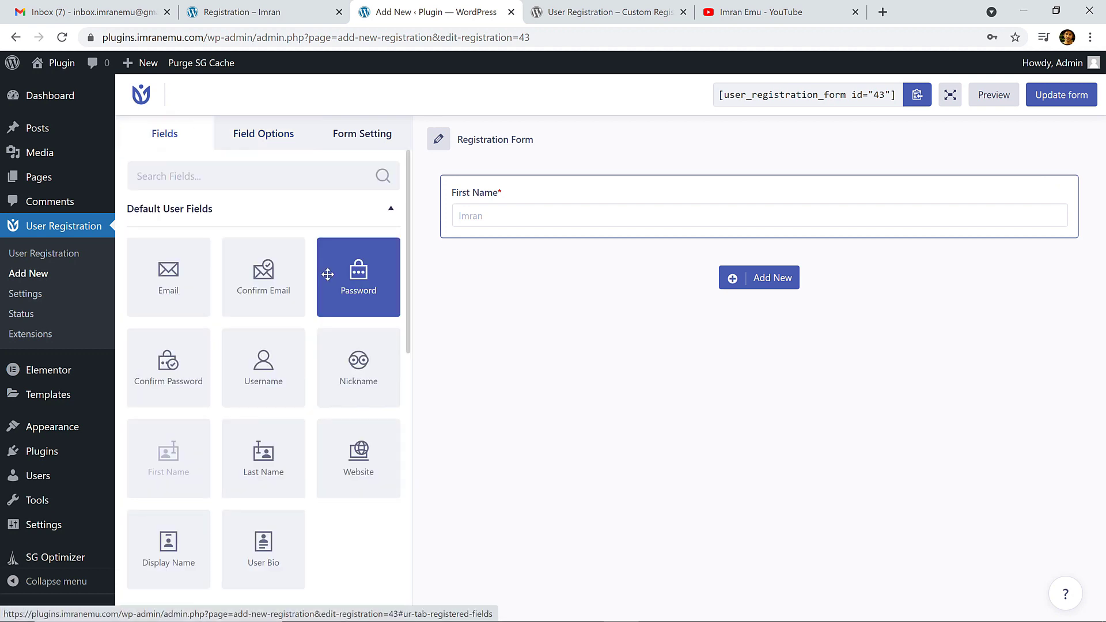
pyautogui.moveTo(277, 461); pyautogui.dragTo(517, 266)
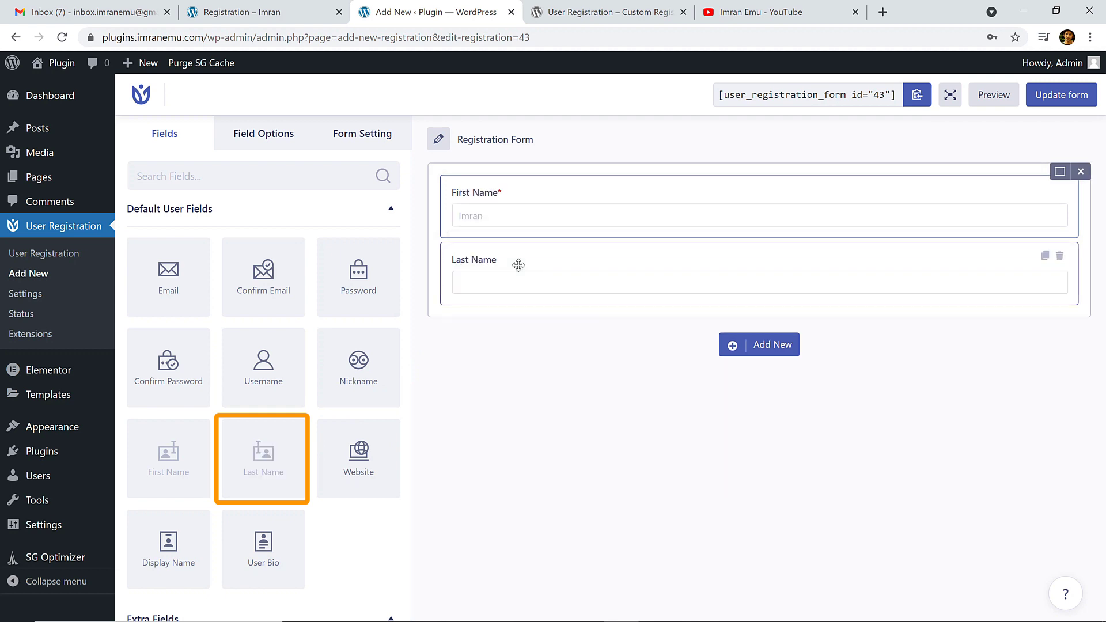
pyautogui.click(684, 284)
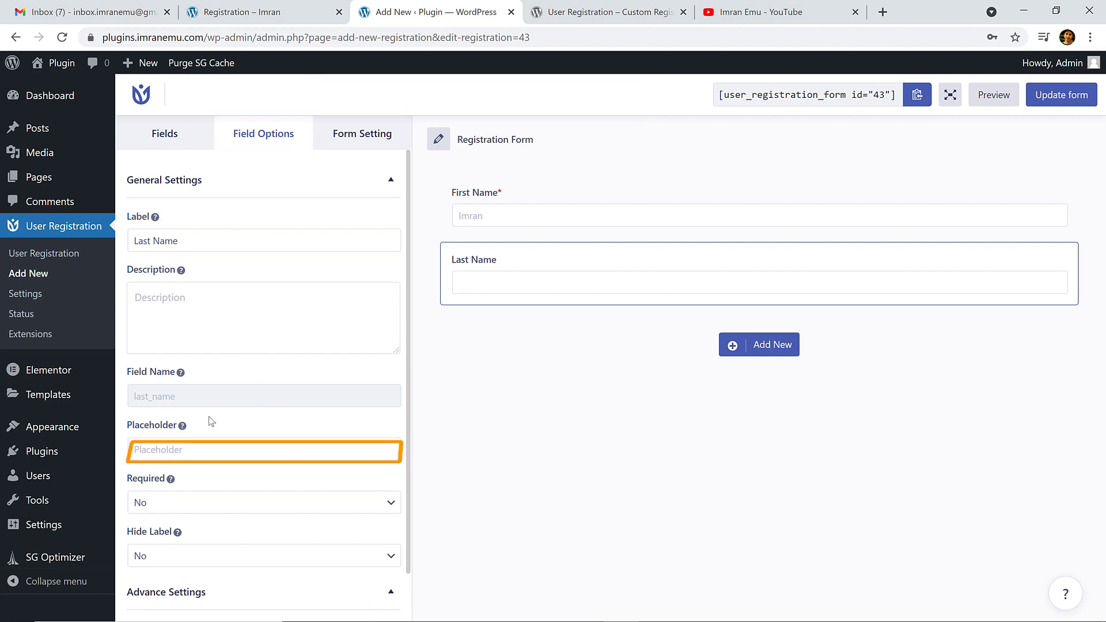
# Step: Enter a sample last name as the Last Name field's placeholder and set the field's Required option to Yes
pyautogui.click(203, 444)
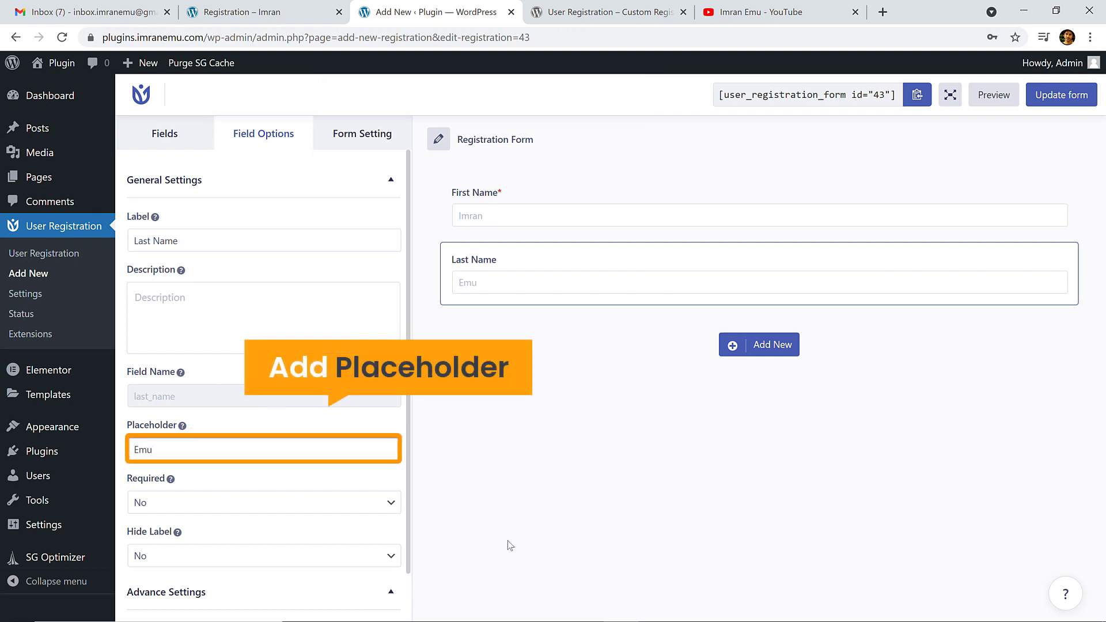
pyautogui.click(557, 354)
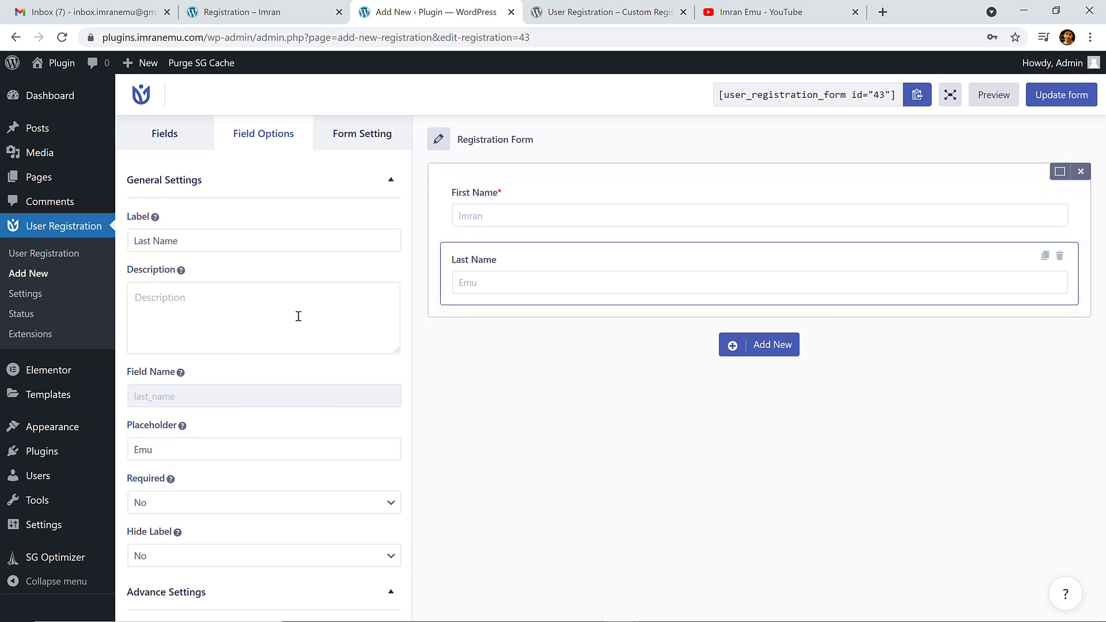
pyautogui.scroll(-1, 208, 369)
pyautogui.click(260, 443)
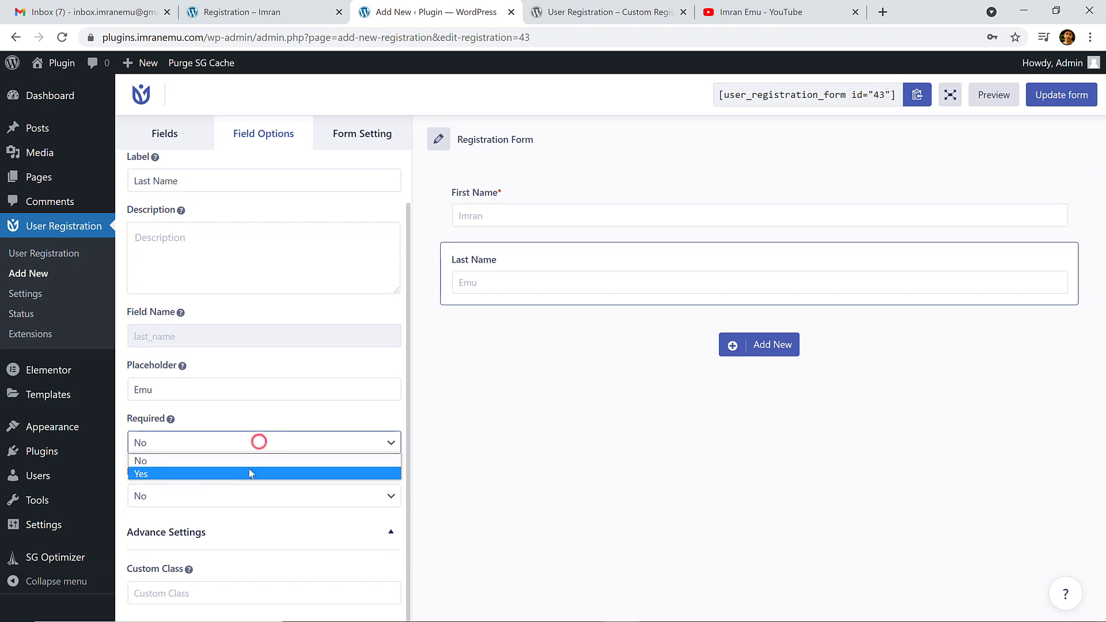
pyautogui.click(249, 474)
# Step: Check the fields on the sample registration page and highlight the Present Address label
pyautogui.click(216, 11)
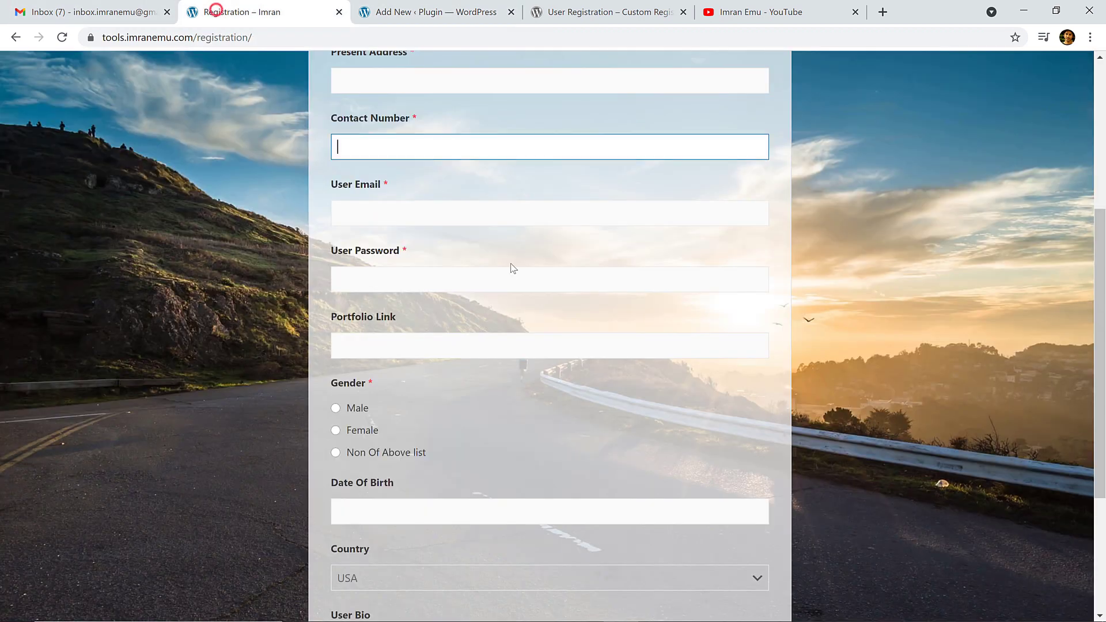
pyautogui.scroll(4, 455, 144)
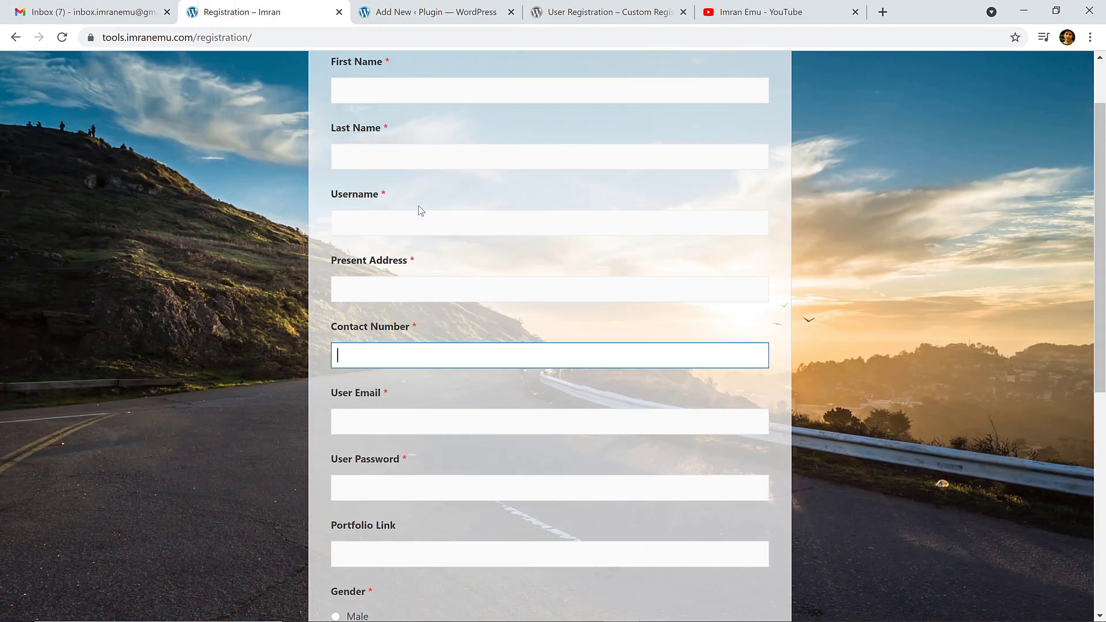
pyautogui.moveTo(407, 268); pyautogui.dragTo(326, 269)
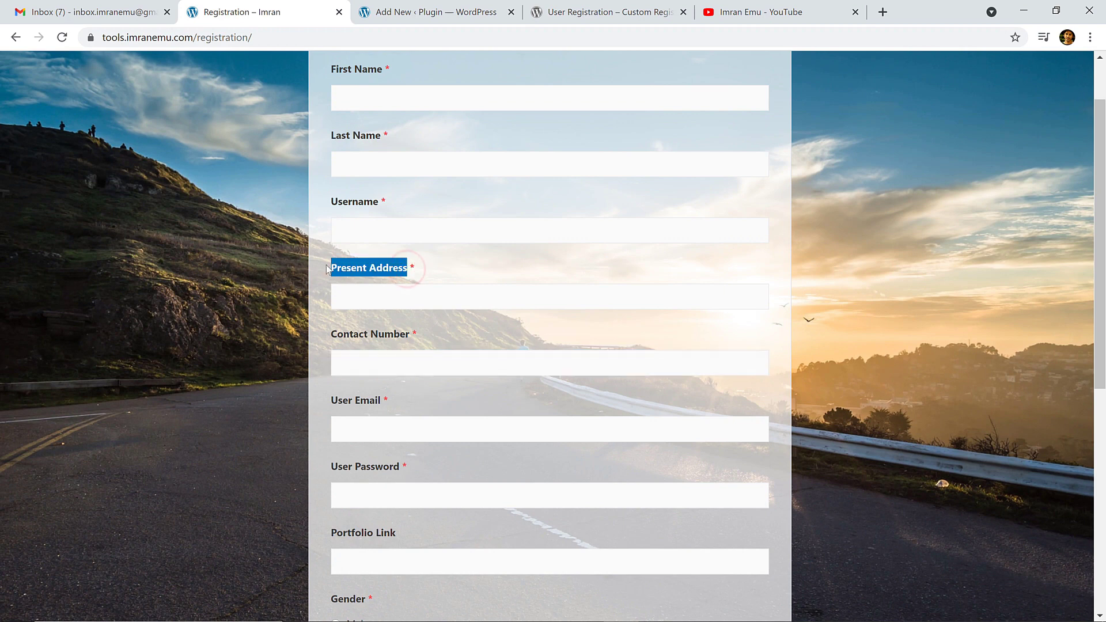
# Step: Return to the form builder, add an Input Field from the extra fields below Last Name, and open its options
pyautogui.click(478, 6)
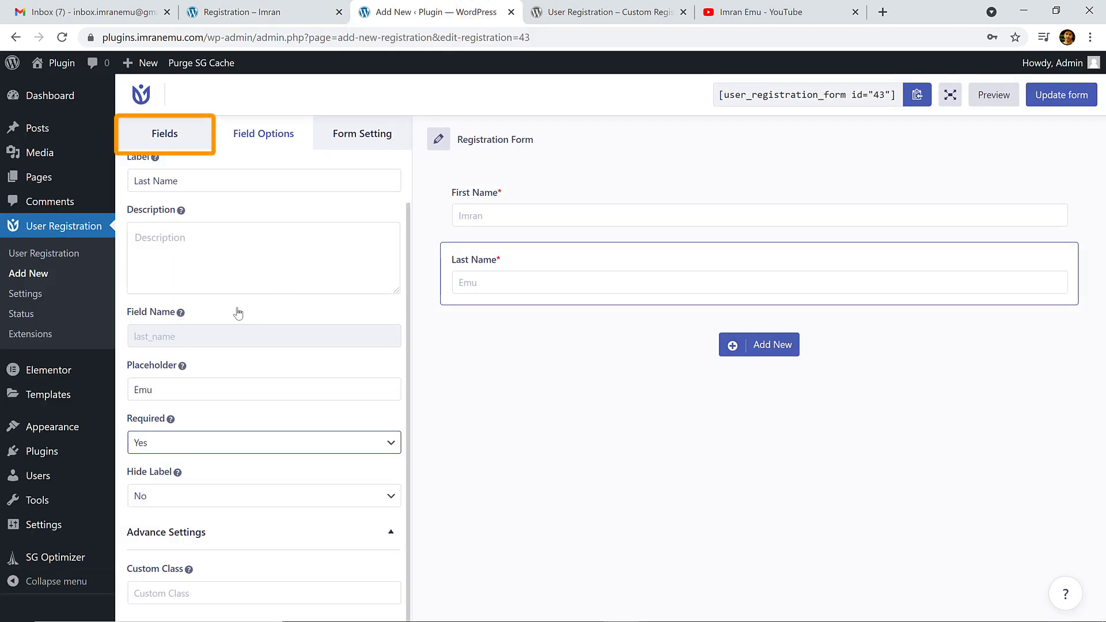
pyautogui.click(164, 134)
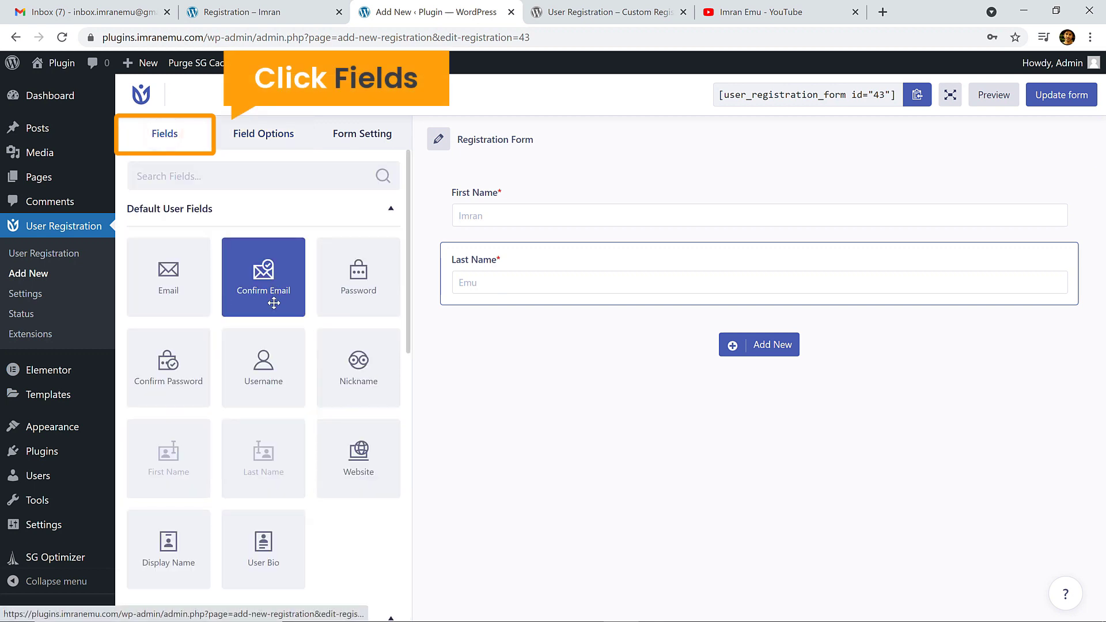
pyautogui.scroll(-6, 263, 415)
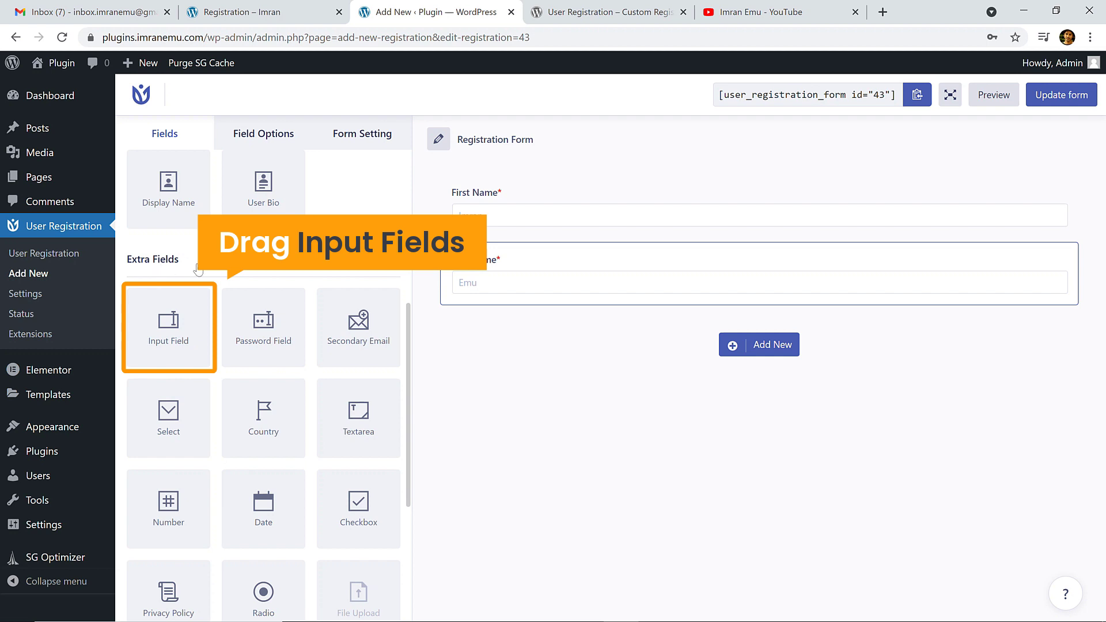
pyautogui.moveTo(172, 328); pyautogui.dragTo(523, 356)
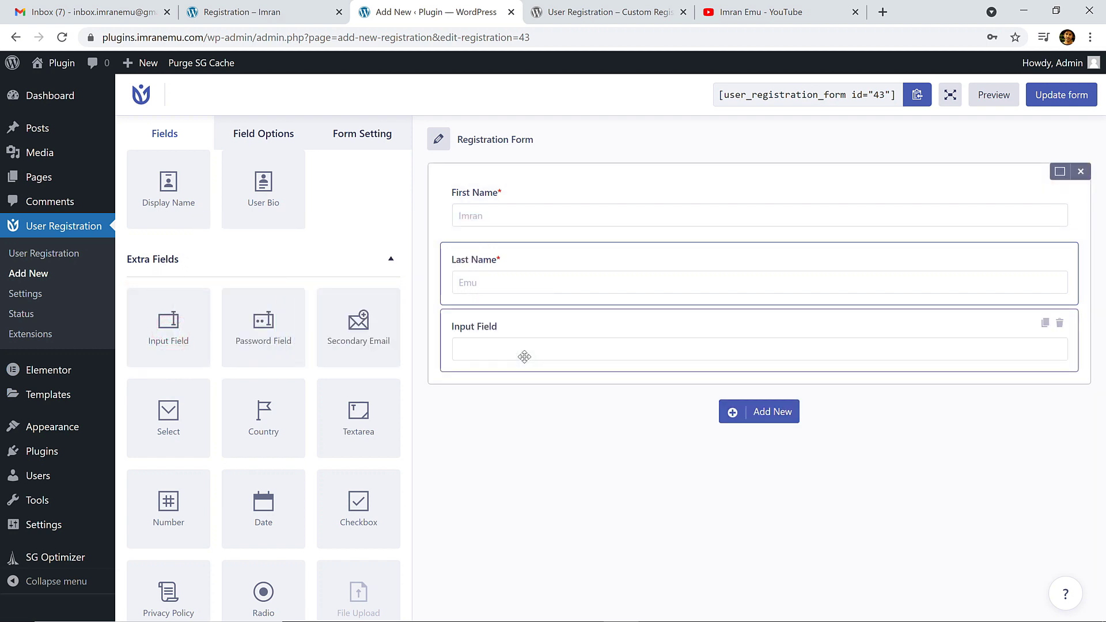
pyautogui.click(480, 335)
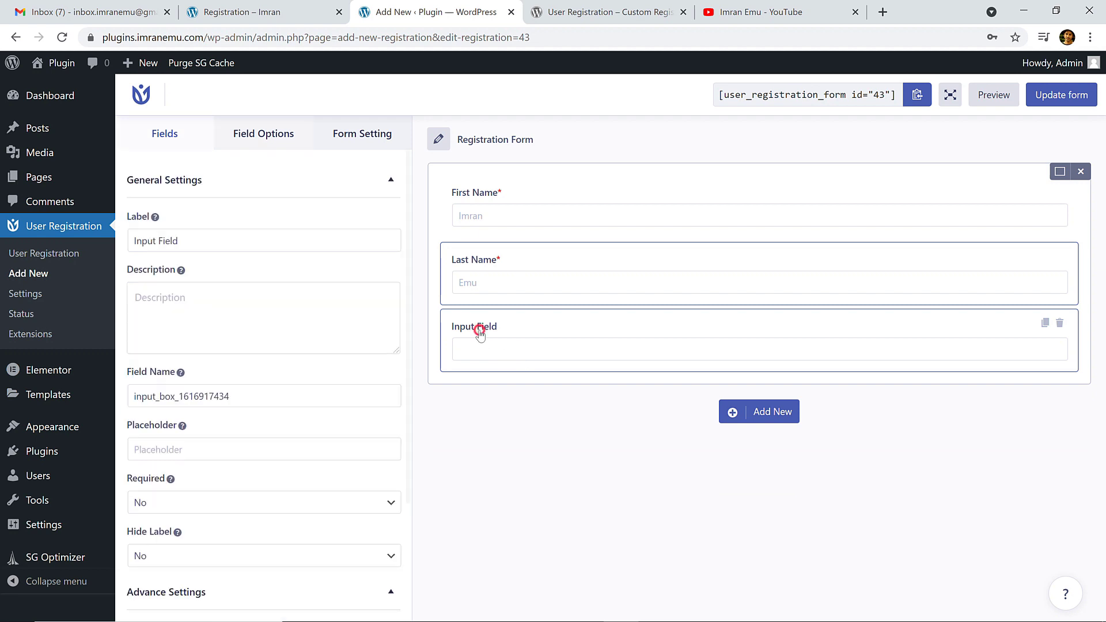
# Step: Change the new input field's label to Present Address and set its Required option to Yes
pyautogui.tripleClick(184, 239)
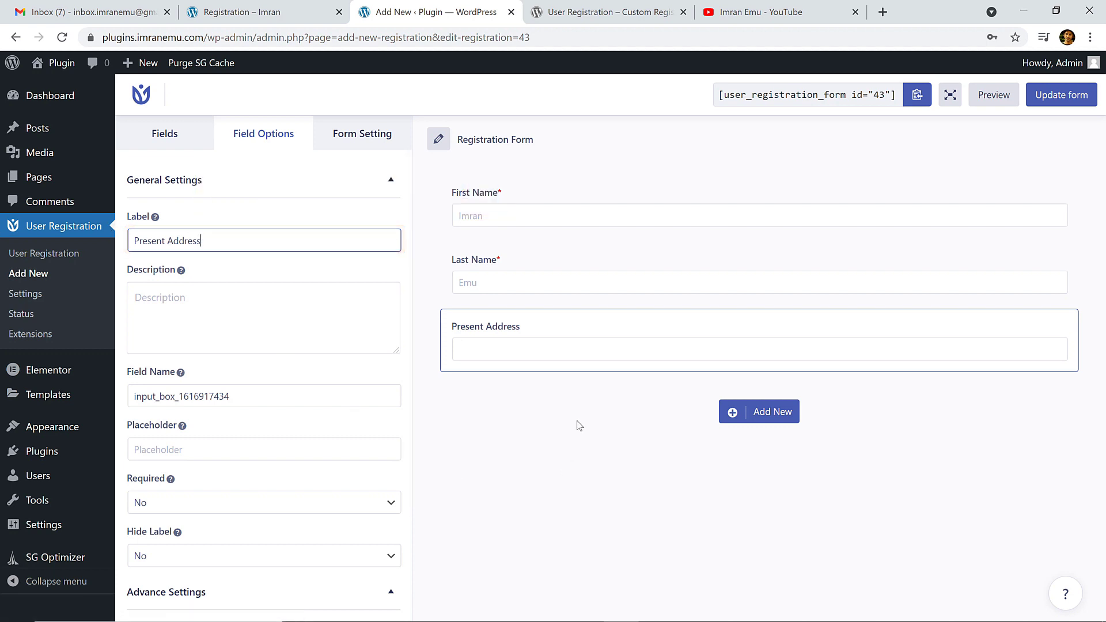
pyautogui.scroll(-3, 219, 396)
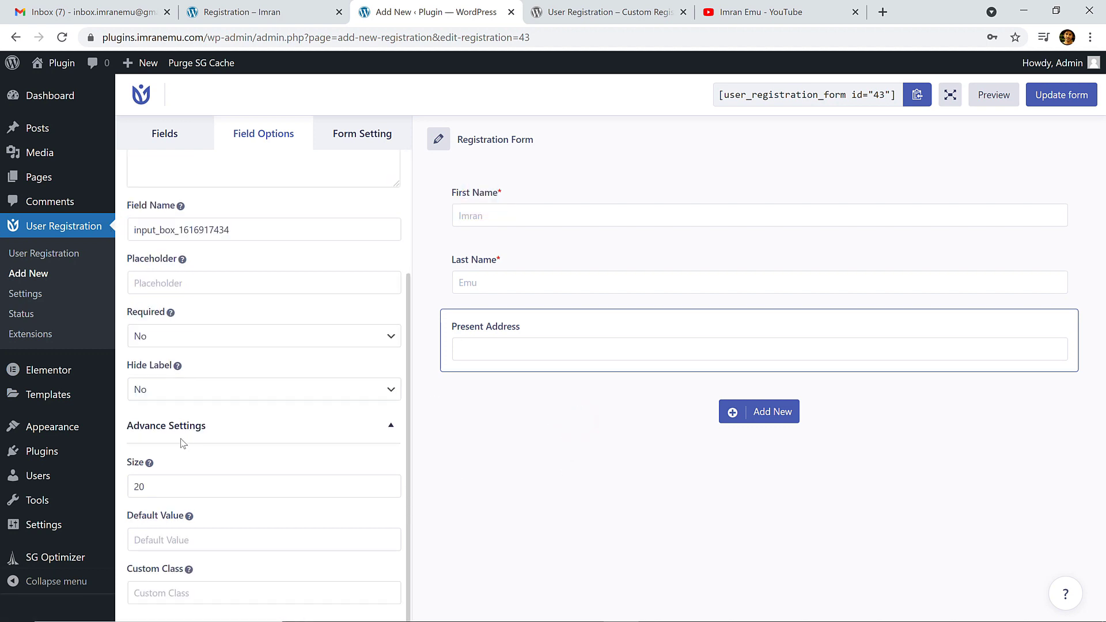
pyautogui.click(185, 340)
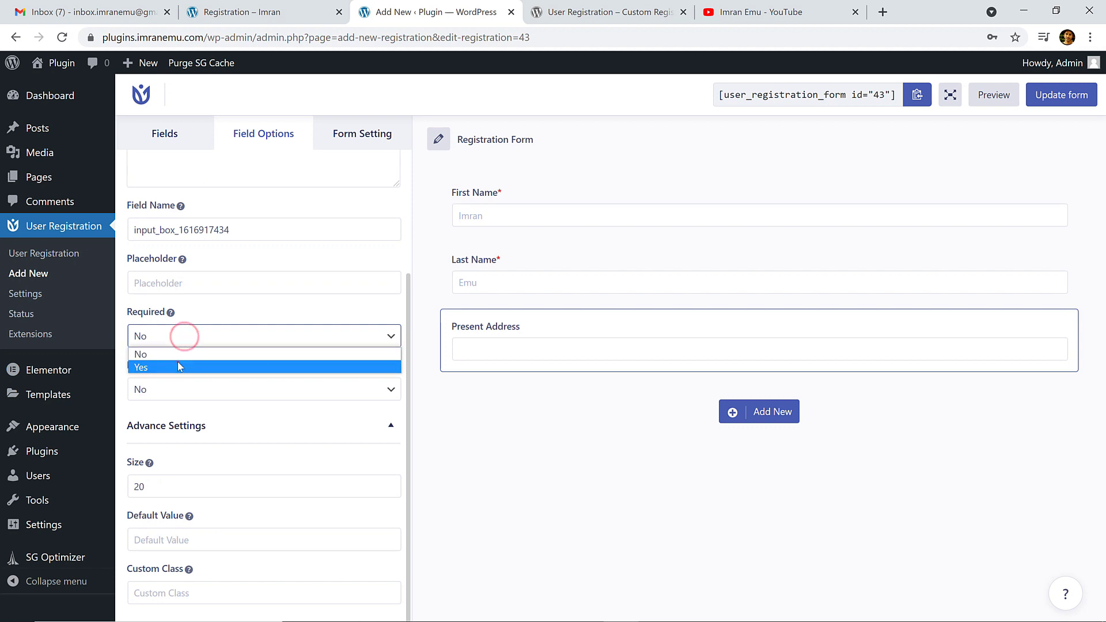
pyautogui.click(177, 364)
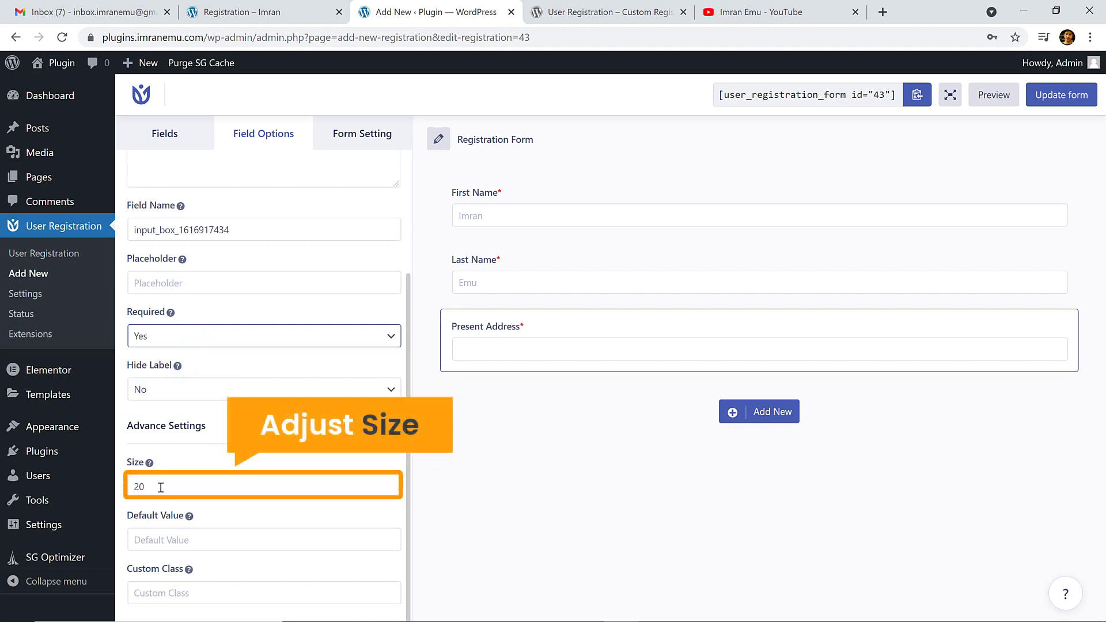
pyautogui.click(210, 545)
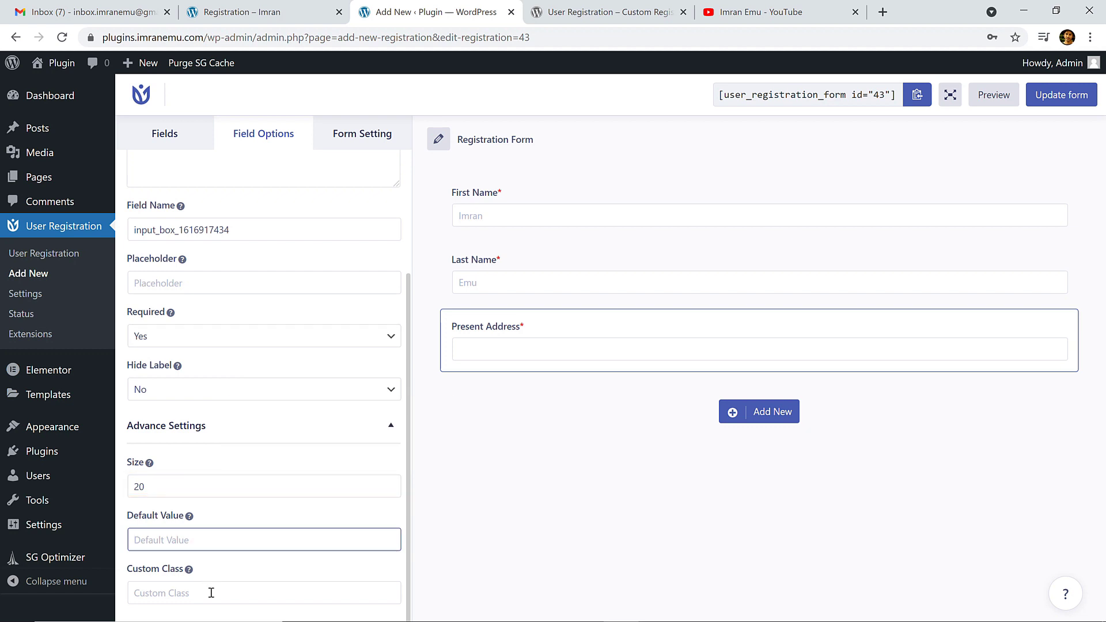
pyautogui.scroll(3, 211, 420)
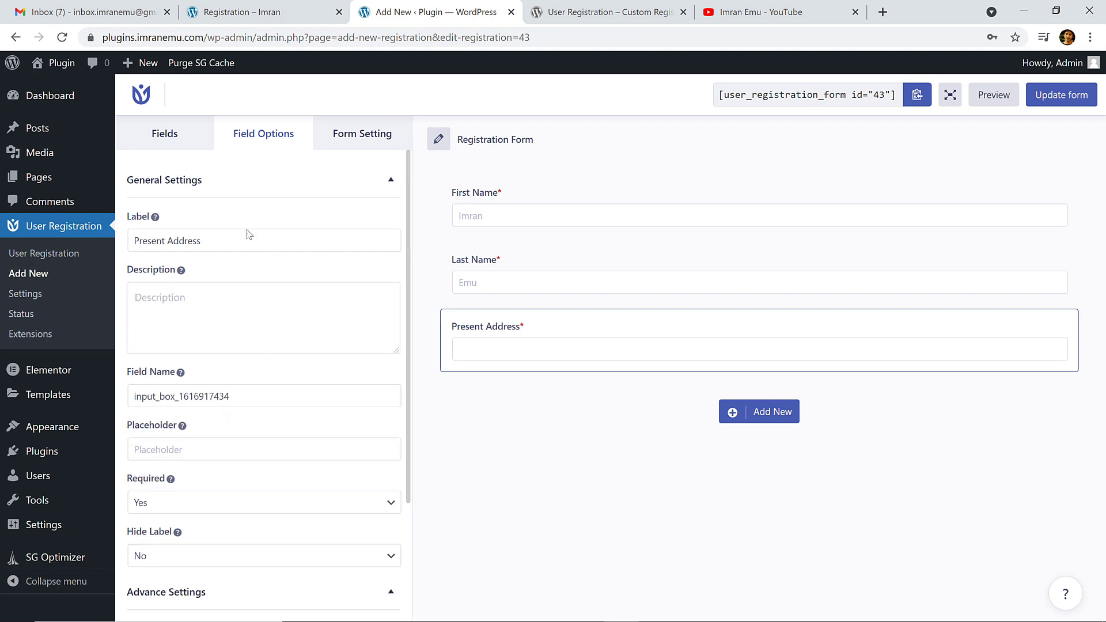
# Step: Add another Input Field from the extra fields below Present Address and open its options
pyautogui.click(185, 133)
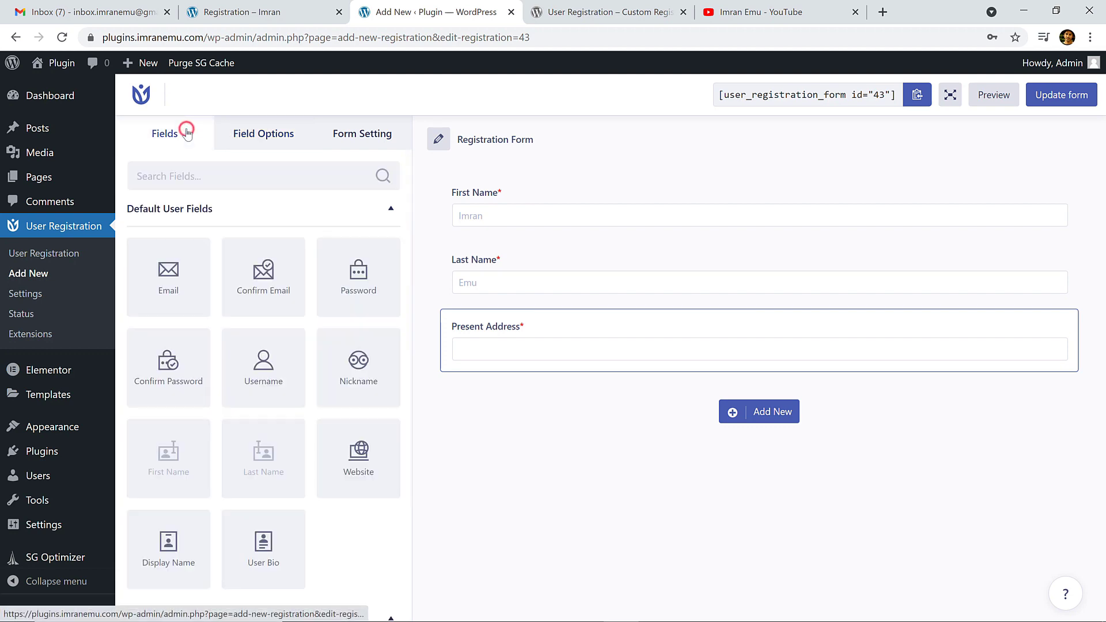
pyautogui.click(292, 6)
pyautogui.click(415, 12)
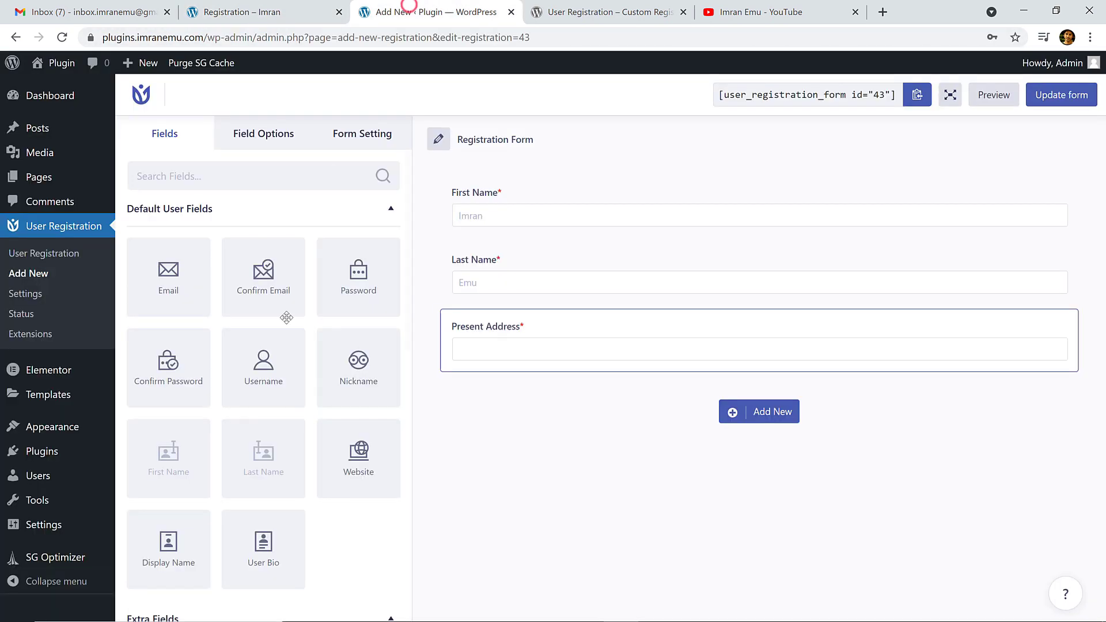
pyautogui.scroll(-8, 243, 408)
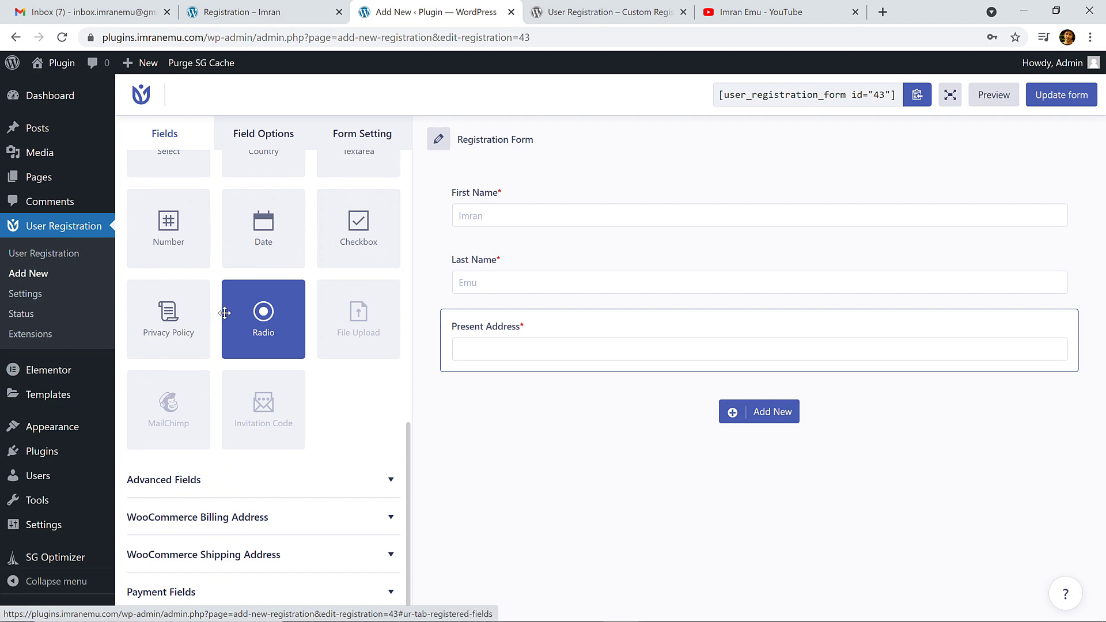
pyautogui.scroll(8, 224, 318)
pyautogui.scroll(-8, 219, 345)
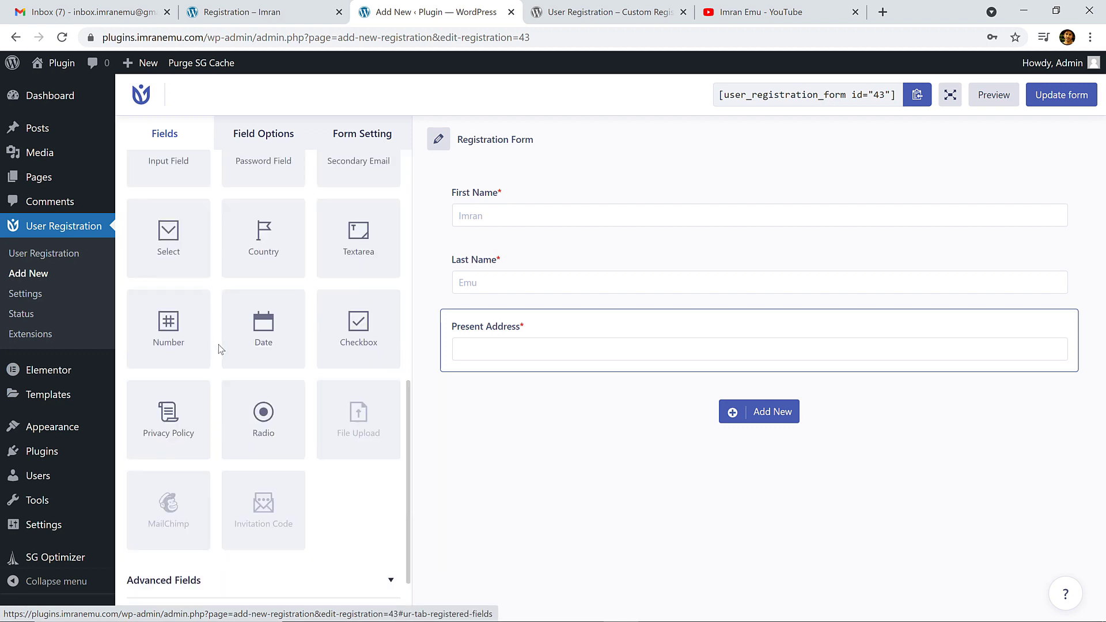
pyautogui.scroll(3, 181, 351)
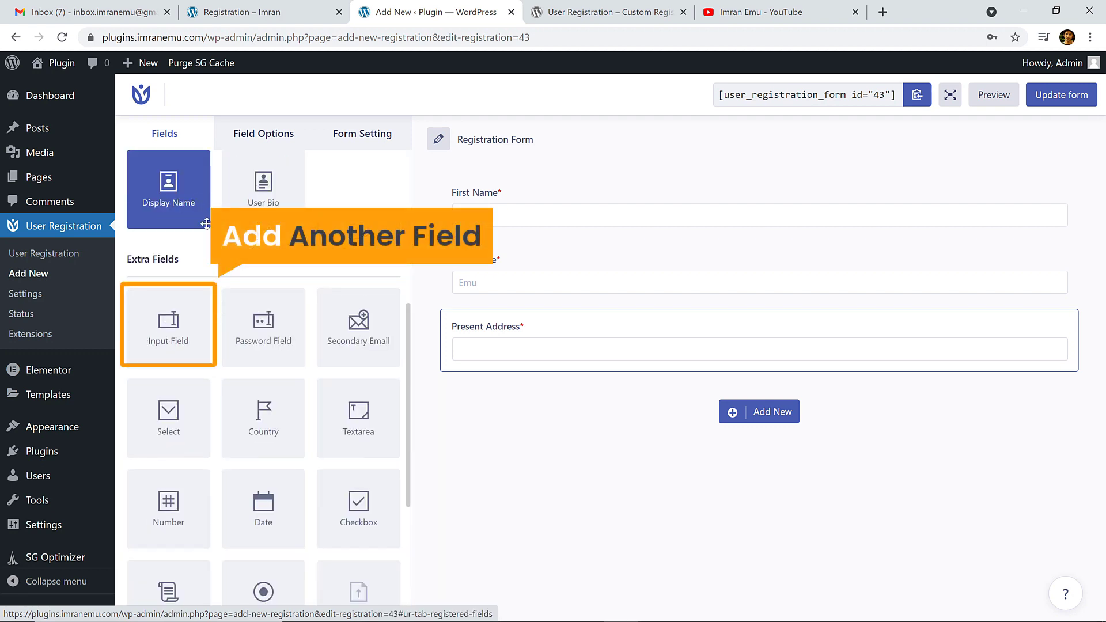
pyautogui.moveTo(168, 336); pyautogui.dragTo(556, 425)
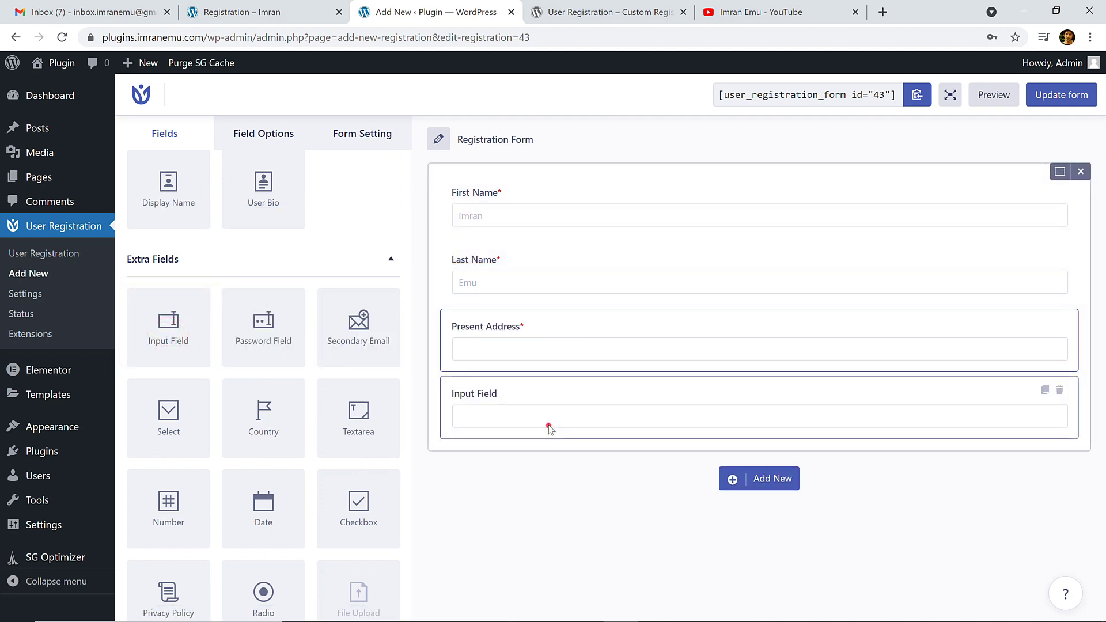
pyautogui.click(548, 426)
# Step: Change the second input field's label to Contact Number and set its Required option to Yes
pyautogui.moveTo(186, 238); pyautogui.dragTo(122, 234)
pyautogui.write('Contact Number')
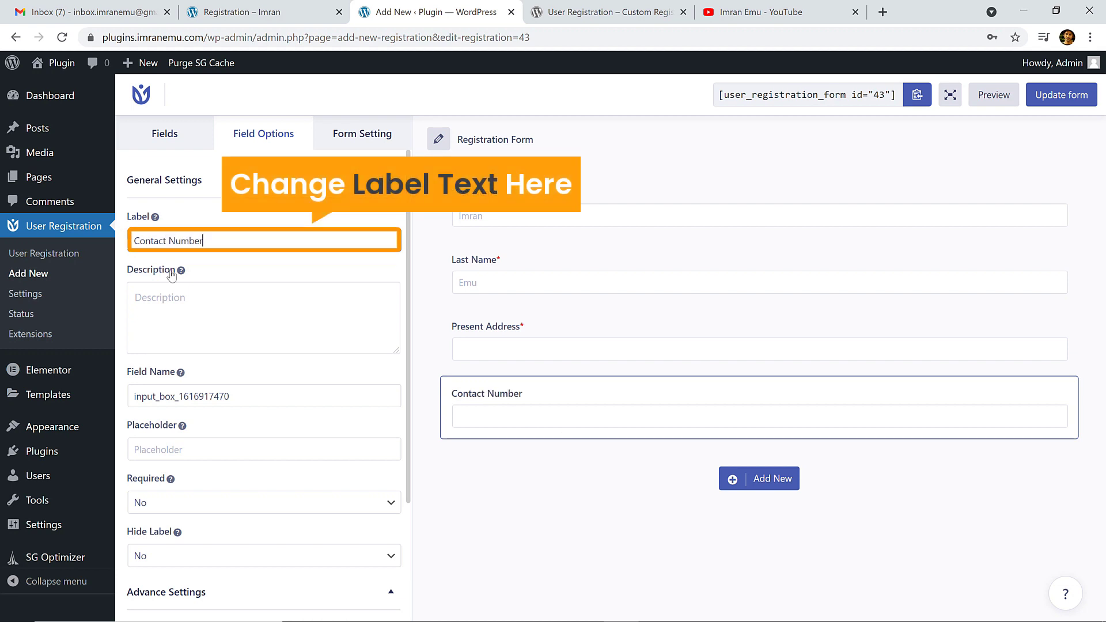
pyautogui.scroll(-3, 260, 403)
pyautogui.click(190, 338)
pyautogui.click(177, 365)
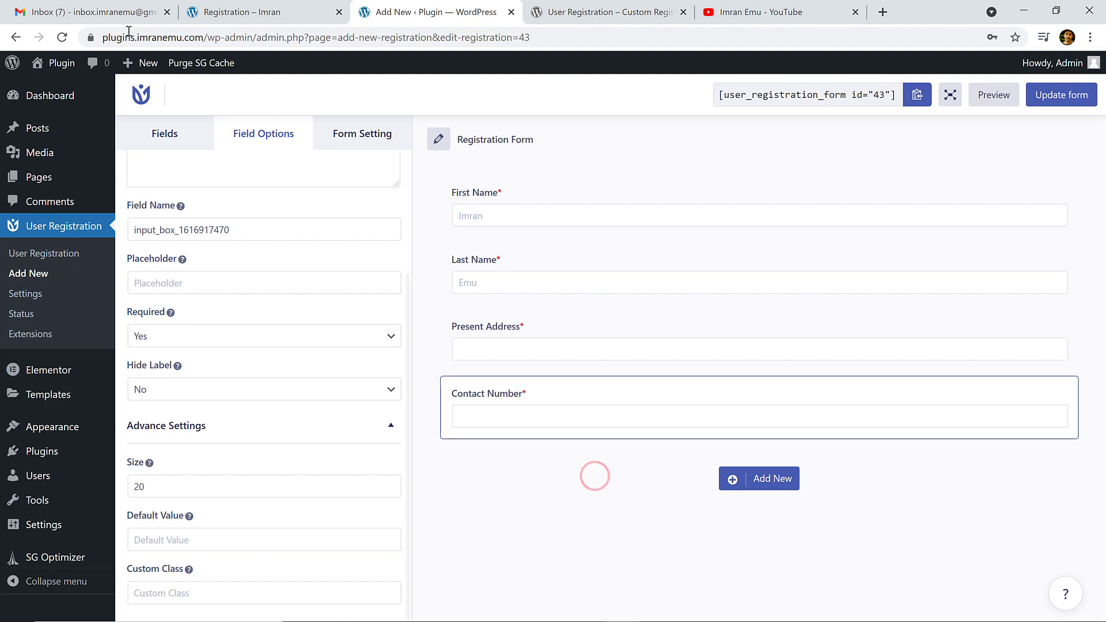
# Step: Check the sample registration page for the next field and add the default Email field below Contact Number
pyautogui.click(201, 7)
pyautogui.scroll(-2, 434, 365)
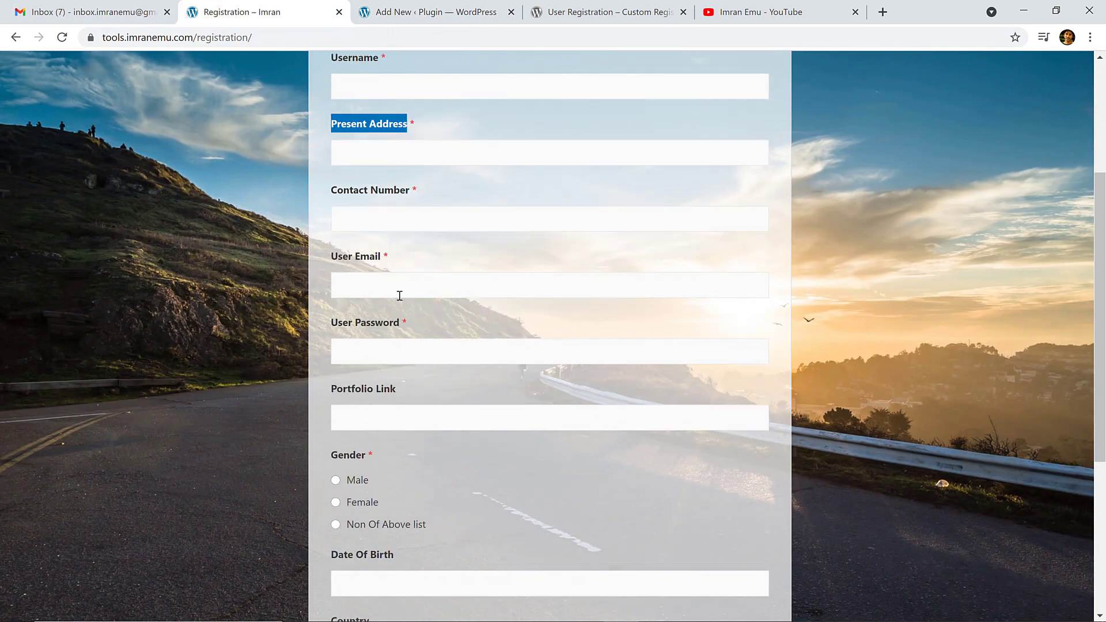
pyautogui.click(429, 11)
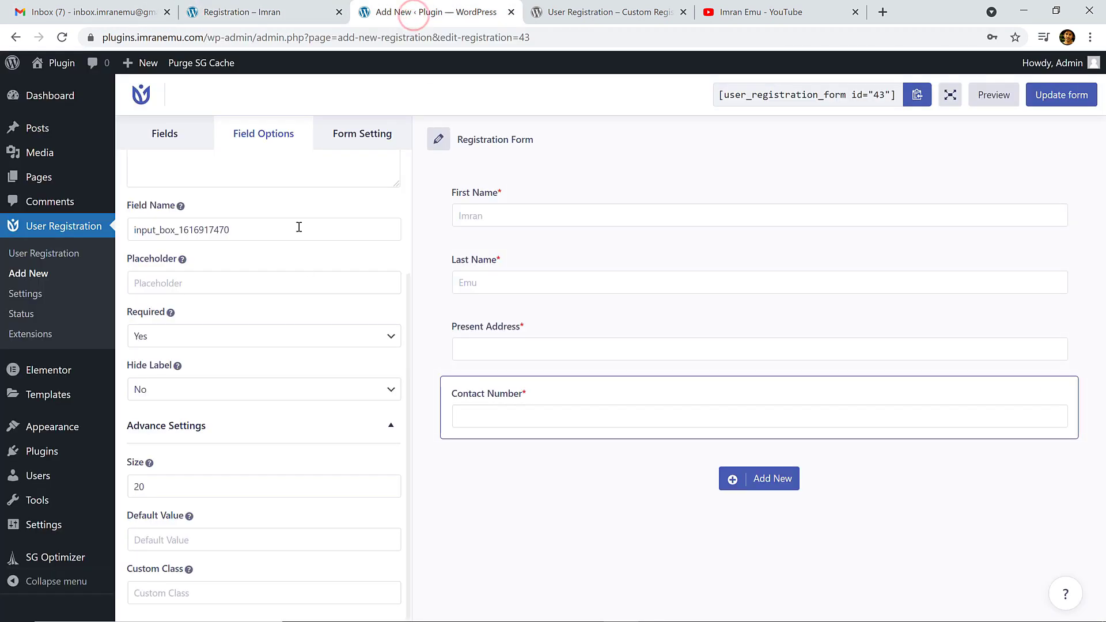
pyautogui.click(193, 127)
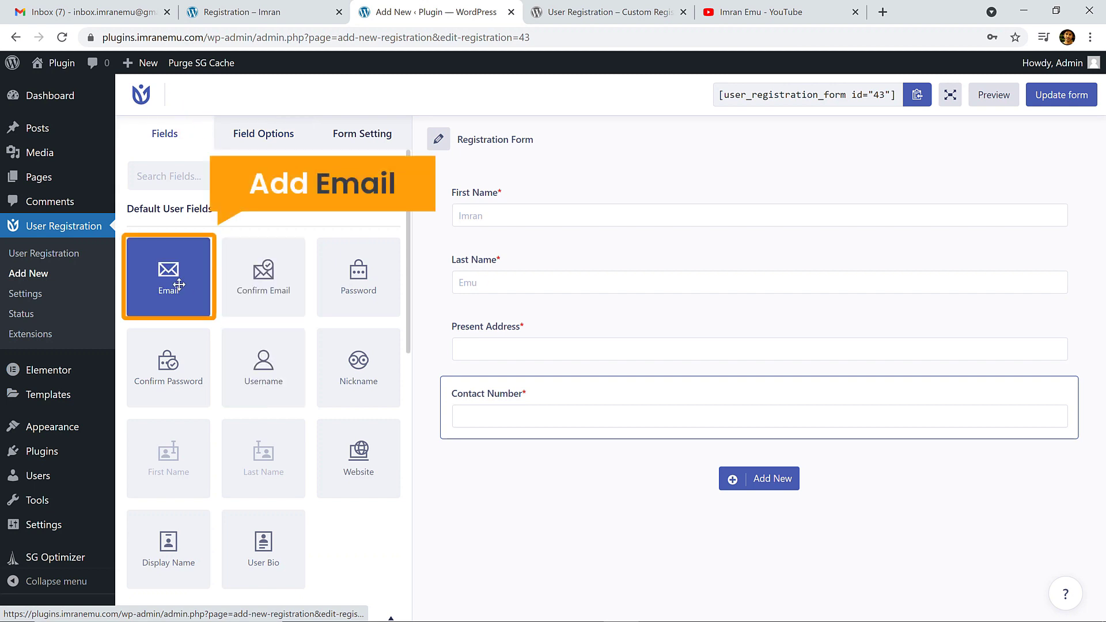
pyautogui.moveTo(179, 284); pyautogui.dragTo(546, 496)
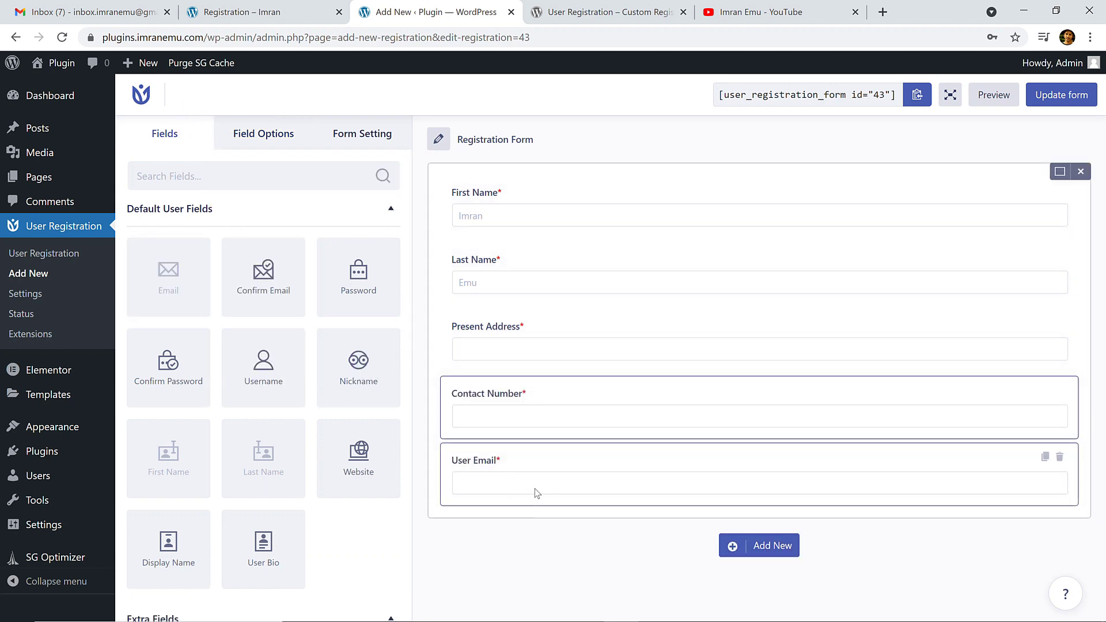
# Step: Consult the sample registration page again and add the default Password field below User Email
pyautogui.click(209, 3)
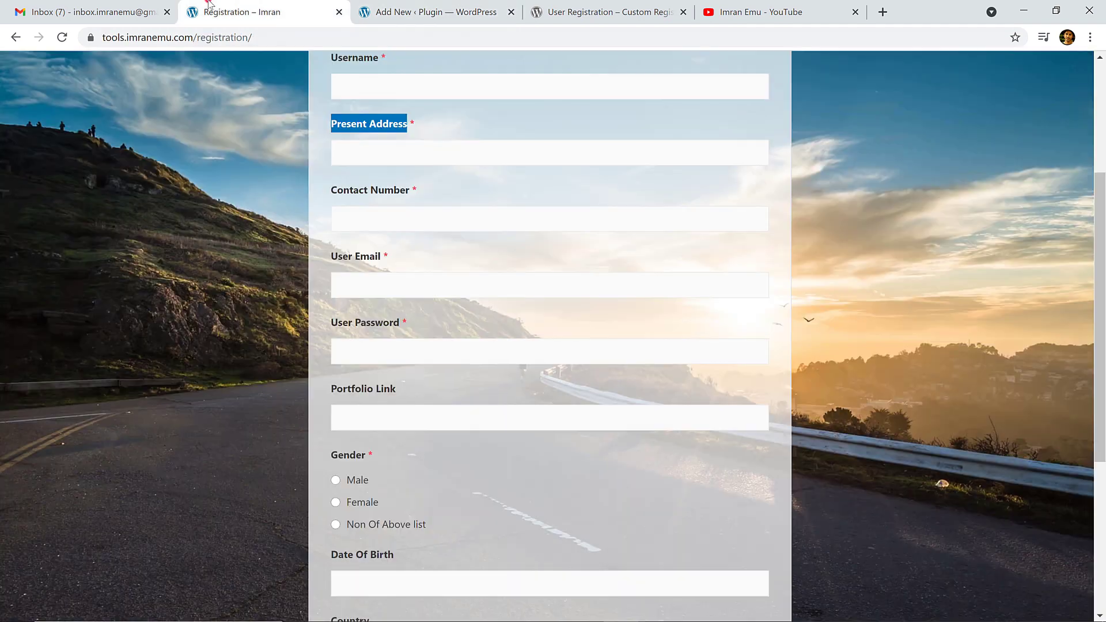
pyautogui.click(405, 14)
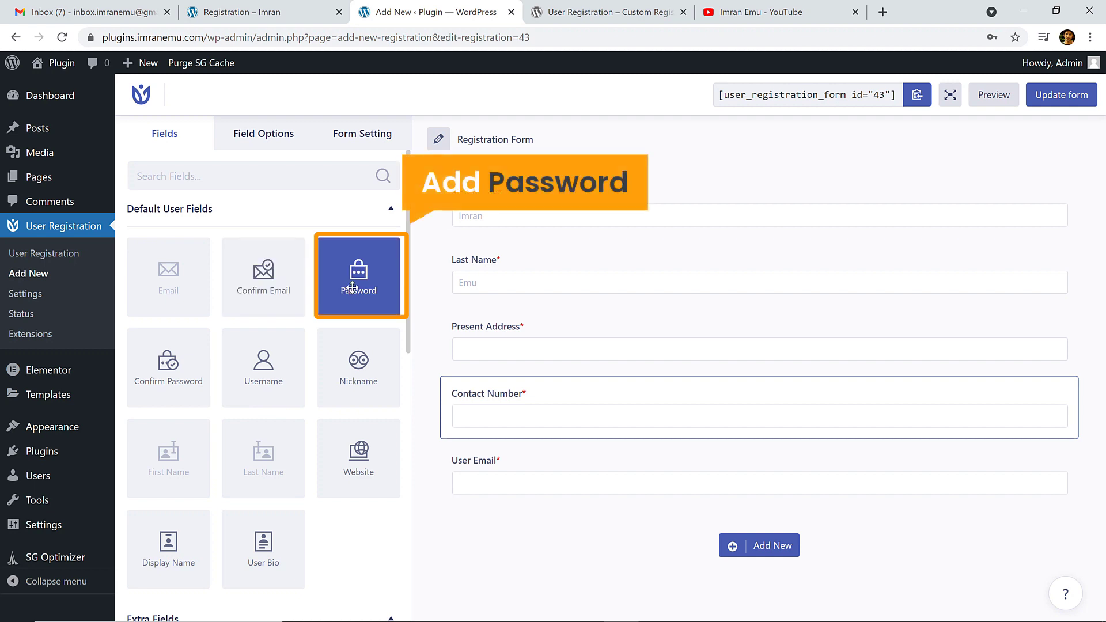
pyautogui.moveTo(359, 277); pyautogui.dragTo(457, 530)
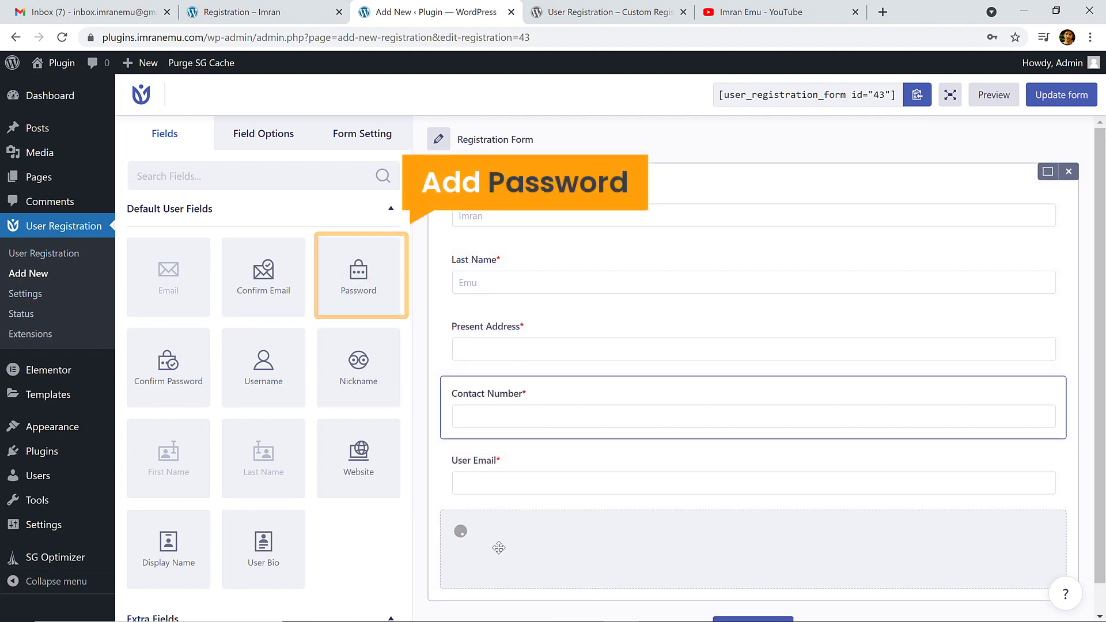
# Step: Following the sample page, add the default Website field below User Password and change its label to Portfolio Link
pyautogui.click(240, 13)
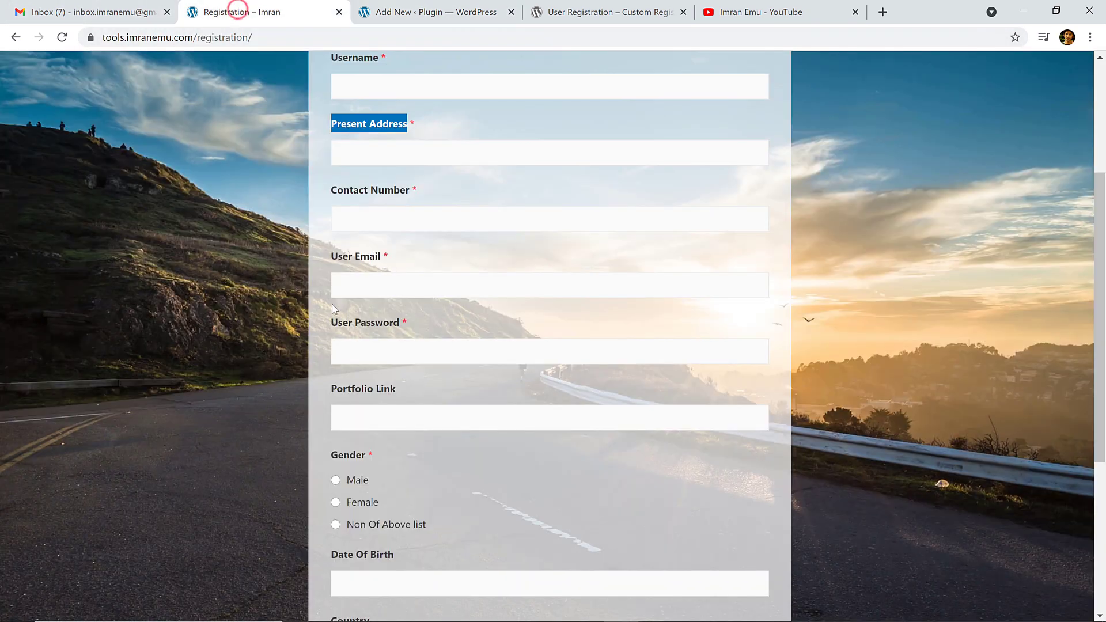
pyautogui.scroll(-3, 332, 305)
pyautogui.click(431, 13)
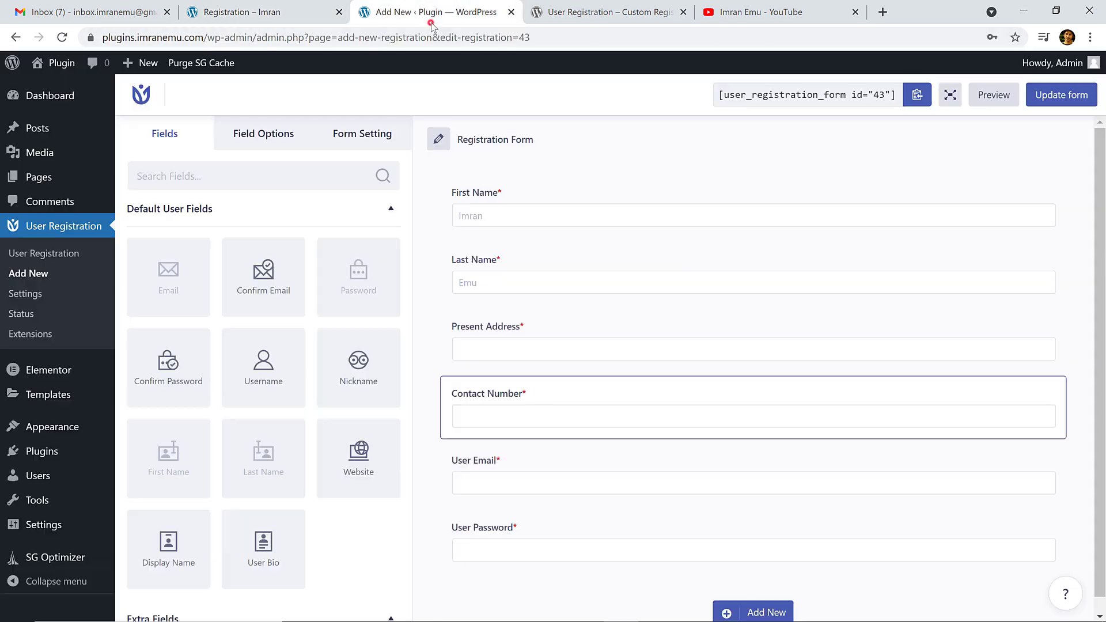
pyautogui.moveTo(361, 454); pyautogui.dragTo(506, 511)
pyautogui.click(546, 527)
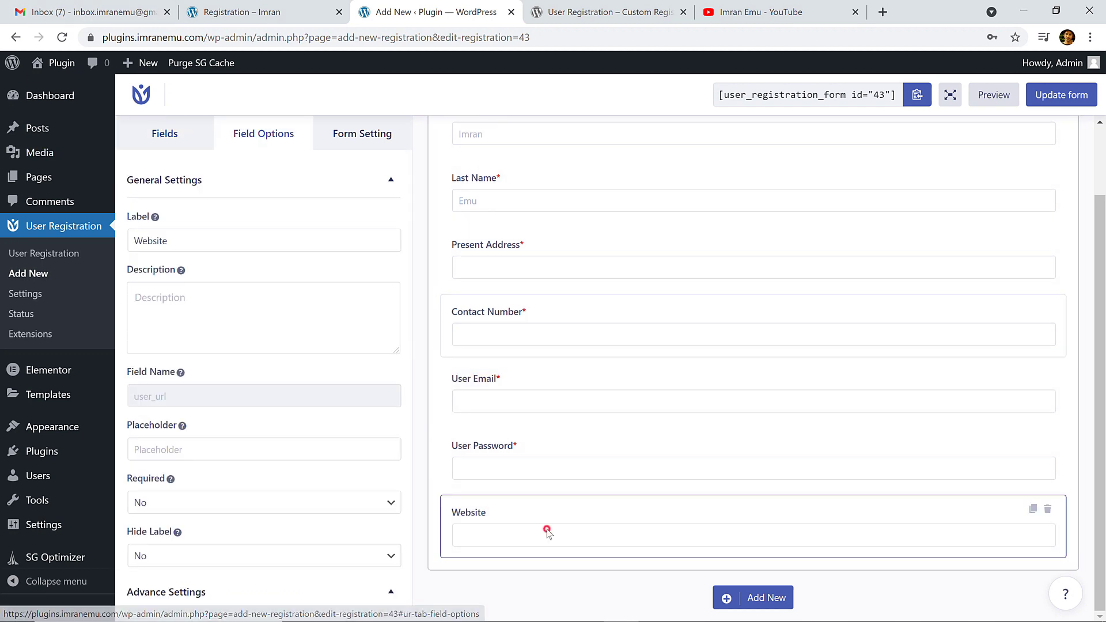
pyautogui.doubleClick(198, 240)
pyautogui.write('Portfolio Link')
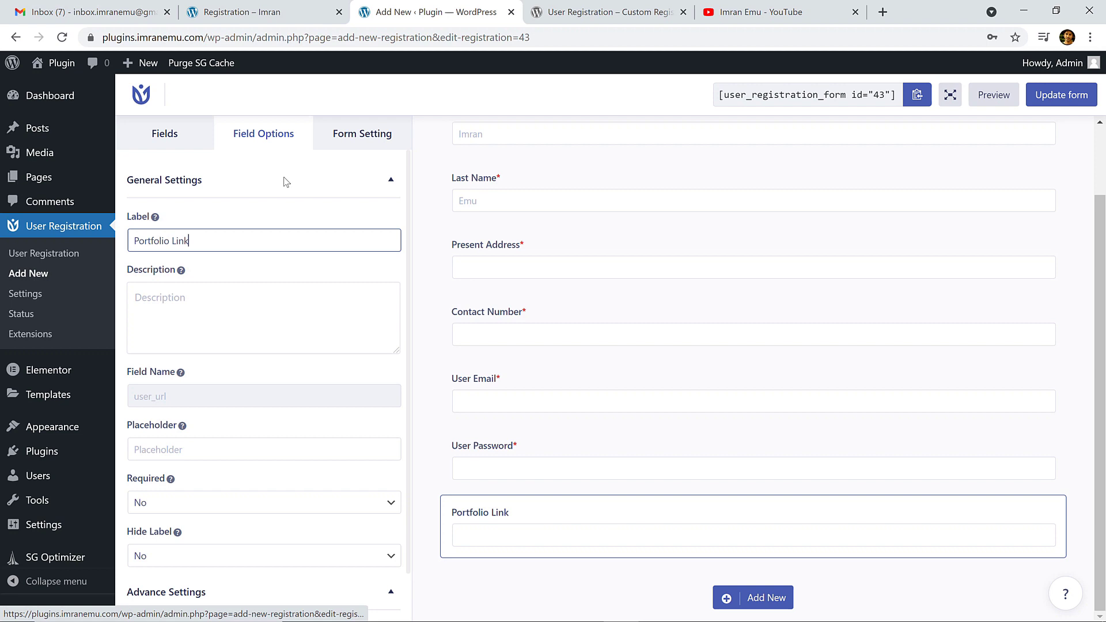
# Step: Review the Gender field on the sample page, add a Radio field below Portfolio Link in the form builder, and open its options
pyautogui.click(295, 11)
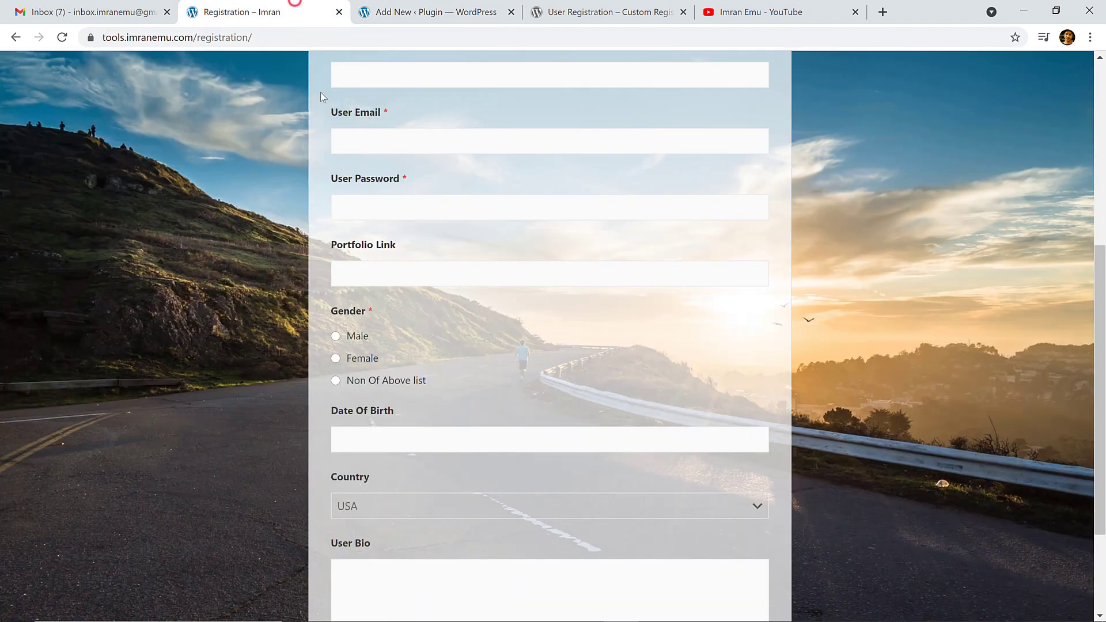
pyautogui.scroll(-1, 493, 396)
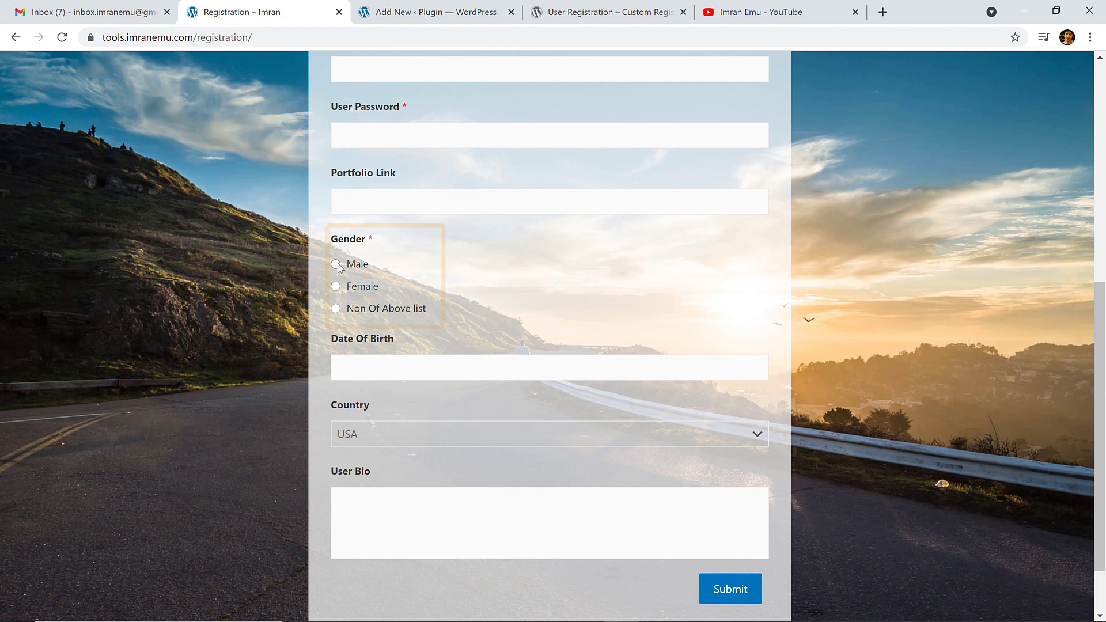
pyautogui.click(419, 11)
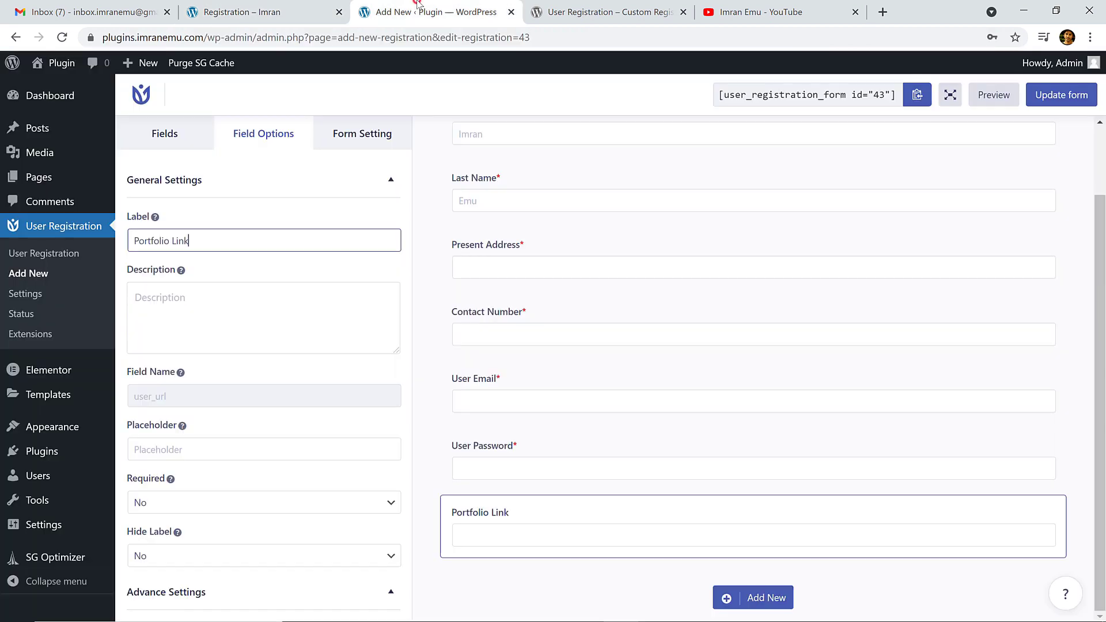
pyautogui.click(202, 135)
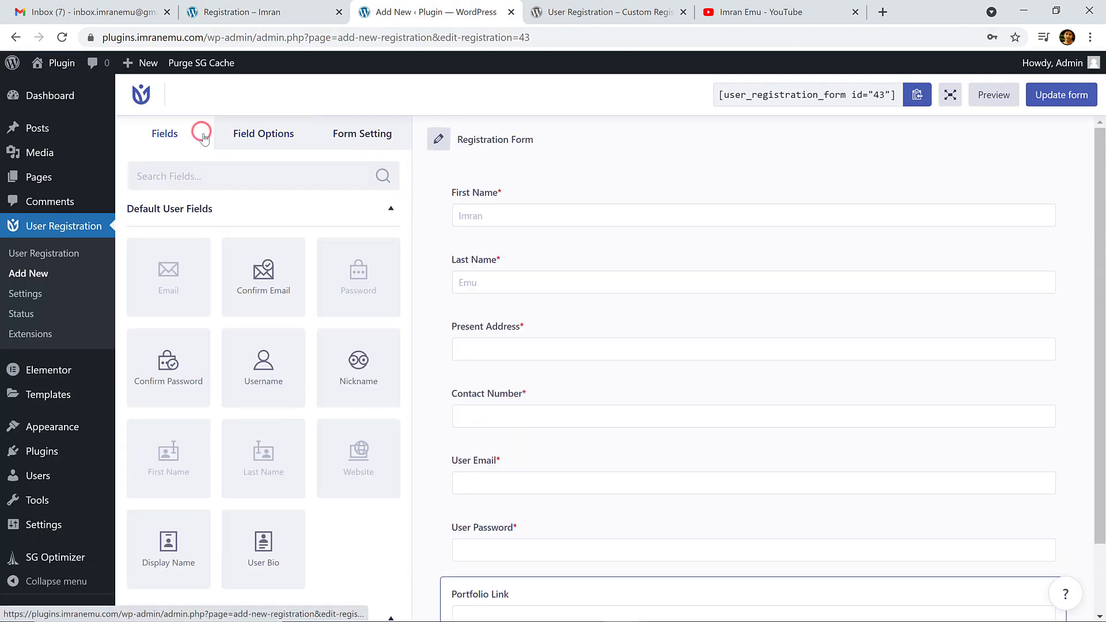
pyautogui.scroll(-6, 268, 323)
pyautogui.moveTo(263, 415); pyautogui.dragTo(546, 564)
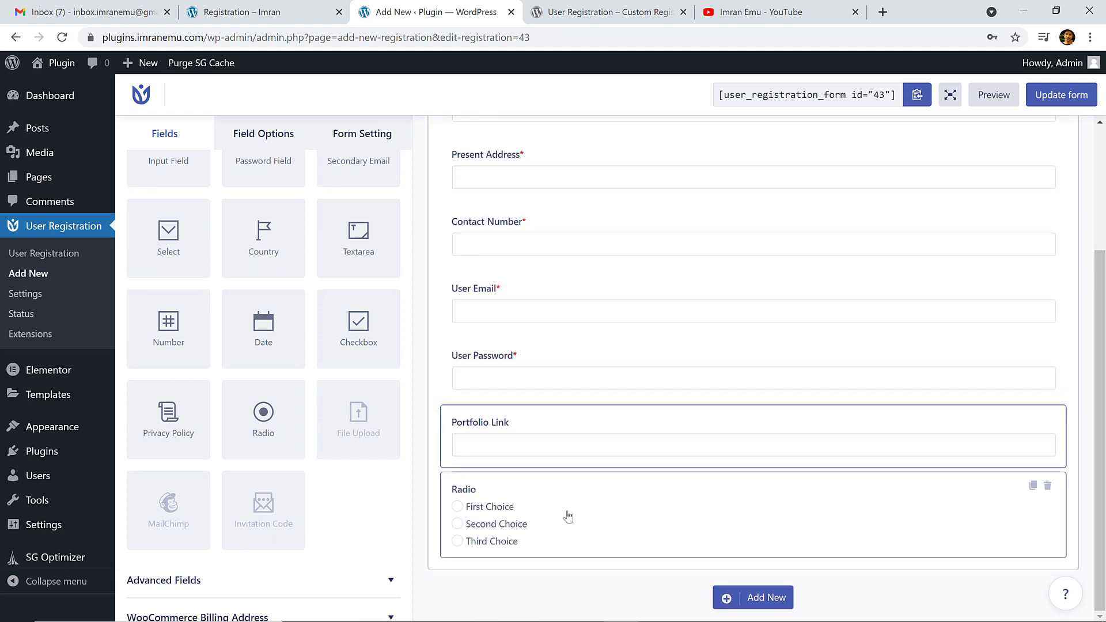
pyautogui.click(617, 498)
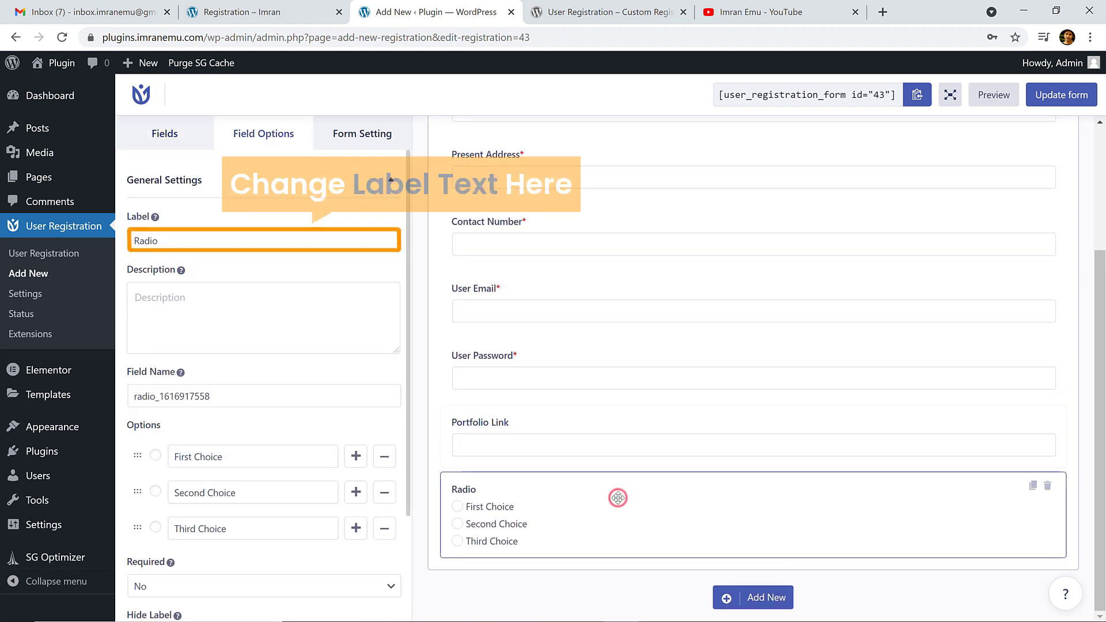
# Step: Change the radio field's label to Gender and set its first choice to Male
pyautogui.doubleClick(184, 237)
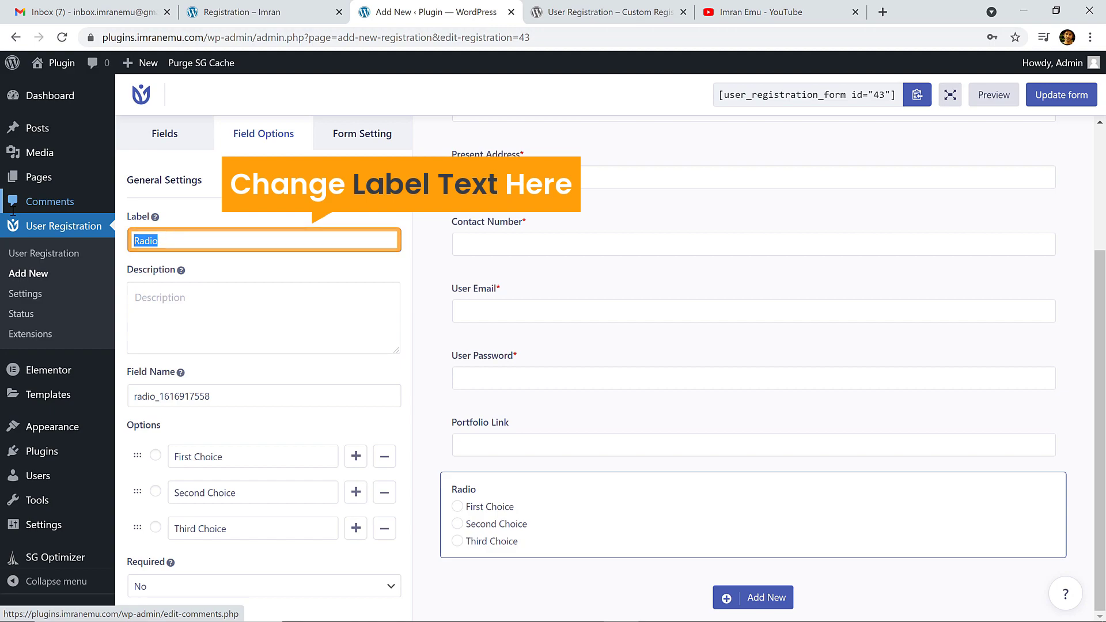
pyautogui.write('Gender')
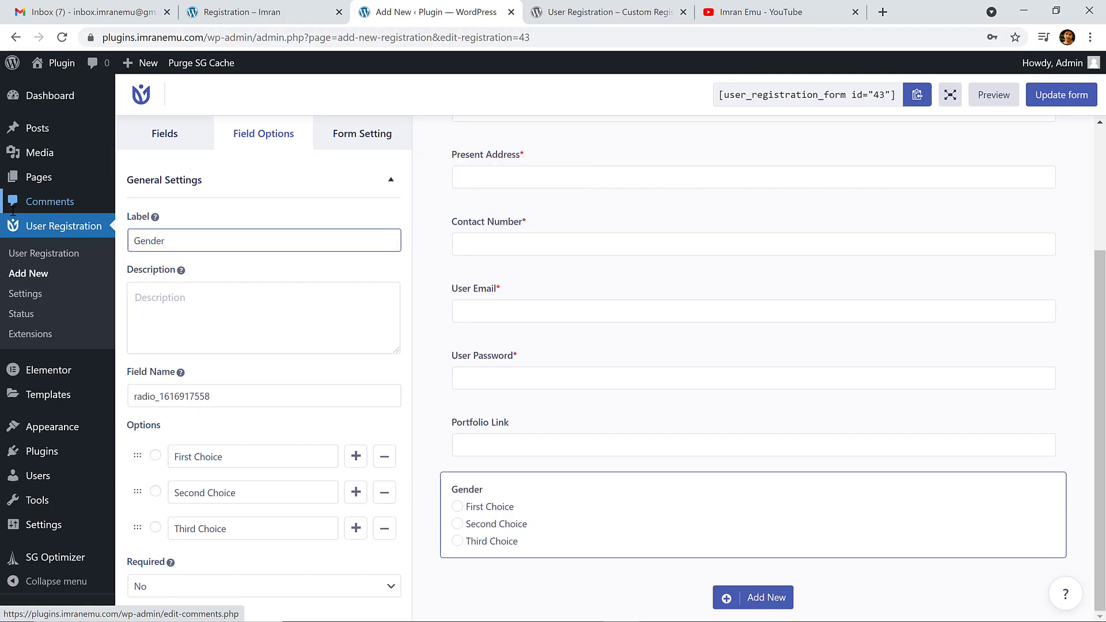
pyautogui.click(266, 315)
pyautogui.scroll(-3, 282, 369)
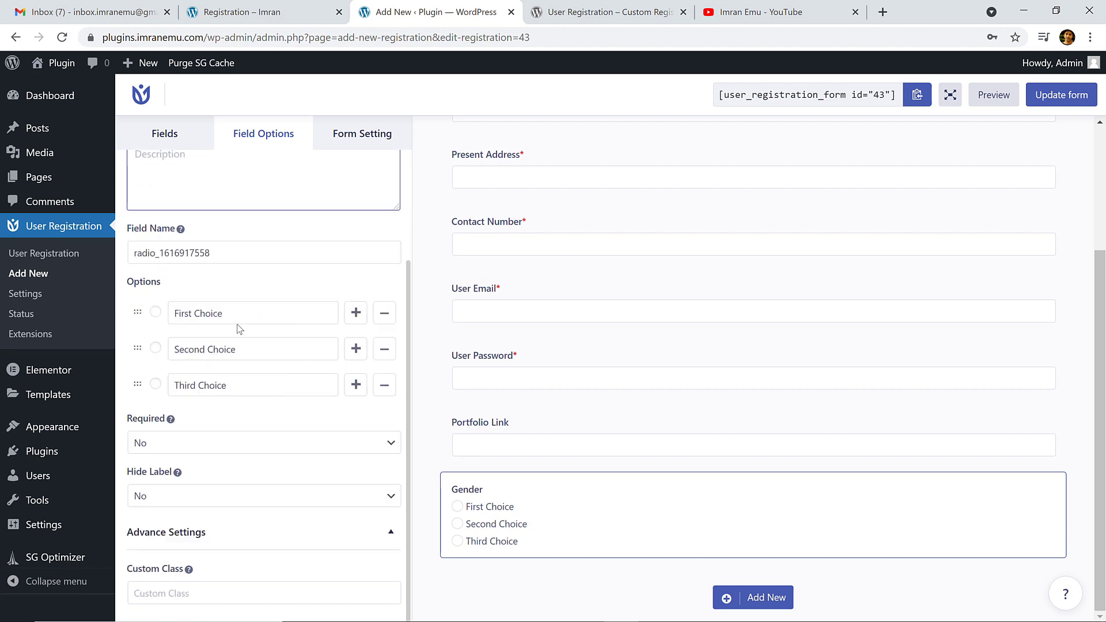
pyautogui.tripleClick(238, 320)
pyautogui.write('Male')
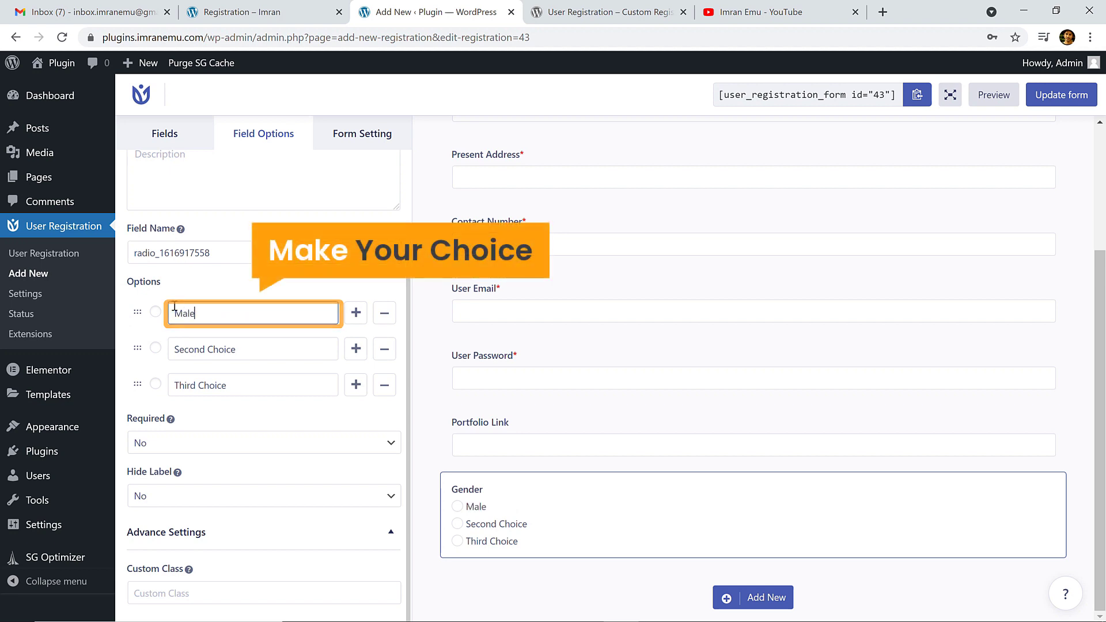
# Step: Set the Gender field's second and third choices to Female and Non of Above, and make the field required
pyautogui.tripleClick(253, 357)
pyautogui.write('F')
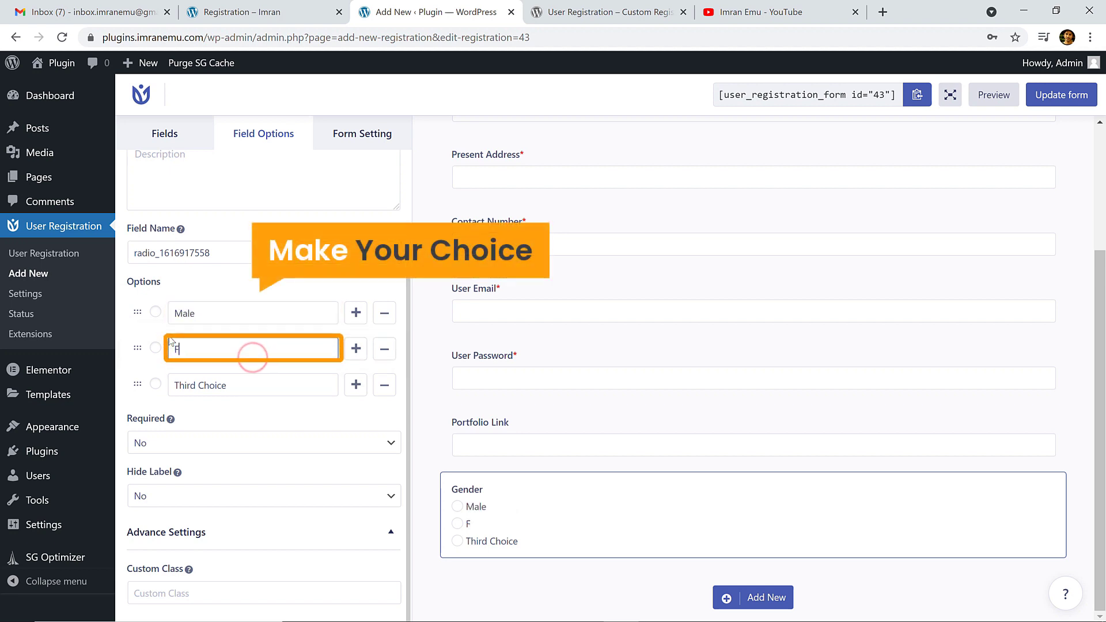
pyautogui.write('emale')
pyautogui.tripleClick(231, 387)
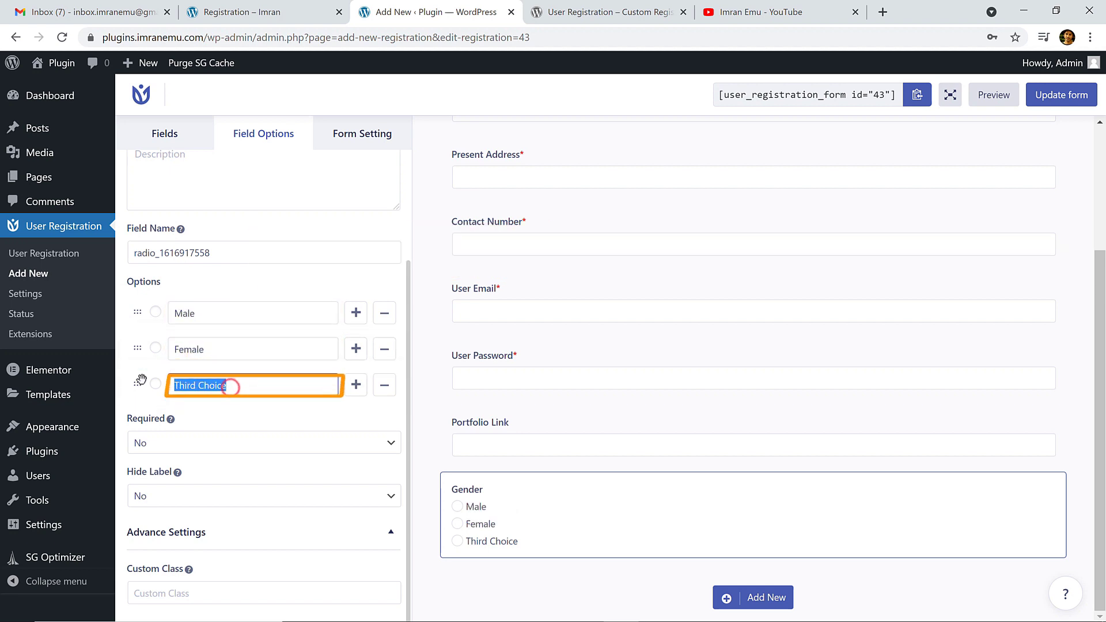
pyautogui.write('Non of Above')
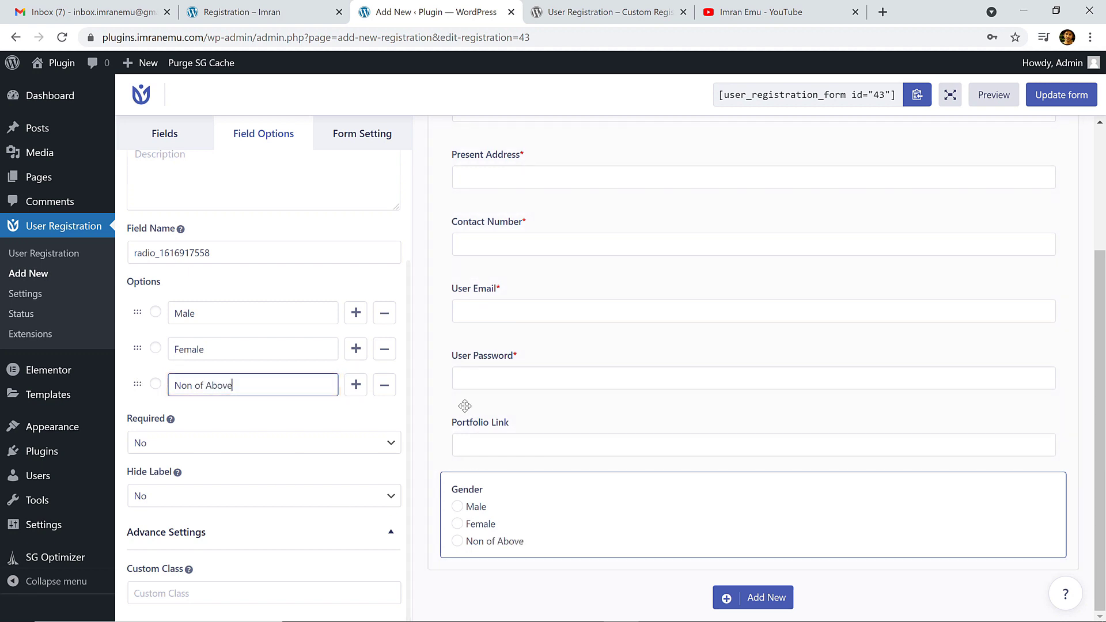
pyautogui.click(293, 442)
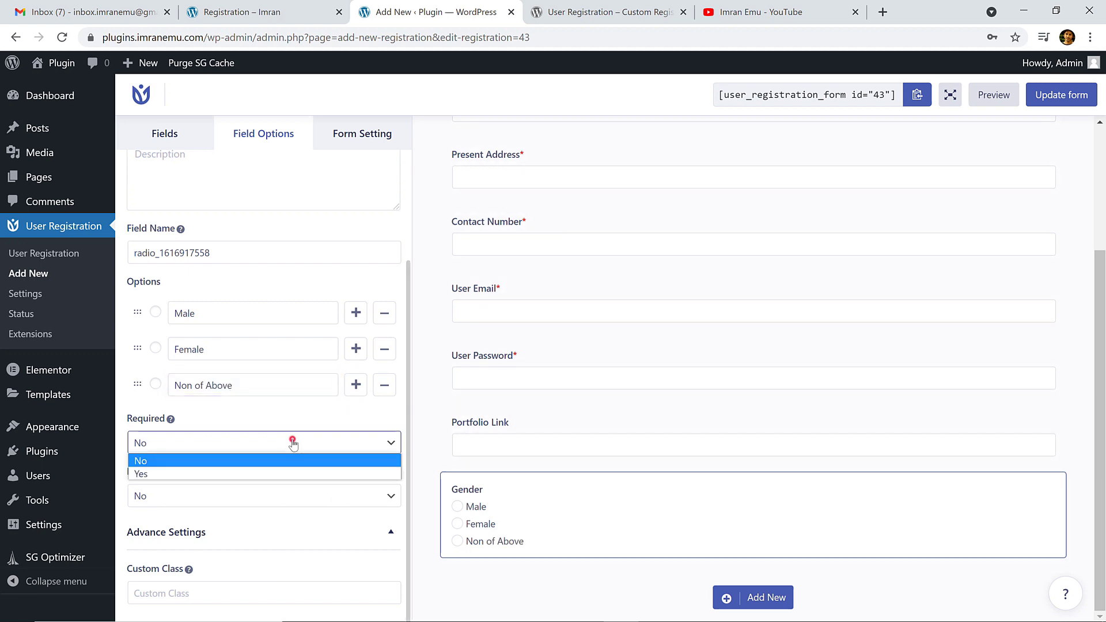
pyautogui.click(251, 473)
# Step: Check the Date Of Birth field on the sample registration page and add a Date field below Gender in the form builder
pyautogui.click(218, 8)
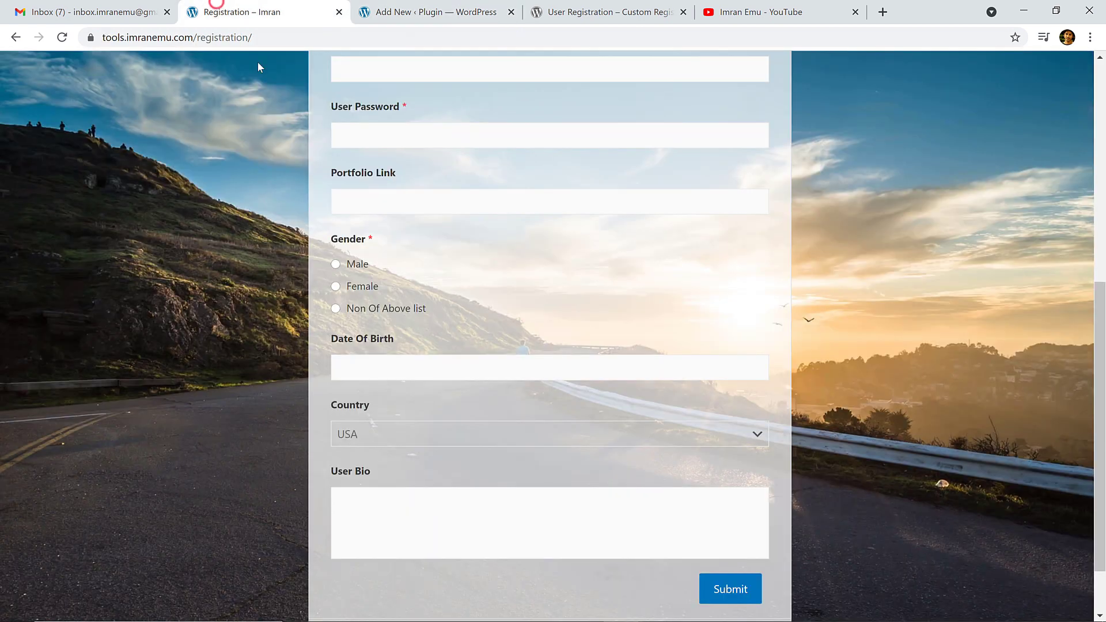
pyautogui.scroll(-2, 494, 358)
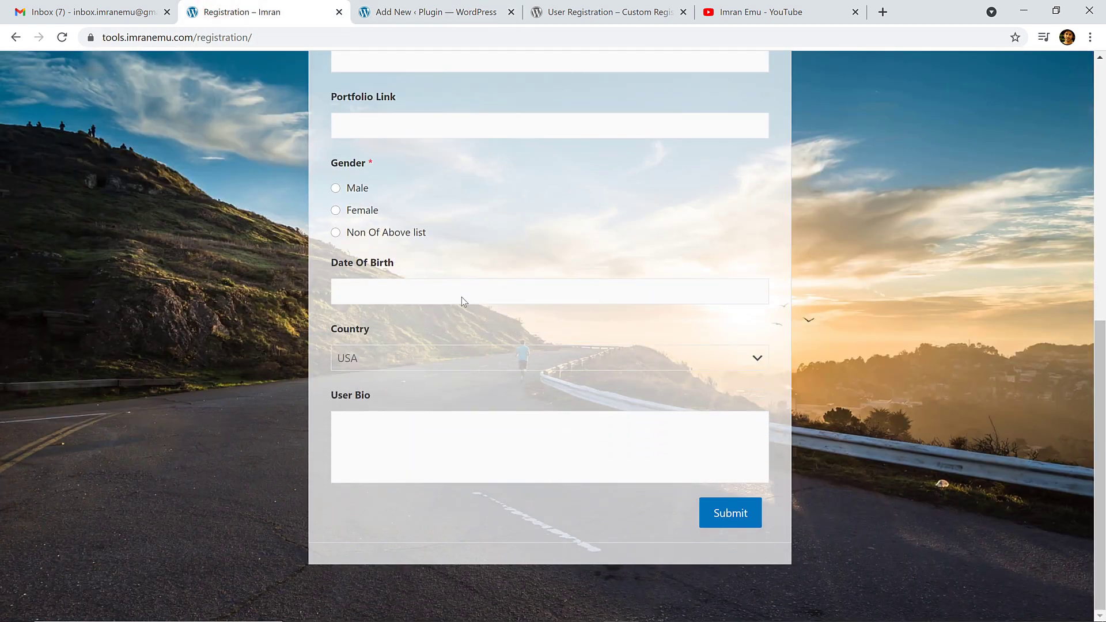
pyautogui.click(463, 291)
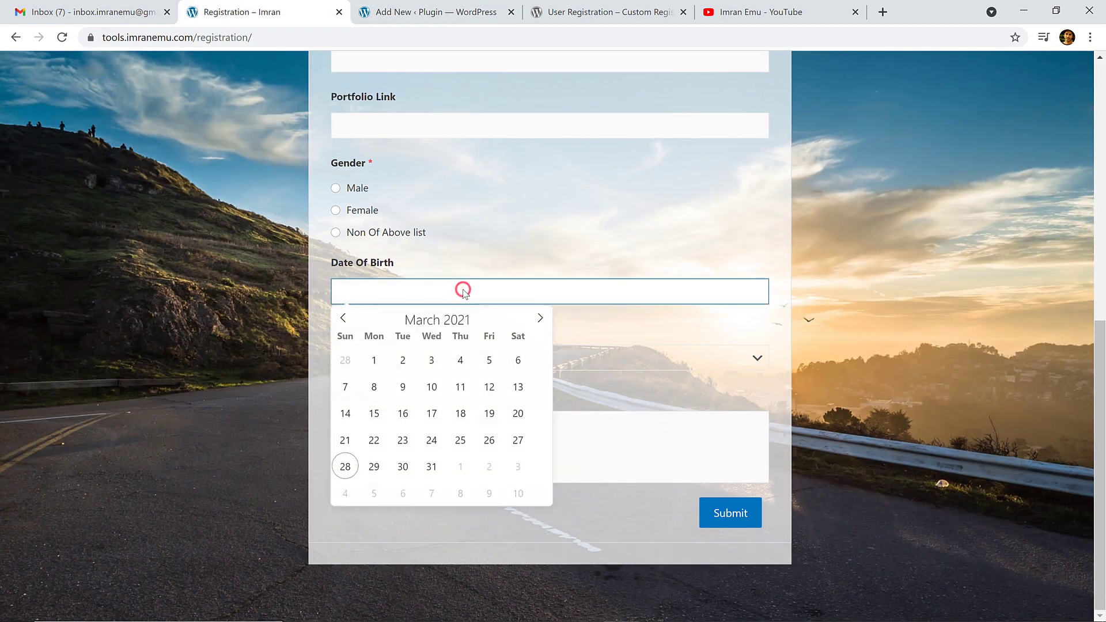
pyautogui.click(585, 326)
pyautogui.click(496, 3)
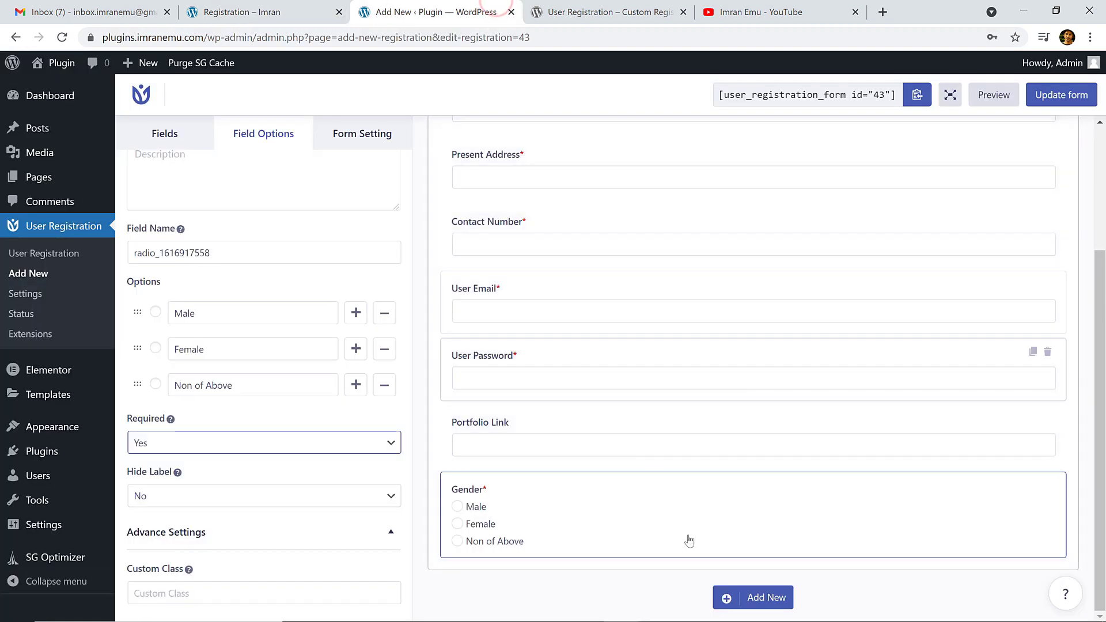
pyautogui.click(169, 138)
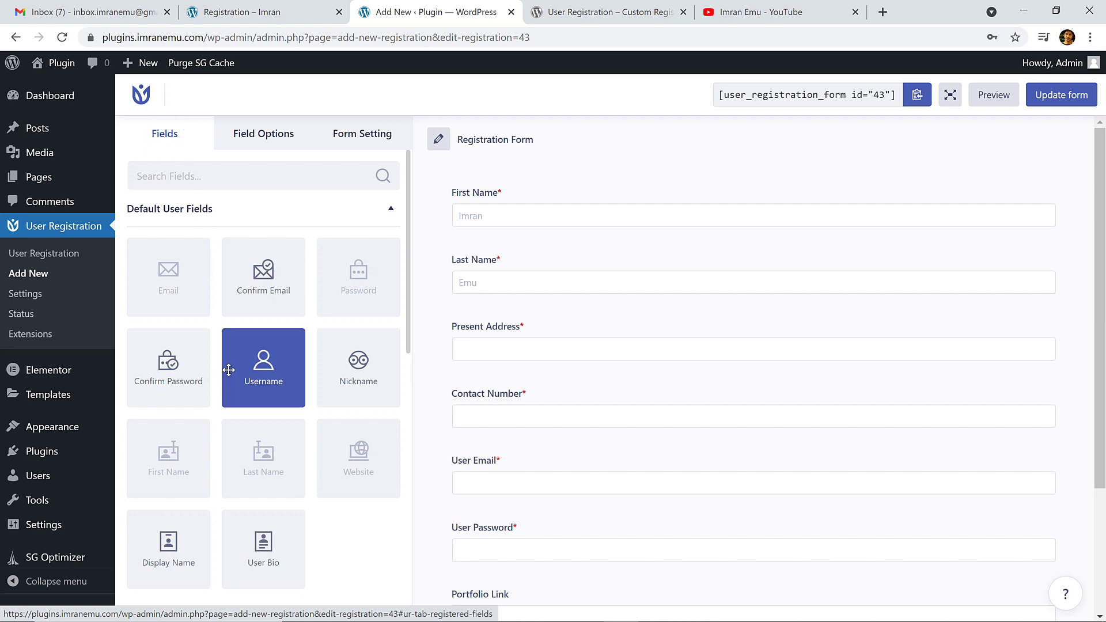
pyautogui.scroll(-6, 223, 378)
pyautogui.scroll(-3, 227, 374)
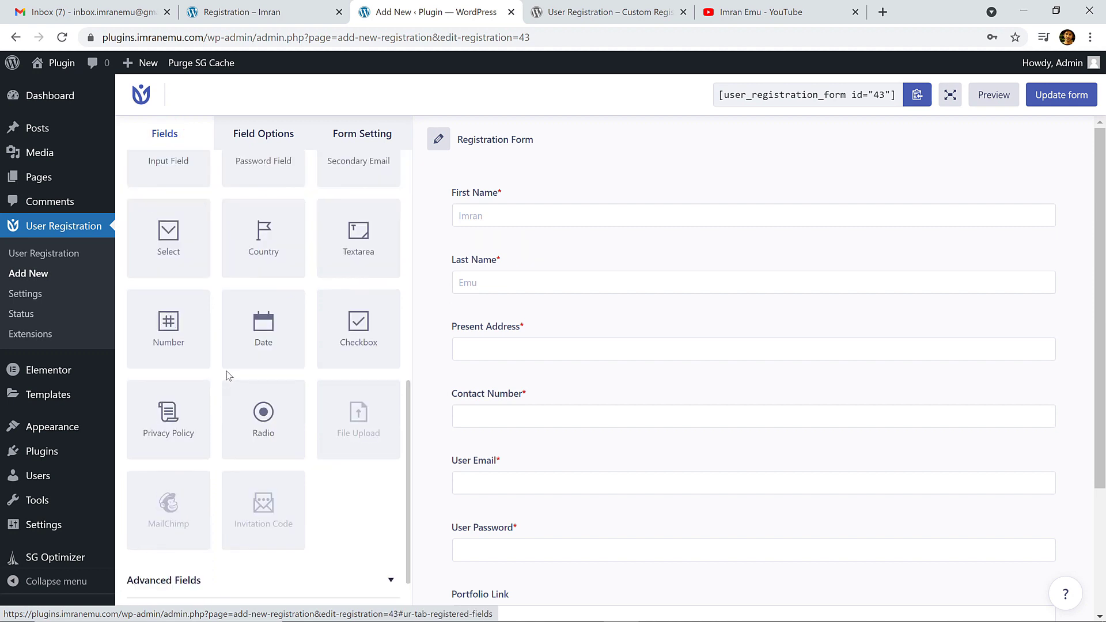
pyautogui.moveTo(266, 327); pyautogui.dragTo(516, 523)
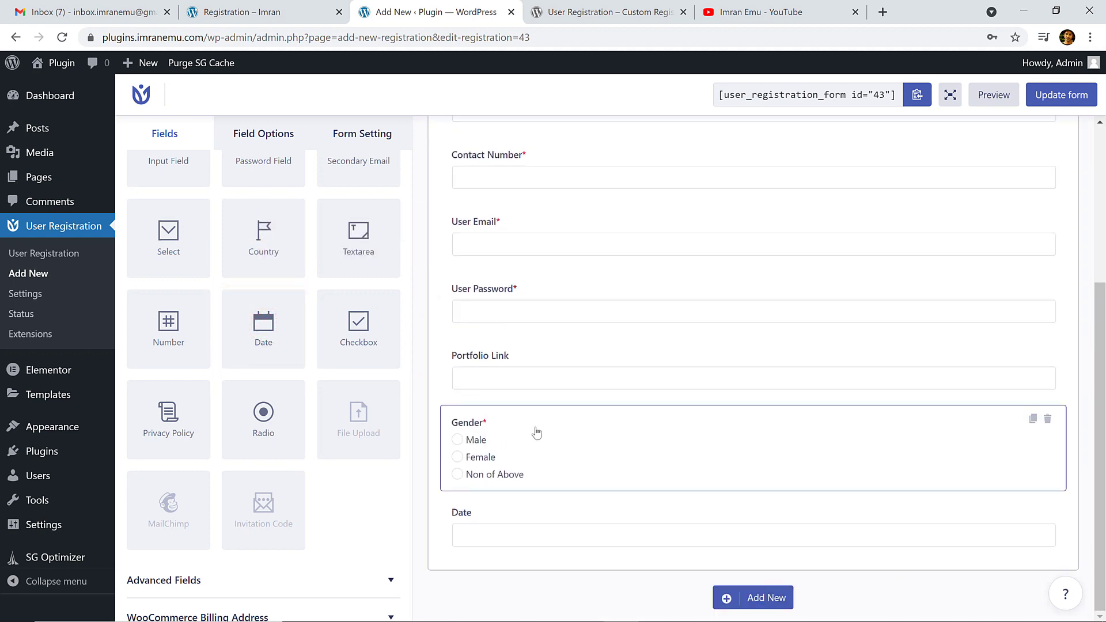
# Step: Change the date field's label to Date Of Birth and review its date format choices, keeping the Y-m-d format
pyautogui.click(518, 536)
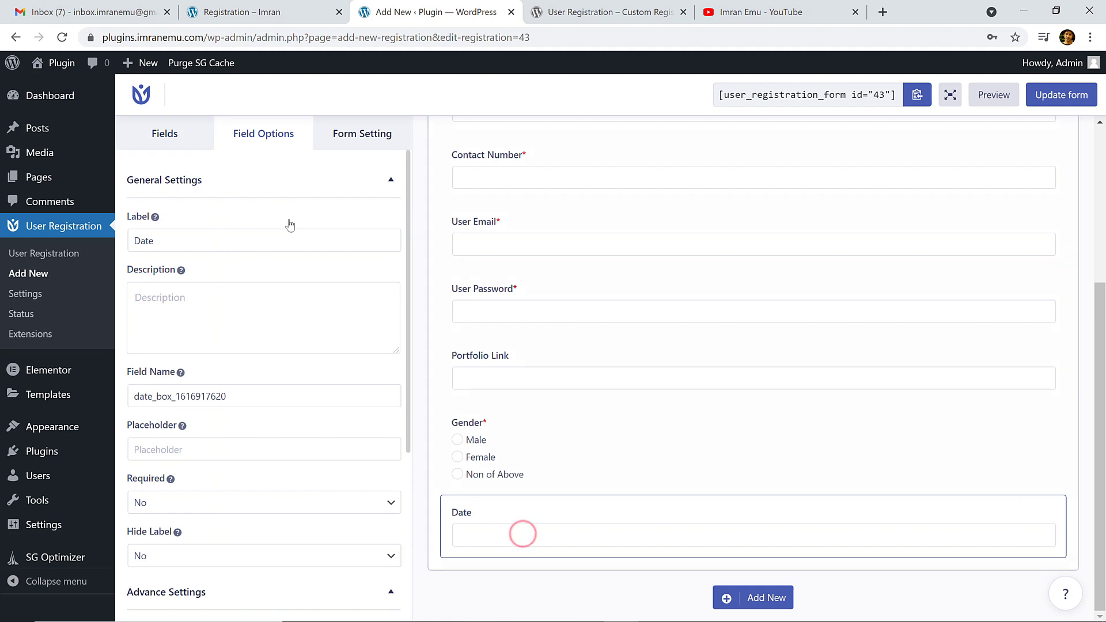
pyautogui.moveTo(183, 240); pyautogui.dragTo(135, 239)
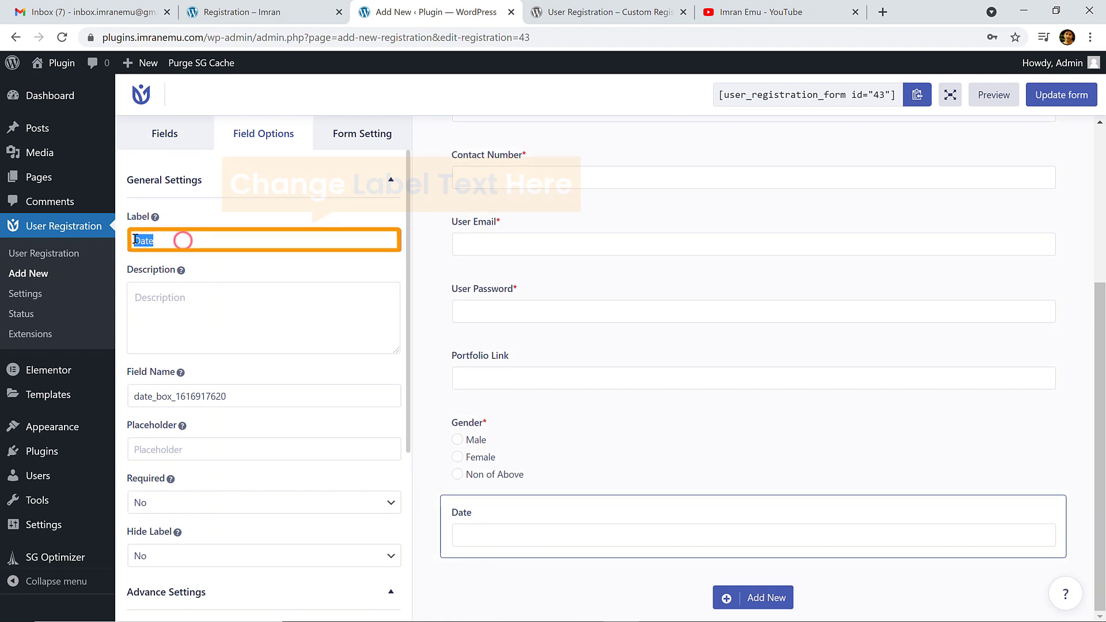
pyautogui.click(135, 238)
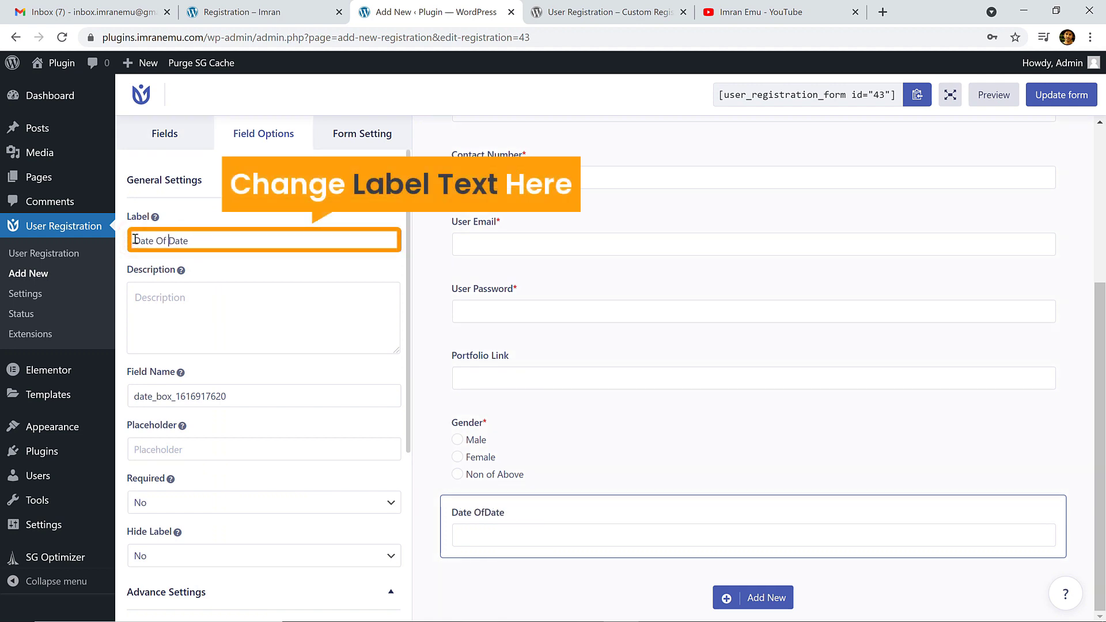
pyautogui.doubleClick(173, 240)
pyautogui.write('Birth')
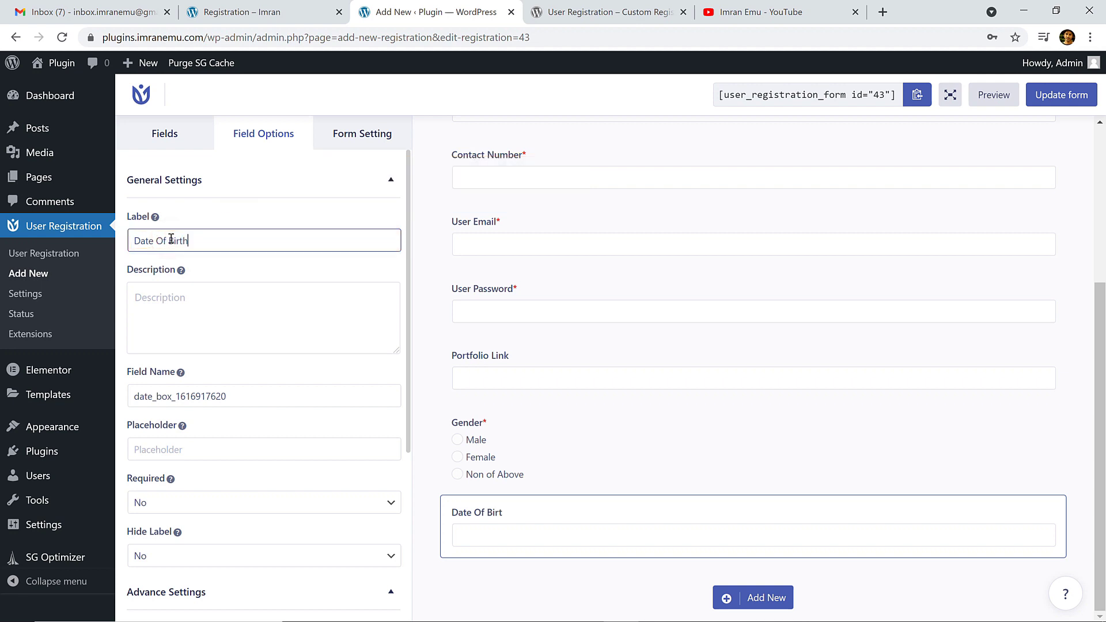
pyautogui.scroll(-5, 212, 400)
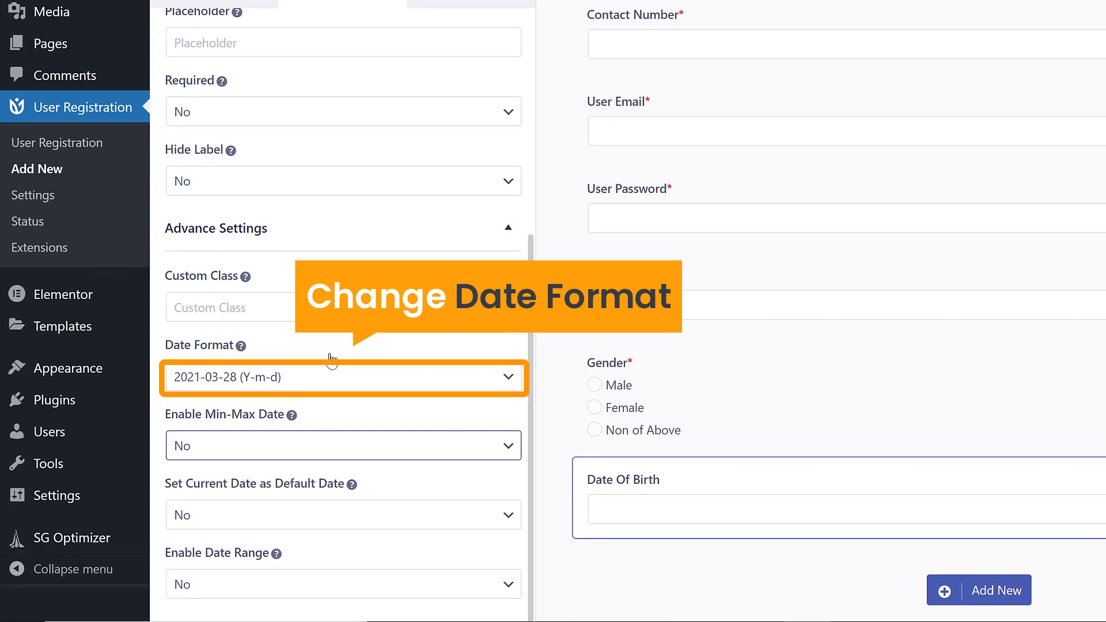
pyautogui.click(299, 385)
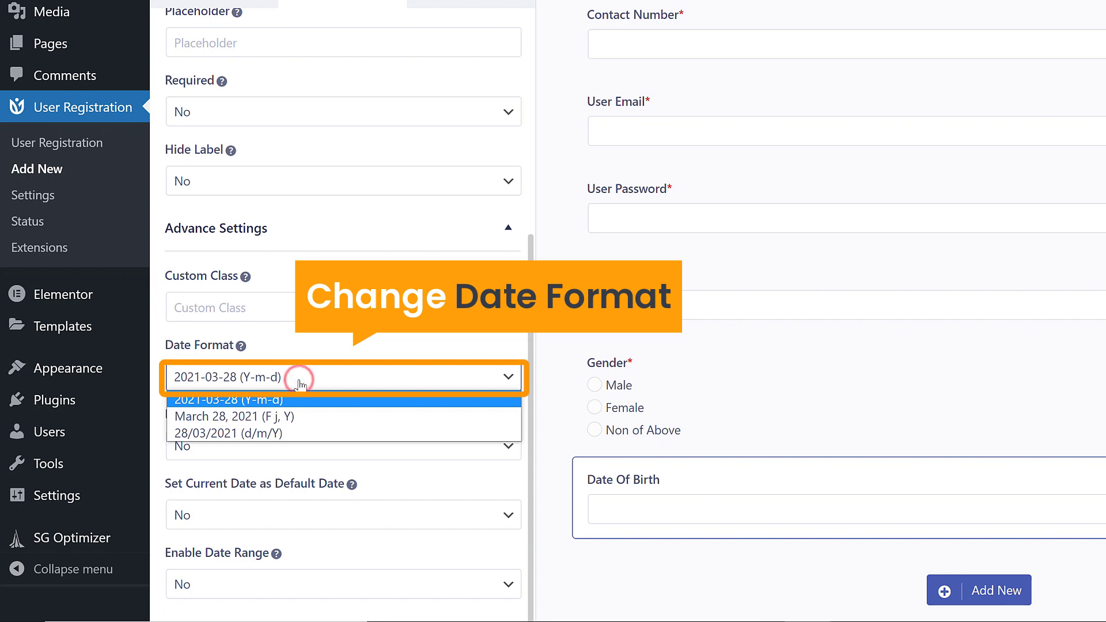
pyautogui.click(300, 385)
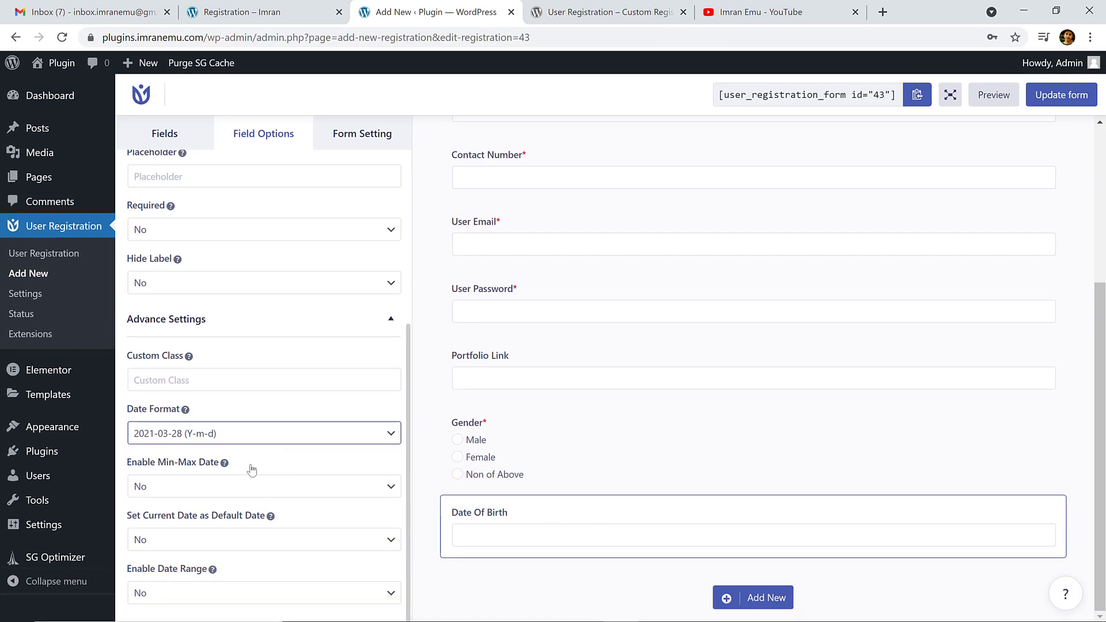
# Step: Check the Country dropdown on the sample page, search the form fields for "sele", and add a Select field below Date Of Birth
pyautogui.click(176, 136)
pyautogui.click(225, 14)
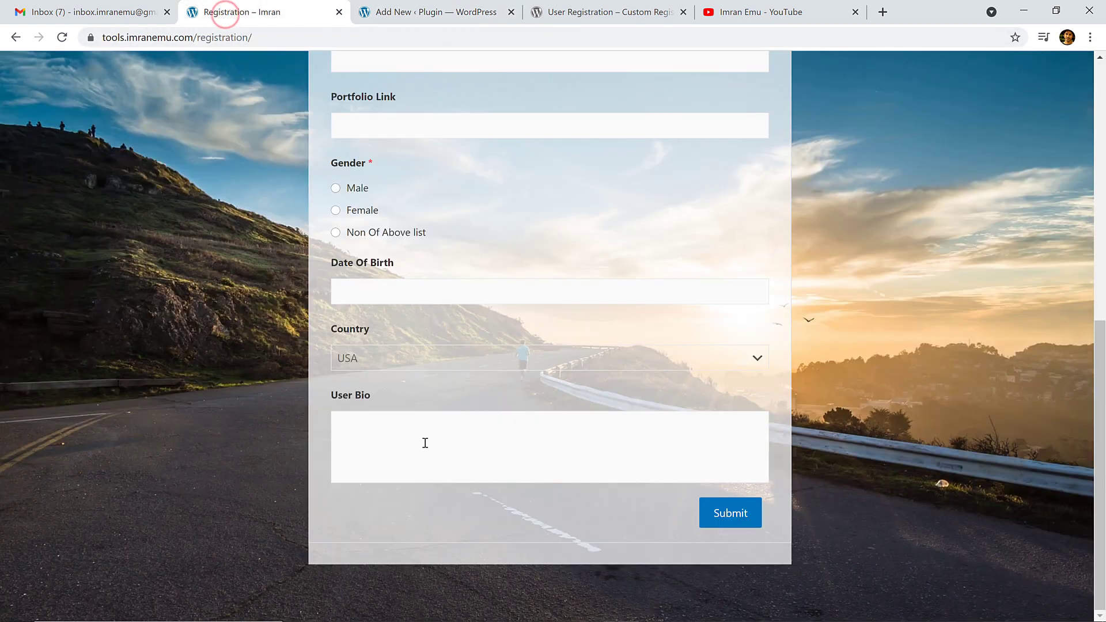
pyautogui.click(380, 357)
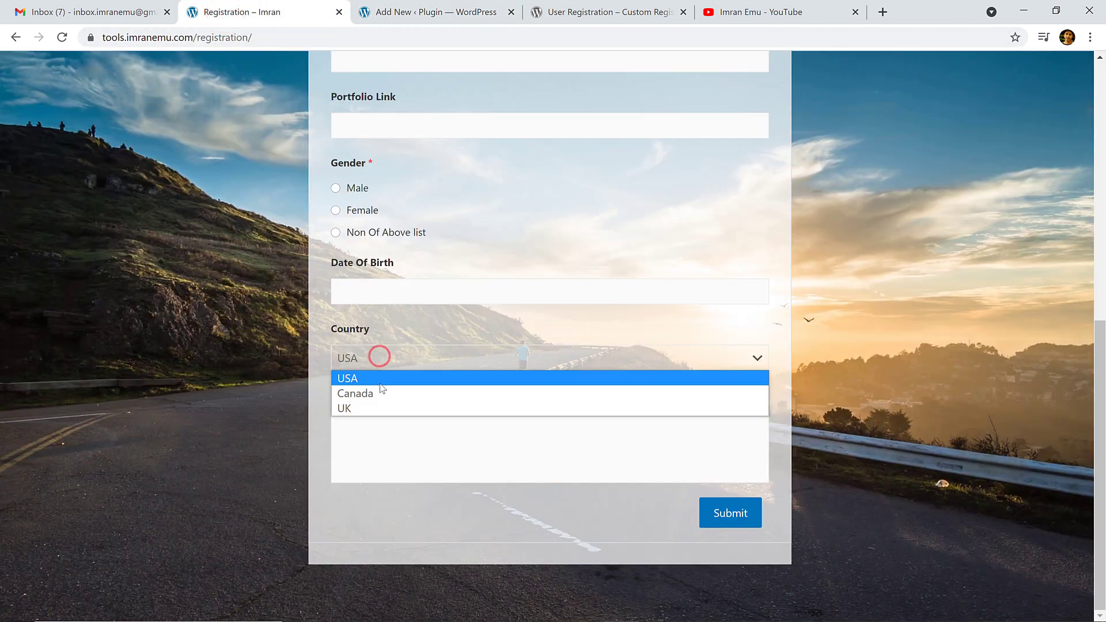
pyautogui.click(403, 16)
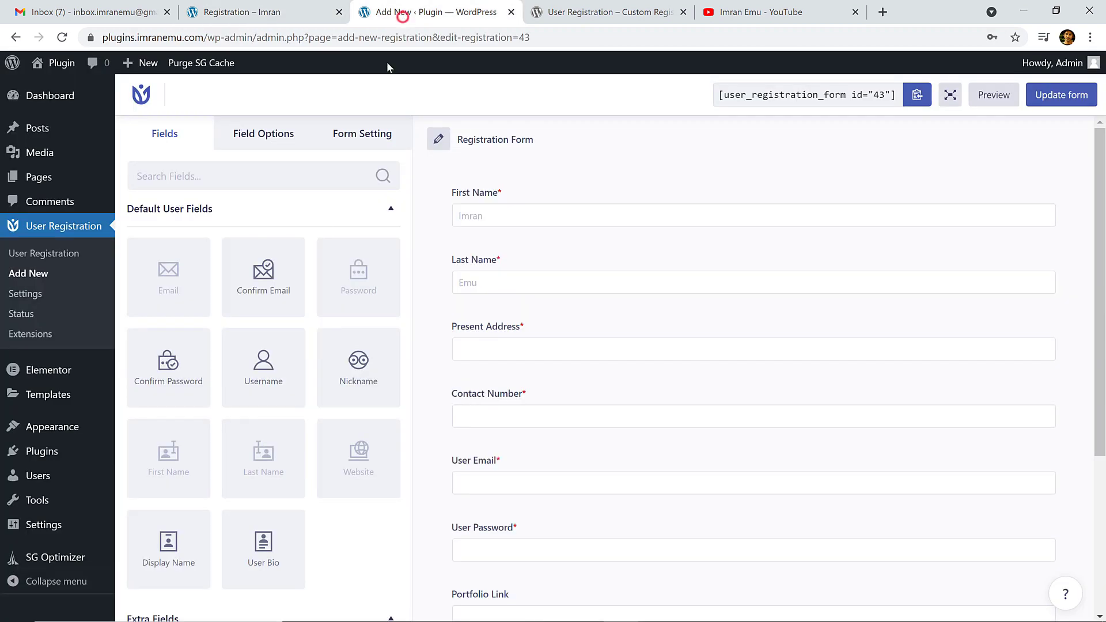
pyautogui.click(230, 184)
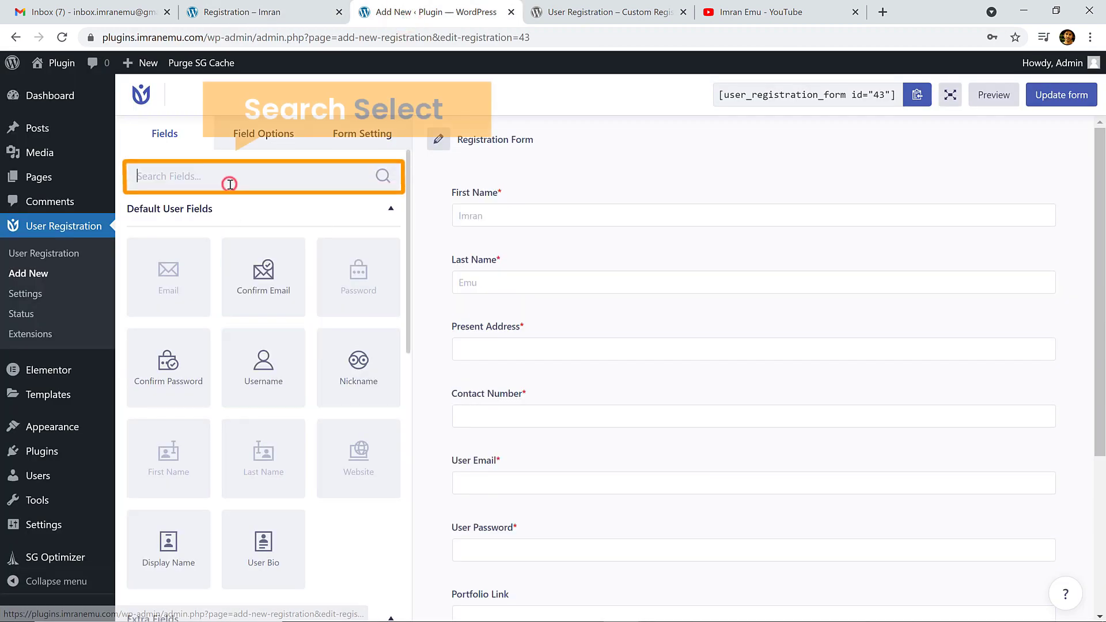
pyautogui.write('sele')
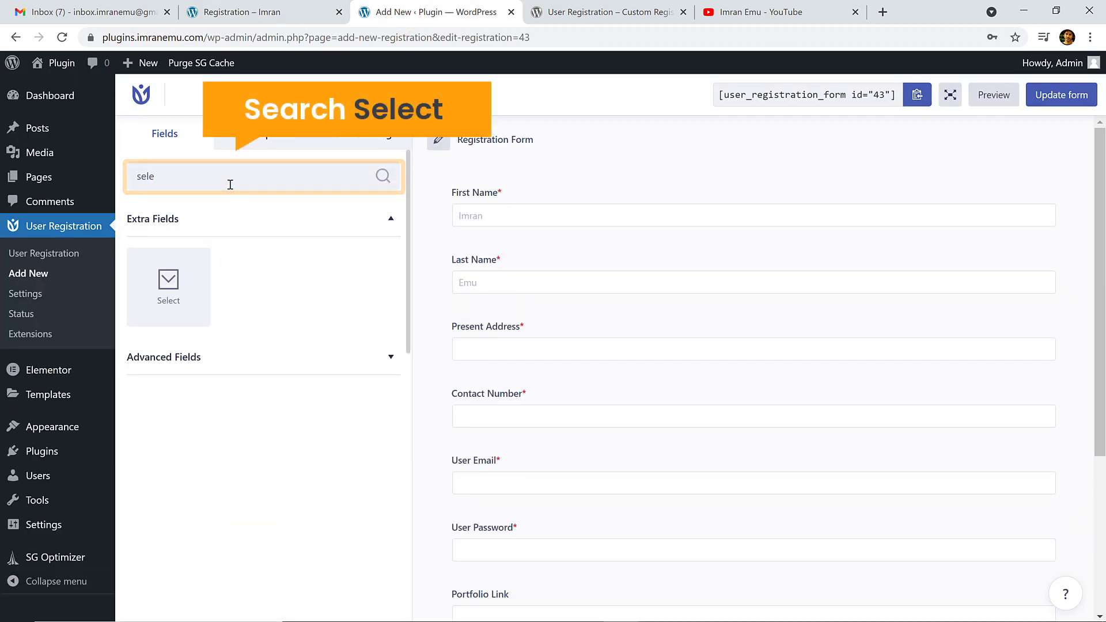
pyautogui.scroll(-5, 710, 381)
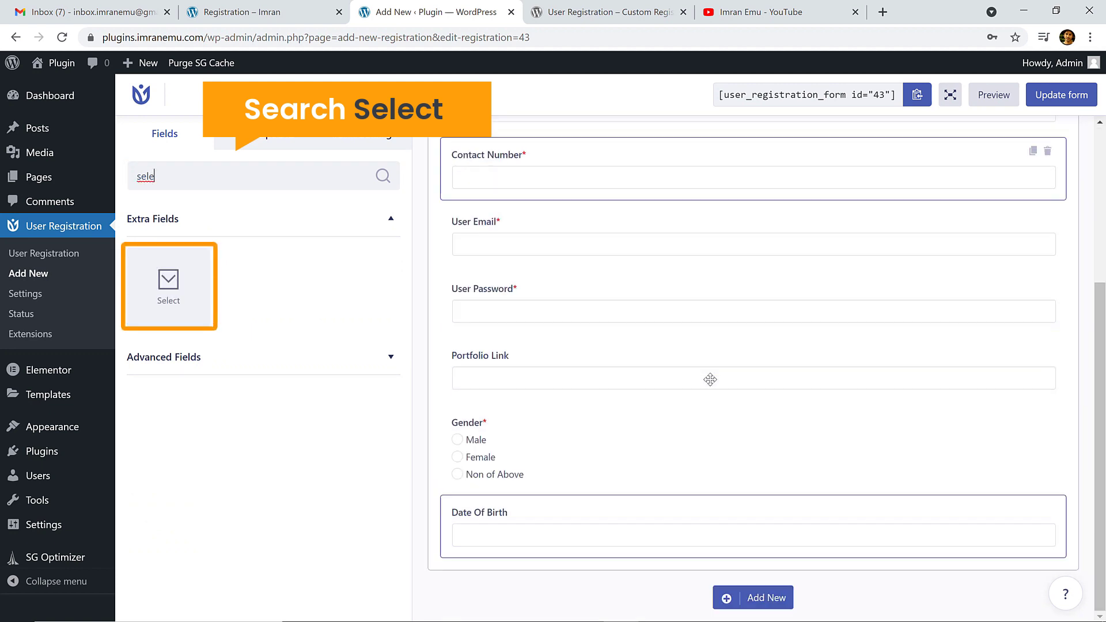
pyautogui.moveTo(161, 281); pyautogui.dragTo(506, 536)
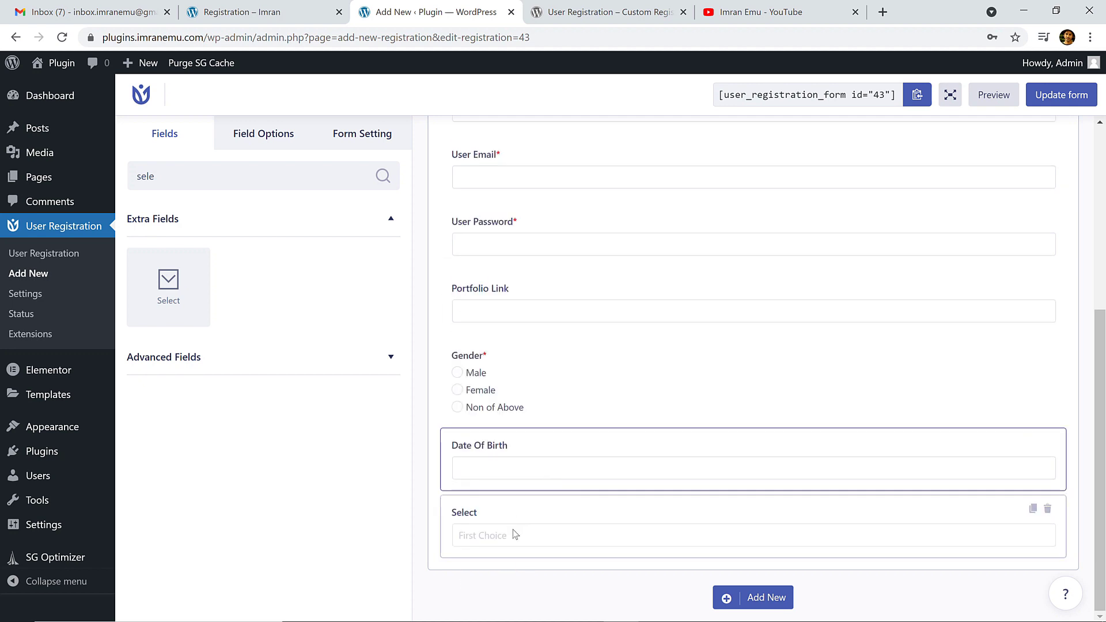
# Step: Change the select field's label to Country and set its three choices to USA, Canada and UK
pyautogui.click(535, 536)
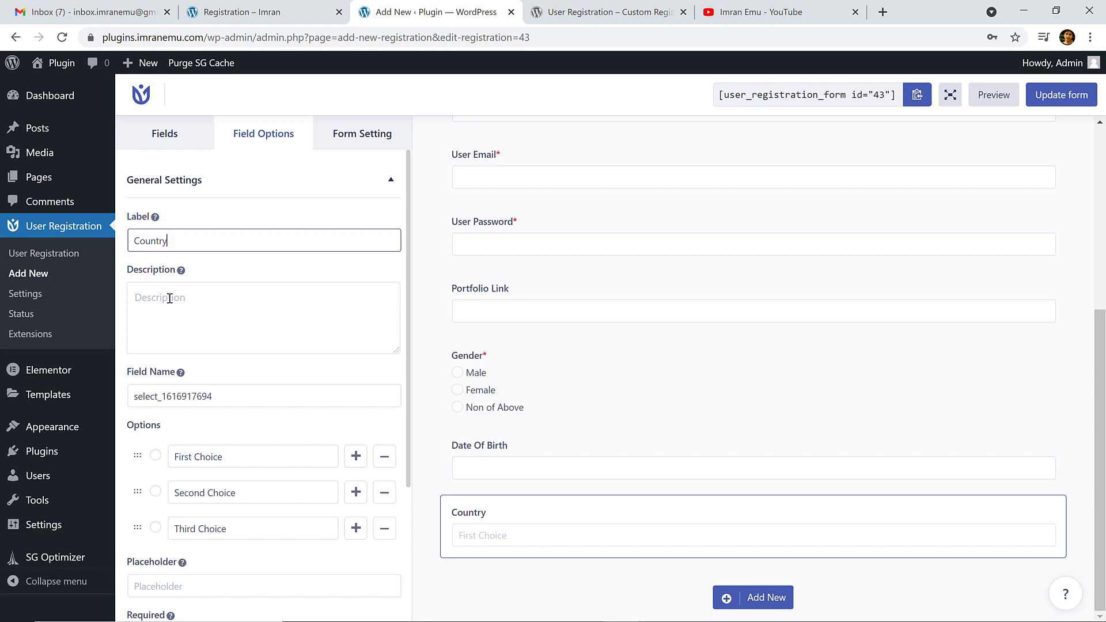
pyautogui.scroll(-3, 231, 378)
pyautogui.click(230, 259)
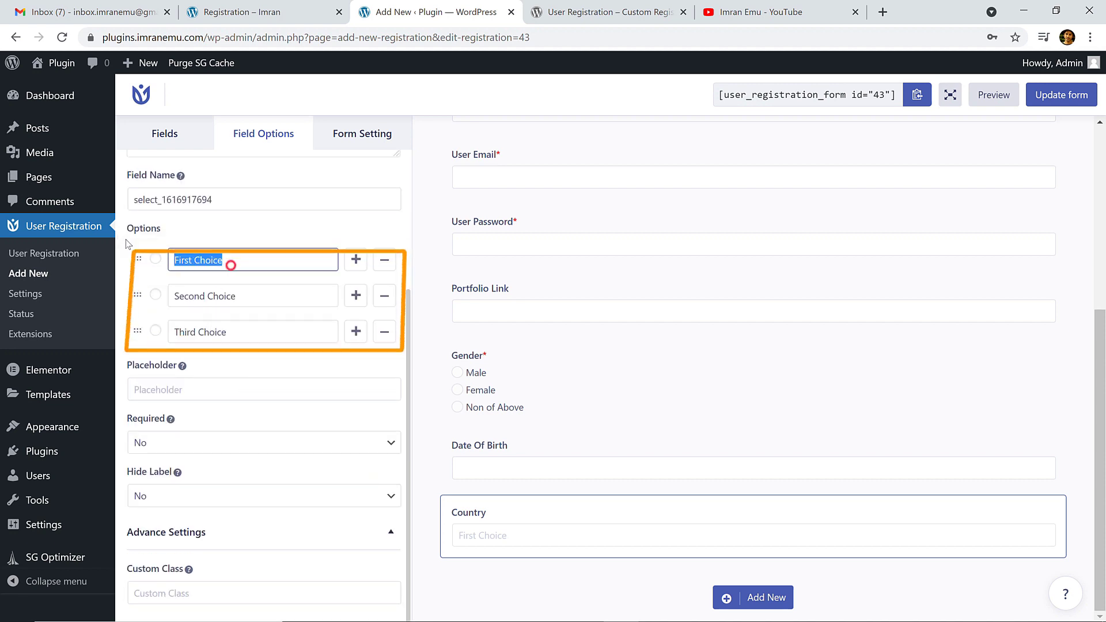
pyautogui.write('USA')
pyautogui.click(244, 303)
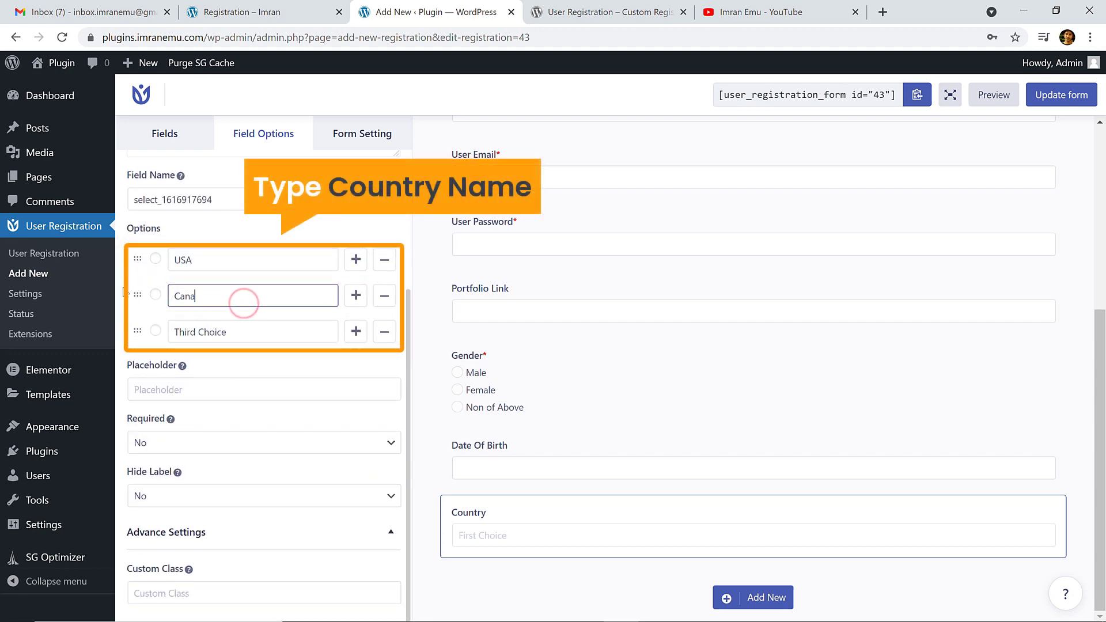
pyautogui.click(226, 331)
pyautogui.write('UK')
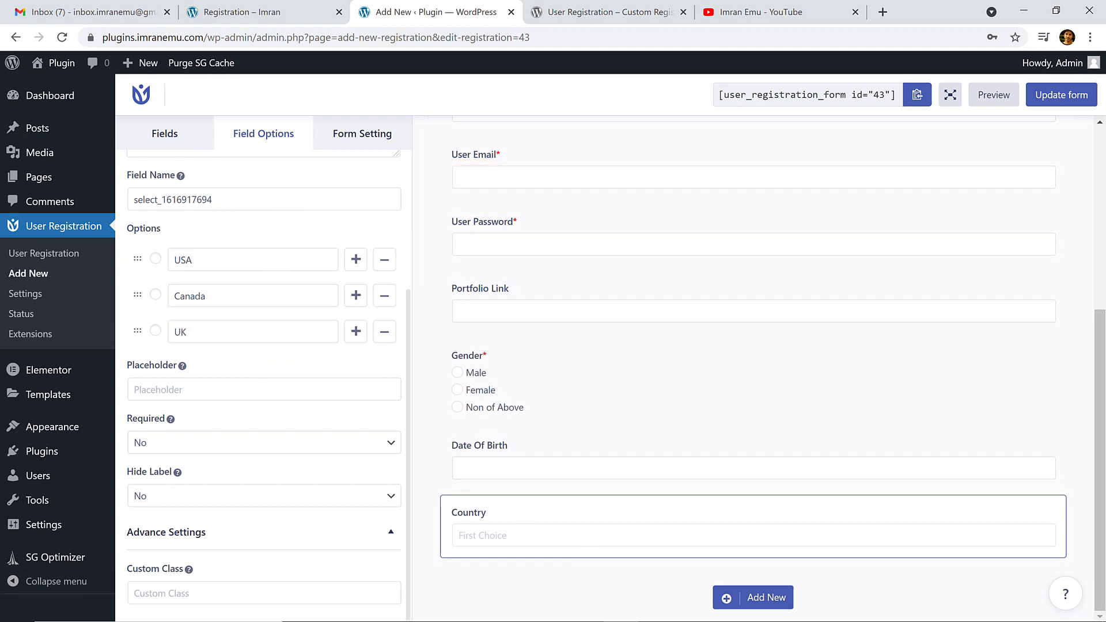
# Step: Check the User Bio field on the sample page, clear the field search, and add the default User Bio field below Country
pyautogui.click(252, 11)
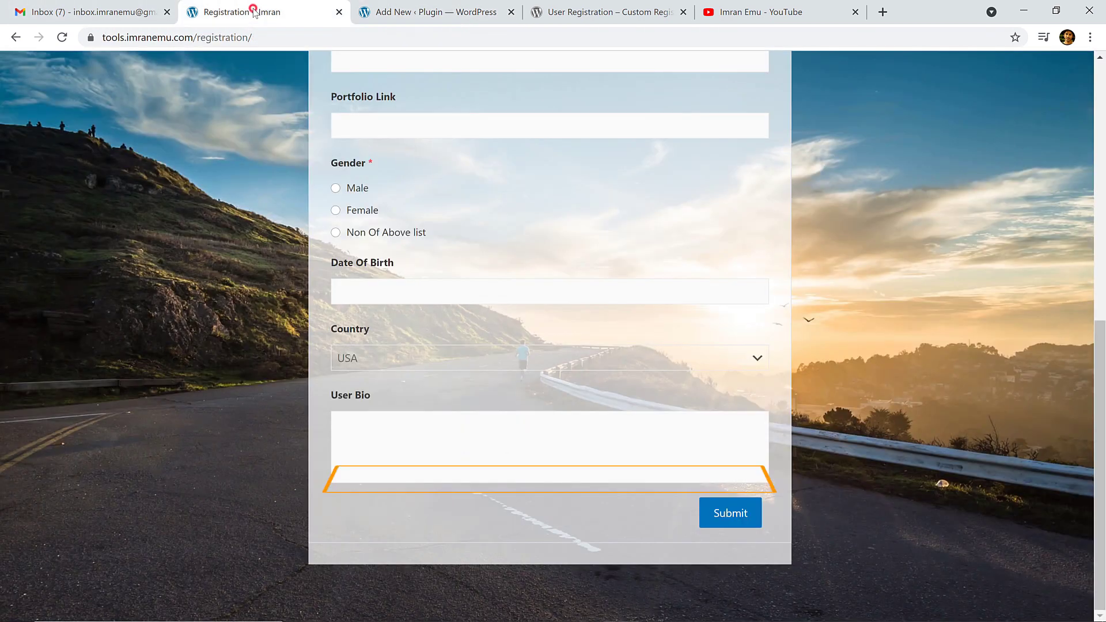
pyautogui.click(426, 437)
pyautogui.click(386, 13)
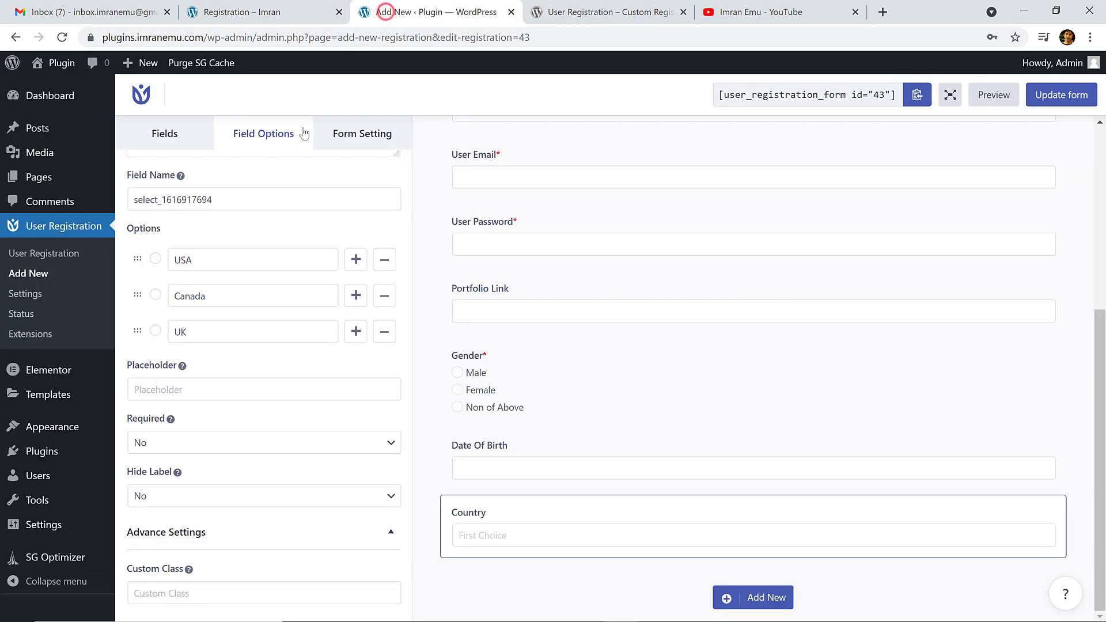
pyautogui.click(186, 136)
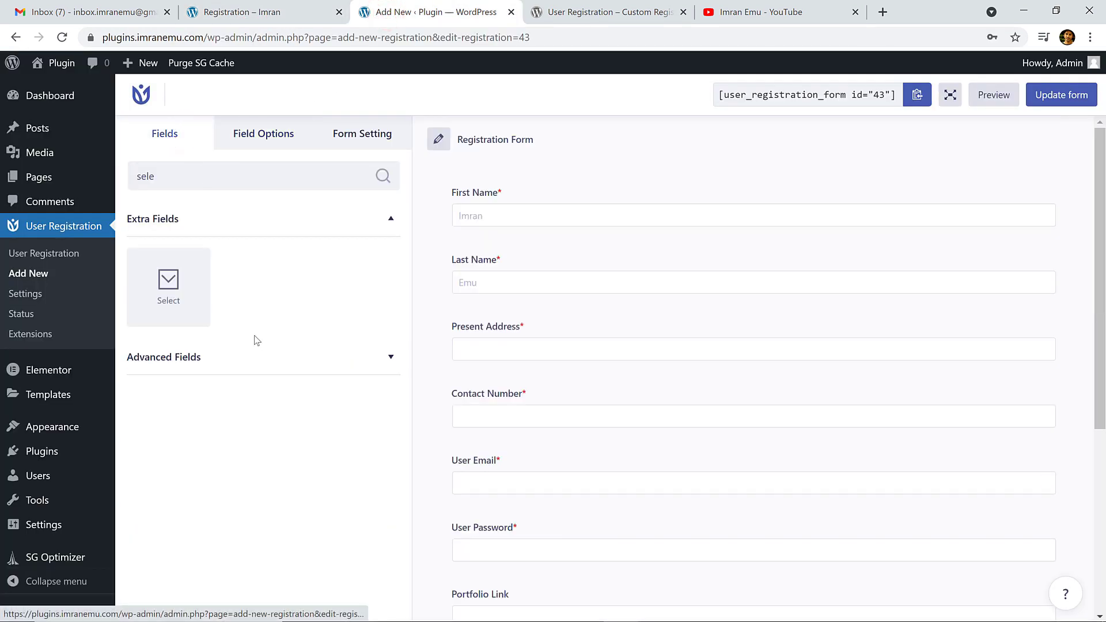
pyautogui.moveTo(66, 159)
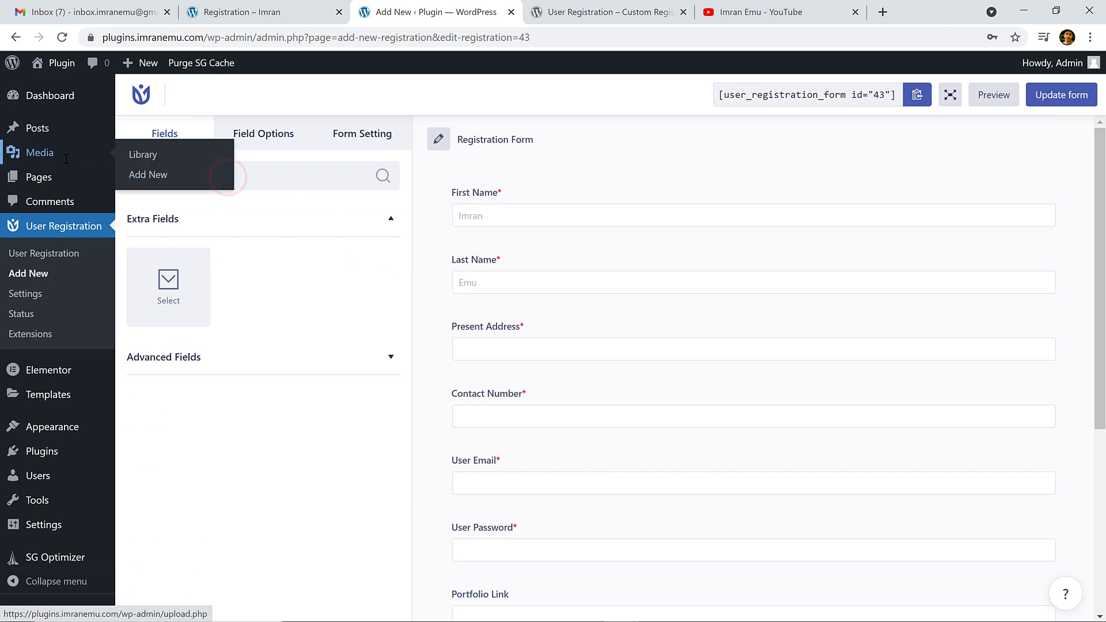
pyautogui.press('BackSpace')
pyautogui.scroll(-5, 317, 454)
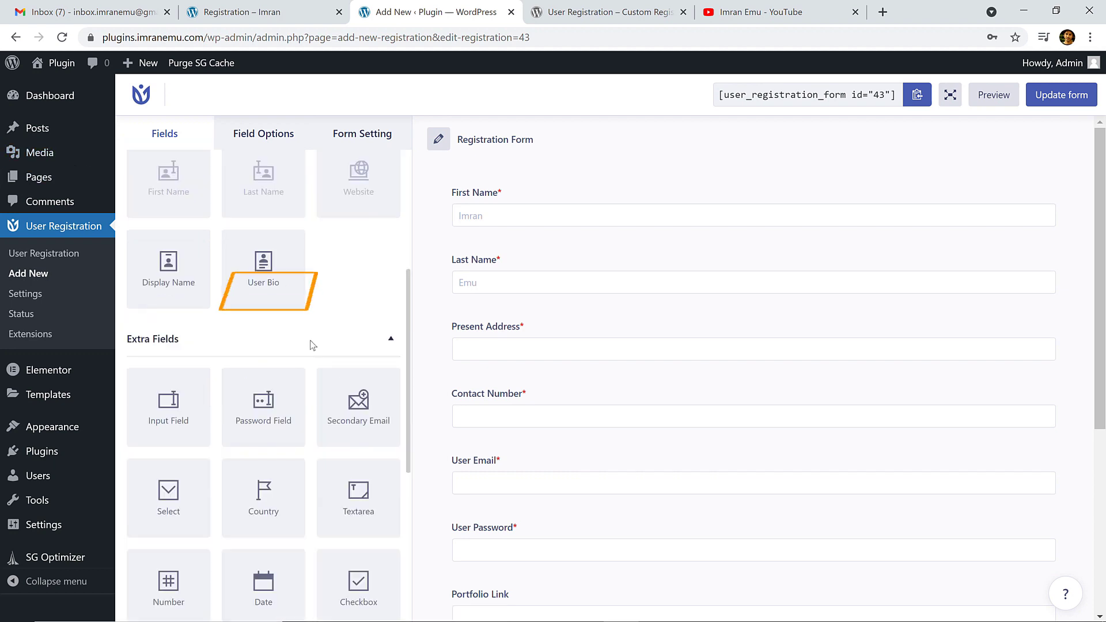
pyautogui.moveTo(274, 287); pyautogui.dragTo(511, 553)
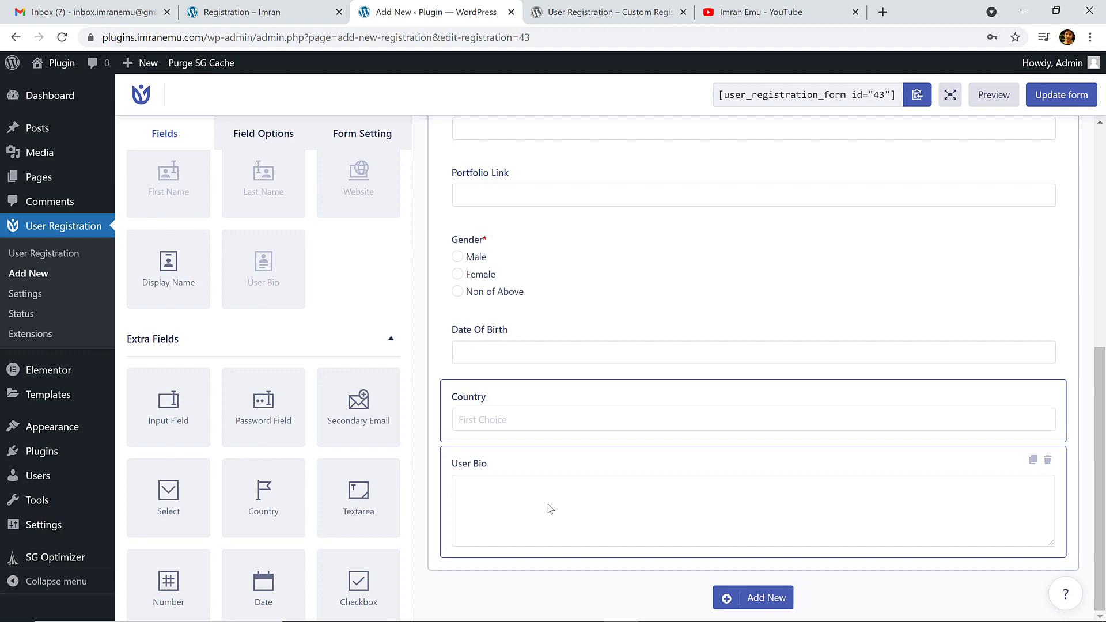
# Step: Add a Checkbox field below User Bio and reduce its options to a single choice reading I agree The TOS
pyautogui.scroll(-6, 337, 415)
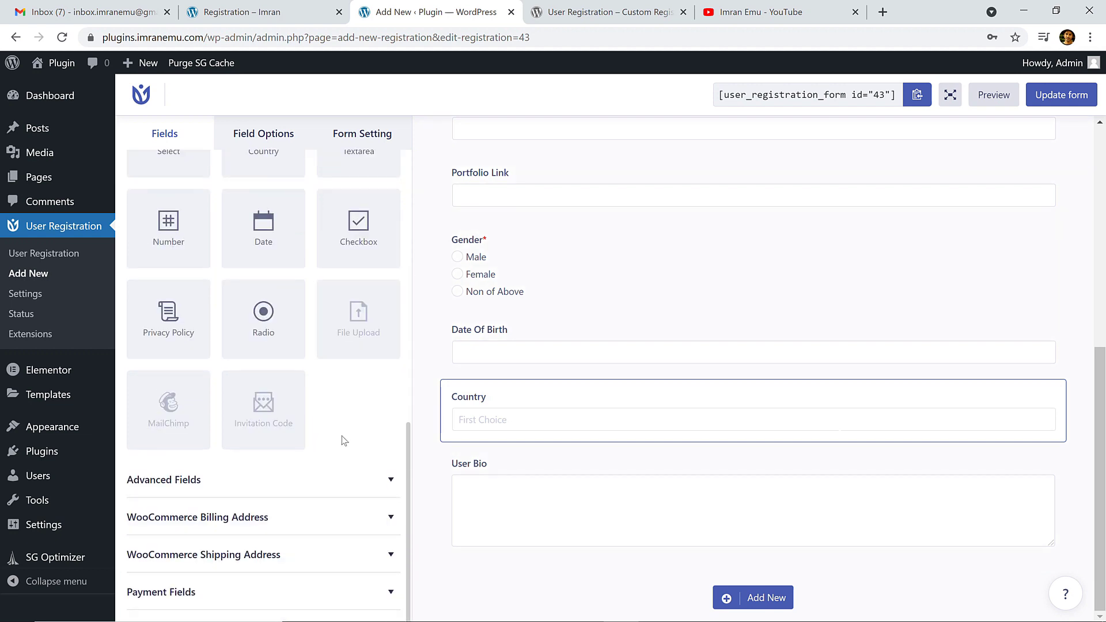
pyautogui.moveTo(346, 235); pyautogui.dragTo(467, 525)
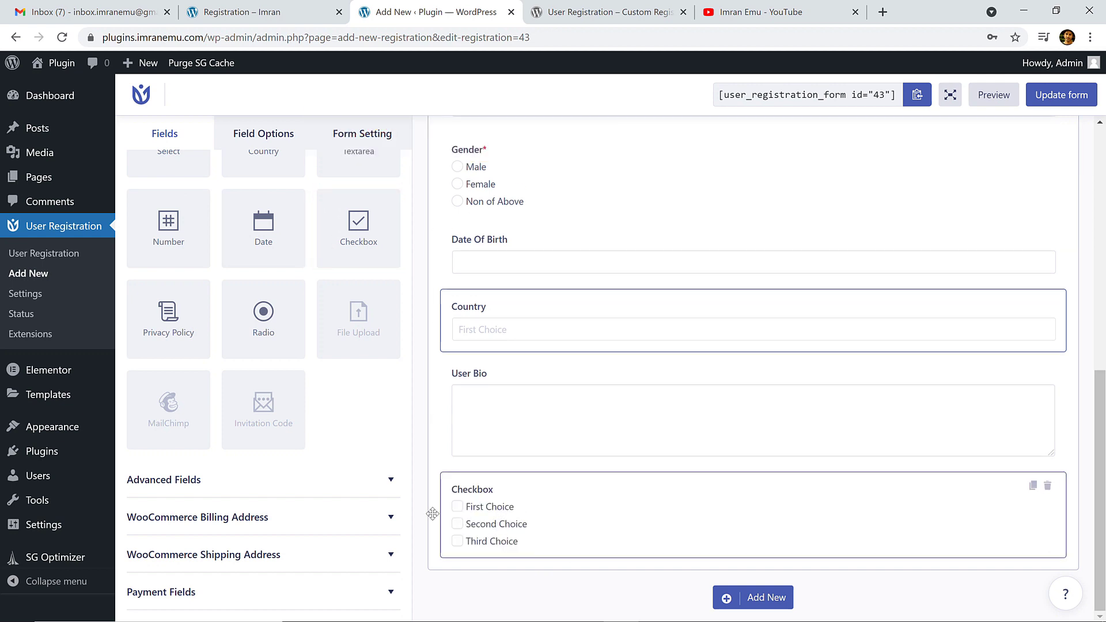
pyautogui.click(548, 522)
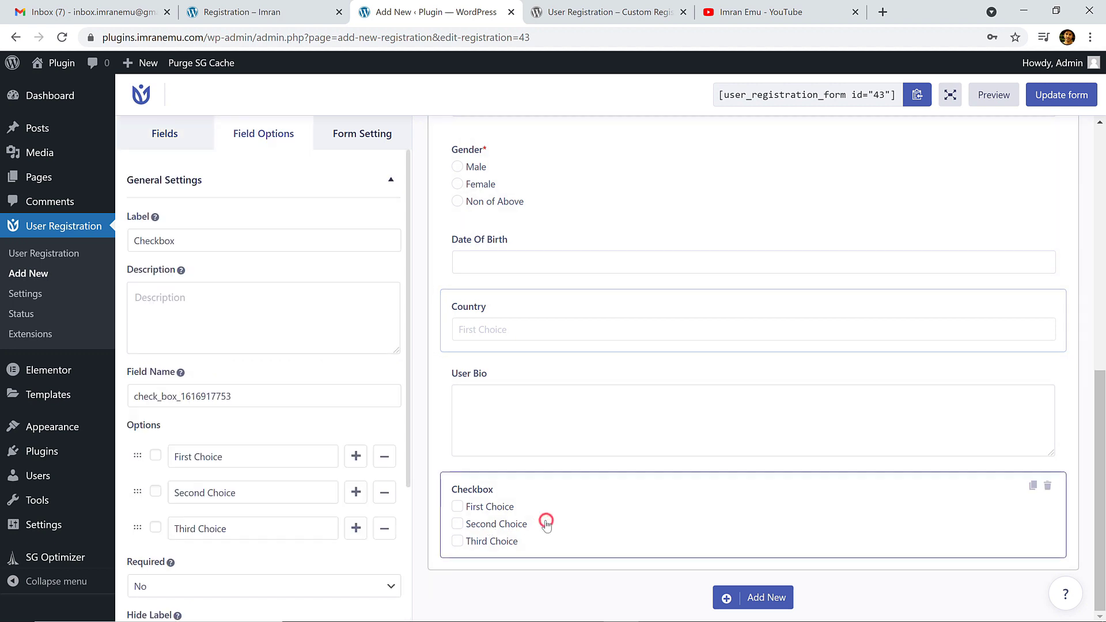
pyautogui.click(384, 456)
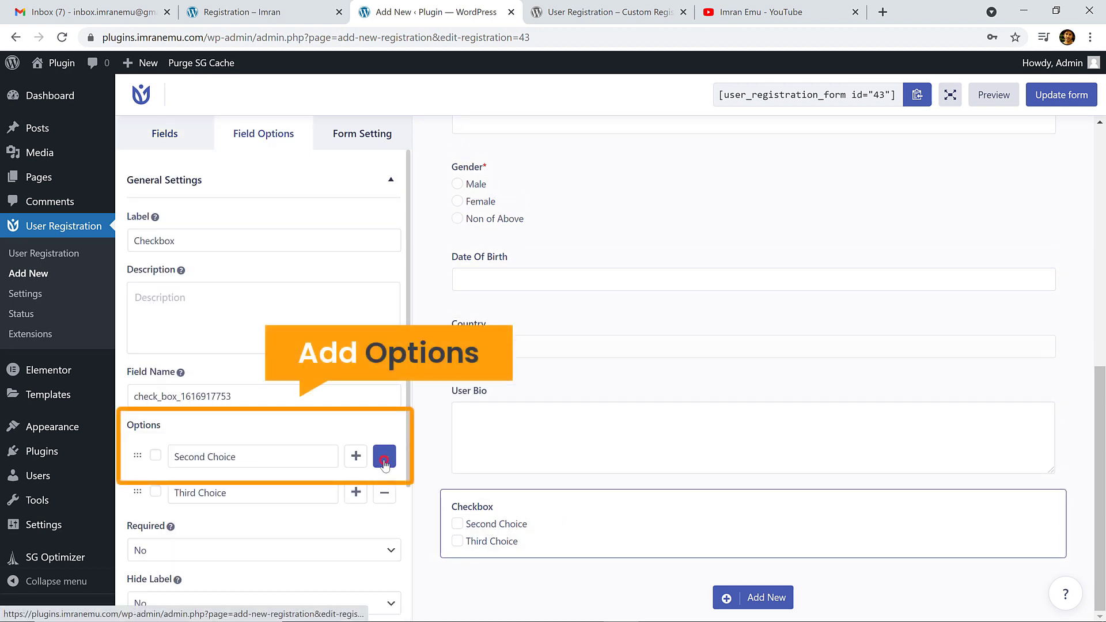
pyautogui.click(384, 457)
pyautogui.tripleClick(277, 457)
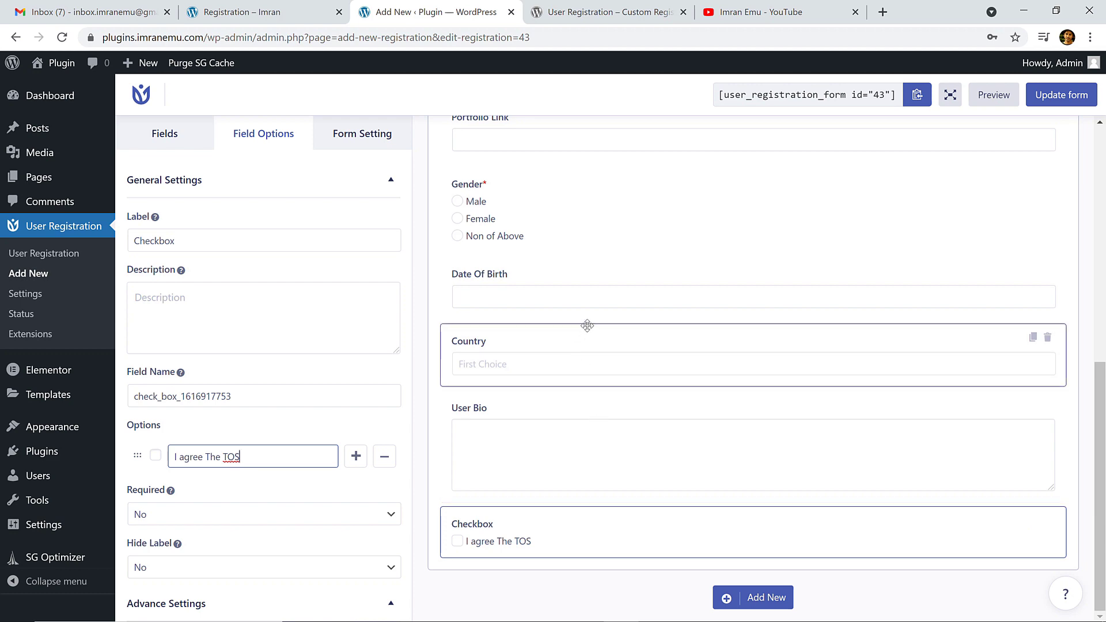
# Step: Save the updated registration form, open its preview and review the fields through to the submit button
pyautogui.scroll(5, 588, 325)
pyautogui.scroll(2, 588, 325)
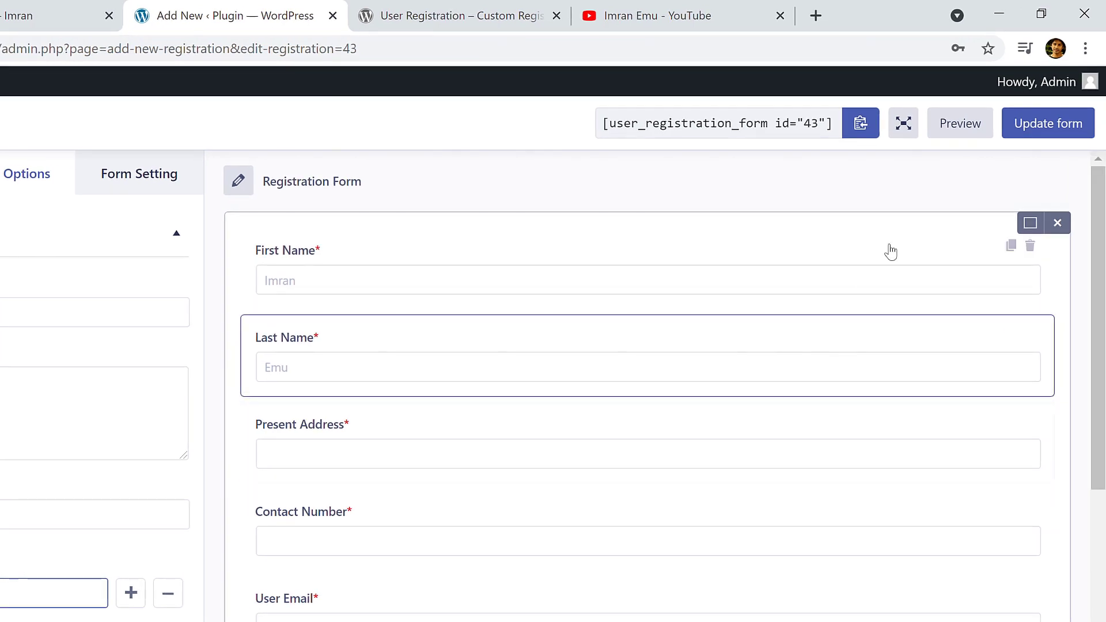
pyautogui.click(1052, 128)
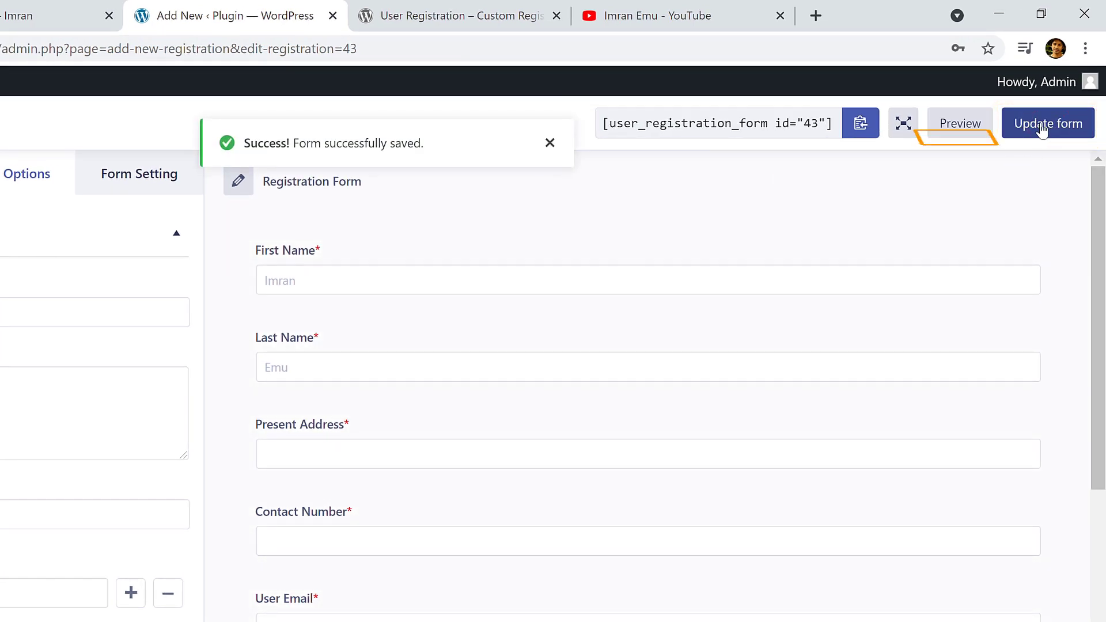
pyautogui.click(965, 128)
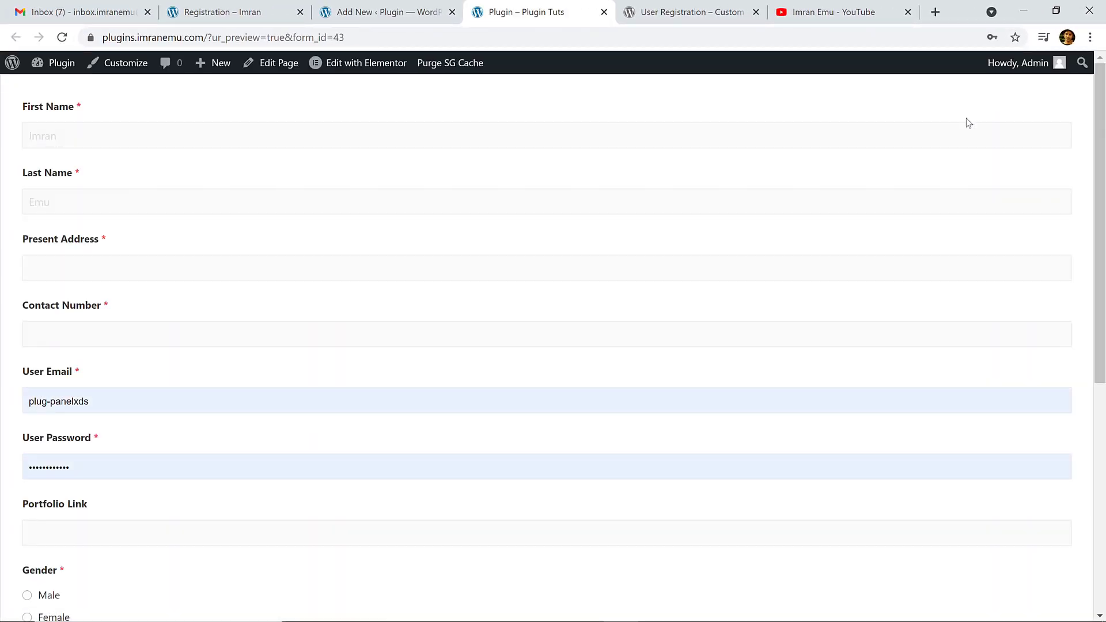
pyautogui.click(389, 106)
pyautogui.scroll(-8, 352, 359)
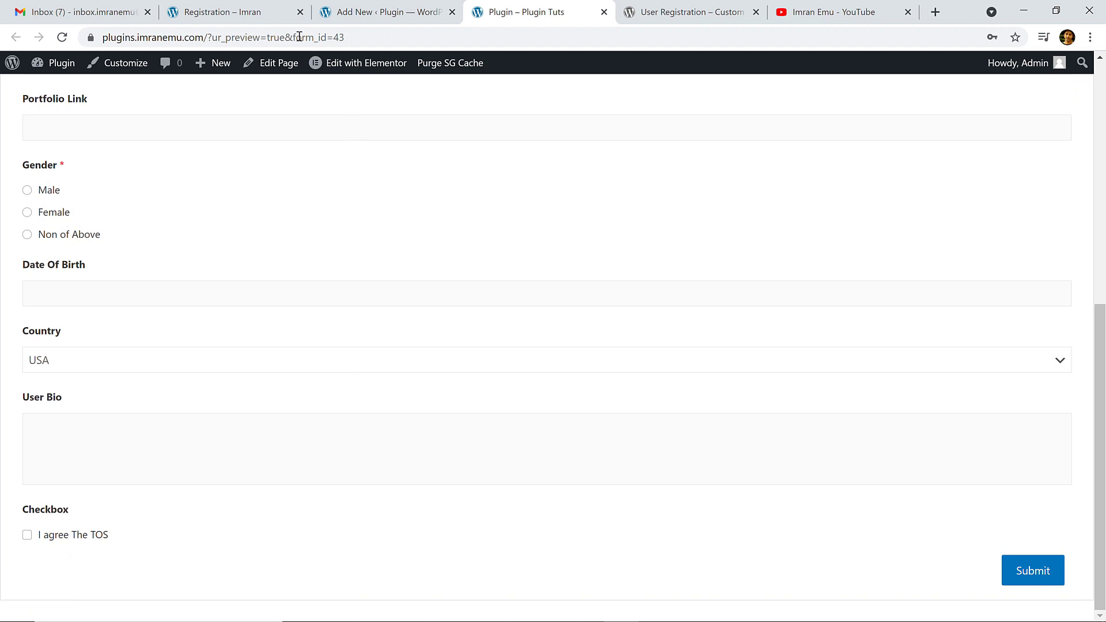
# Step: Compare the fields on the sample registration page with those in the form builder and the preview
pyautogui.click(242, 11)
pyautogui.scroll(5, 427, 319)
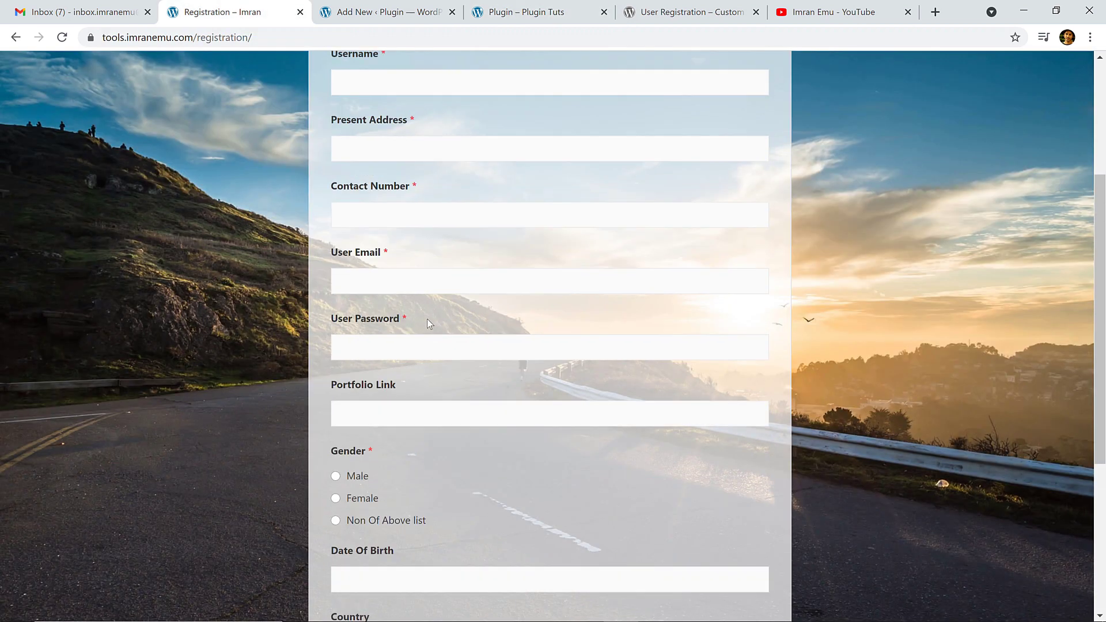
pyautogui.scroll(4, 427, 320)
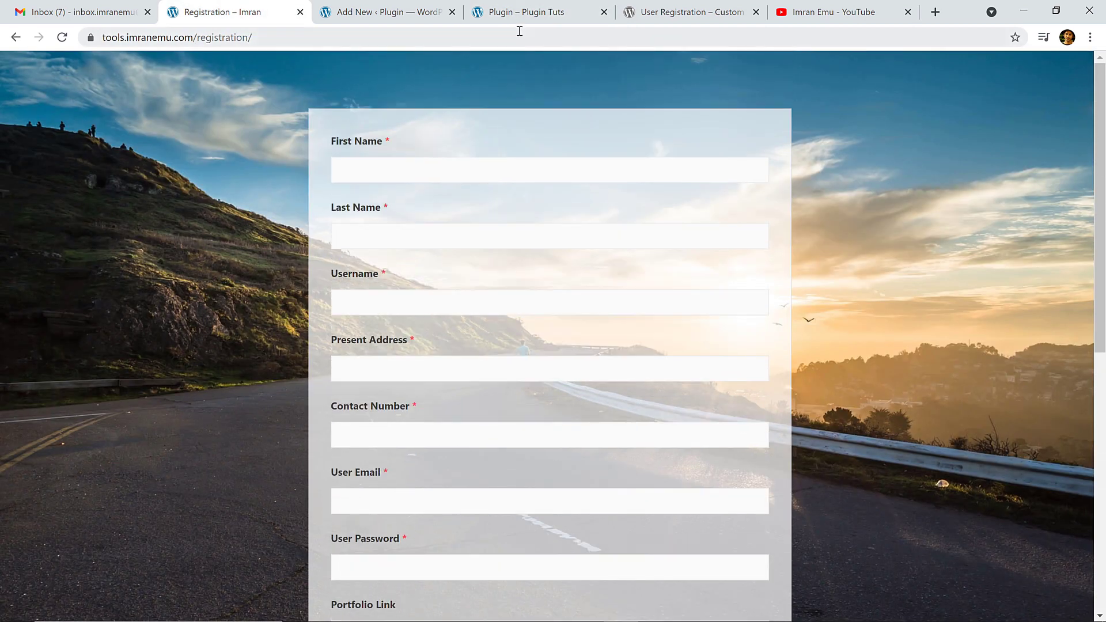
pyautogui.click(403, 12)
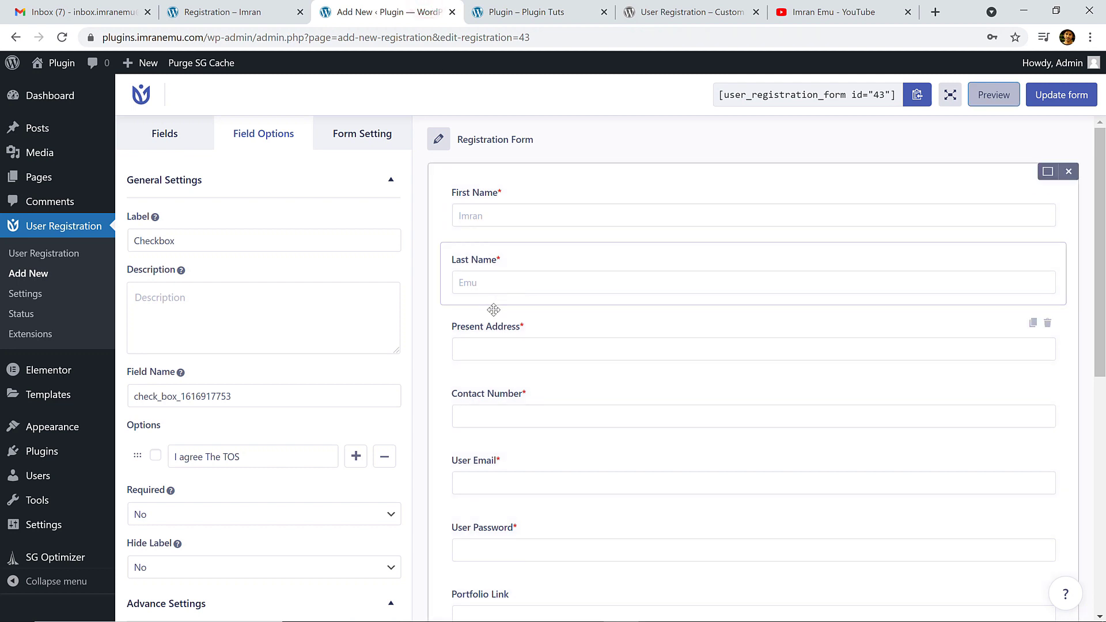
pyautogui.click(267, 8)
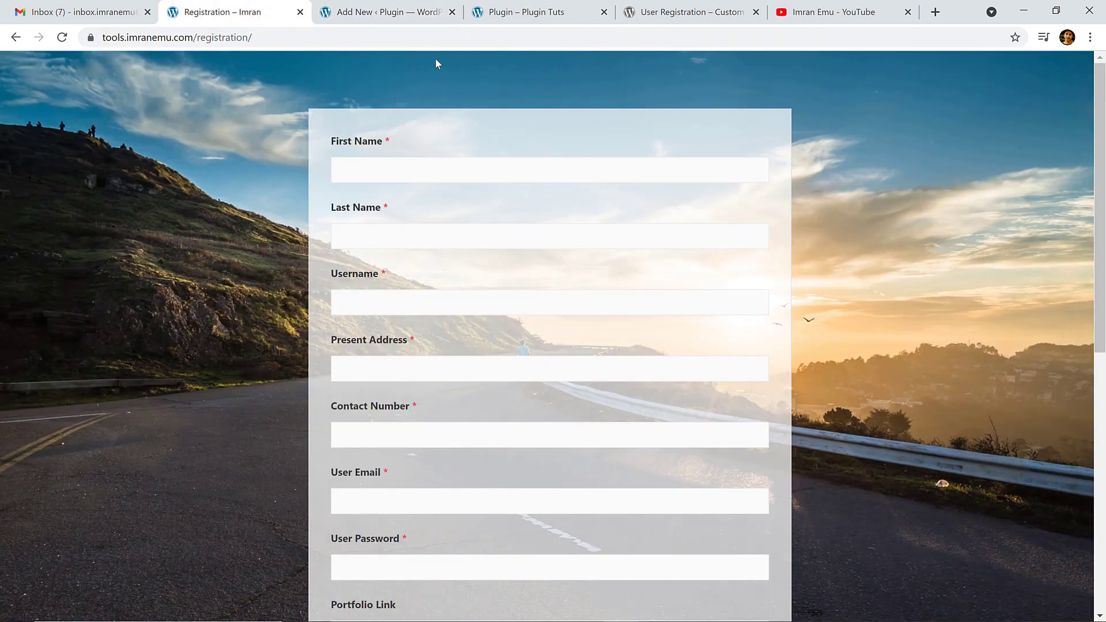
pyautogui.click(509, 9)
pyautogui.click(400, 6)
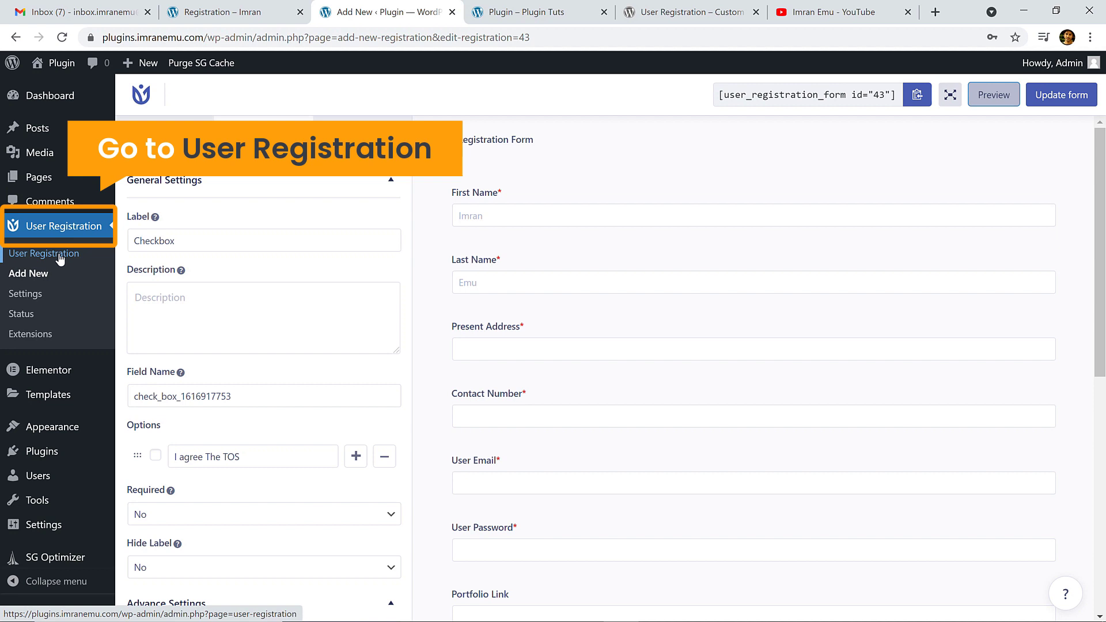
pyautogui.click(614, 94)
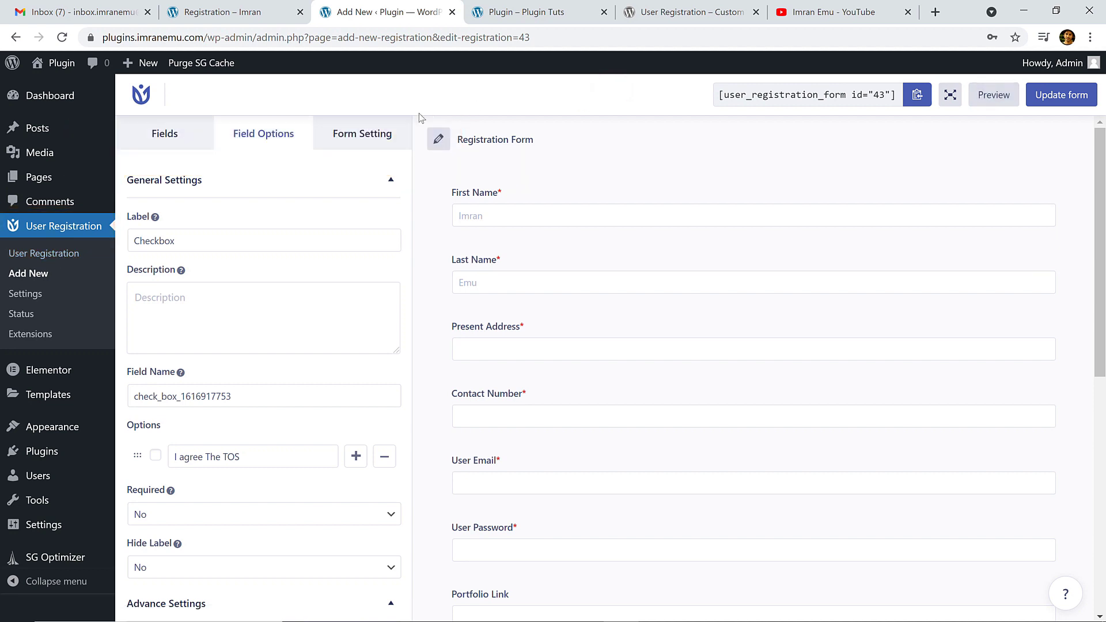
# Step: In the form's general settings, set the login option to Email confirmation to login and the default role to Author, and save
pyautogui.click(363, 138)
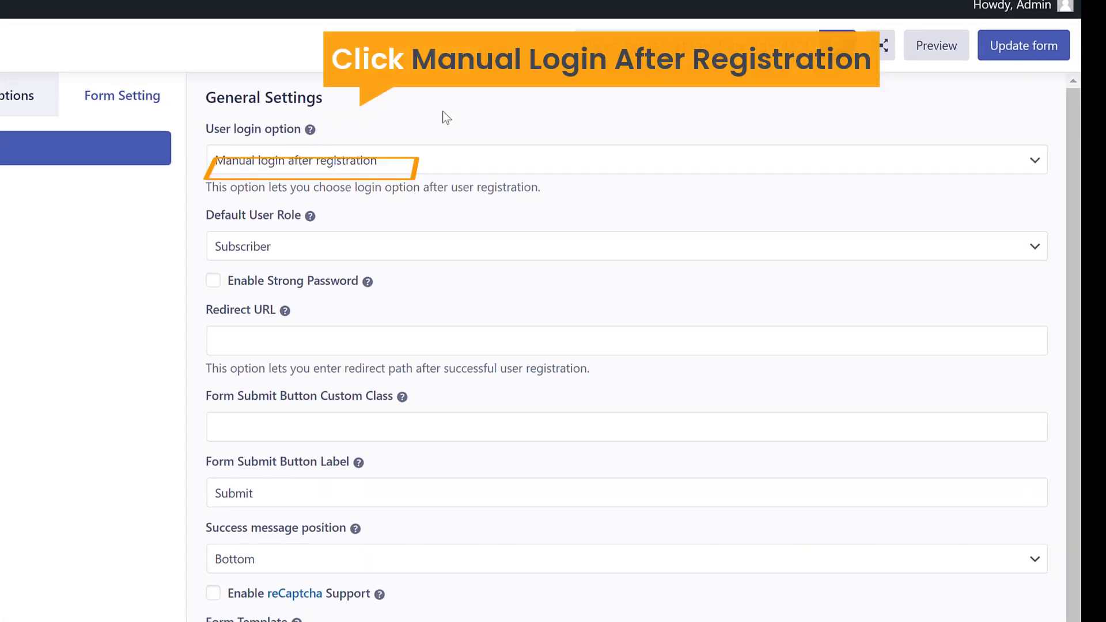
pyautogui.click(342, 160)
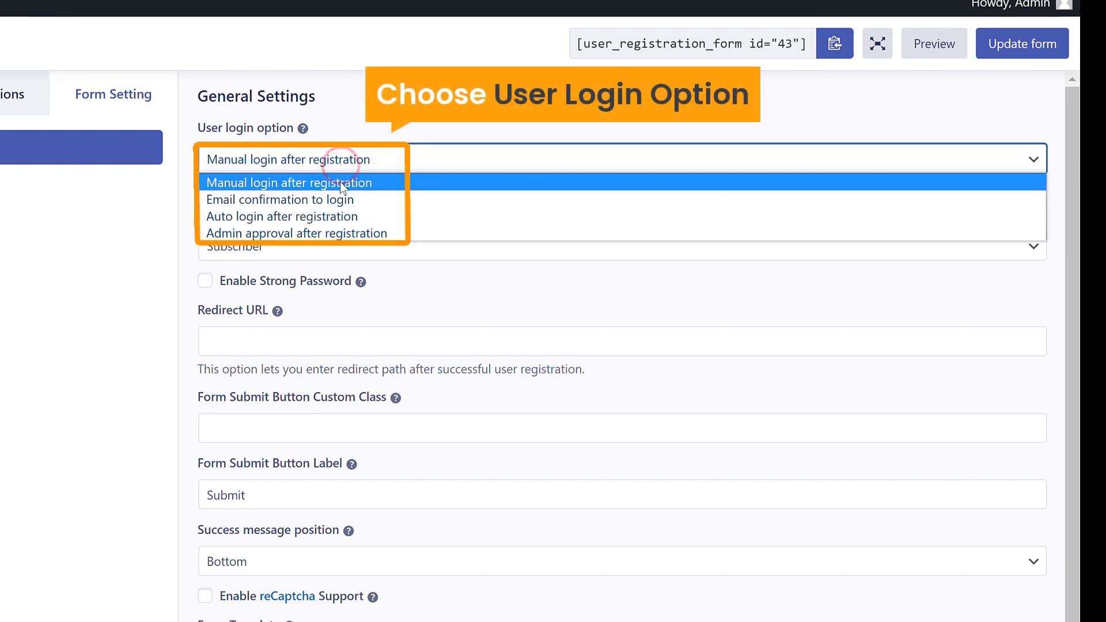
pyautogui.click(268, 202)
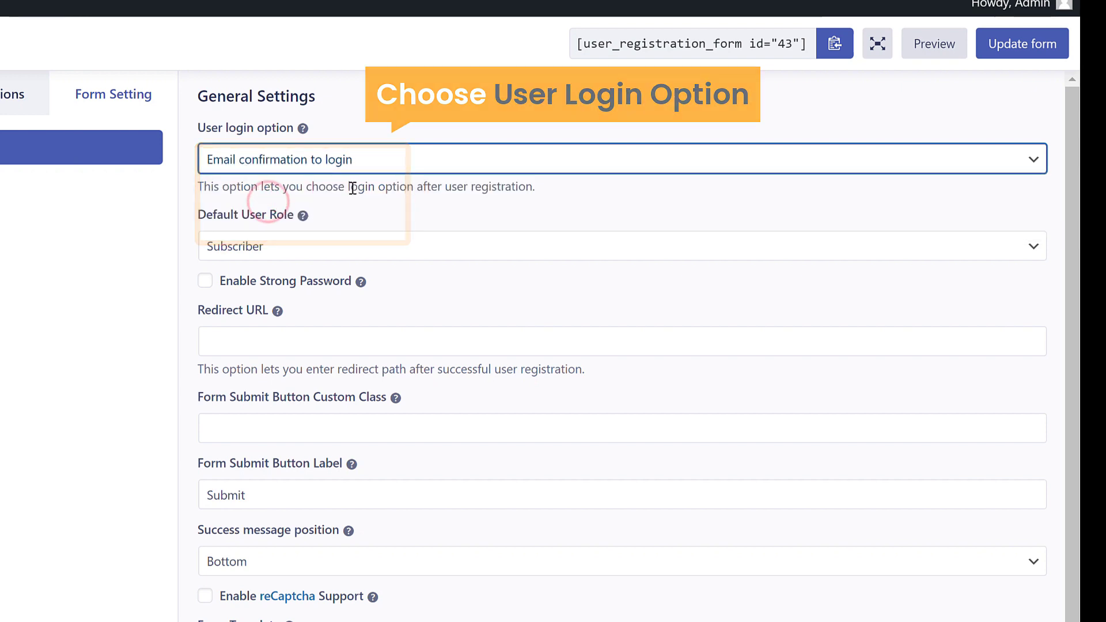
pyautogui.click(286, 244)
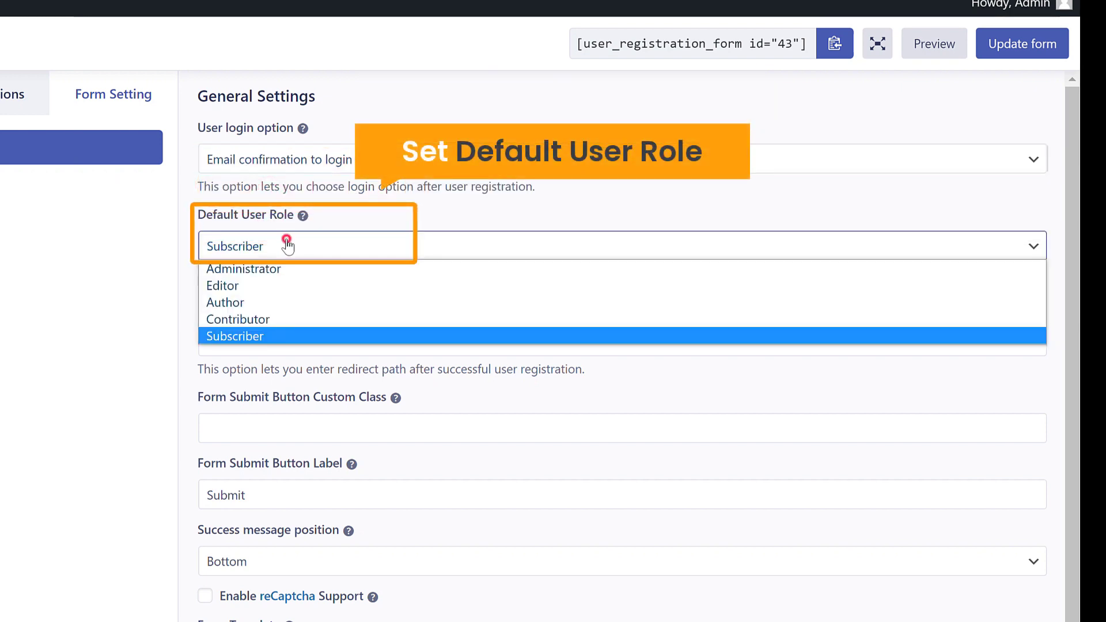
pyautogui.click(279, 301)
pyautogui.scroll(-1, 302, 318)
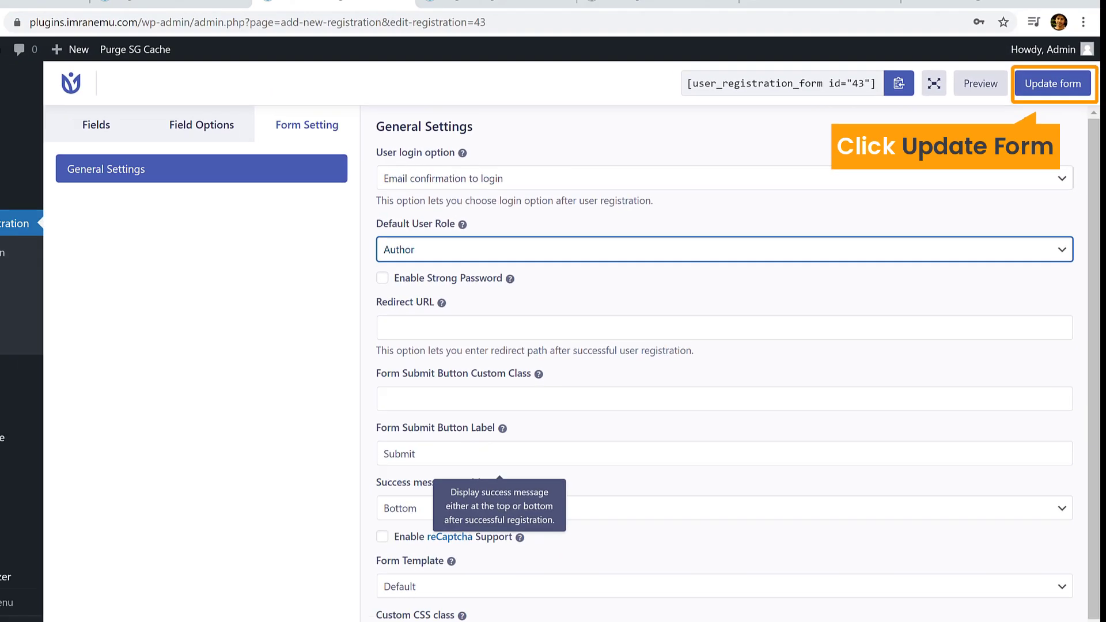
pyautogui.click(1053, 84)
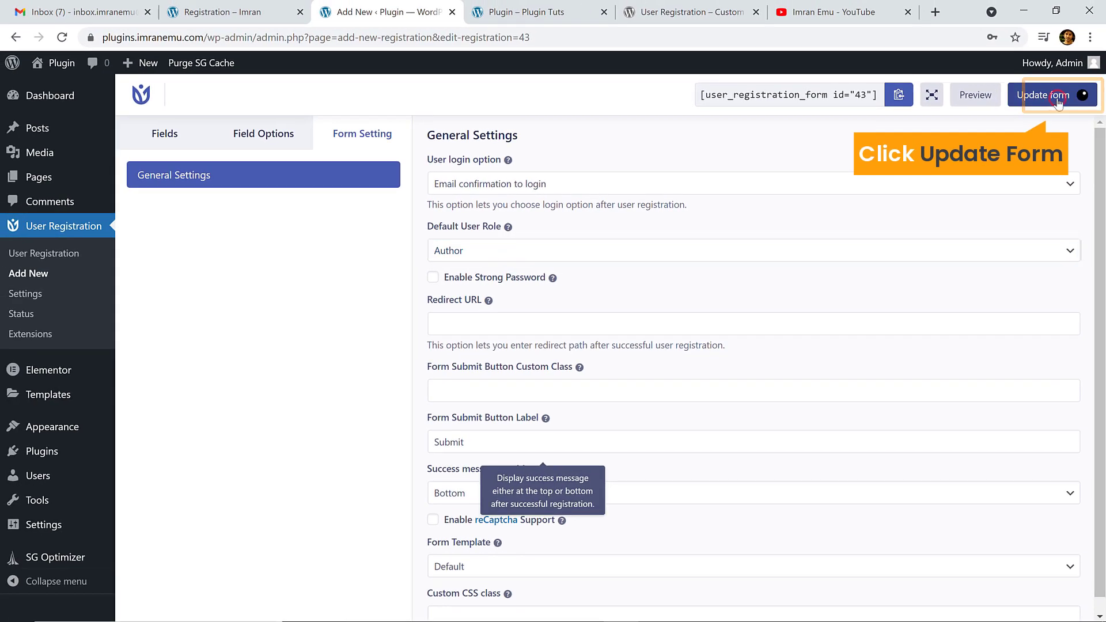
# Step: Open the list of registration forms and check how the form is displayed on the sample registration page
pyautogui.click(67, 254)
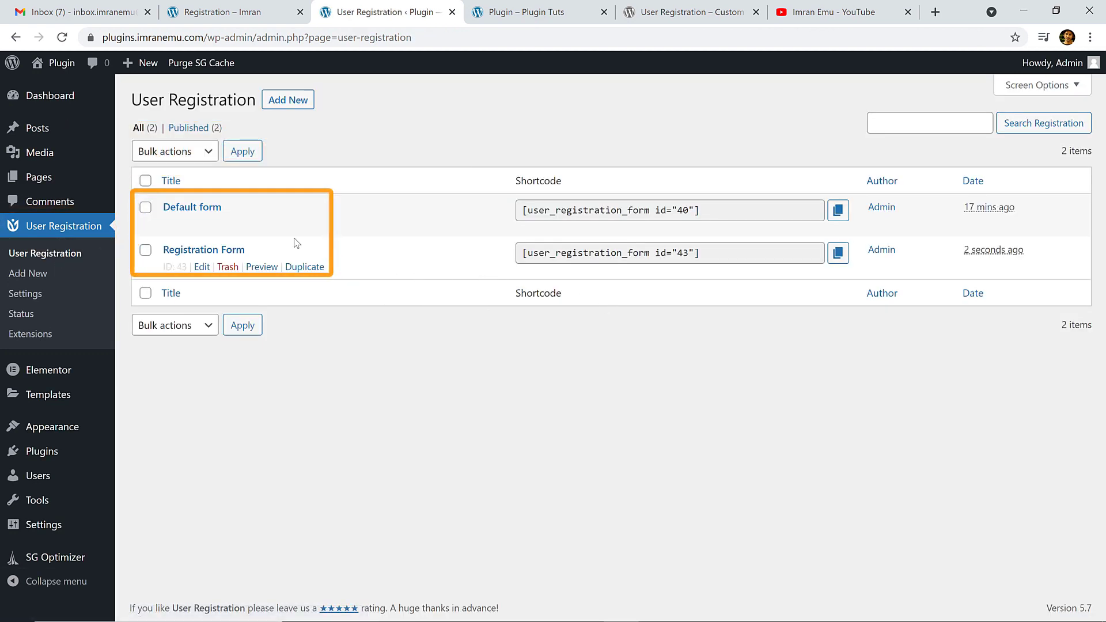
pyautogui.moveTo(310, 274)
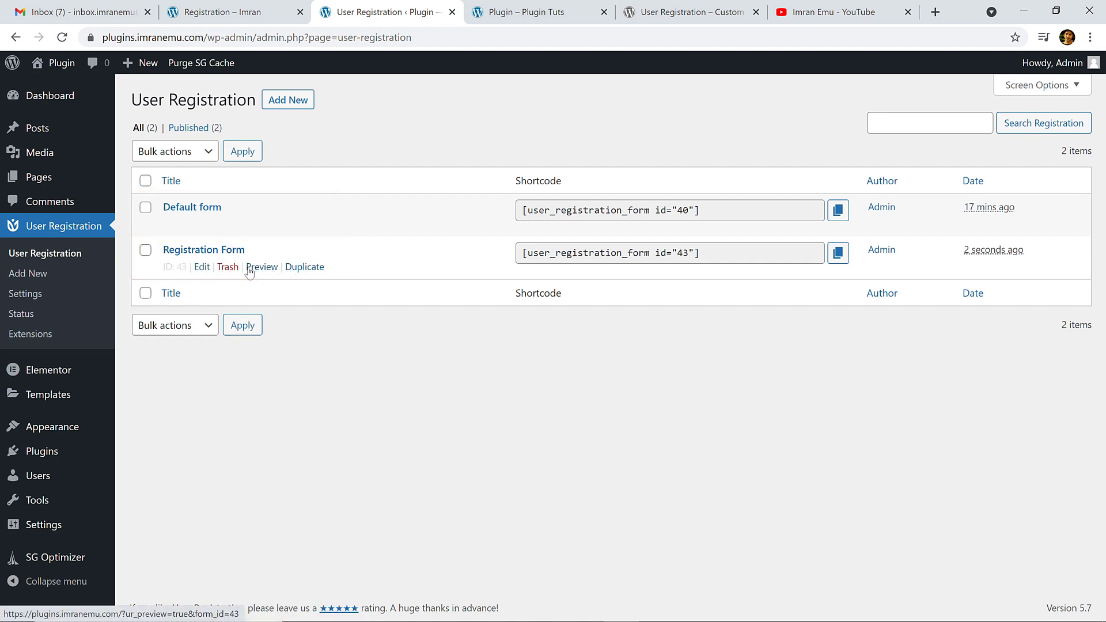
pyautogui.click(199, 10)
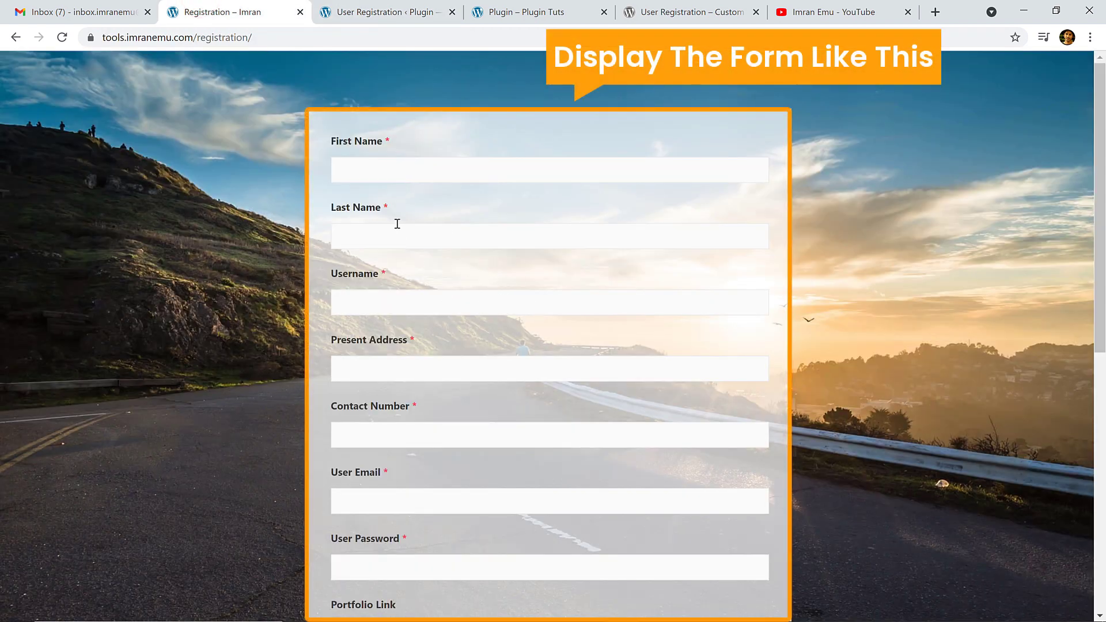
pyautogui.click(384, 13)
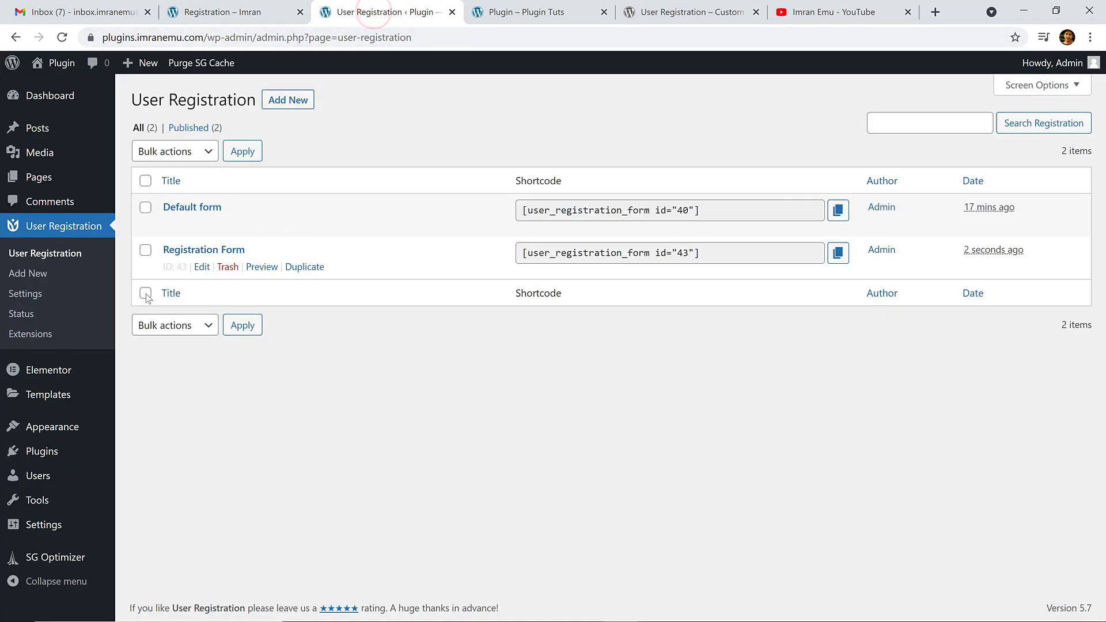
# Step: Open the site's list of all pages in a new browser tab and switch to it
pyautogui.moveTo(43, 372)
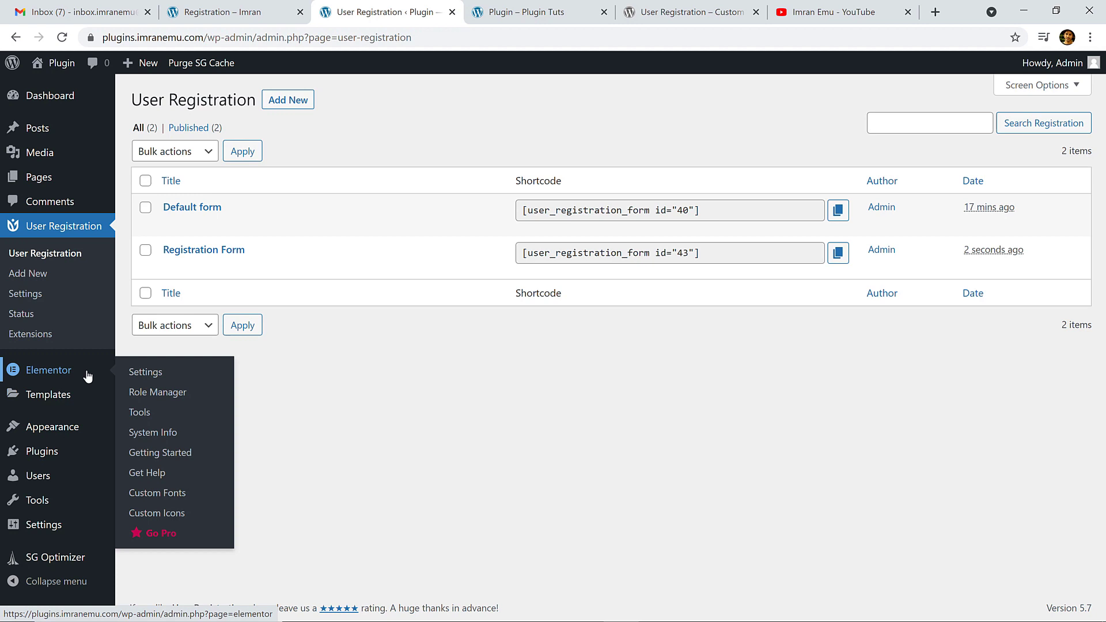
pyautogui.moveTo(40, 177)
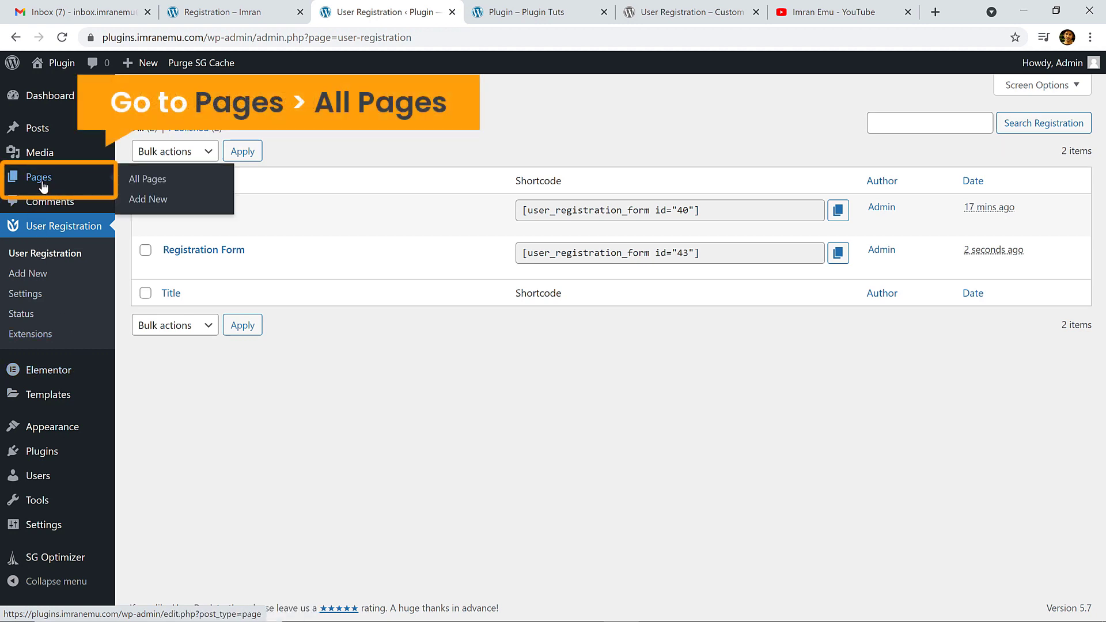
pyautogui.rightClick(151, 182)
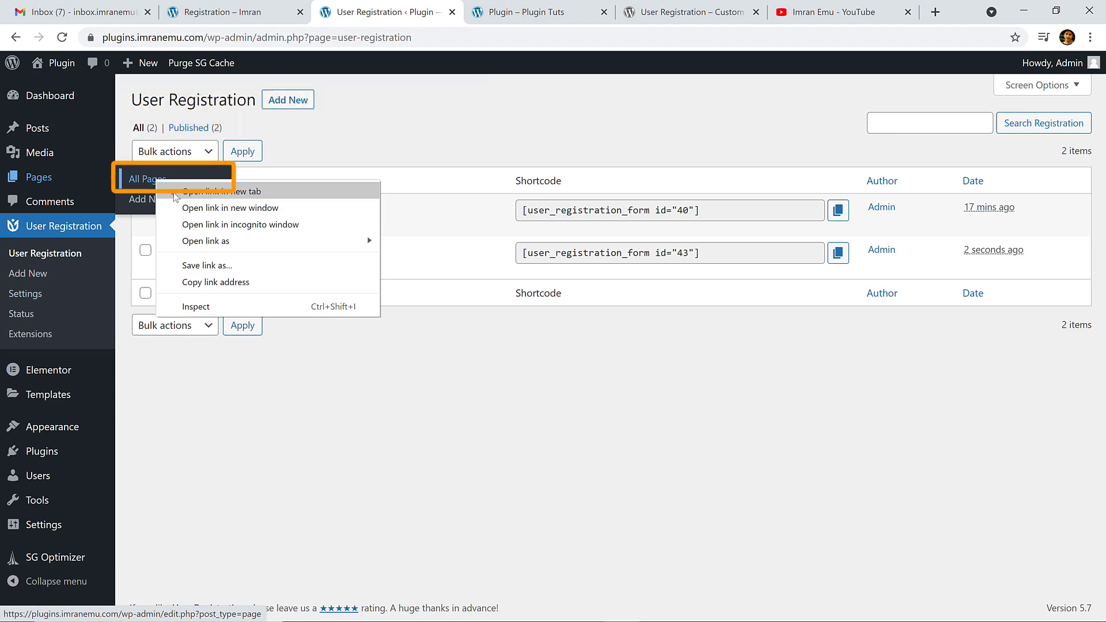
pyautogui.click(174, 193)
pyautogui.click(452, 12)
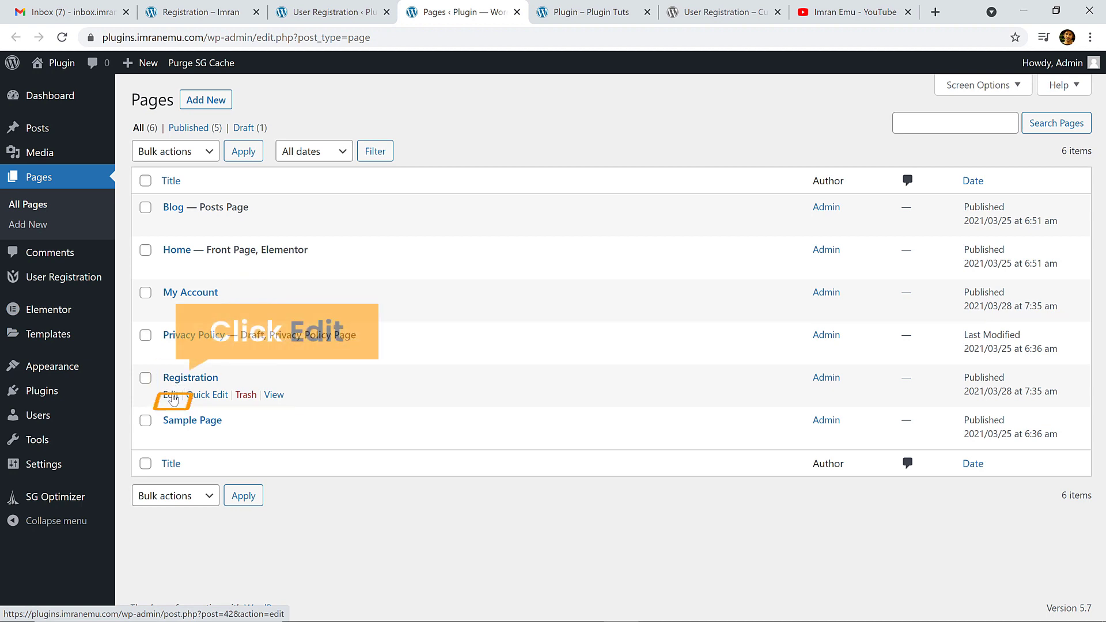
# Step: Open the Registration page for editing in a new browser tab and dismiss the autosave notice
pyautogui.click(173, 397)
pyautogui.rightClick(172, 397)
pyautogui.click(222, 403)
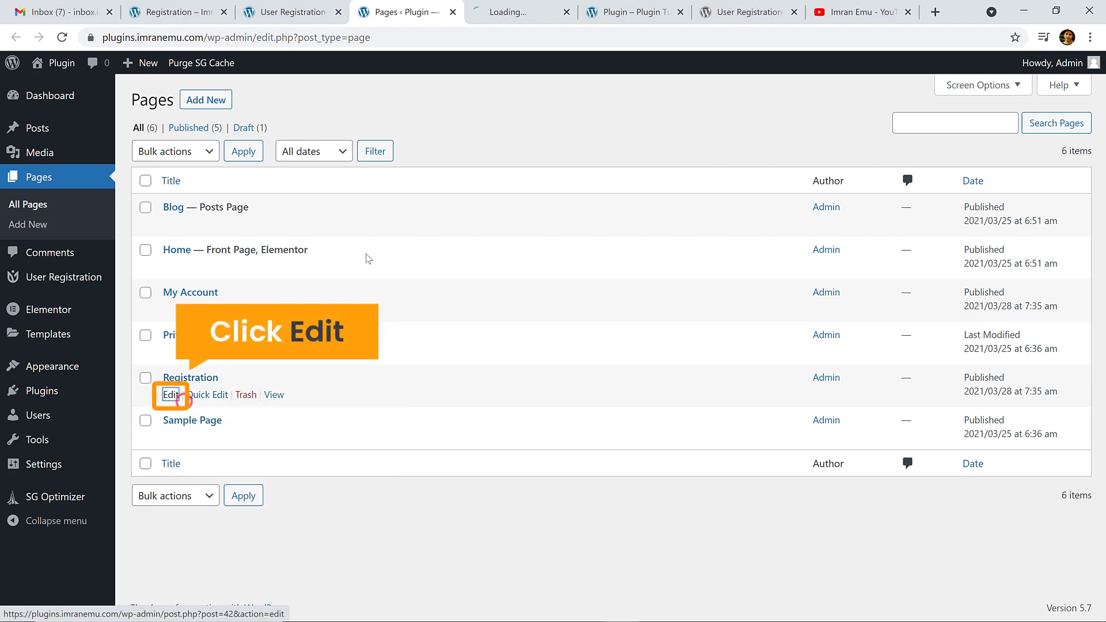
pyautogui.click(504, 12)
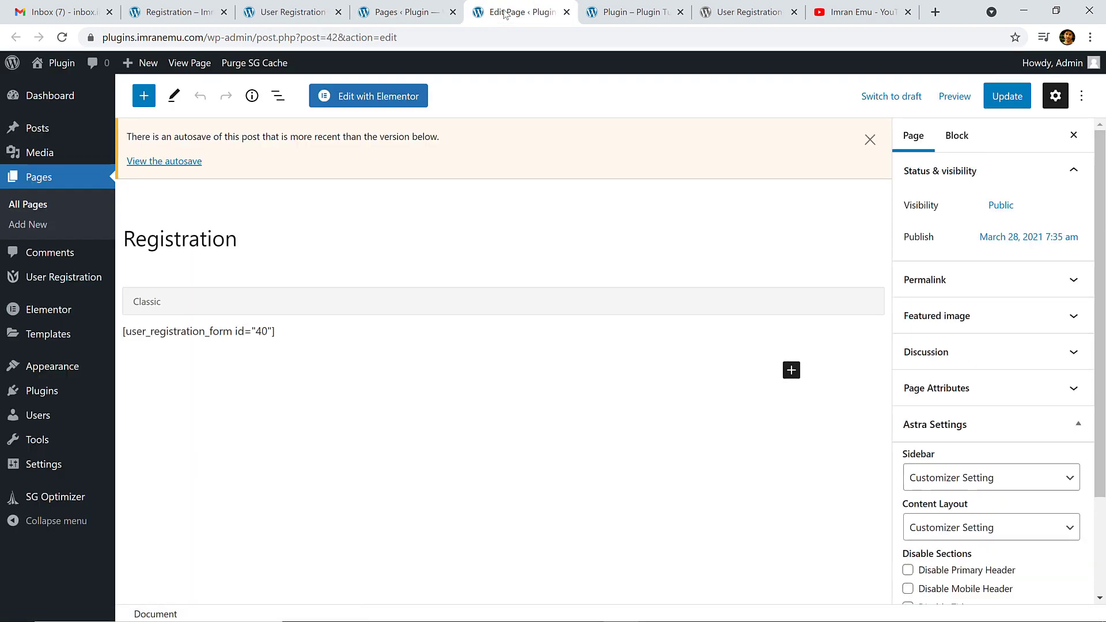
pyautogui.click(872, 143)
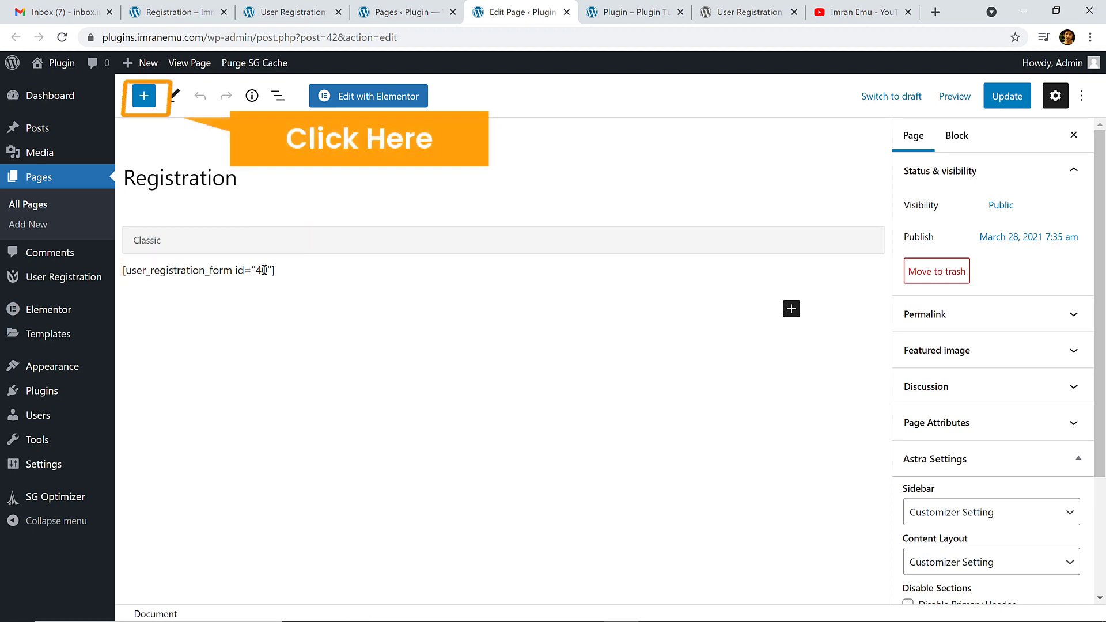
# Step: Insert a User Registration block below the existing form shortcode on the Registration page
pyautogui.click(143, 97)
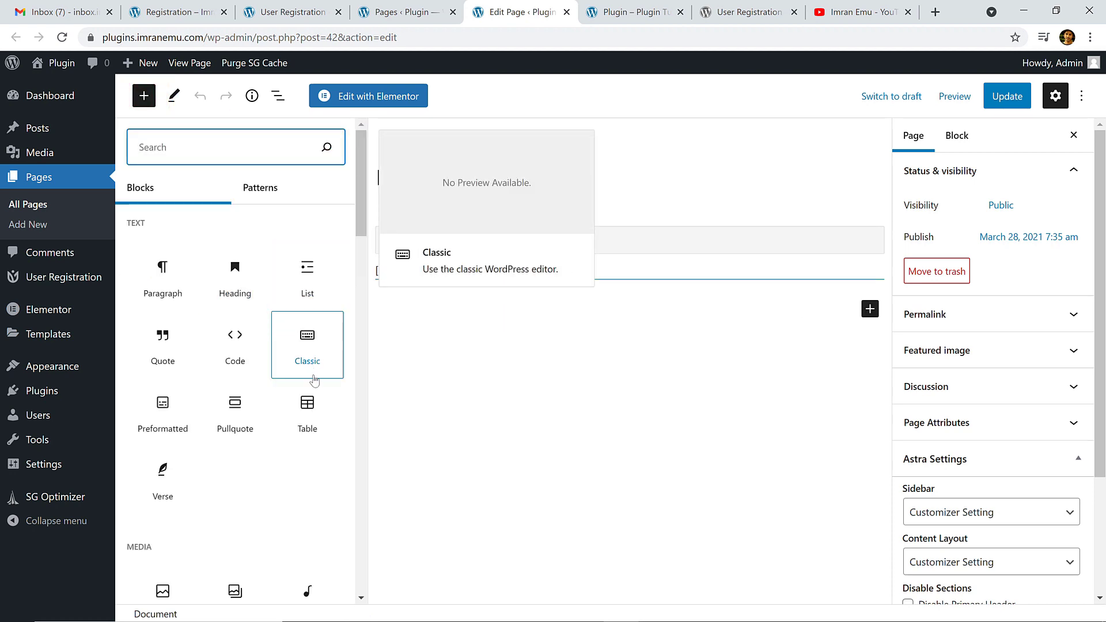
pyautogui.scroll(-3, 284, 385)
pyautogui.scroll(-12, 284, 387)
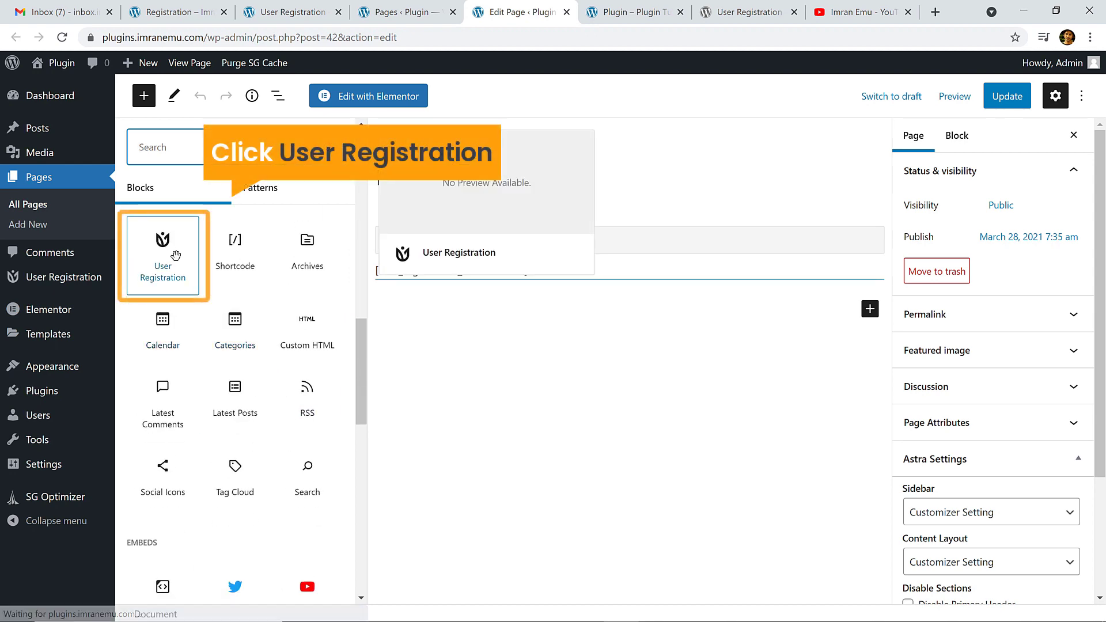
pyautogui.click(173, 266)
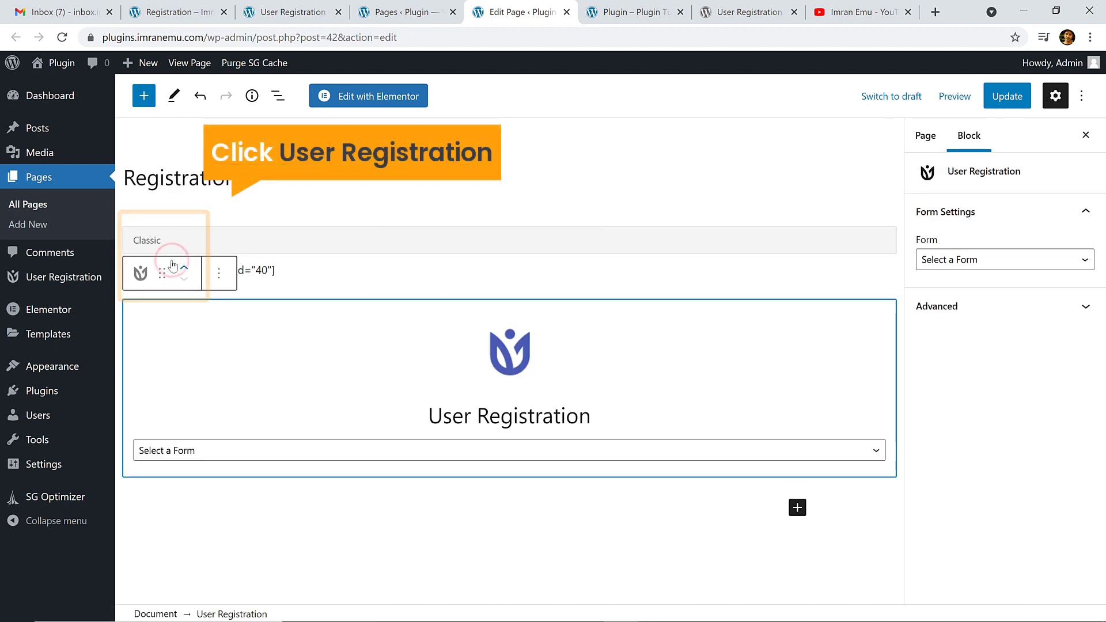
# Step: Set the User Registration block to show Registration Form and update the page
pyautogui.click(282, 449)
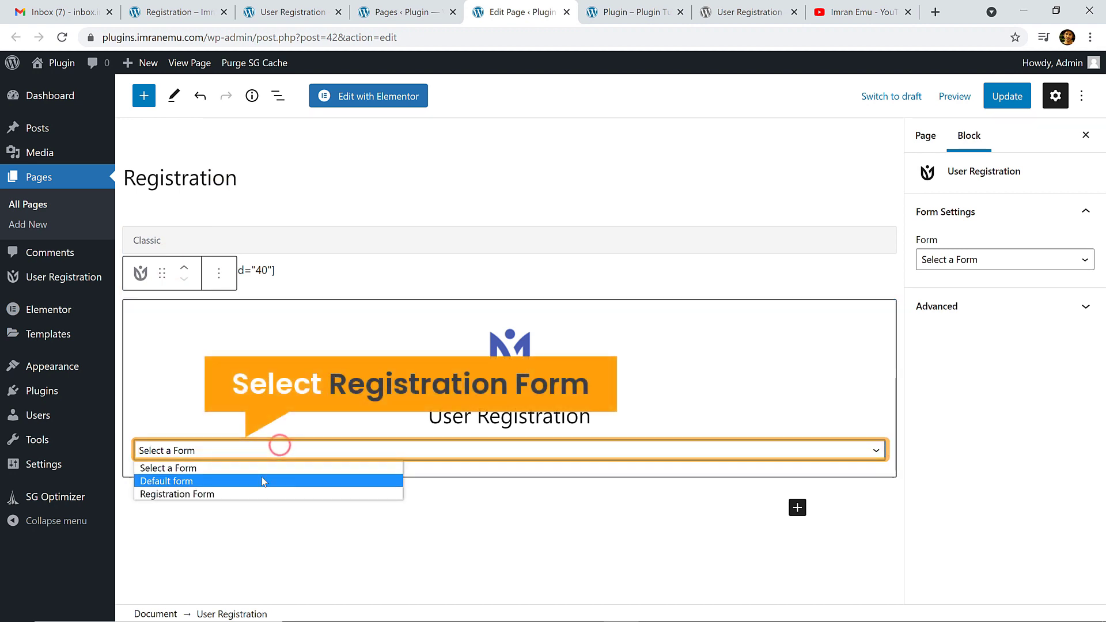
pyautogui.click(253, 491)
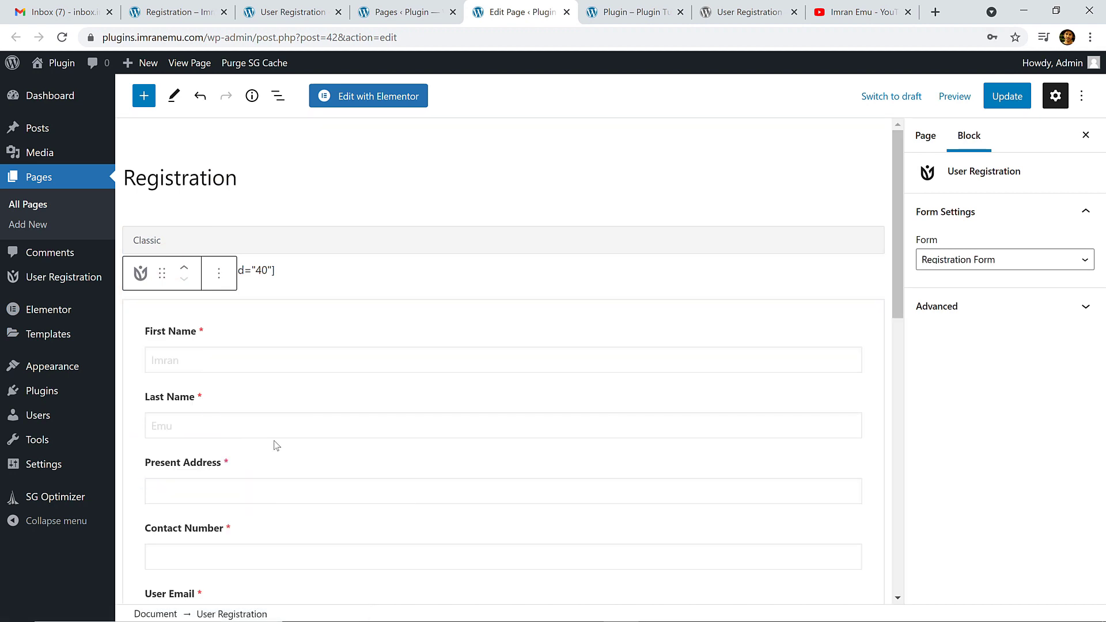
pyautogui.scroll(-7, 260, 371)
pyautogui.scroll(-5, 265, 373)
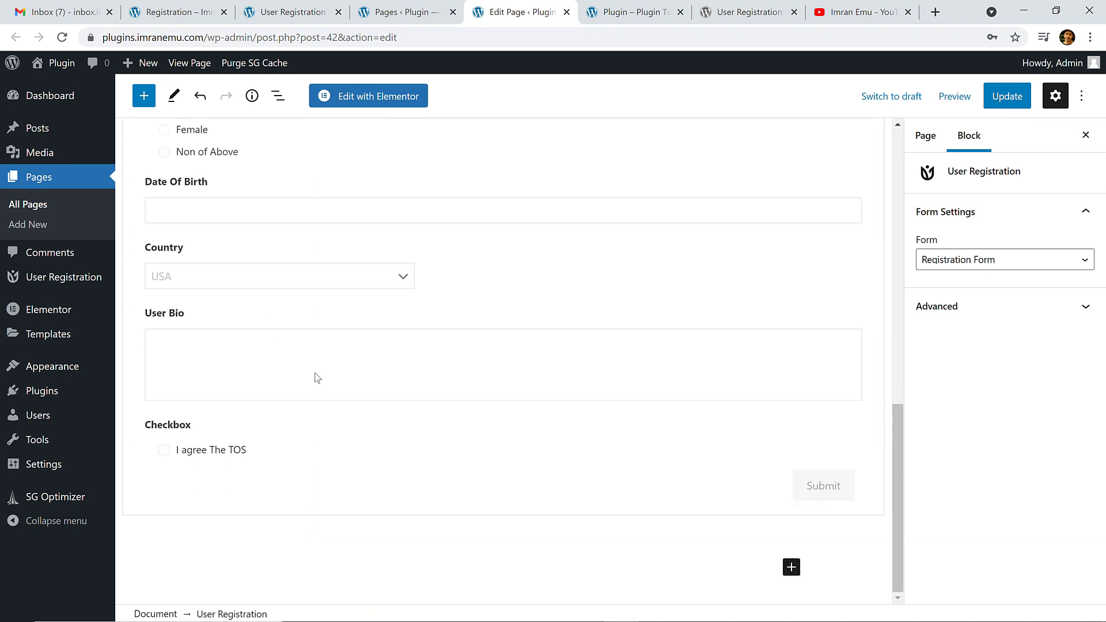
pyautogui.click(998, 103)
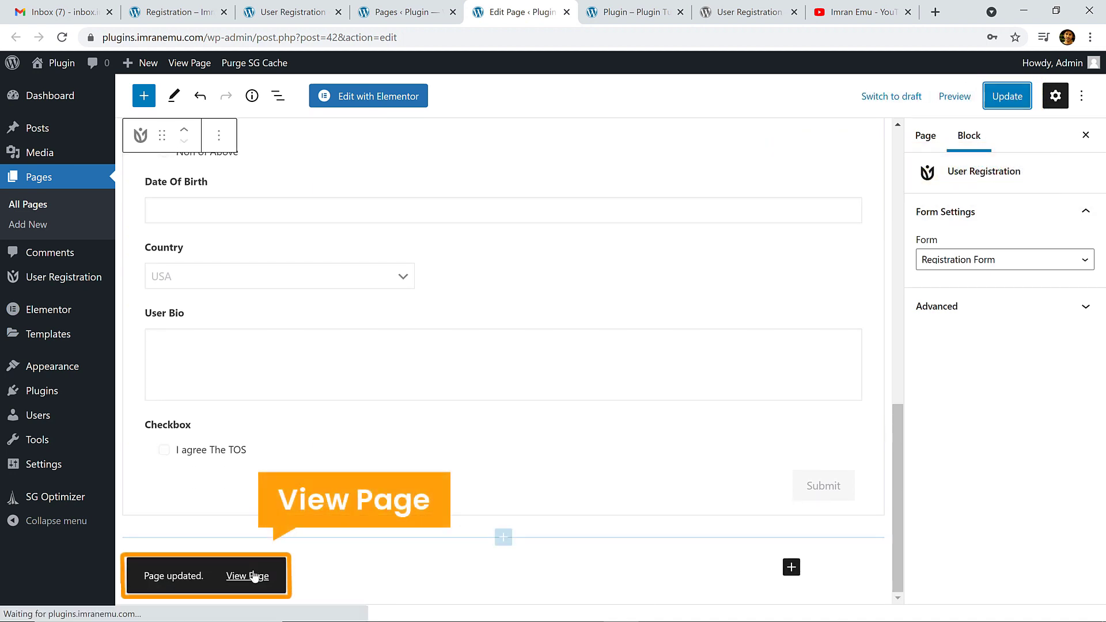
# Step: Open the updated Registration page in a new browser tab and look over the forms displayed on it
pyautogui.rightClick(247, 576)
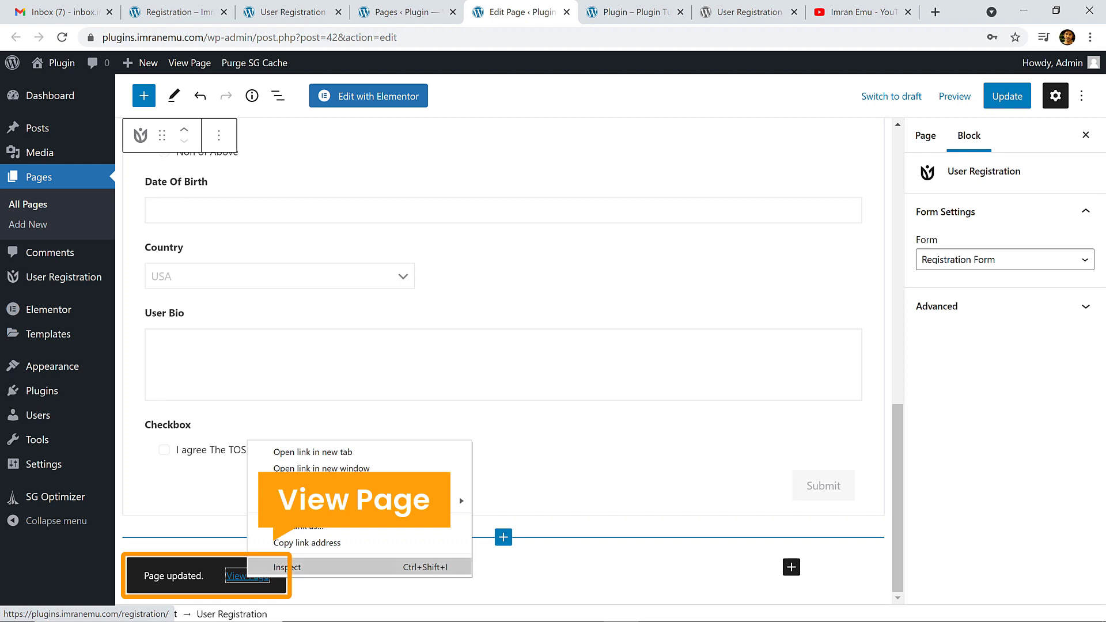
pyautogui.click(328, 453)
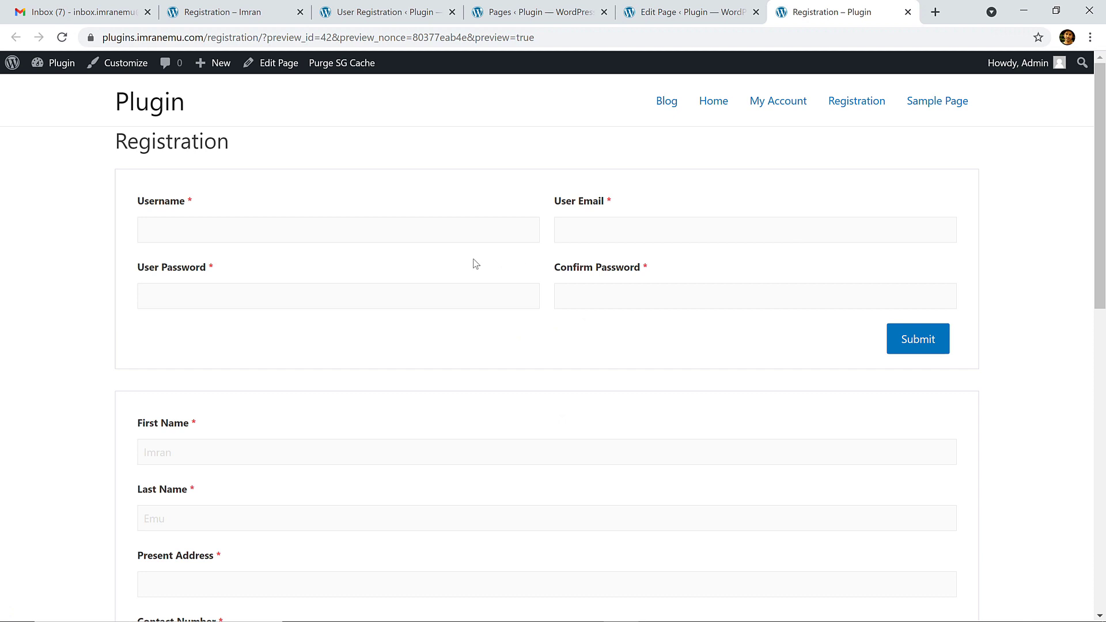
pyautogui.scroll(-12, 327, 236)
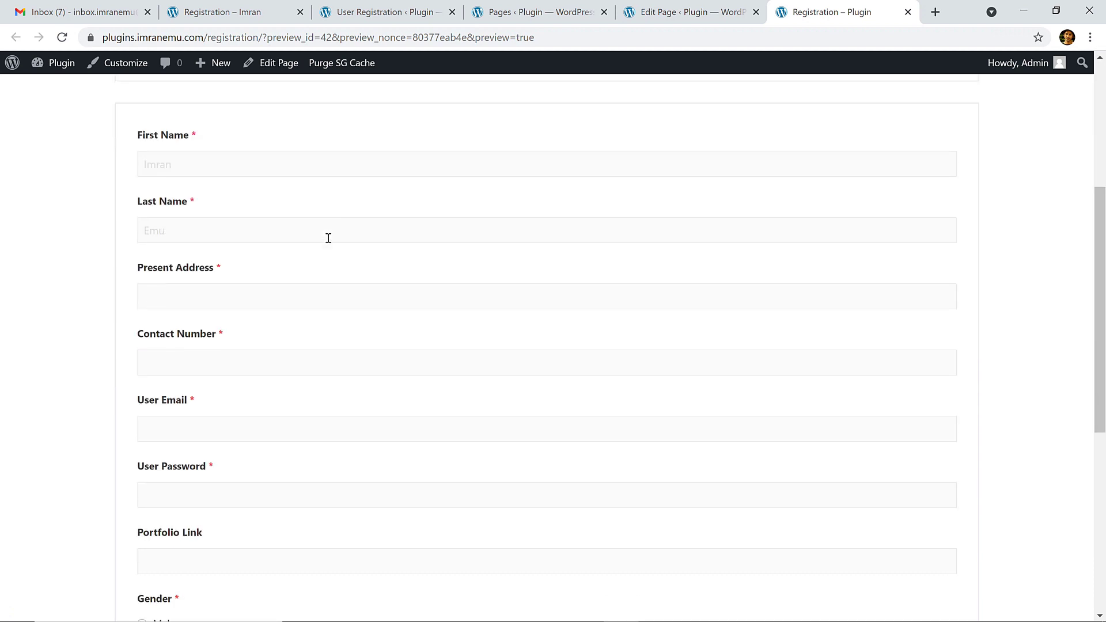
pyautogui.scroll(12, 356, 255)
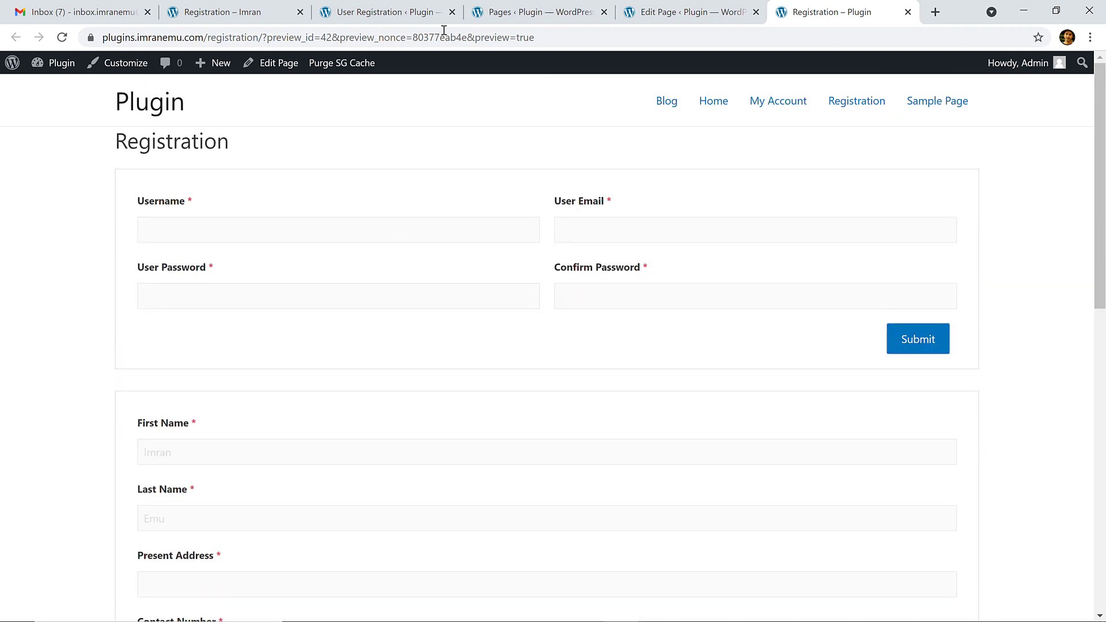
# Step: Return to the Registration page editor and remove the Classic block containing the user_registration_form shortcode
pyautogui.click(427, 12)
pyautogui.click(505, 13)
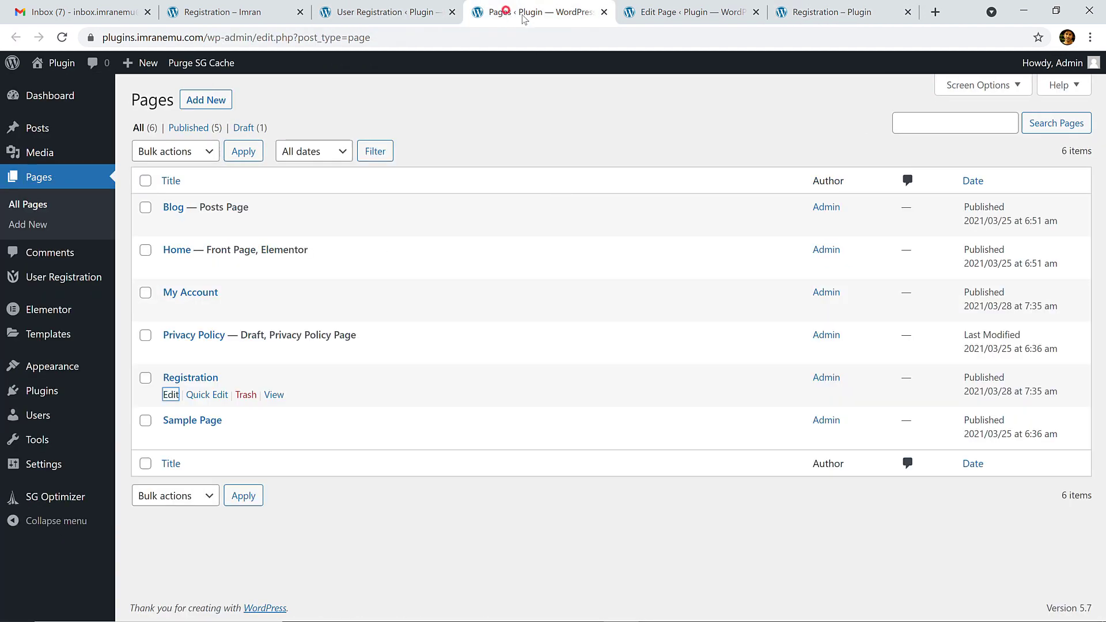
pyautogui.click(689, 16)
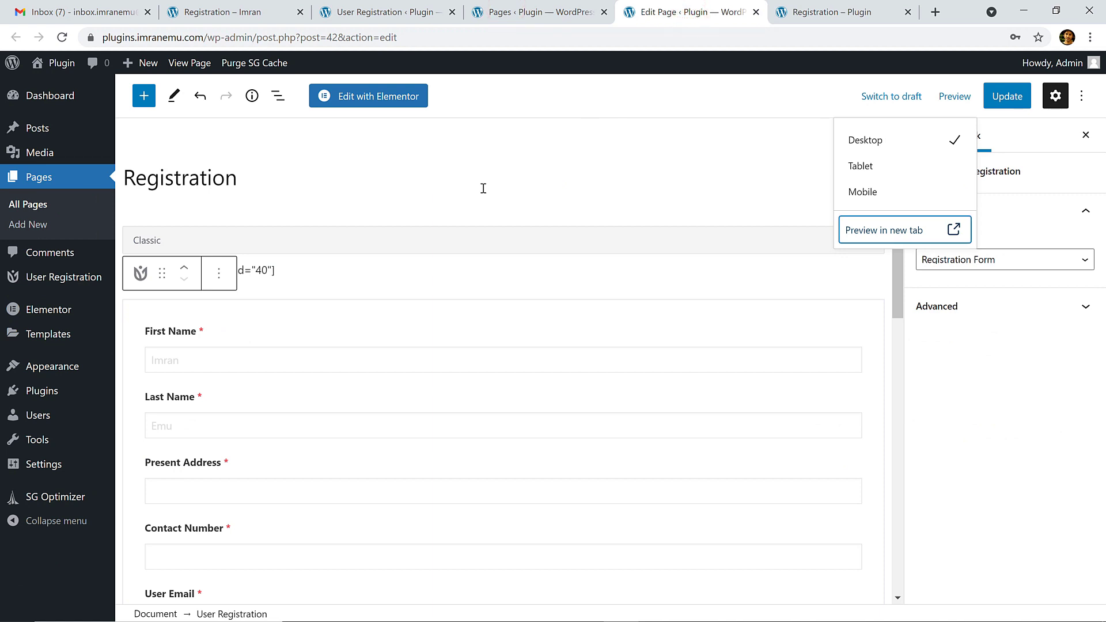
pyautogui.click(588, 146)
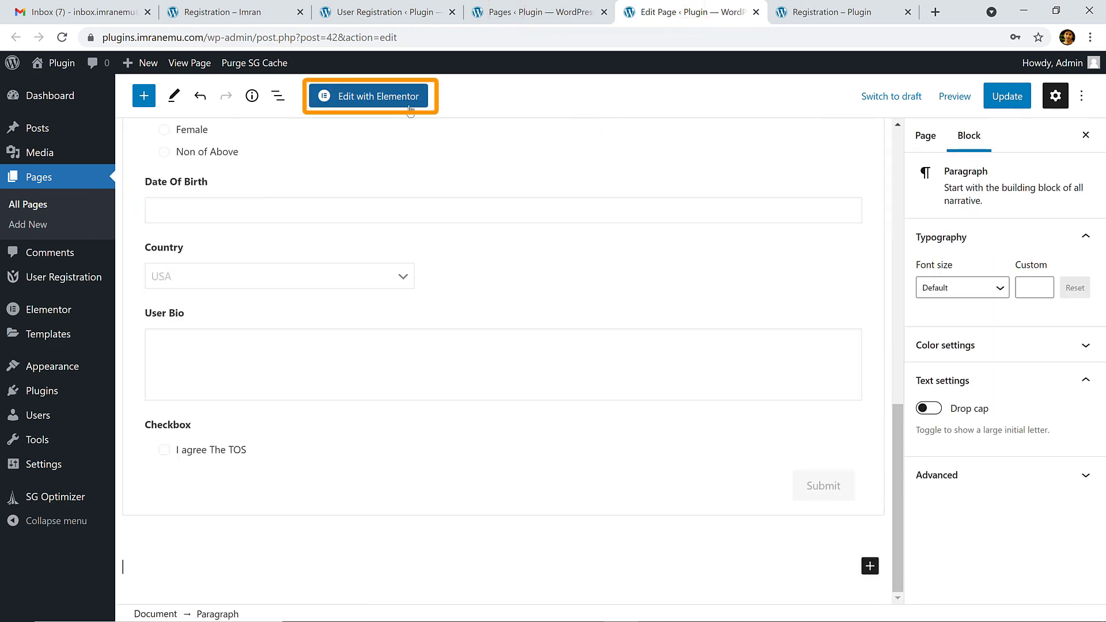
pyautogui.scroll(15, 346, 153)
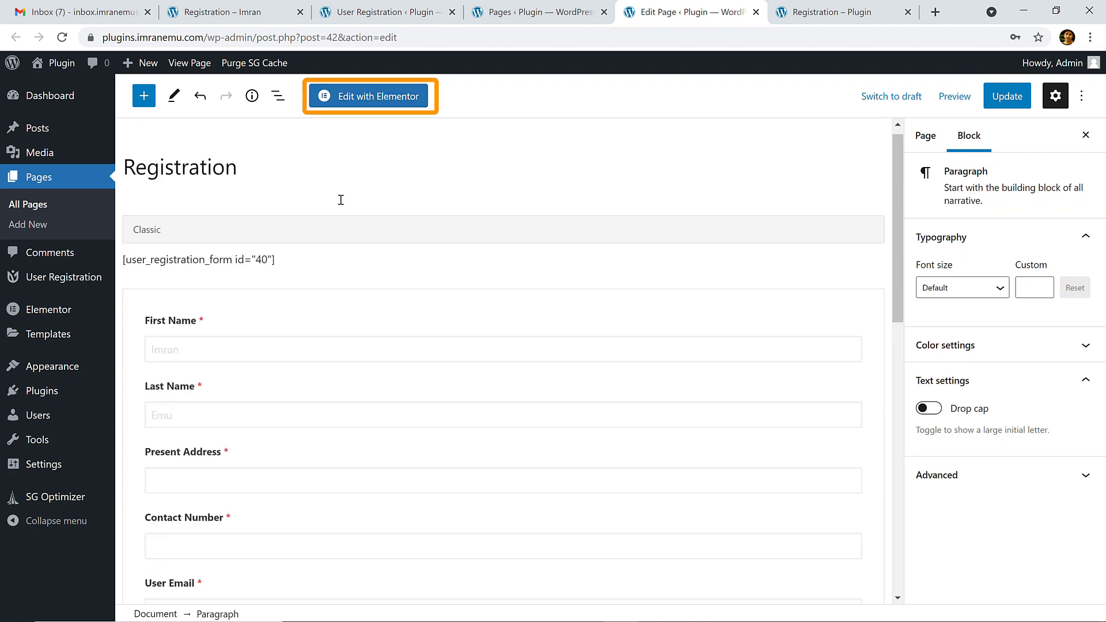
pyautogui.click(320, 239)
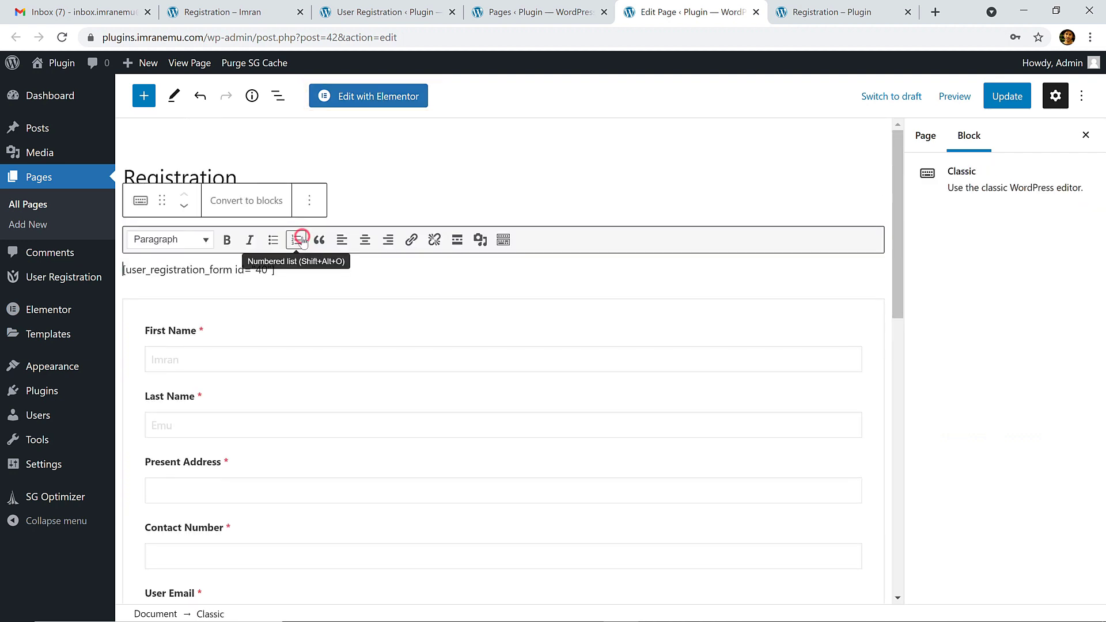
pyautogui.click(310, 200)
pyautogui.click(375, 495)
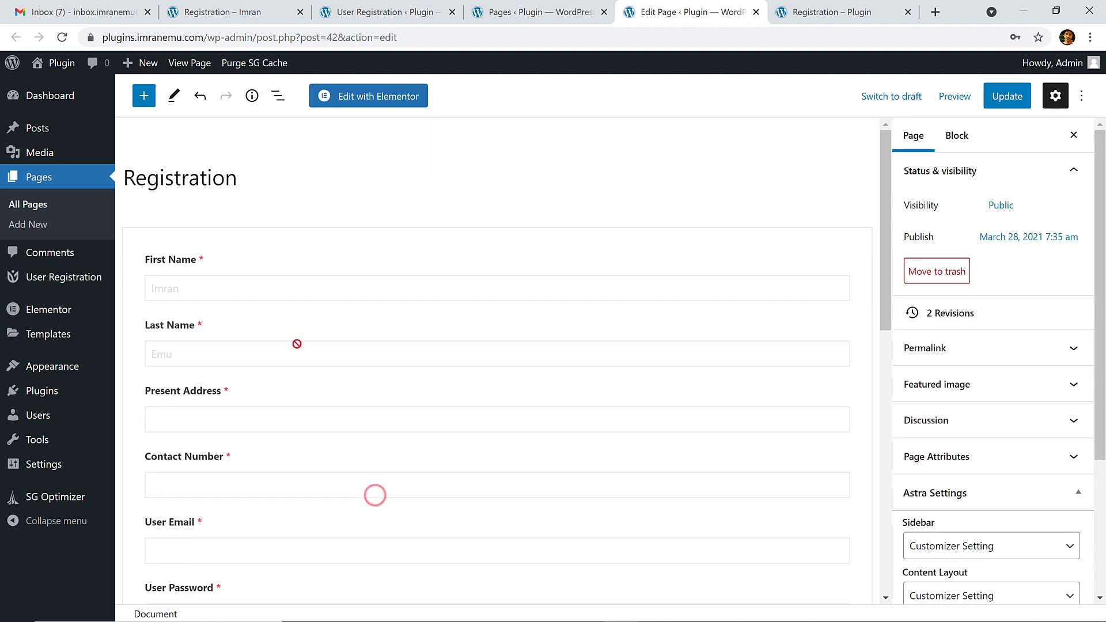
# Step: Remove the User Registration block from the Registration page and update the page
pyautogui.click(230, 250)
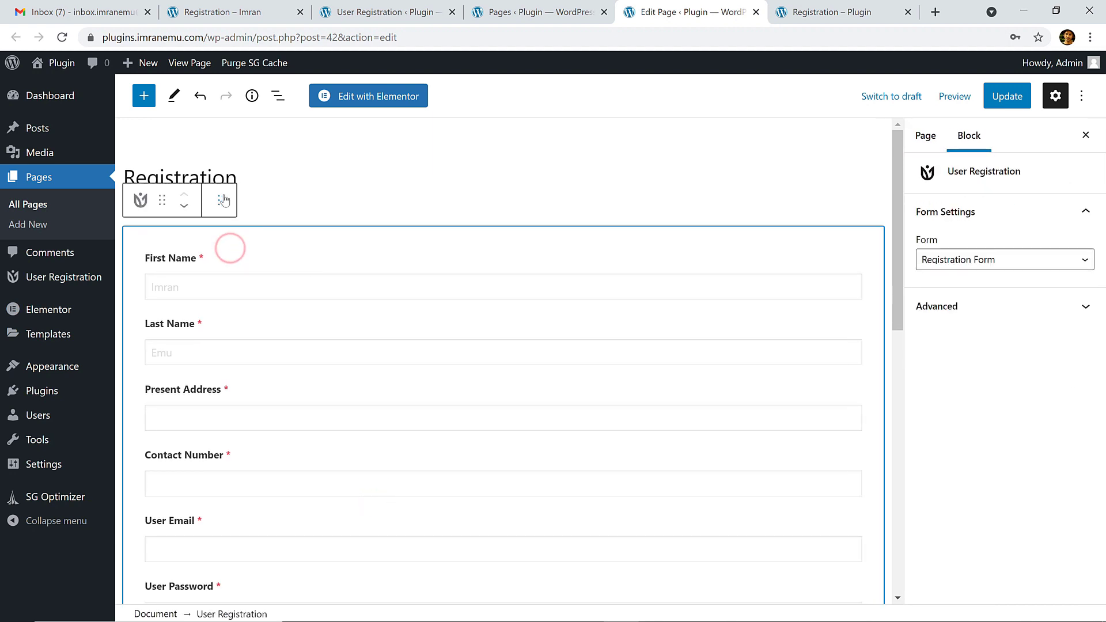
pyautogui.click(222, 199)
pyautogui.click(280, 518)
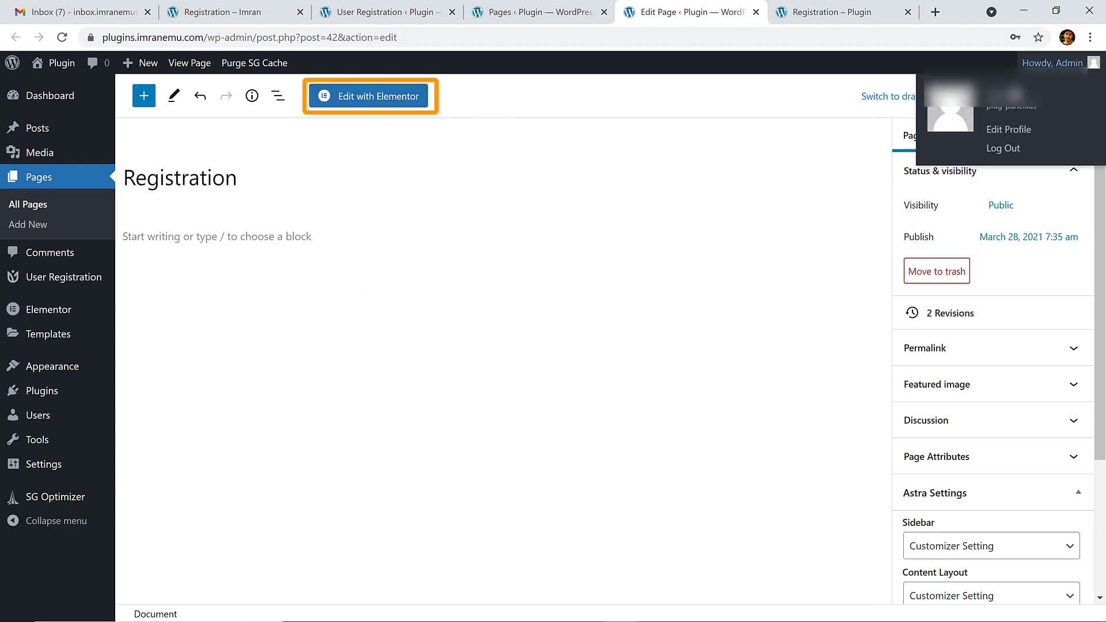
pyautogui.click(1009, 99)
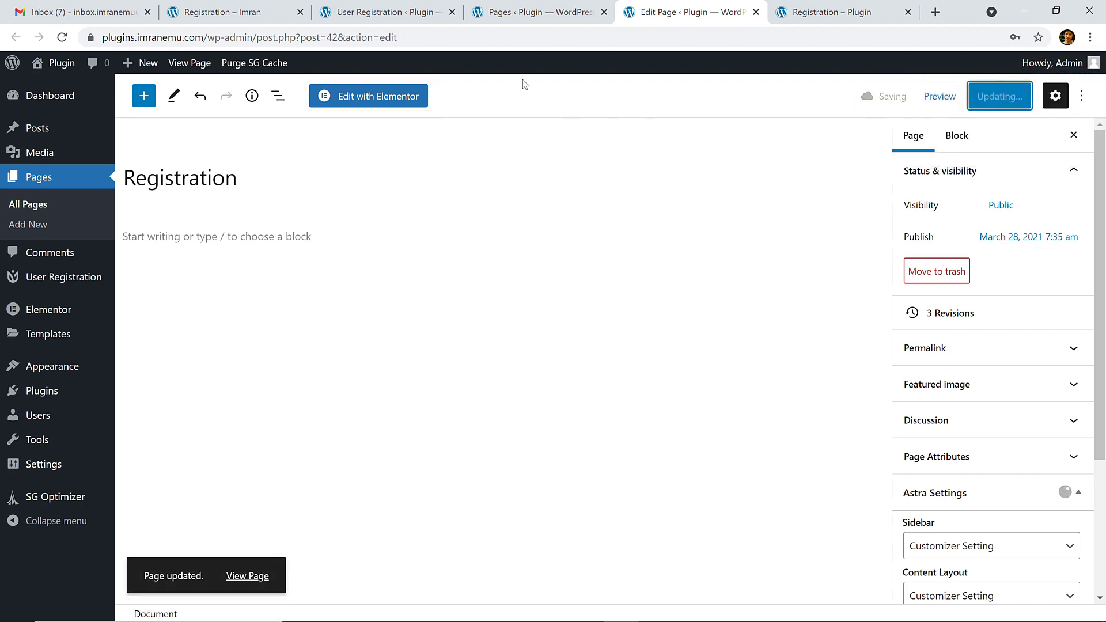
# Step: Open the Registration page in the Elementor editor, with its page layout set to Elementor Canvas, and update it
pyautogui.click(373, 100)
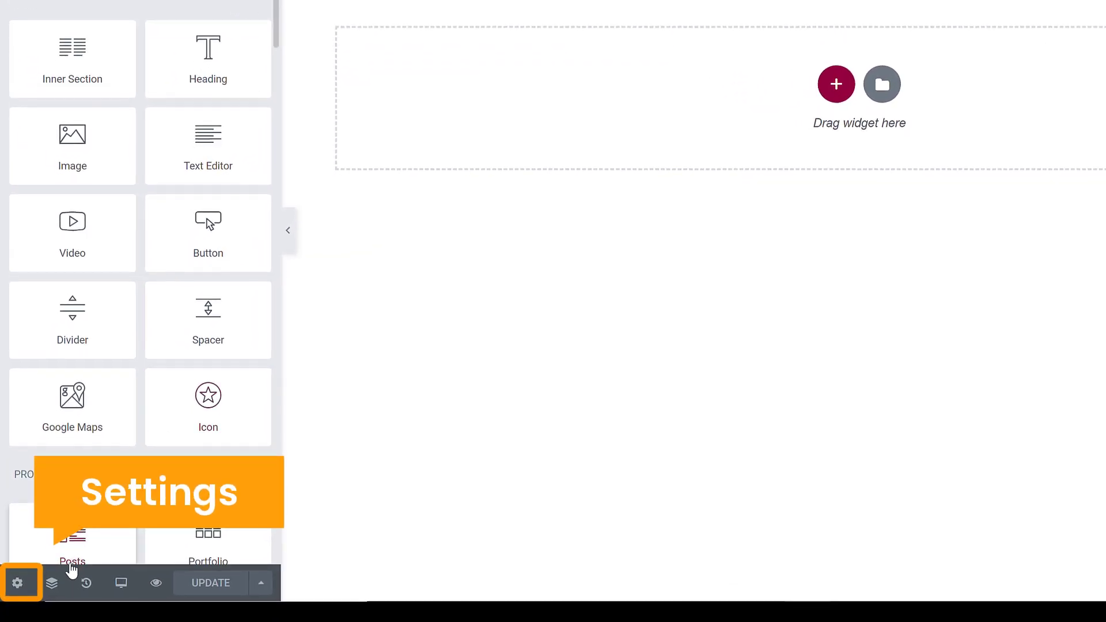
pyautogui.click(25, 587)
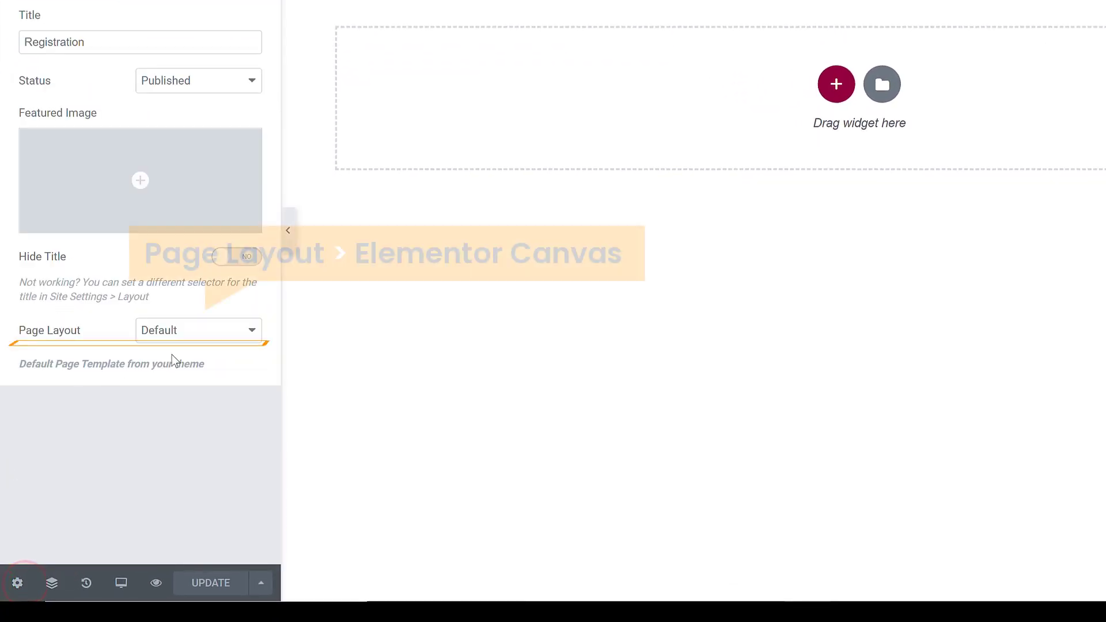
pyautogui.click(204, 333)
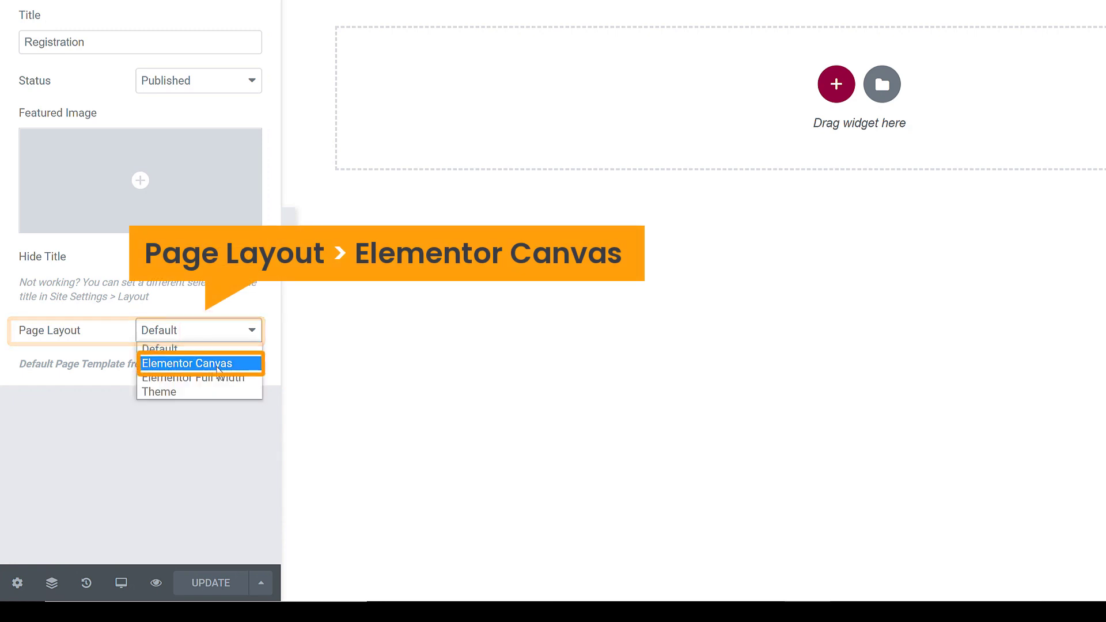
pyautogui.click(218, 364)
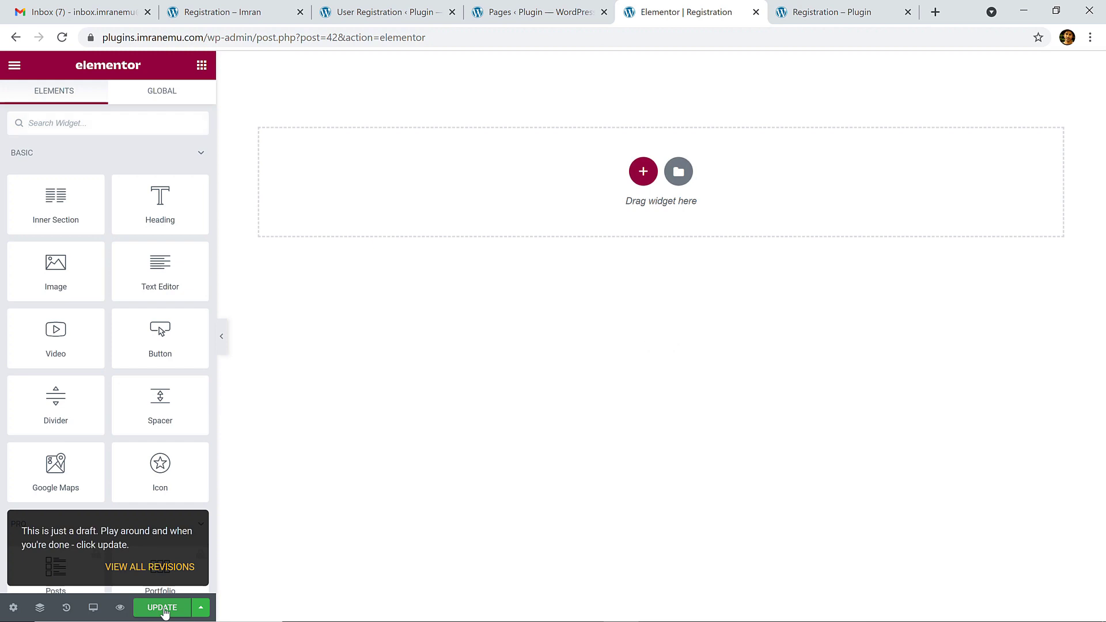
pyautogui.click(163, 608)
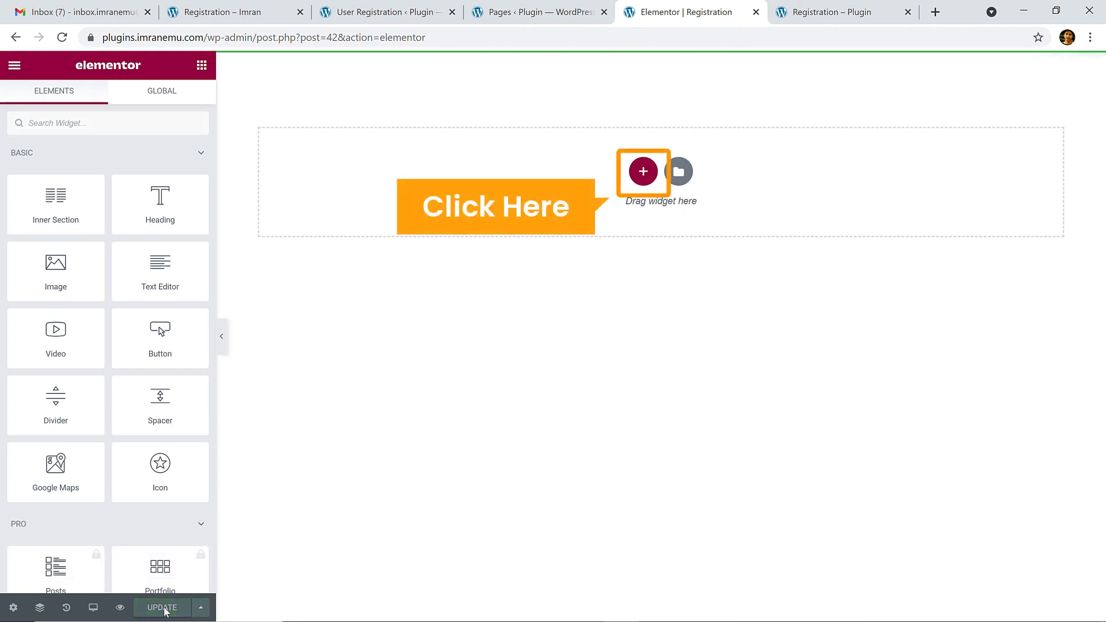
# Step: Add a section with three equal columns and set its content width to Full Width
pyautogui.click(644, 173)
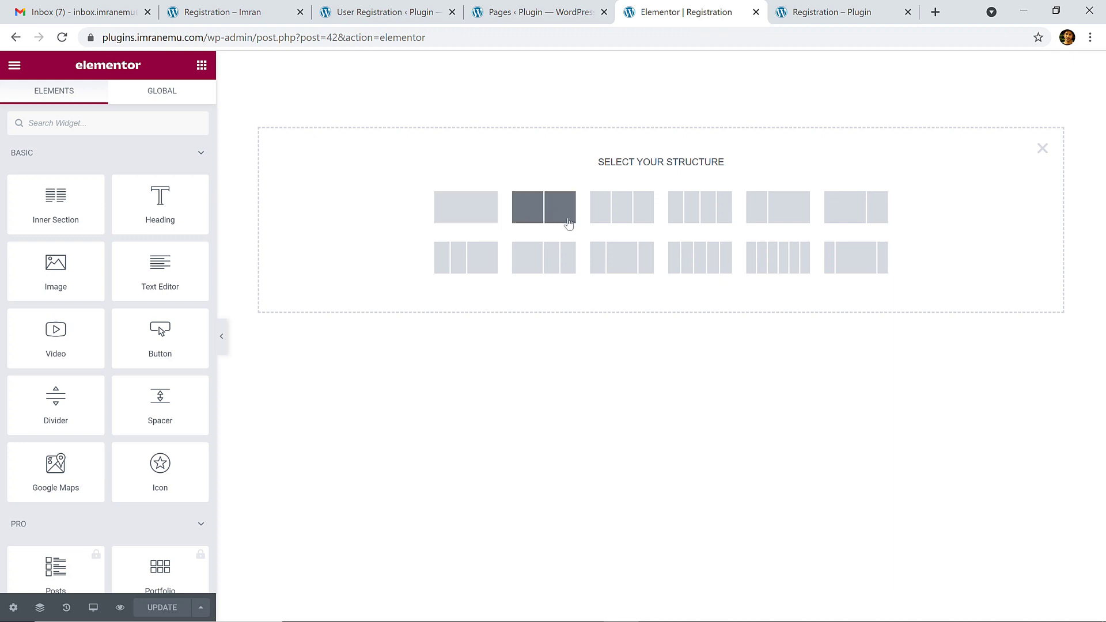
pyautogui.click(627, 215)
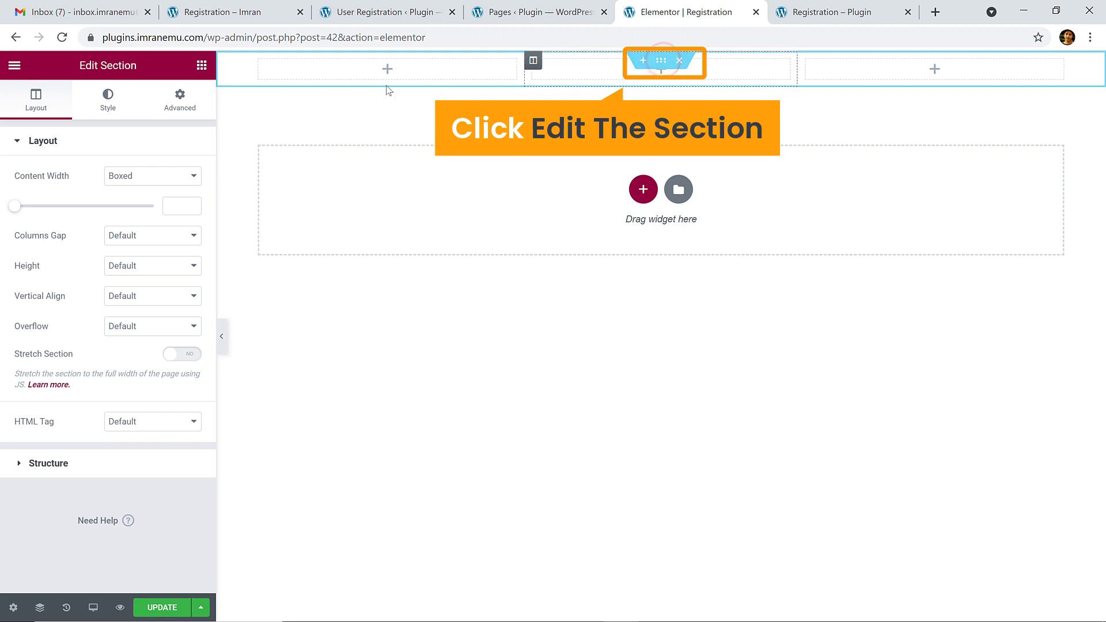
pyautogui.click(130, 178)
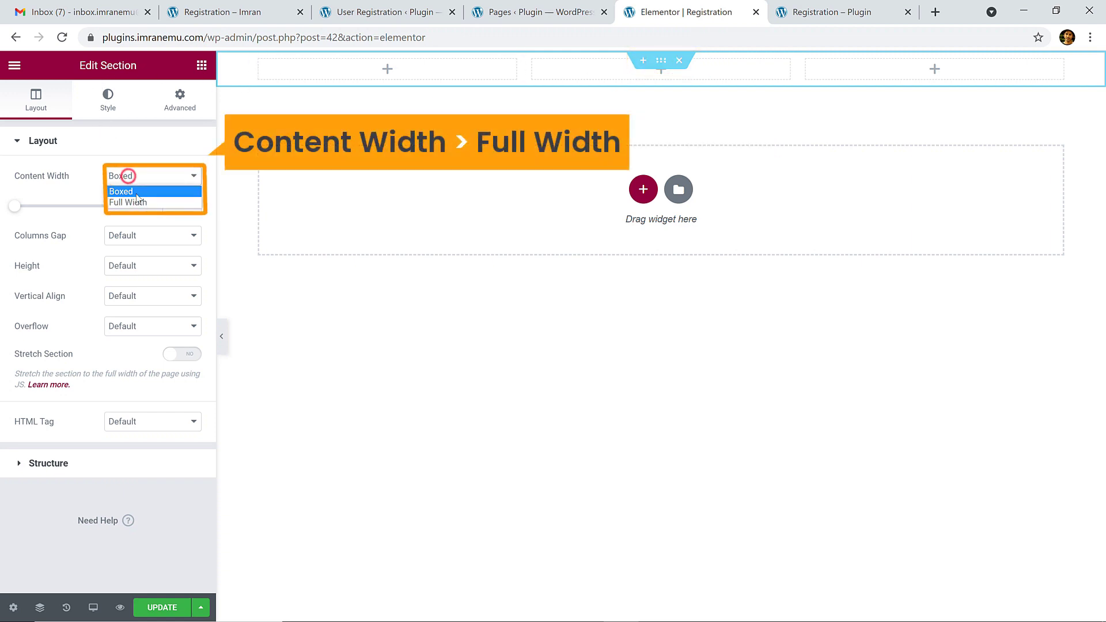
pyautogui.click(151, 203)
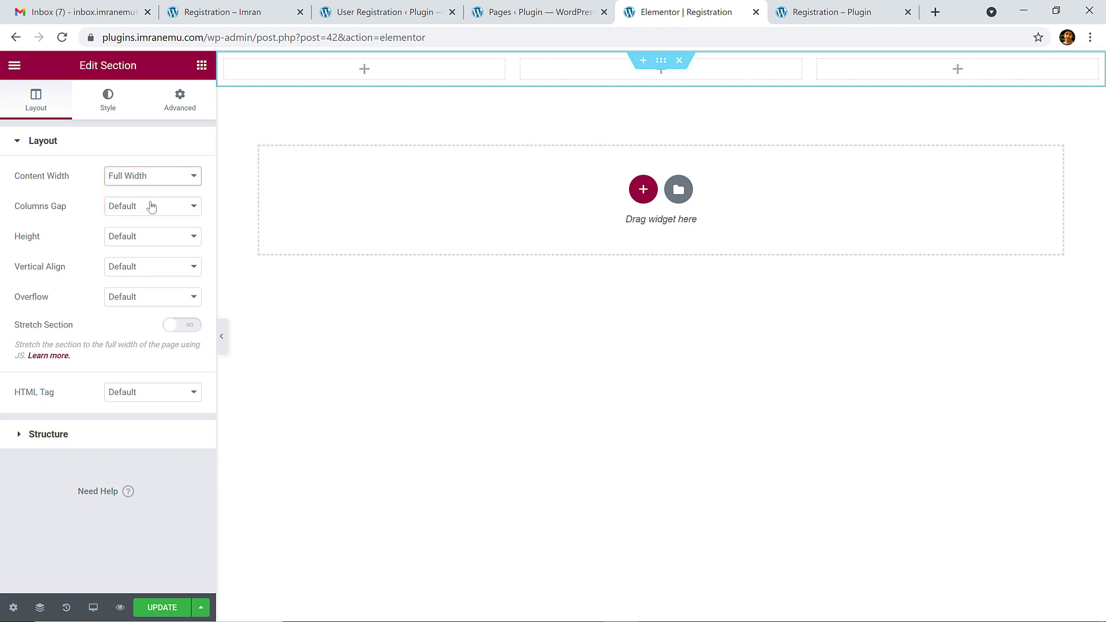
# Step: Unlink the section's padding values and set the top and bottom padding to 80 px each
pyautogui.click(189, 103)
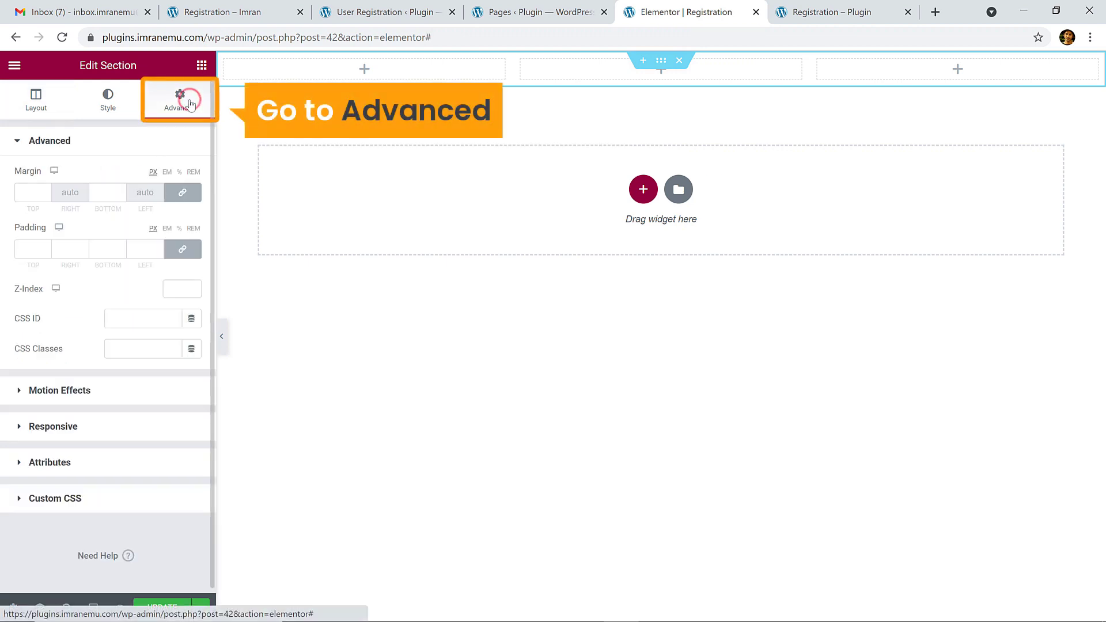
pyautogui.click(37, 251)
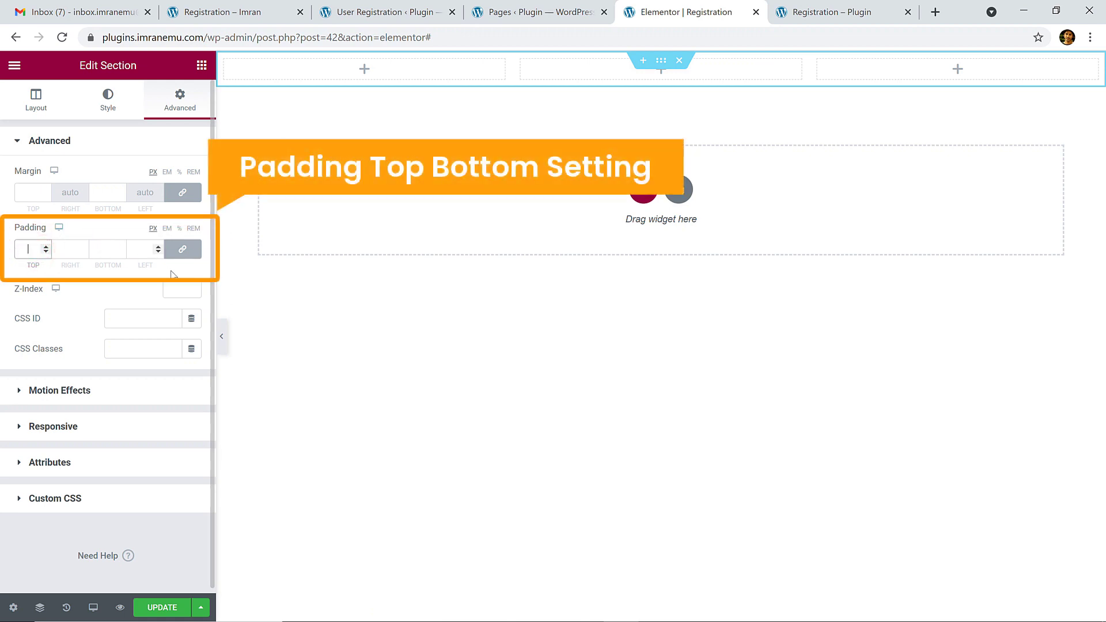
pyautogui.click(183, 254)
pyautogui.click(31, 249)
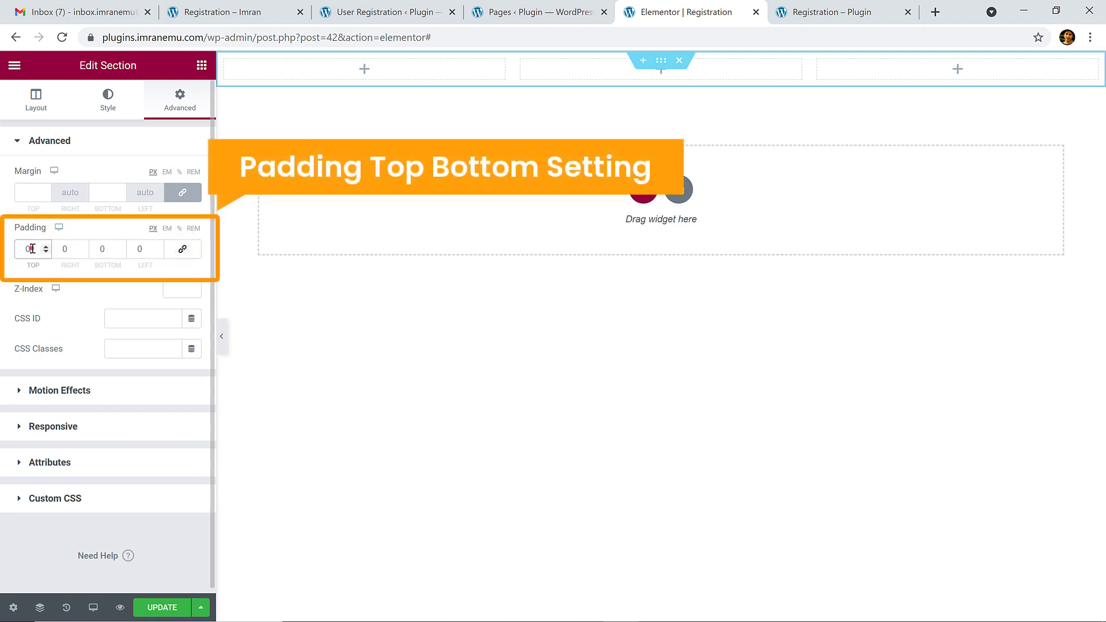
pyautogui.write('80')
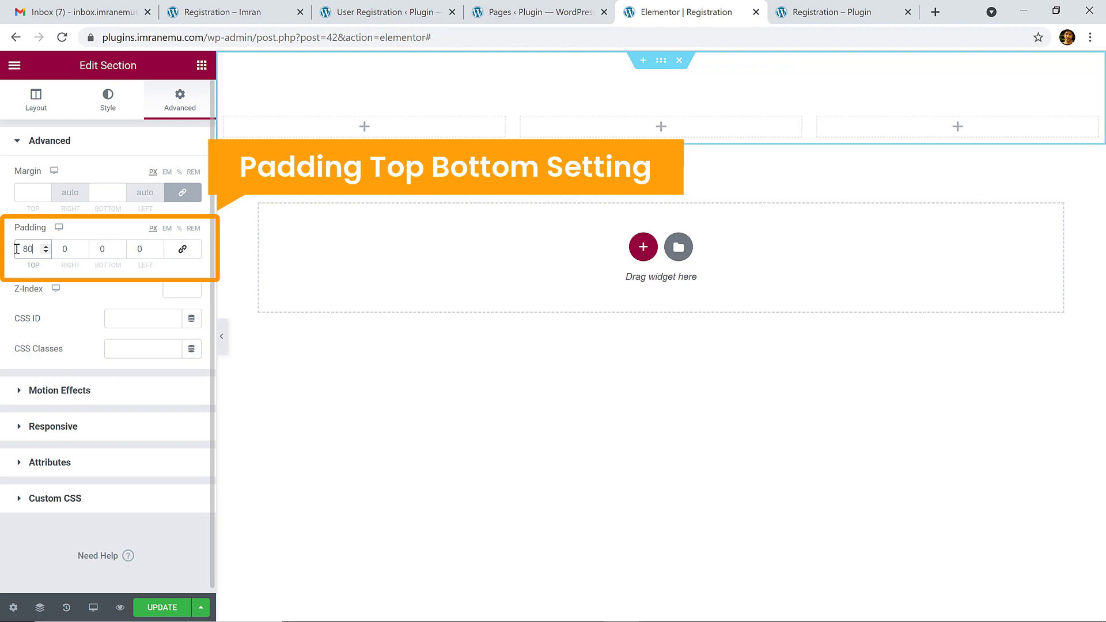
pyautogui.click(111, 245)
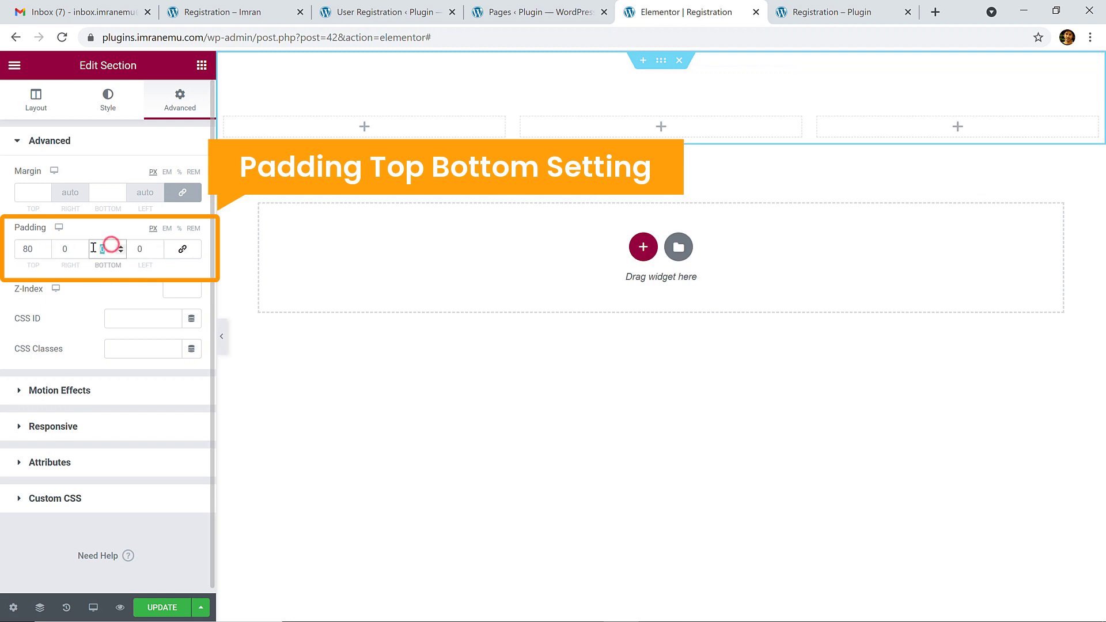
pyautogui.write('80')
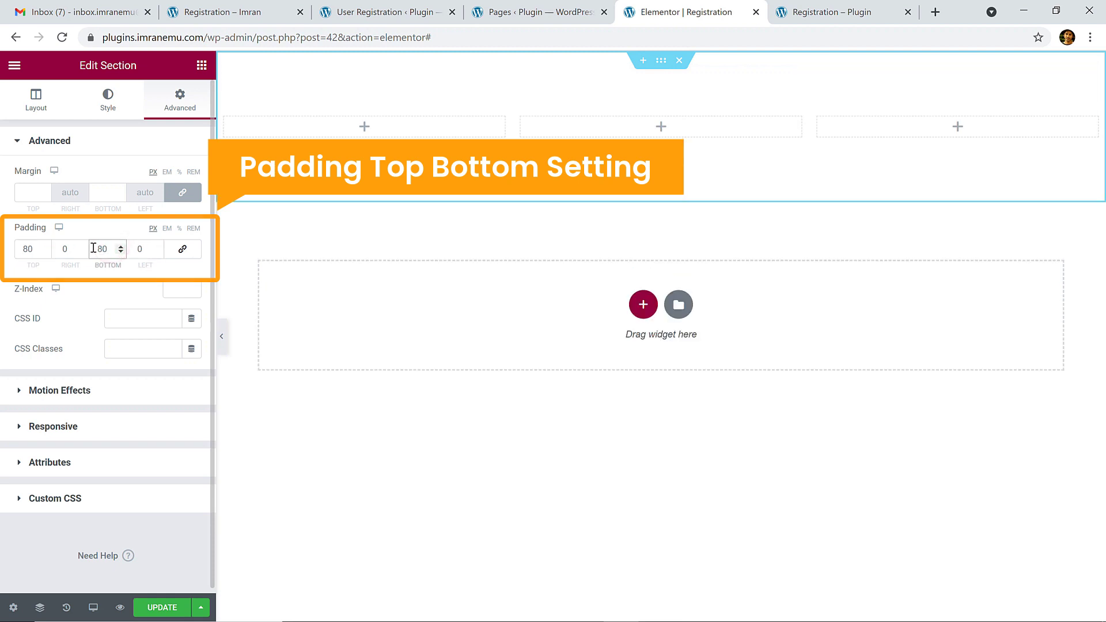
pyautogui.click(38, 104)
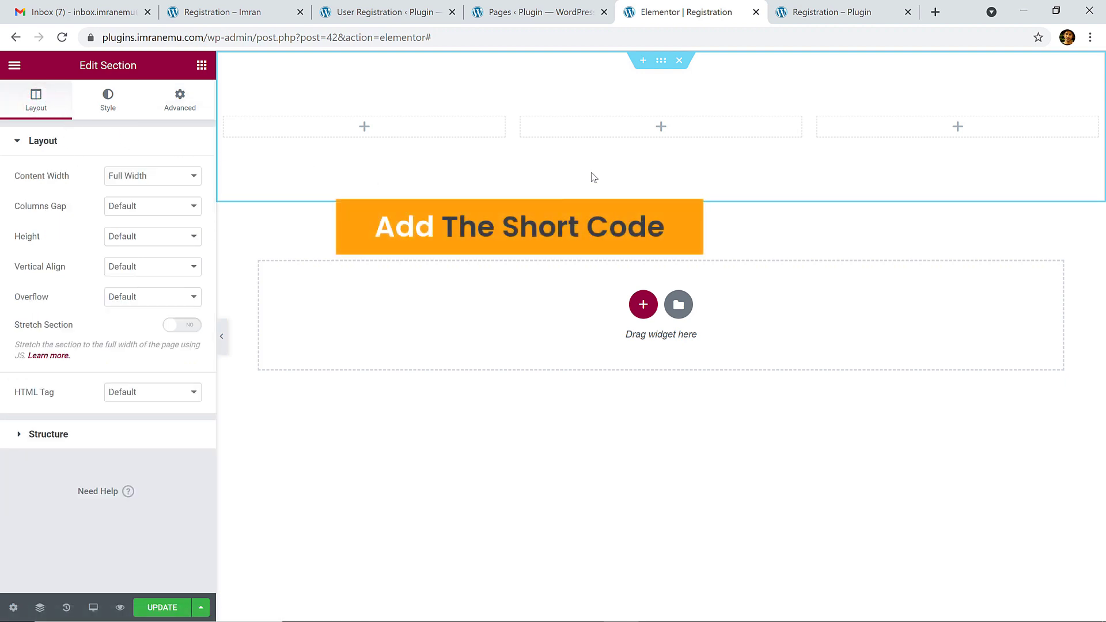
# Step: Find the Shortcode widget and place it in the middle column of the section
pyautogui.click(663, 127)
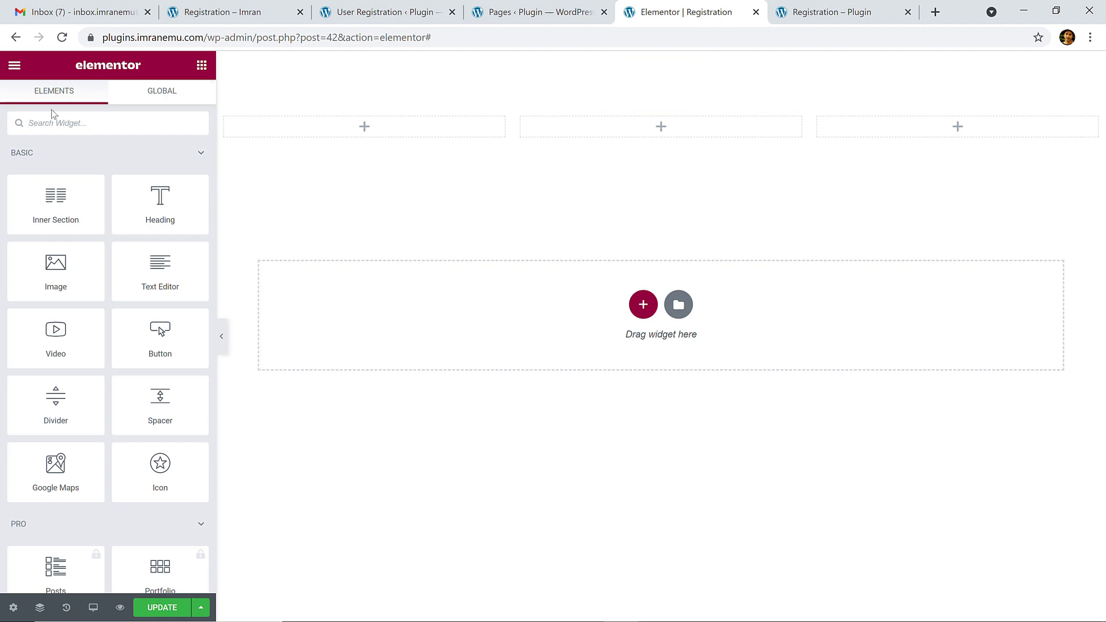
pyautogui.click(45, 130)
pyautogui.write('s')
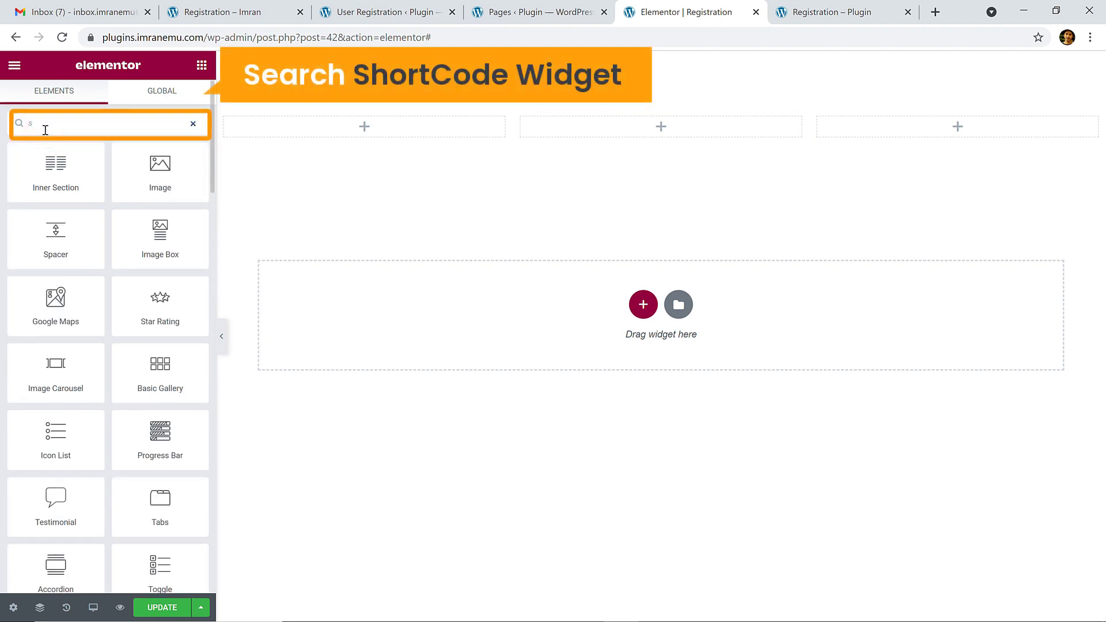
pyautogui.write('ho')
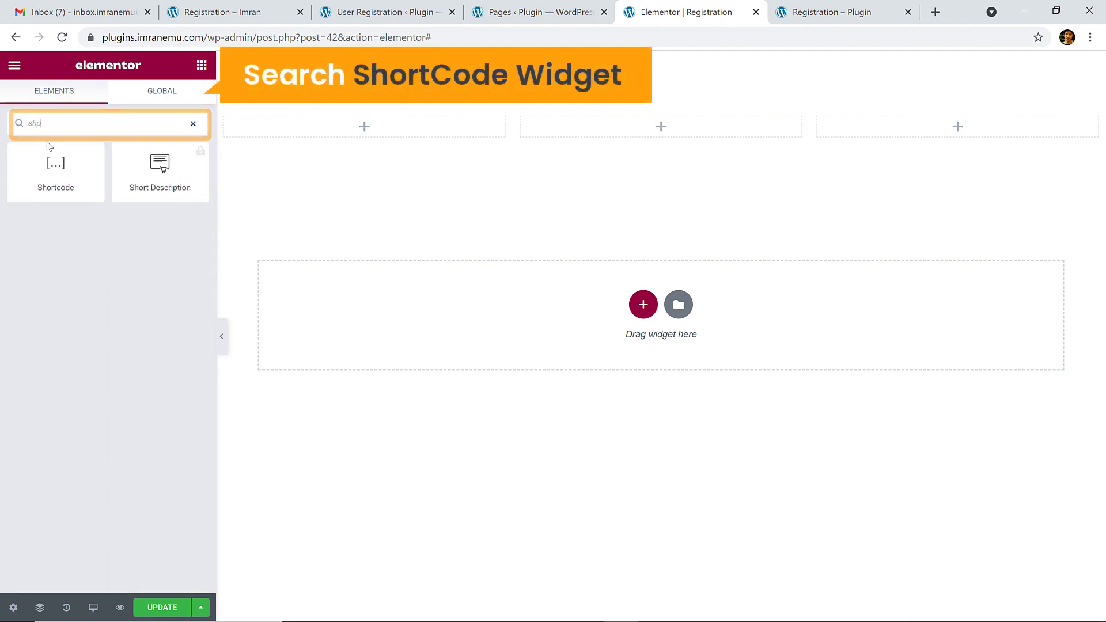
pyautogui.moveTo(60, 167); pyautogui.dragTo(659, 121)
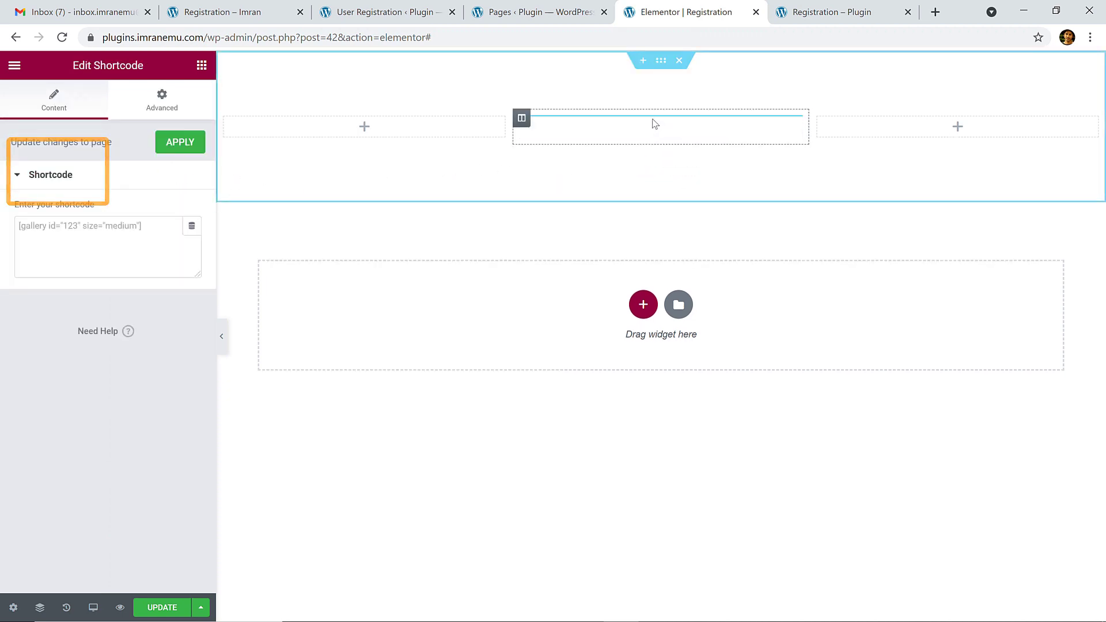
# Step: Copy the Registration Form's shortcode from the User Registration list, paste it into the Shortcode widget, and update the page
pyautogui.click(84, 229)
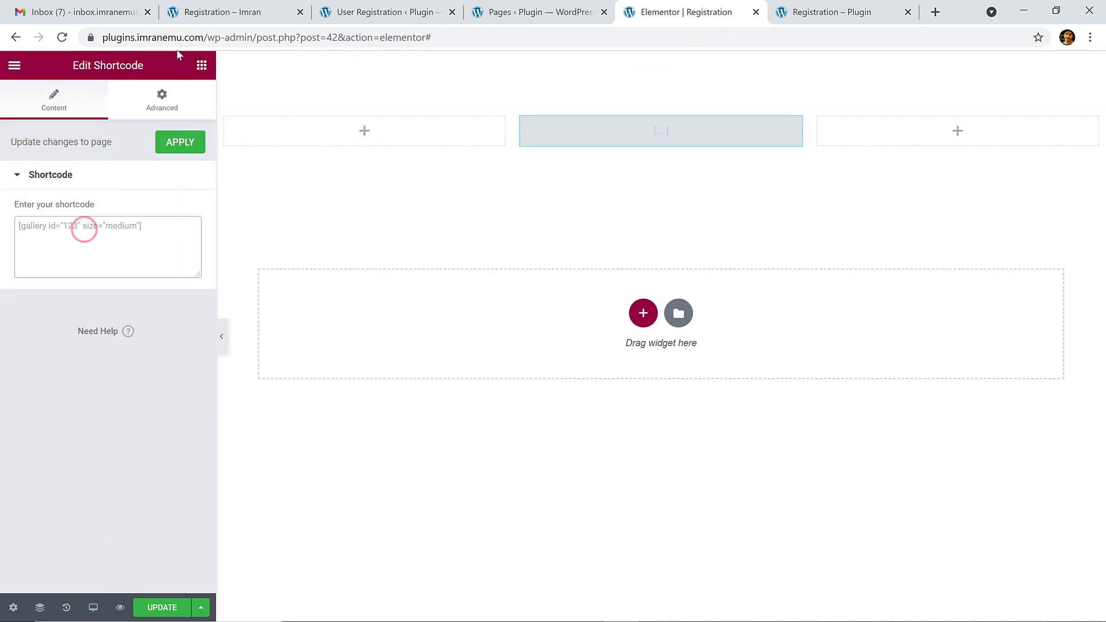
pyautogui.click(219, 12)
pyautogui.click(407, 14)
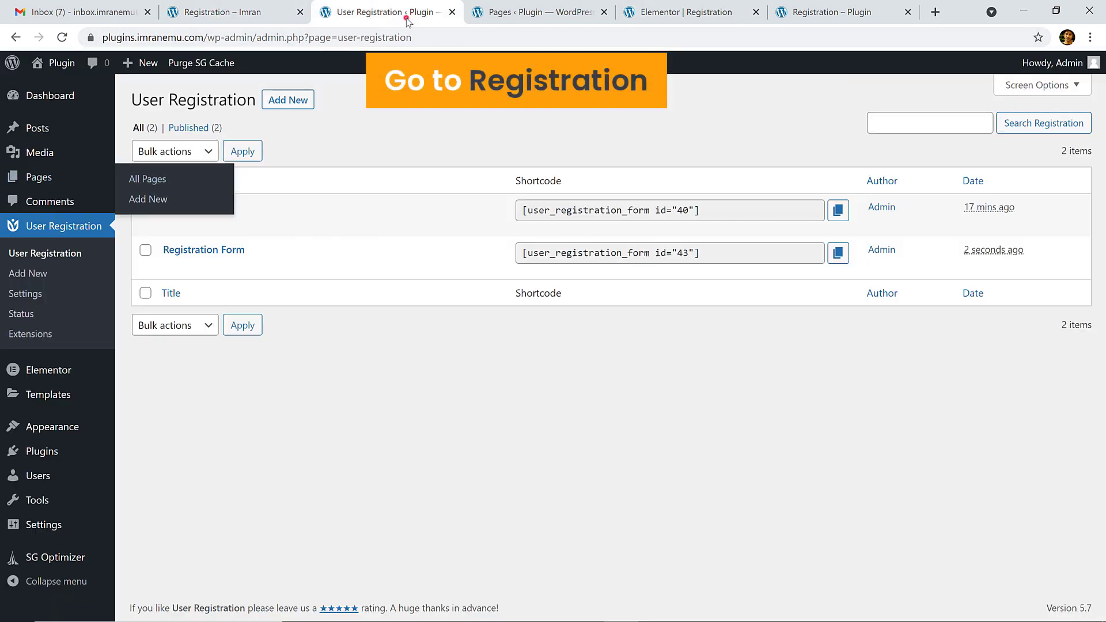
pyautogui.click(838, 253)
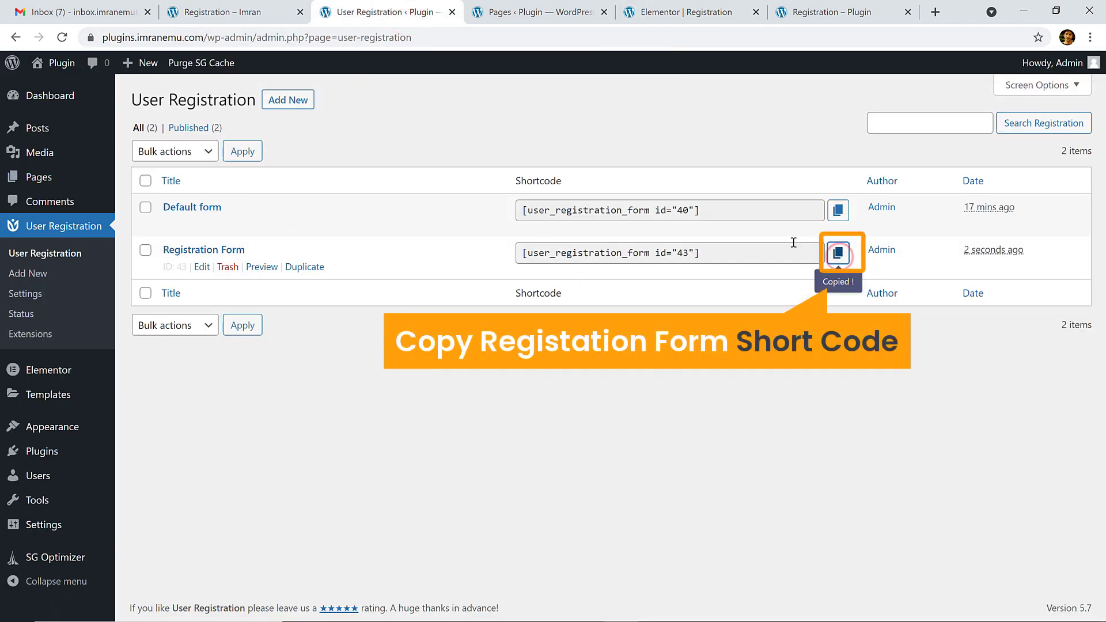
pyautogui.click(664, 14)
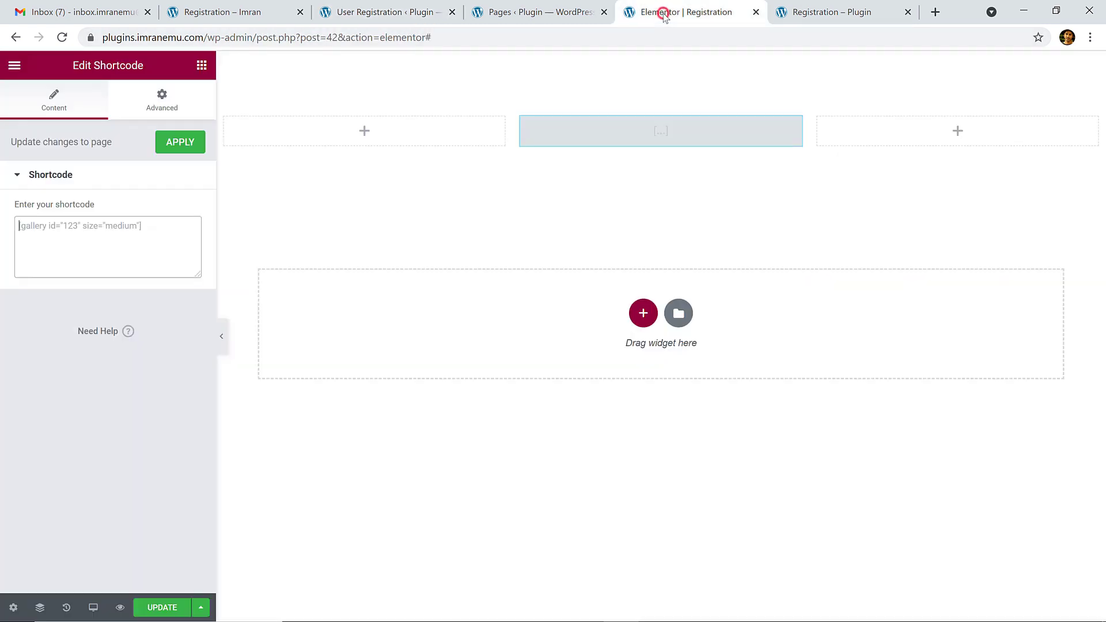
pyautogui.click(44, 236)
pyautogui.hotkey('ctrl', 'v')
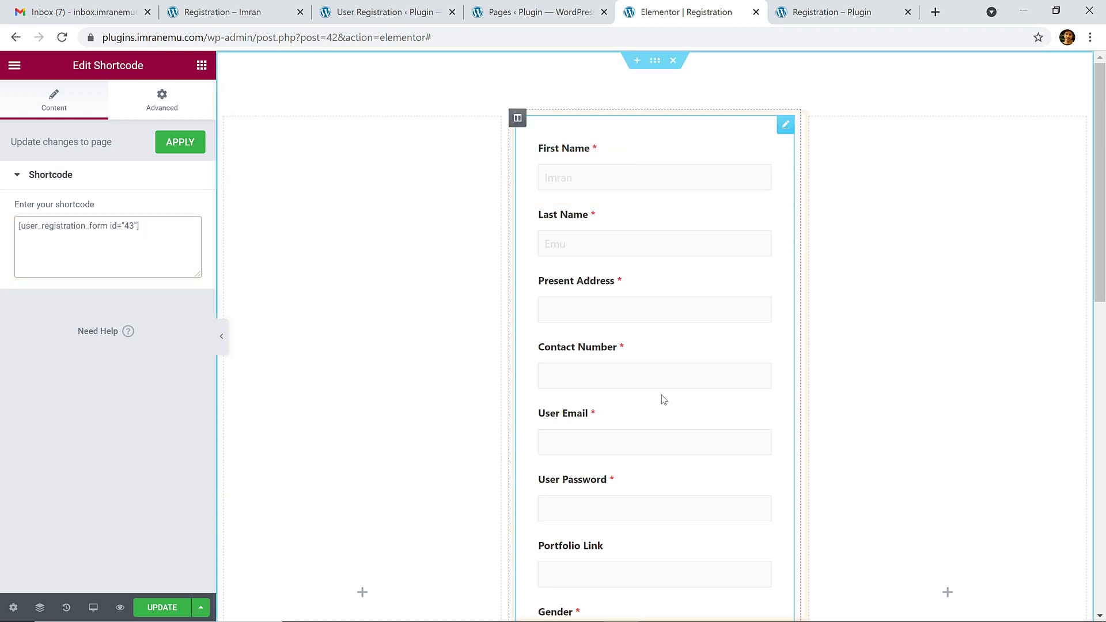
pyautogui.scroll(-1, 658, 400)
pyautogui.scroll(-8, 658, 401)
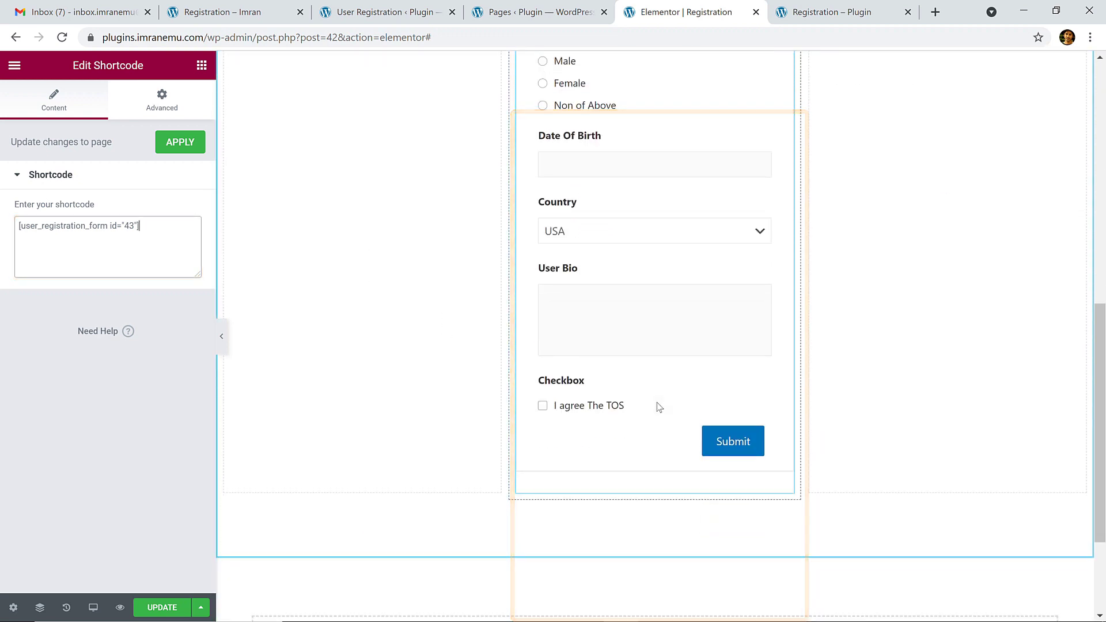
pyautogui.click(164, 608)
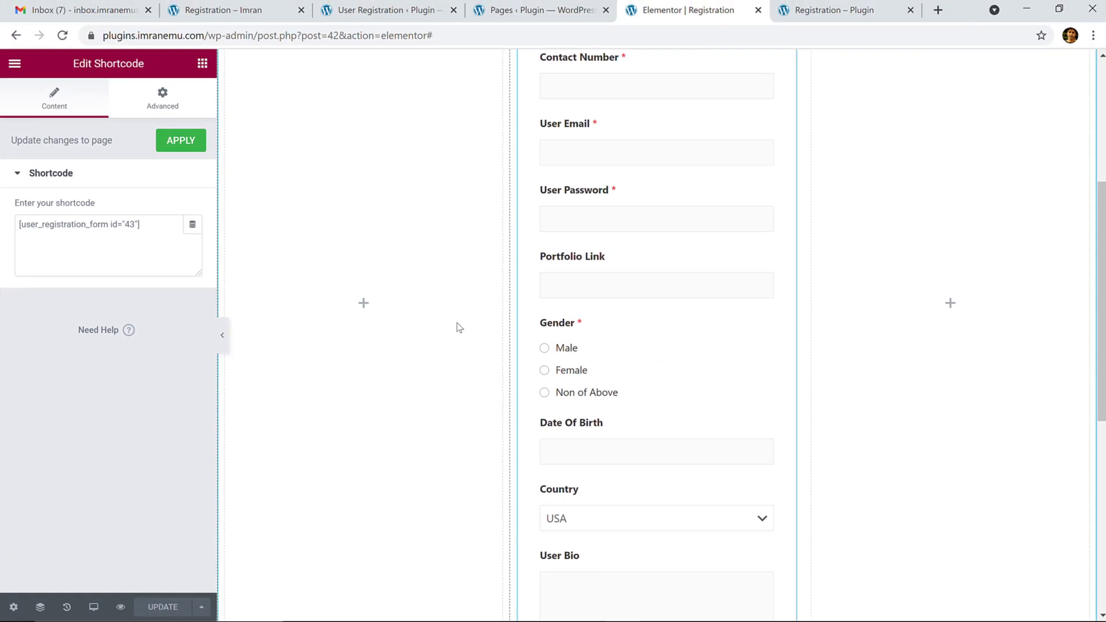
# Step: Widen the middle column to about 48% of the section by moving both of its borders outward
pyautogui.scroll(5, 459, 327)
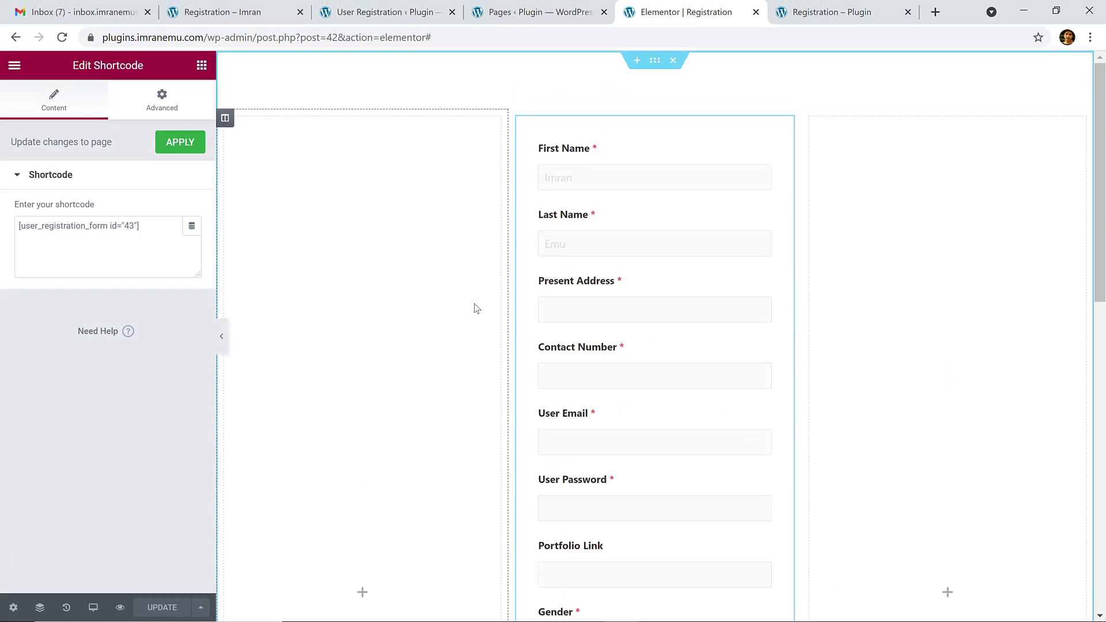
pyautogui.moveTo(509, 225); pyautogui.dragTo(427, 206)
pyautogui.moveTo(801, 265); pyautogui.dragTo(852, 277)
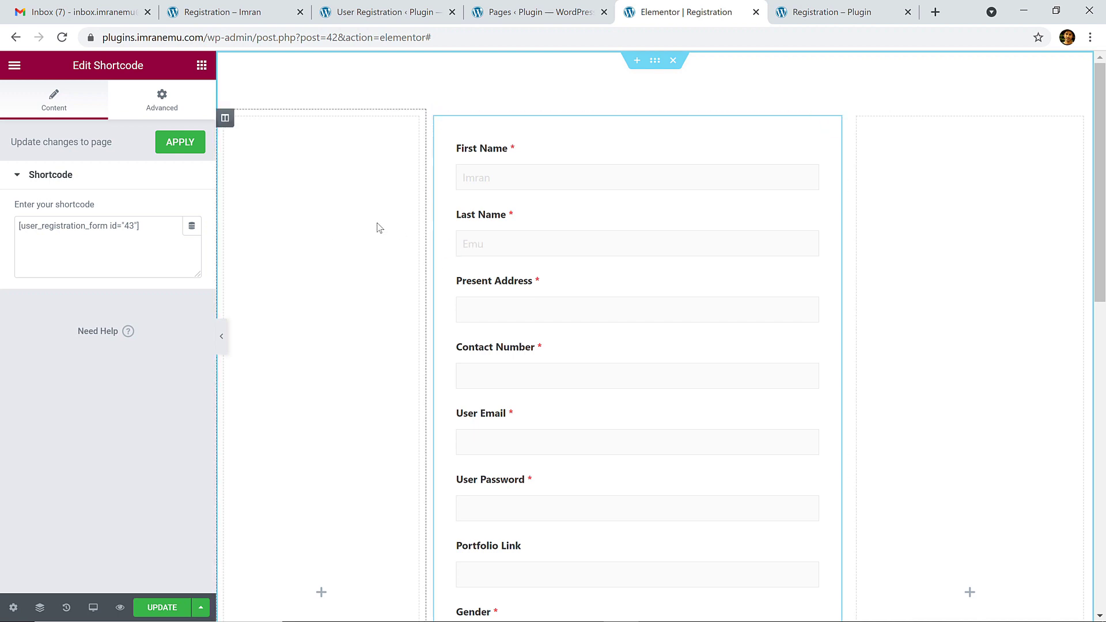
# Step: Examine the sample registration page's background and form layout, and return to the Elementor editor
pyautogui.scroll(-5, 376, 223)
pyautogui.click(205, 10)
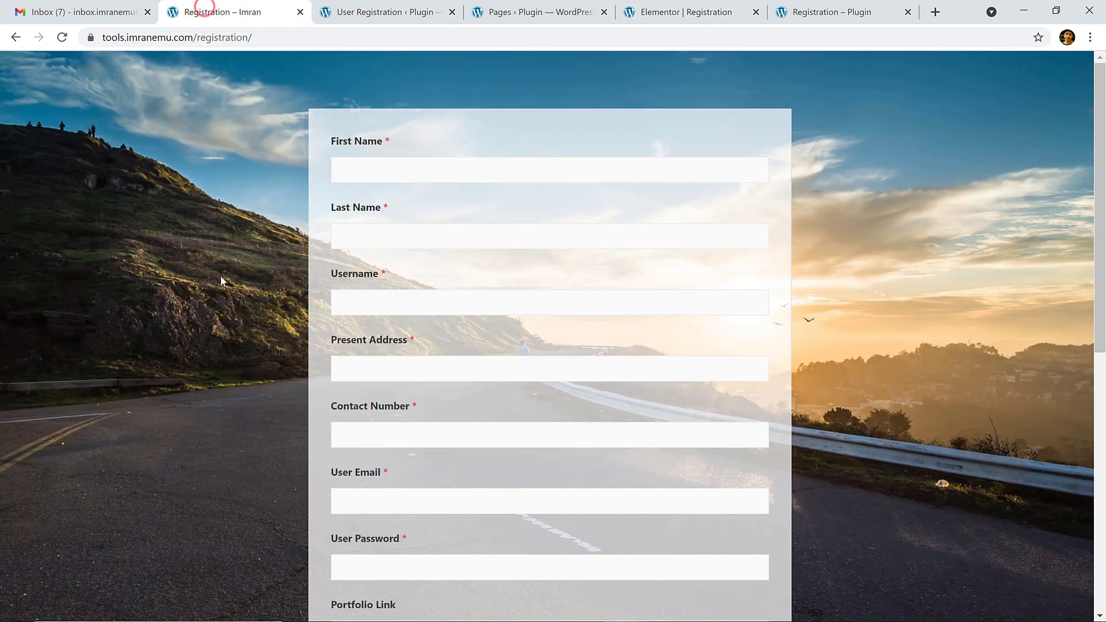
pyautogui.scroll(-5, 221, 281)
pyautogui.scroll(5, 242, 230)
pyautogui.click(367, 13)
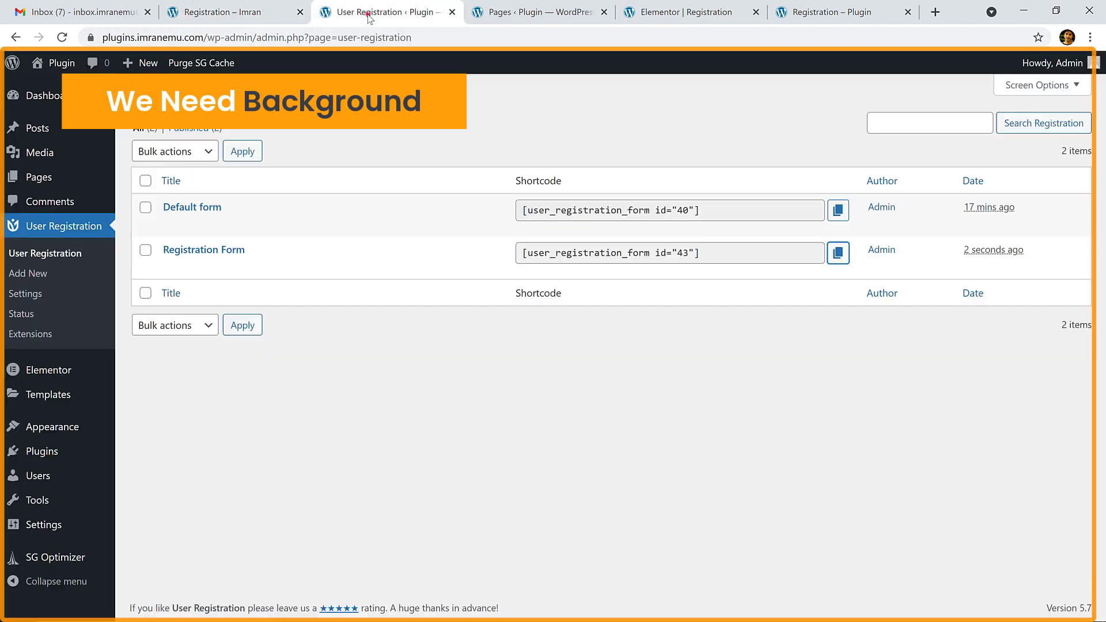
pyautogui.click(511, 12)
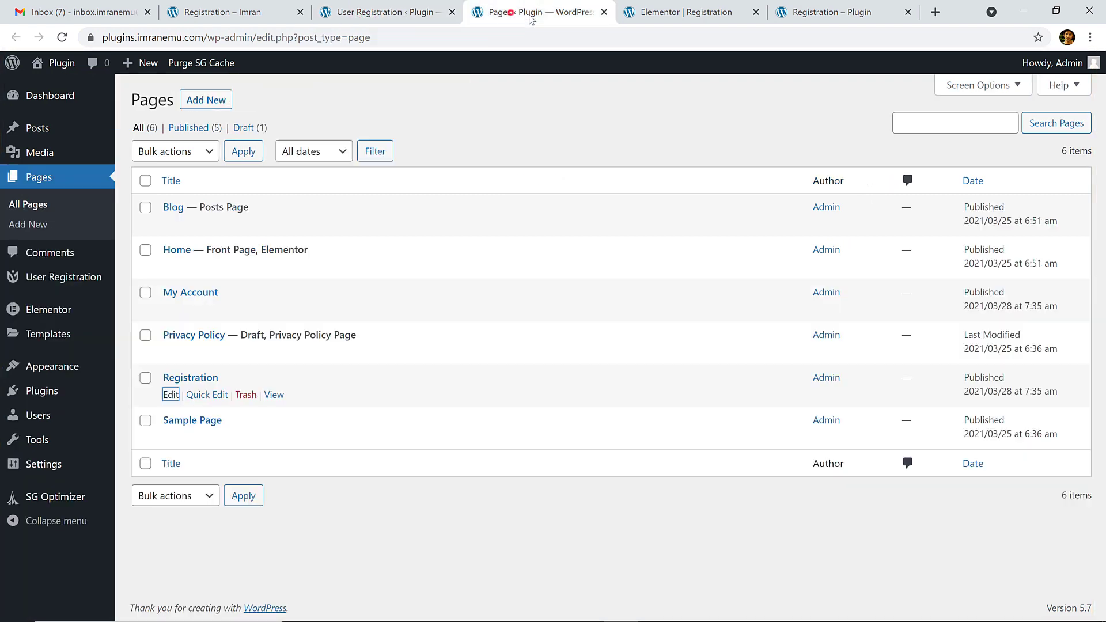
pyautogui.click(673, 11)
pyautogui.scroll(5, 548, 143)
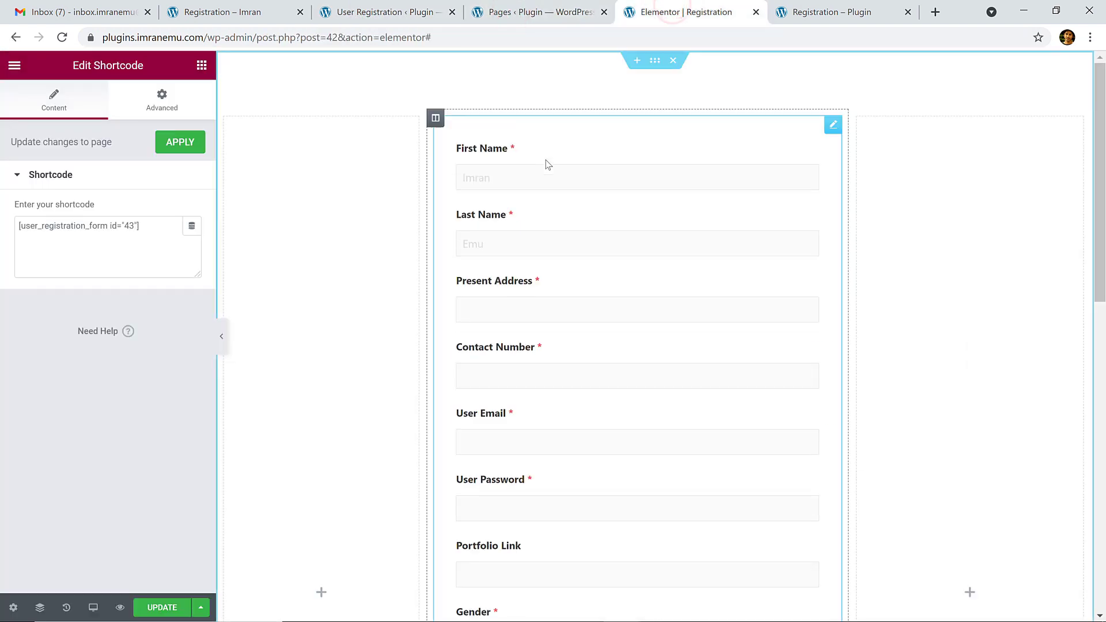
# Step: Give the section a Classic background and upload and insert the road-two image as its background picture
pyautogui.click(655, 61)
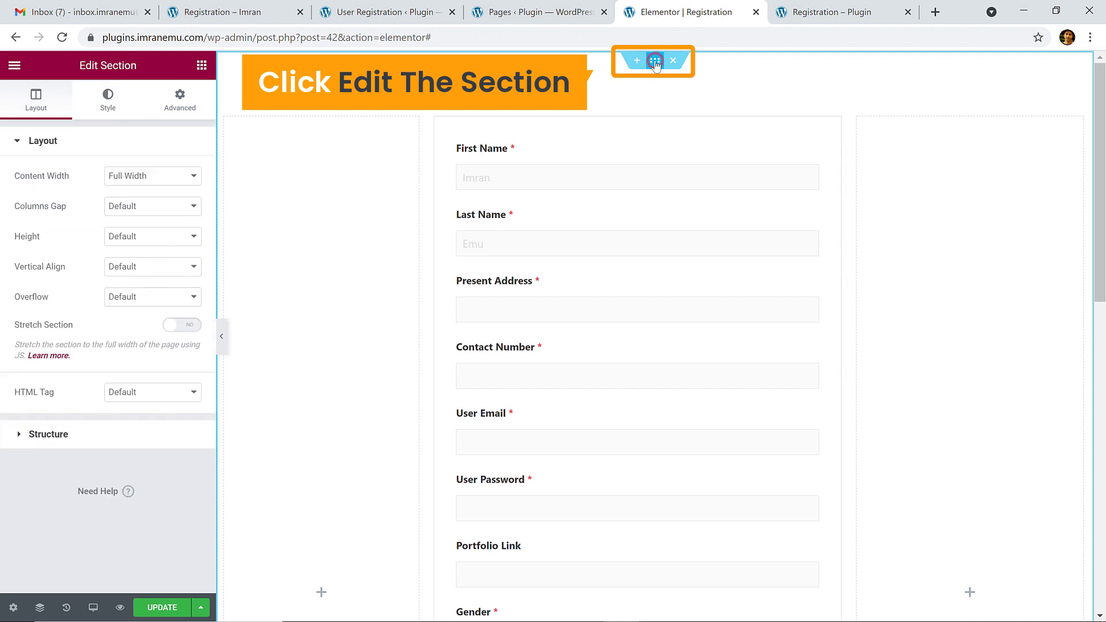
pyautogui.click(107, 107)
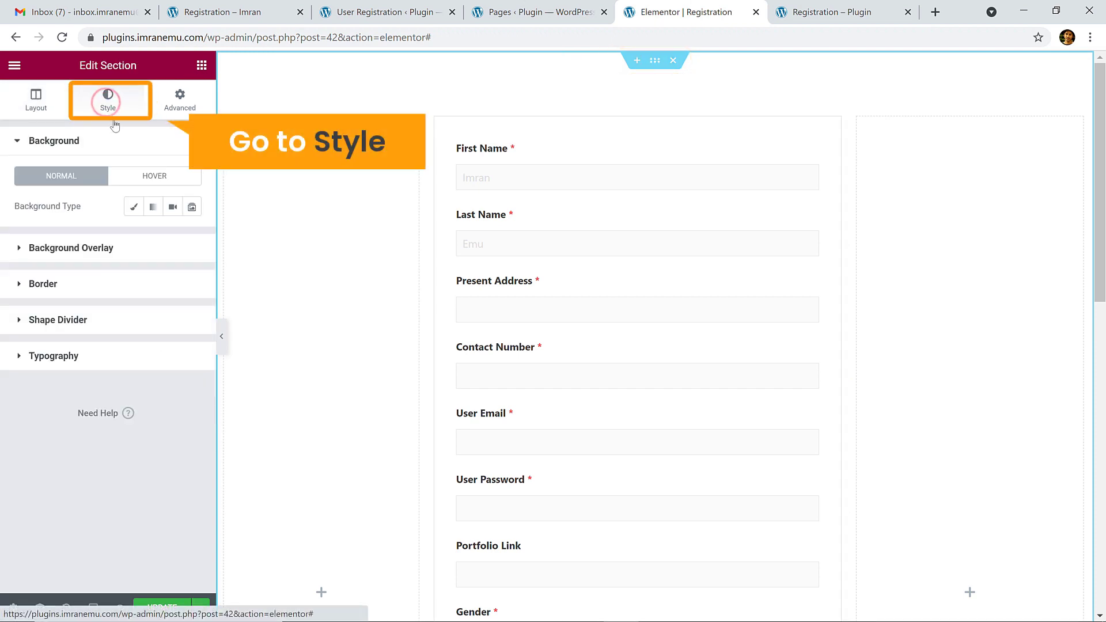
pyautogui.click(134, 209)
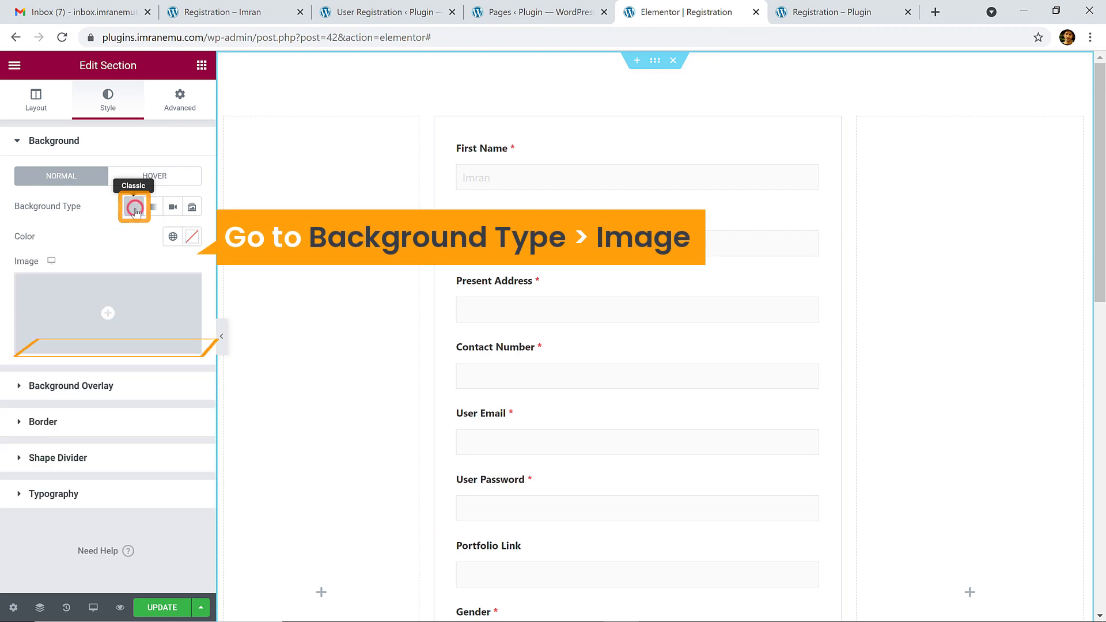
pyautogui.click(105, 316)
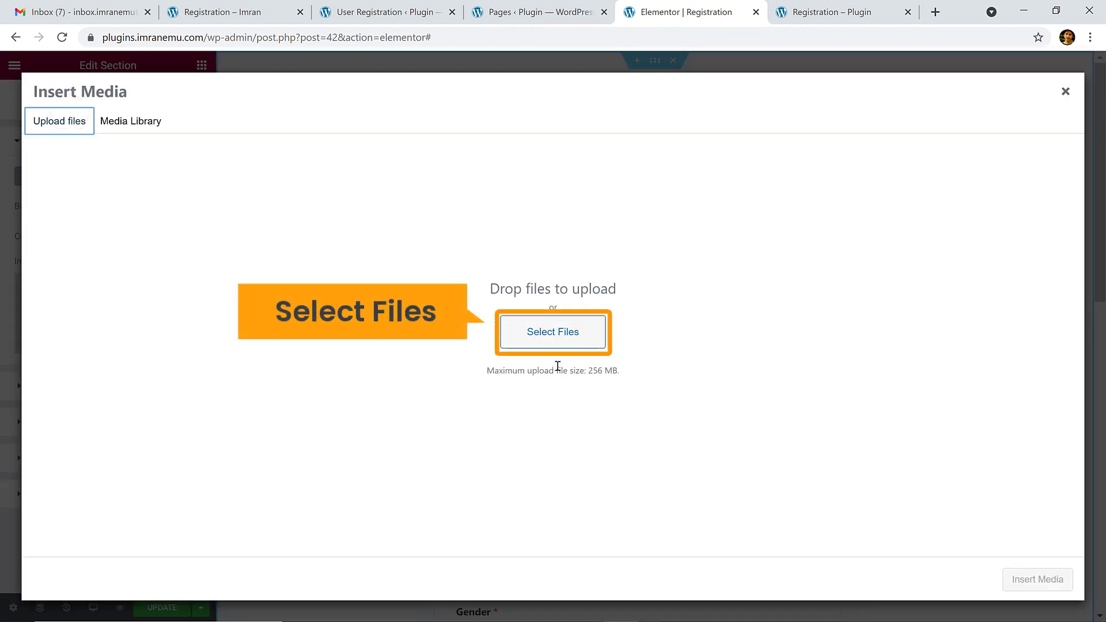
pyautogui.click(545, 339)
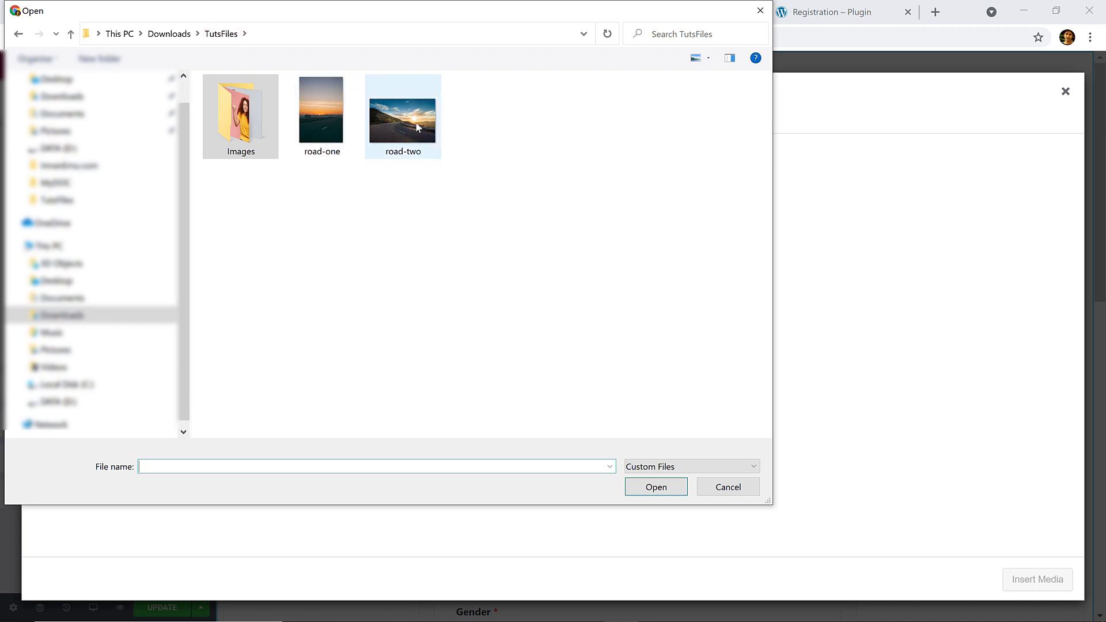
pyautogui.doubleClick(419, 127)
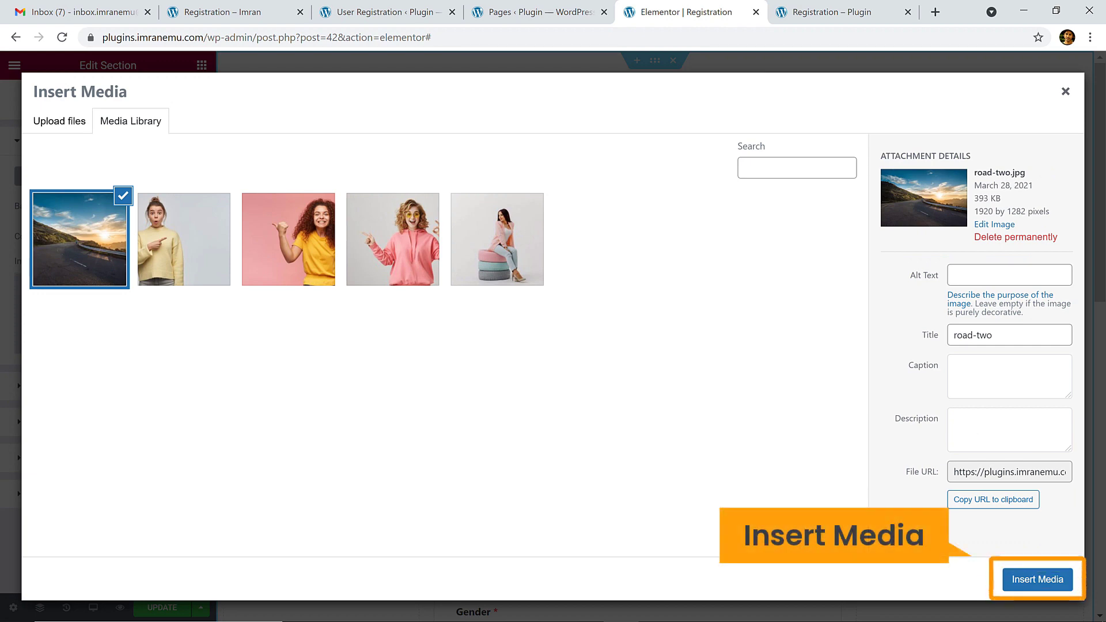
pyautogui.click(1037, 584)
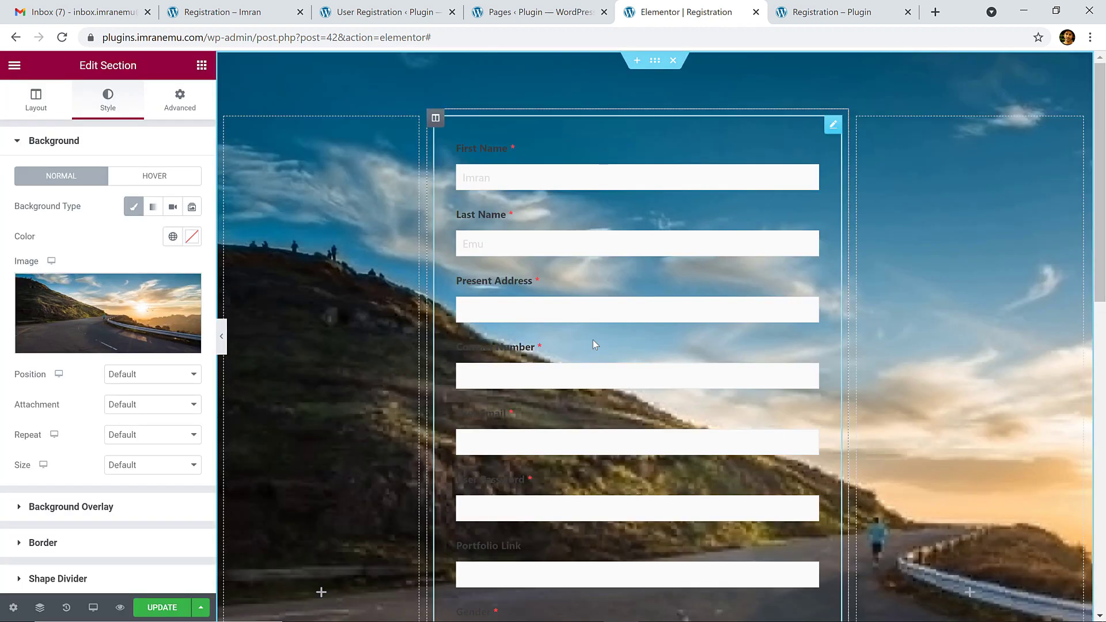
# Step: Set the section background image's position to Center Center and its size to Cover, and update the page
pyautogui.scroll(-10, 591, 339)
pyautogui.scroll(-1, 588, 334)
pyautogui.scroll(8, 589, 334)
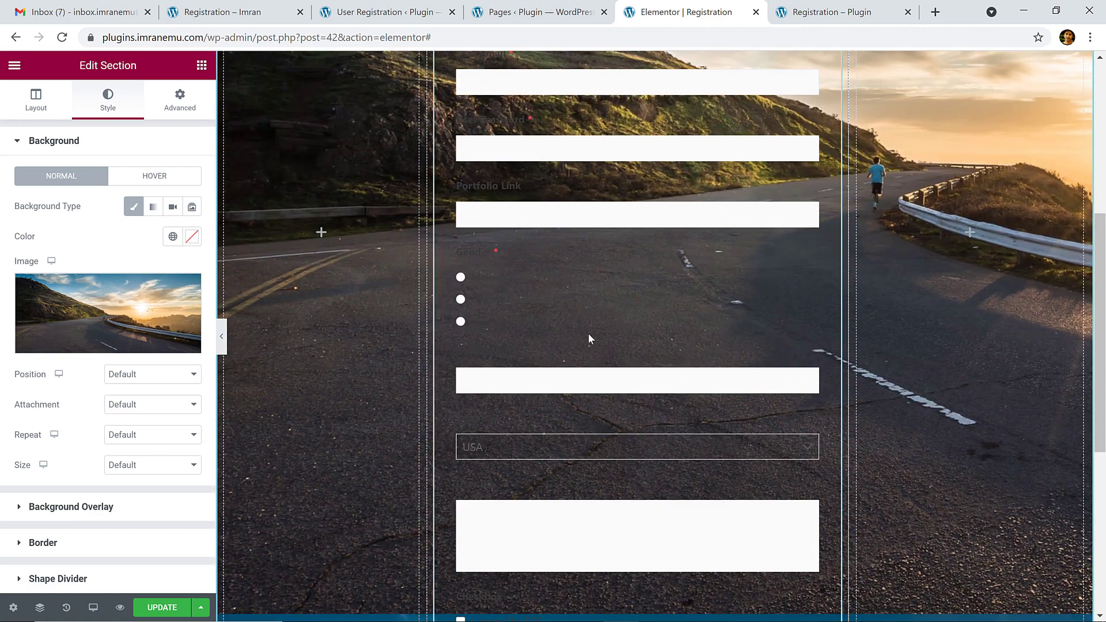
pyautogui.moveTo(153, 336)
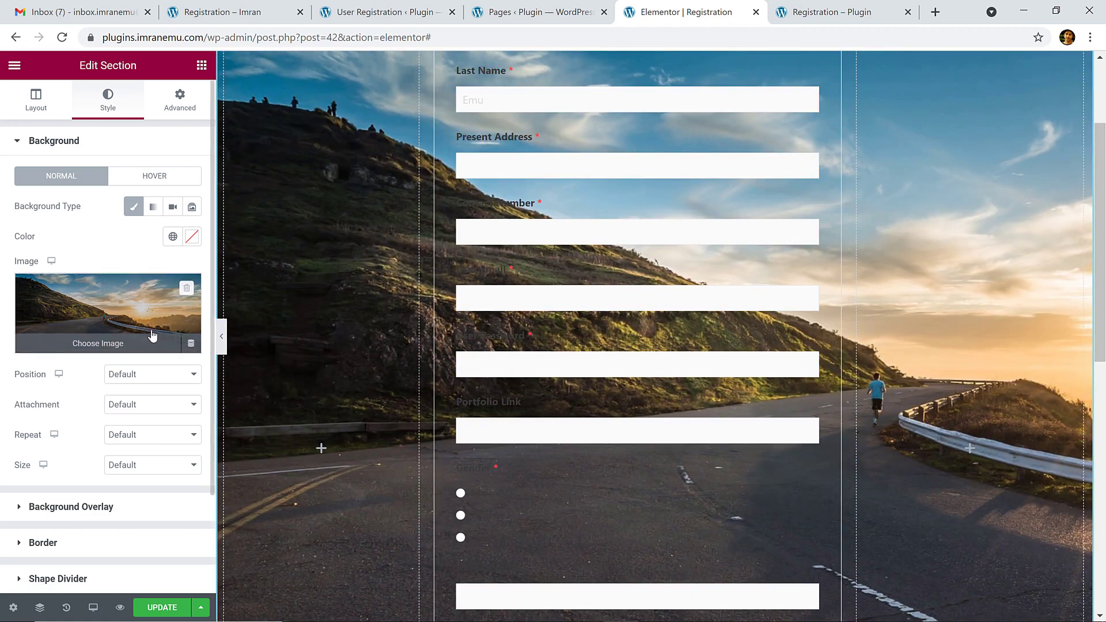
pyautogui.click(151, 376)
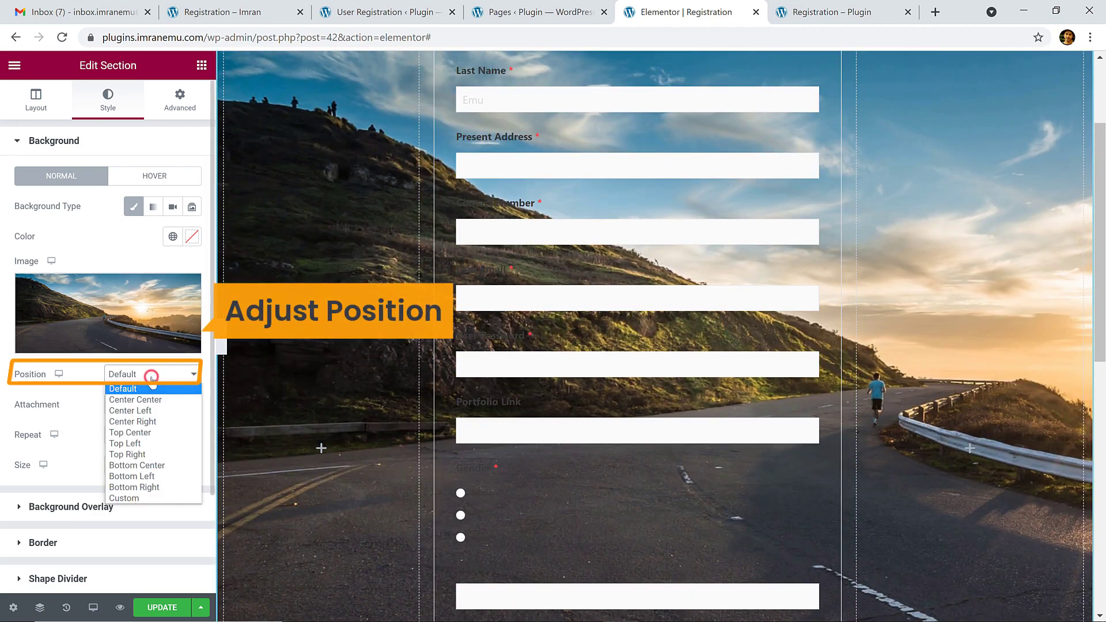
pyautogui.click(152, 398)
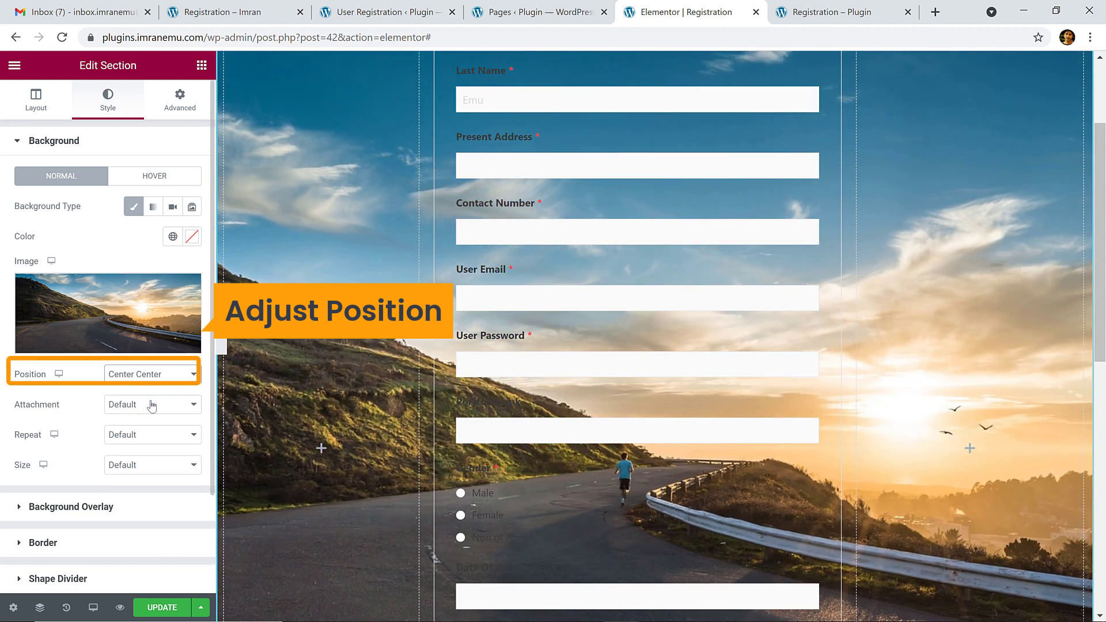
pyautogui.click(156, 466)
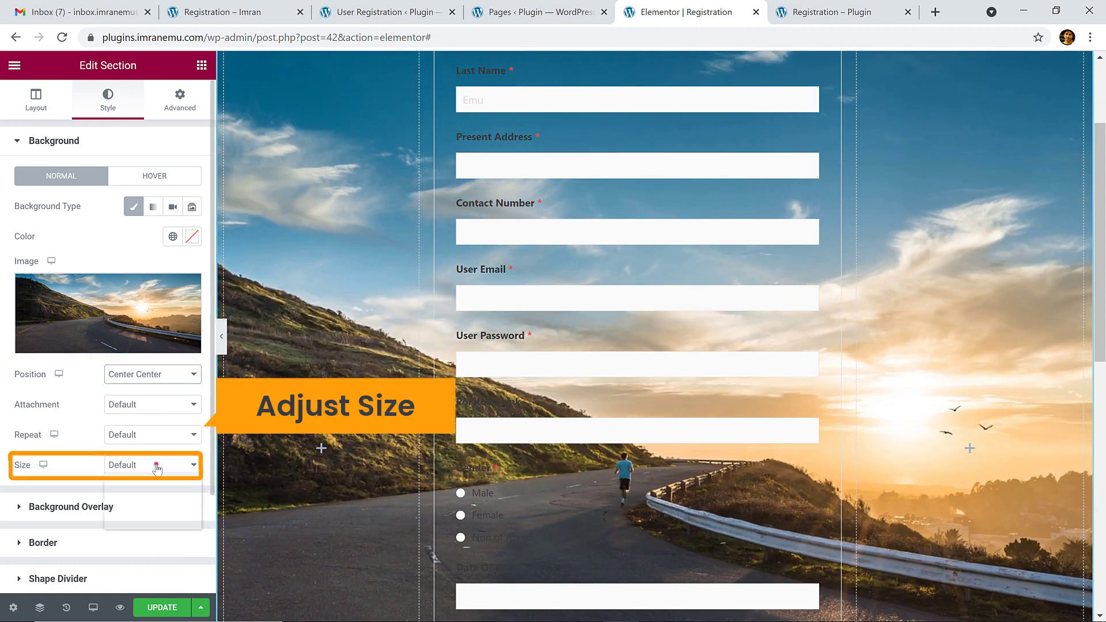
pyautogui.click(148, 503)
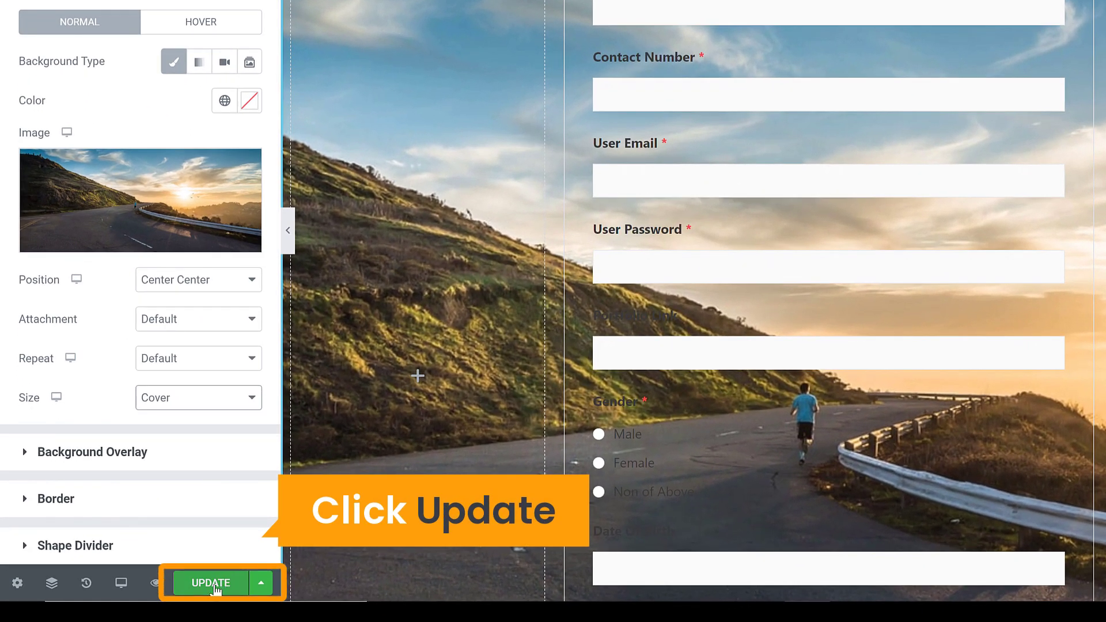
pyautogui.click(213, 584)
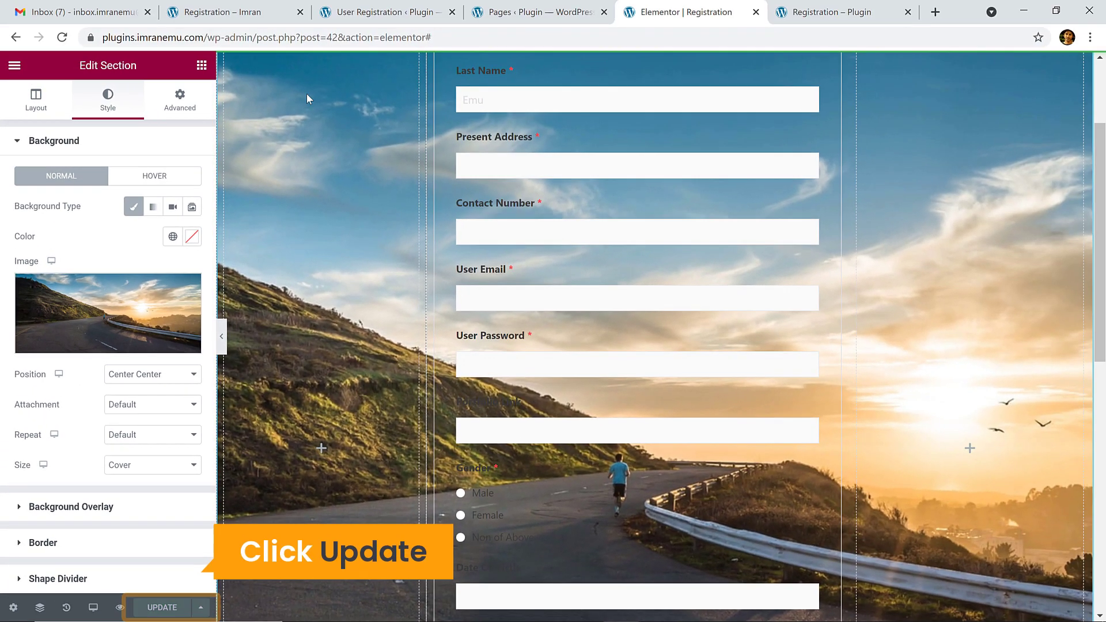
# Step: Check the form column's translucent styling on the sample registration page and return to the page being edited
pyautogui.click(249, 5)
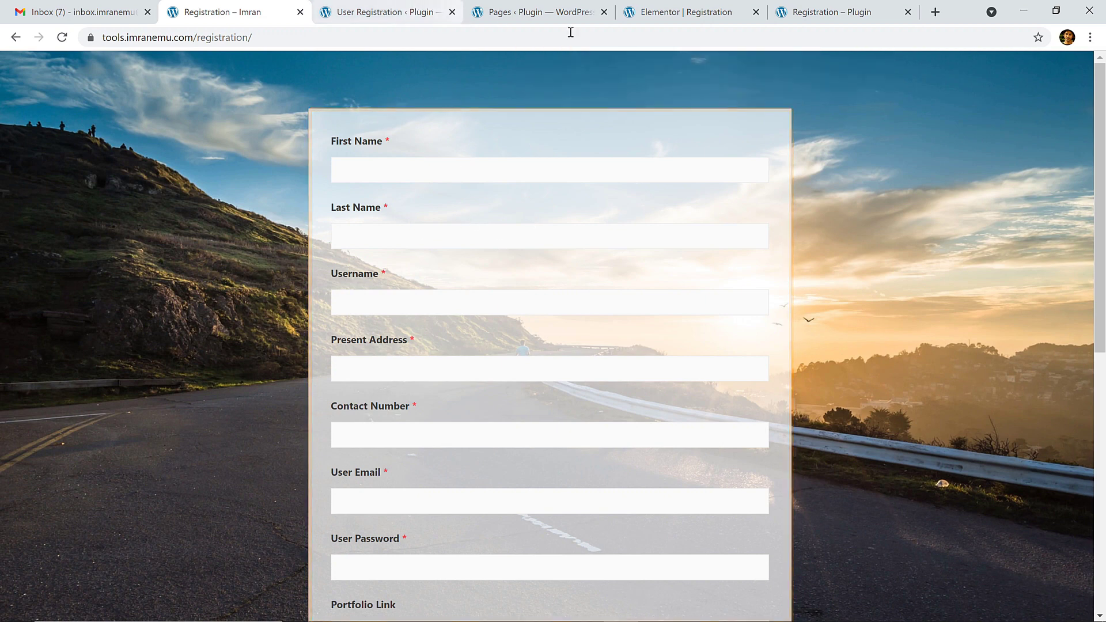
pyautogui.click(696, 13)
pyautogui.scroll(3, 663, 220)
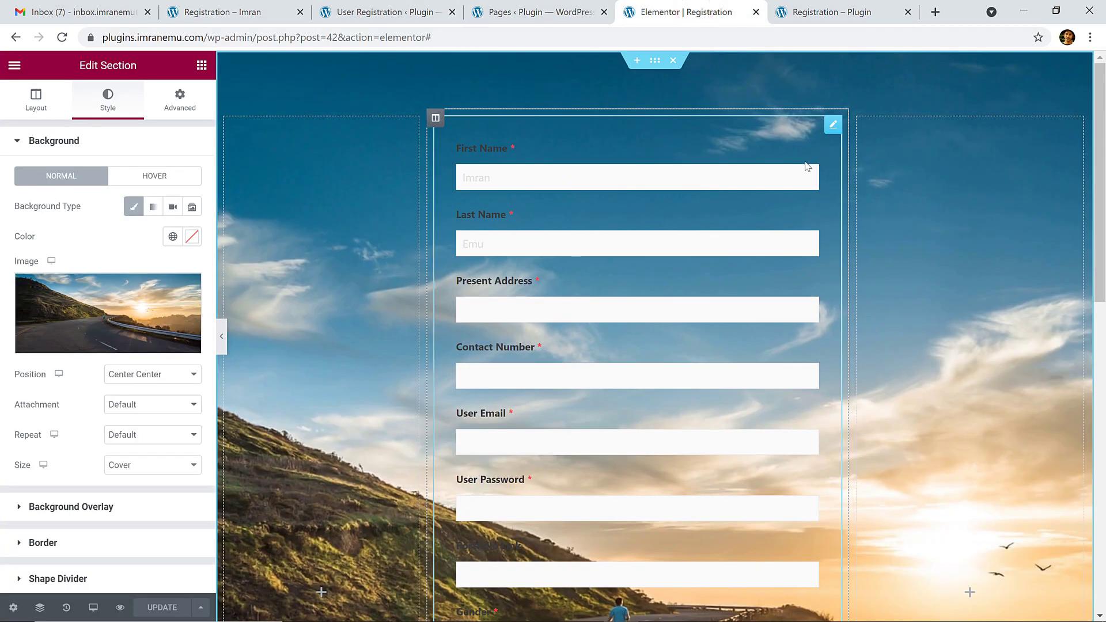
# Step: Give the middle column holding the form a Classic background with a white color, #ffffff
pyautogui.click(834, 126)
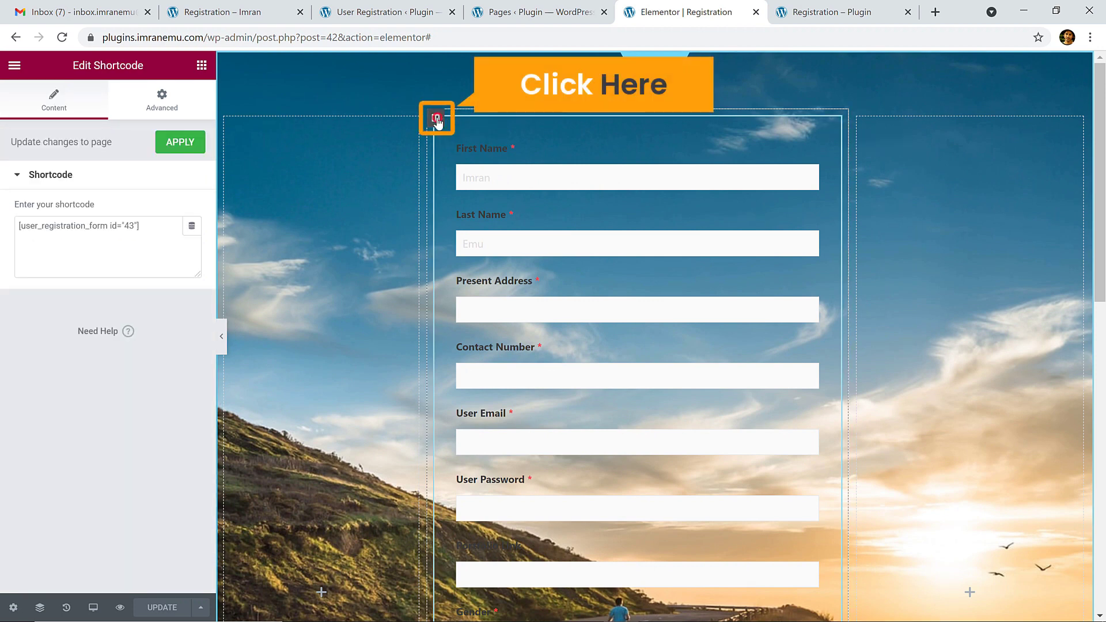
pyautogui.click(436, 119)
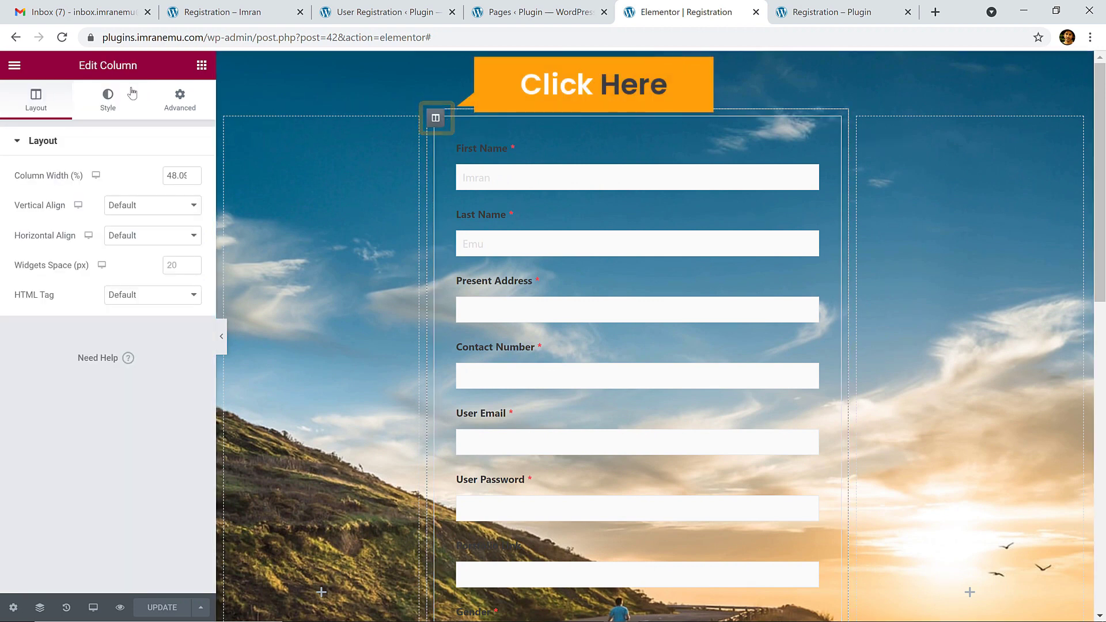
pyautogui.click(109, 98)
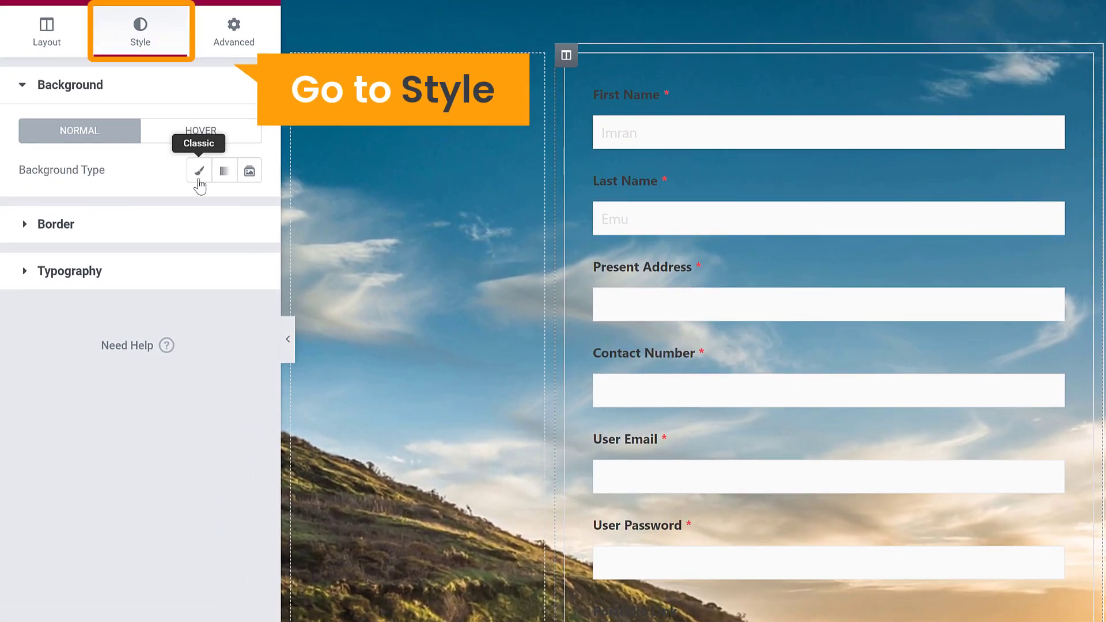
pyautogui.click(160, 202)
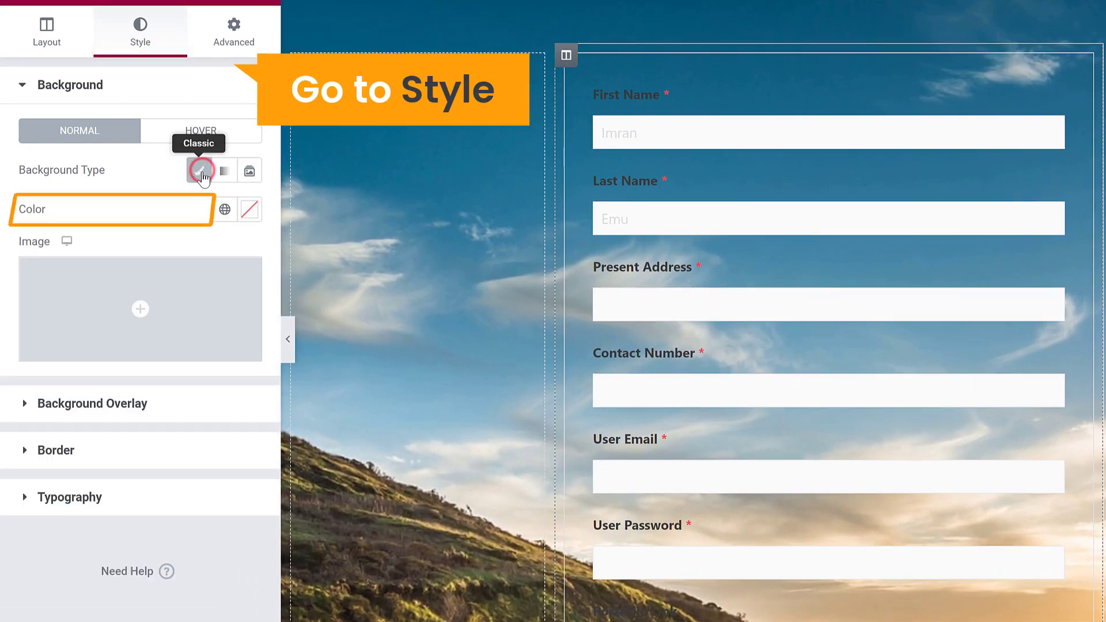
pyautogui.click(250, 210)
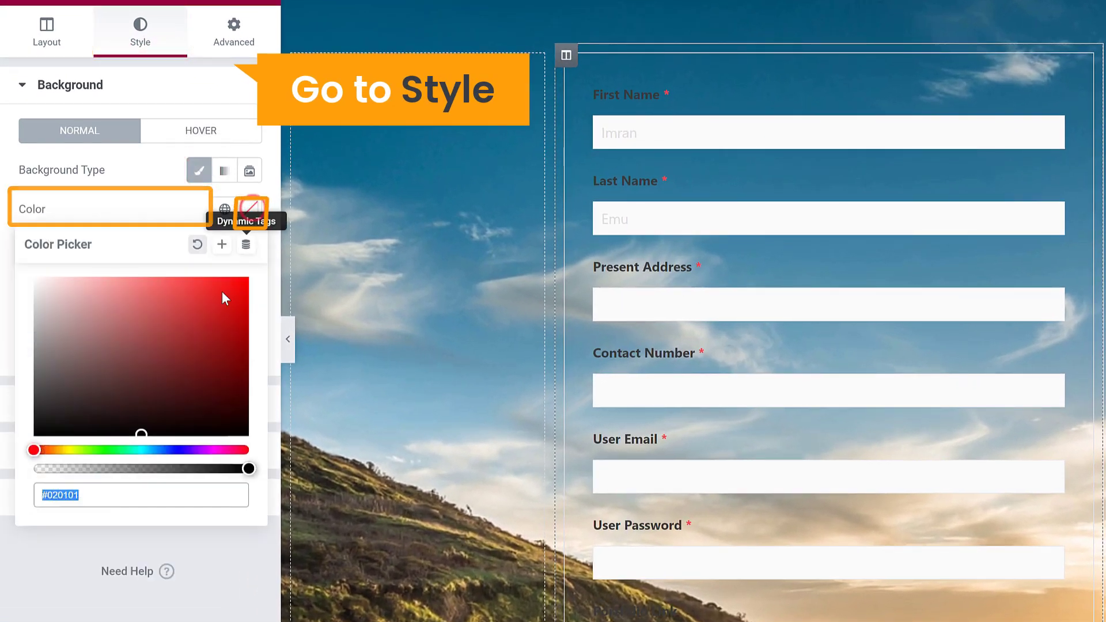
pyautogui.click(102, 502)
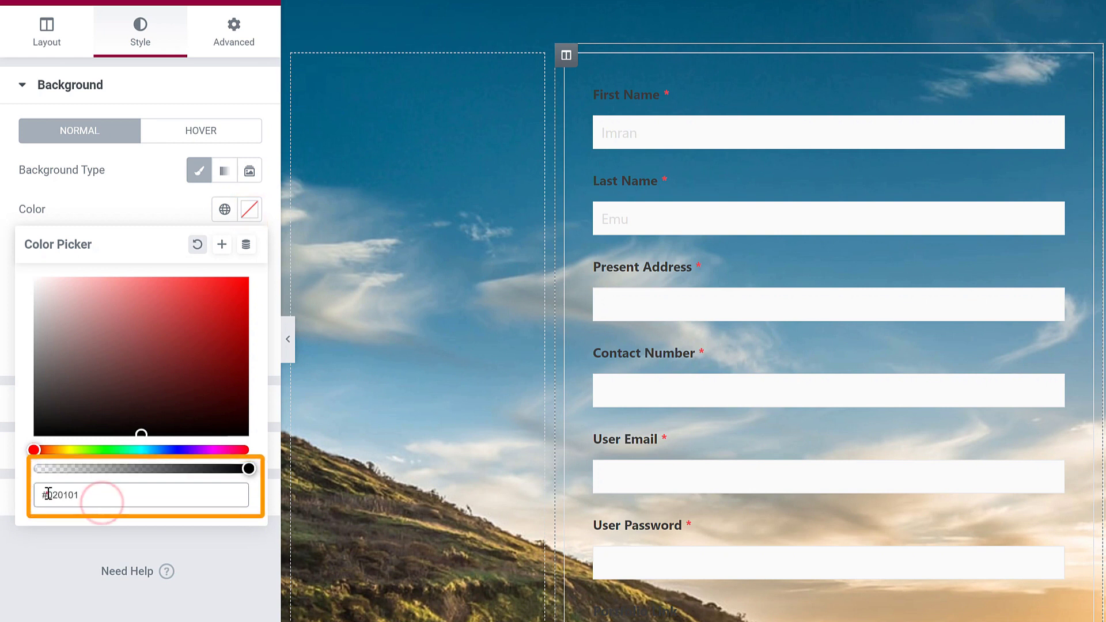
pyautogui.moveTo(48, 495); pyautogui.dragTo(128, 519)
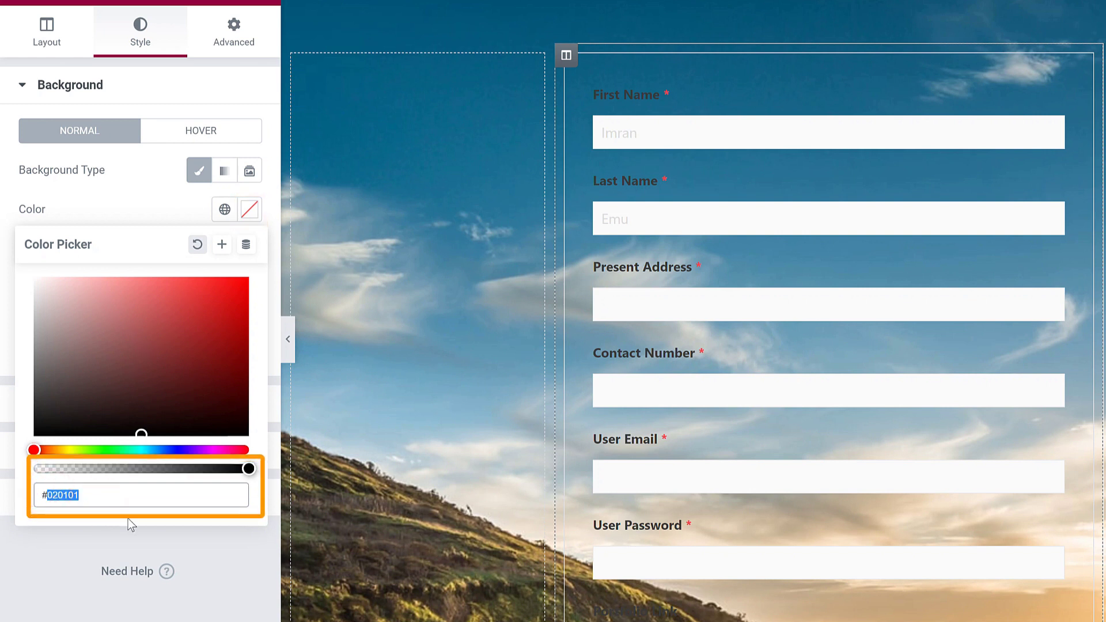
pyautogui.press('BackSpace')
pyautogui.write('fff')
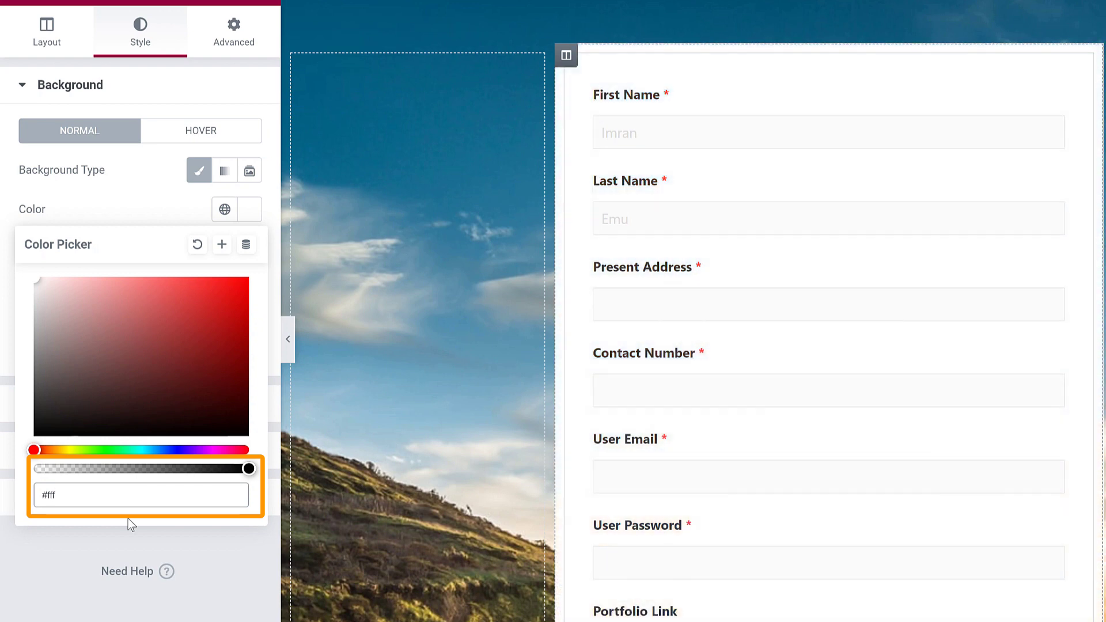
pyautogui.write('fff')
# Step: Make the column's white background semi-transparent at #FFFFFFBA and update the page
pyautogui.moveTo(246, 470); pyautogui.dragTo(204, 521)
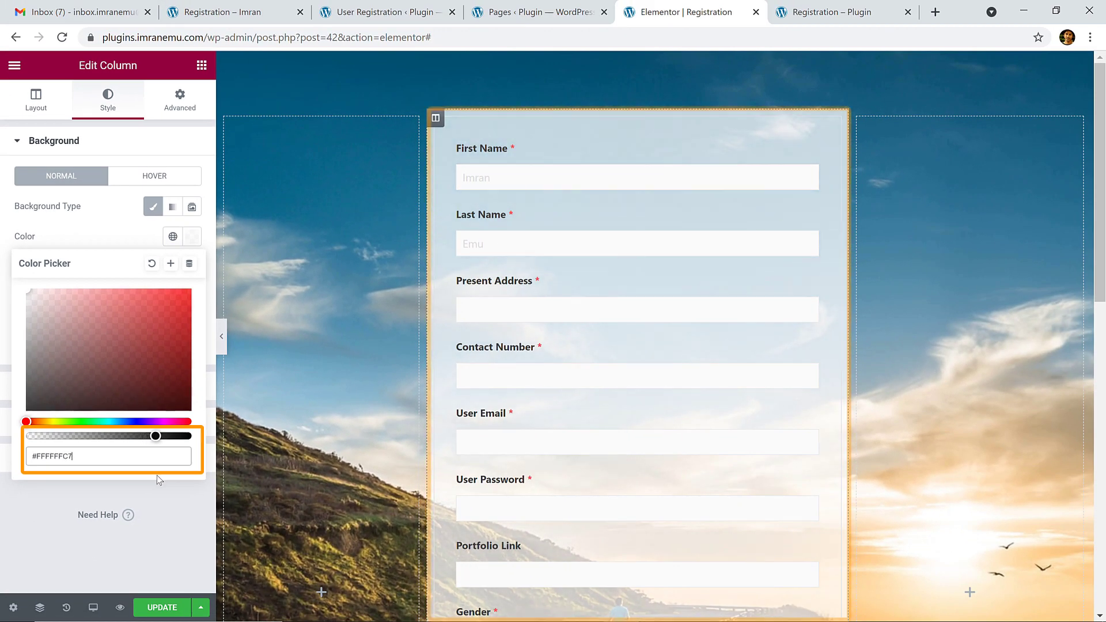
pyautogui.moveTo(156, 475)
pyautogui.mouseDown()
pyautogui.moveTo(175, 481)
pyautogui.moveTo(126, 478)
pyautogui.moveTo(140, 483)
pyautogui.mouseUp()
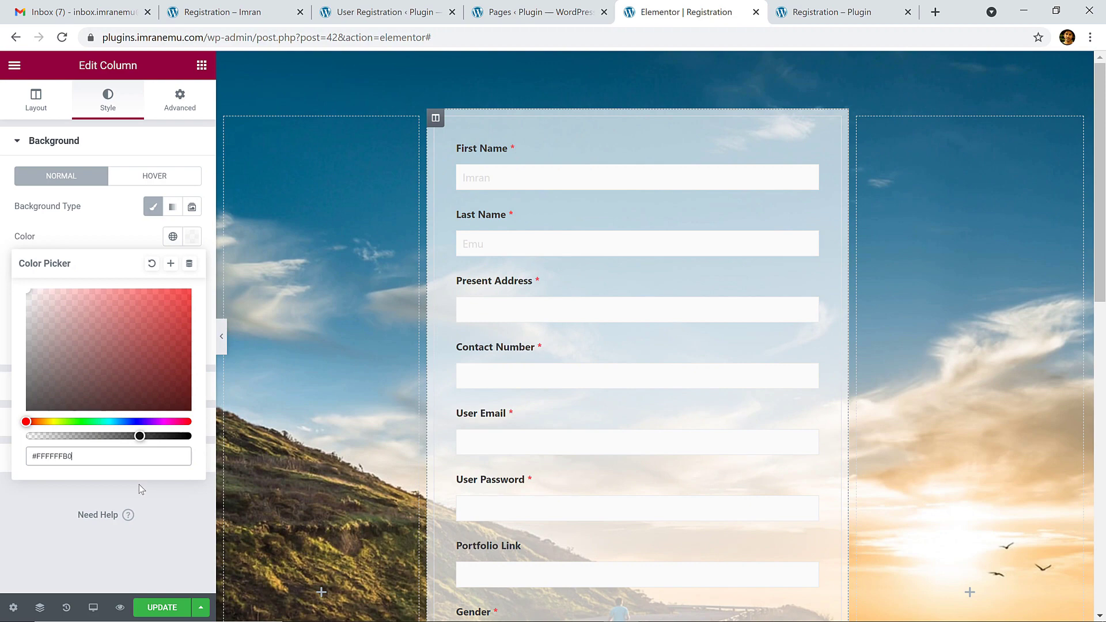
pyautogui.scroll(-3, 539, 406)
pyautogui.scroll(-3, 545, 405)
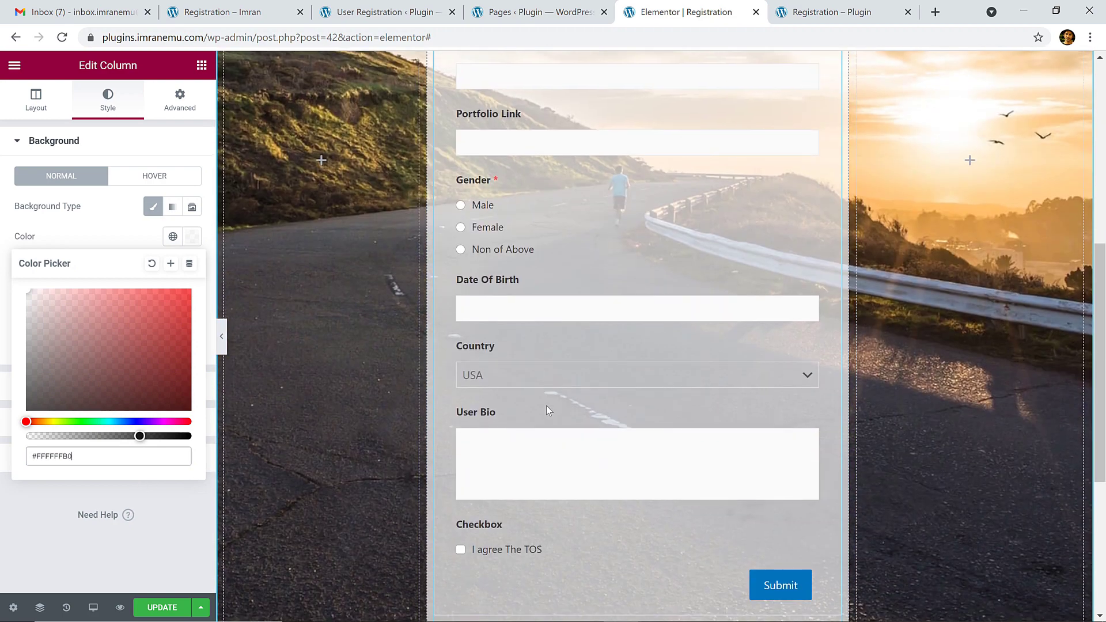
pyautogui.scroll(-3, 546, 407)
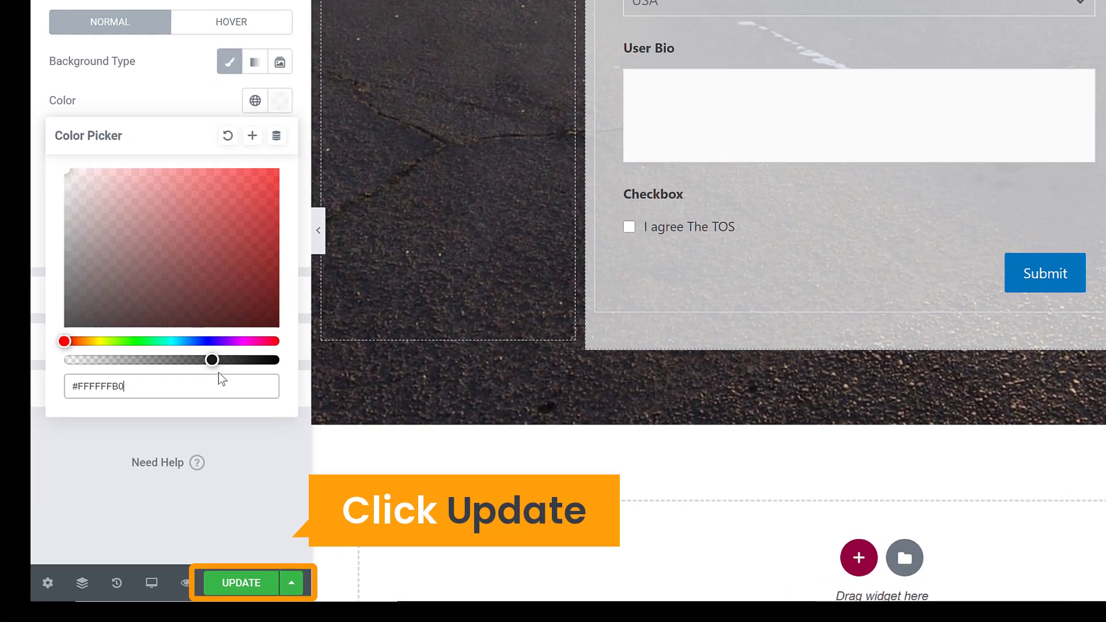
pyautogui.moveTo(145, 438); pyautogui.dragTo(145, 434)
pyautogui.moveTo(219, 362); pyautogui.dragTo(222, 362)
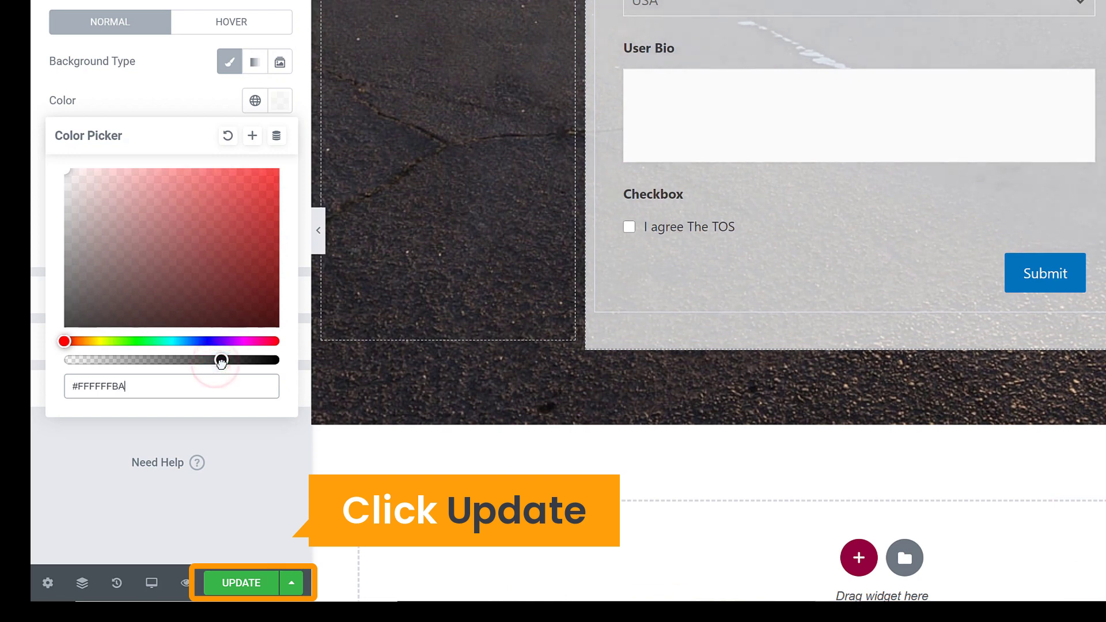
pyautogui.click(240, 588)
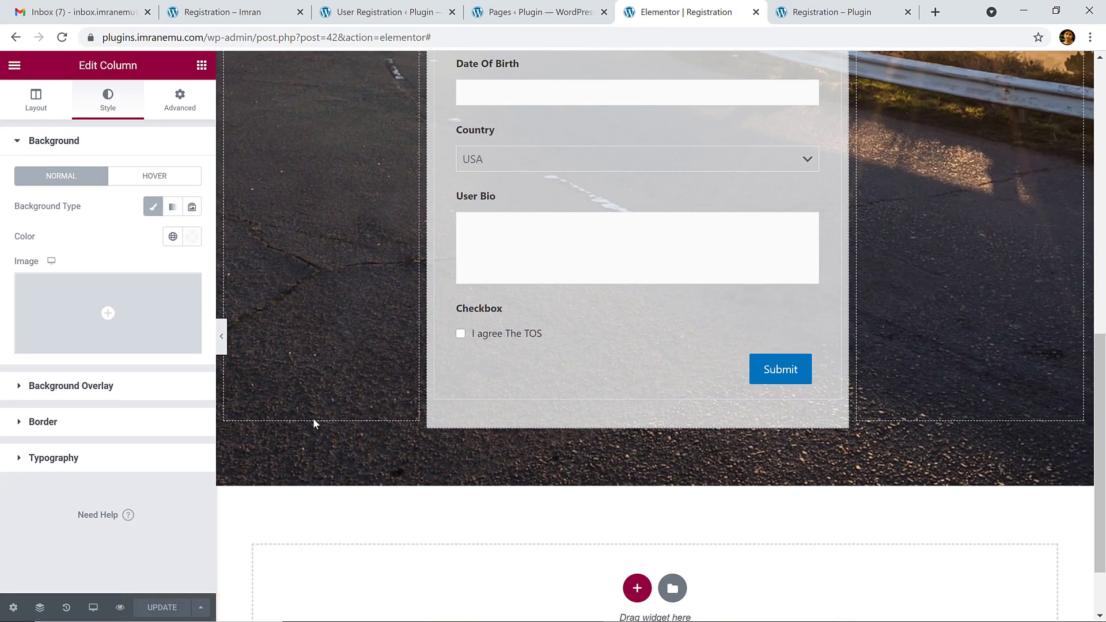
# Step: Preview the Registration page and examine the form and background from top to bottom
pyautogui.scroll(10, 316, 418)
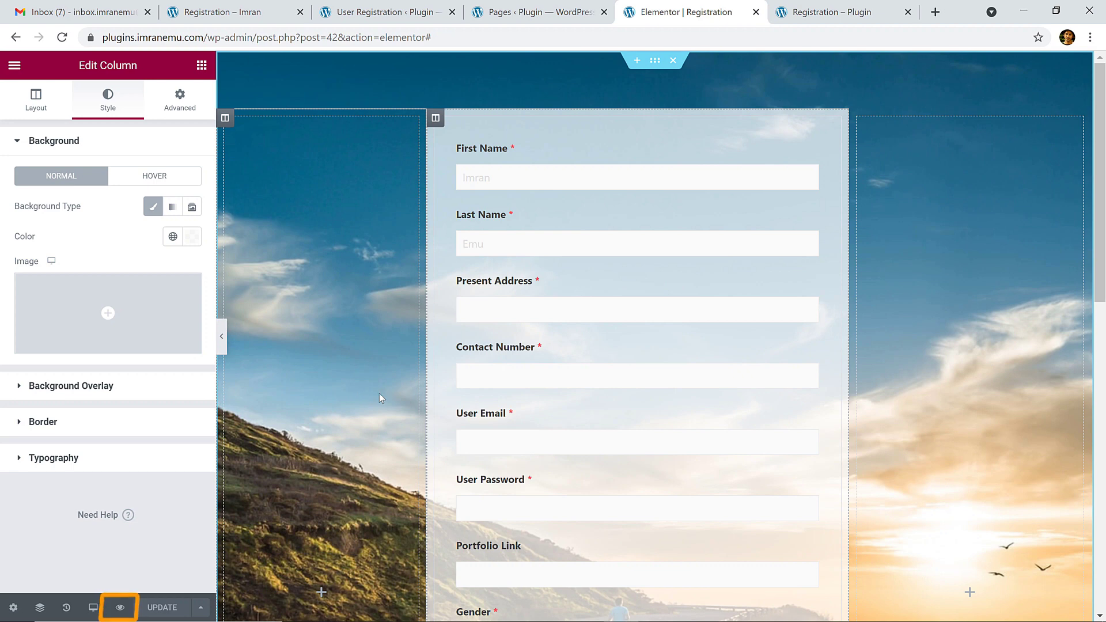
pyautogui.click(123, 609)
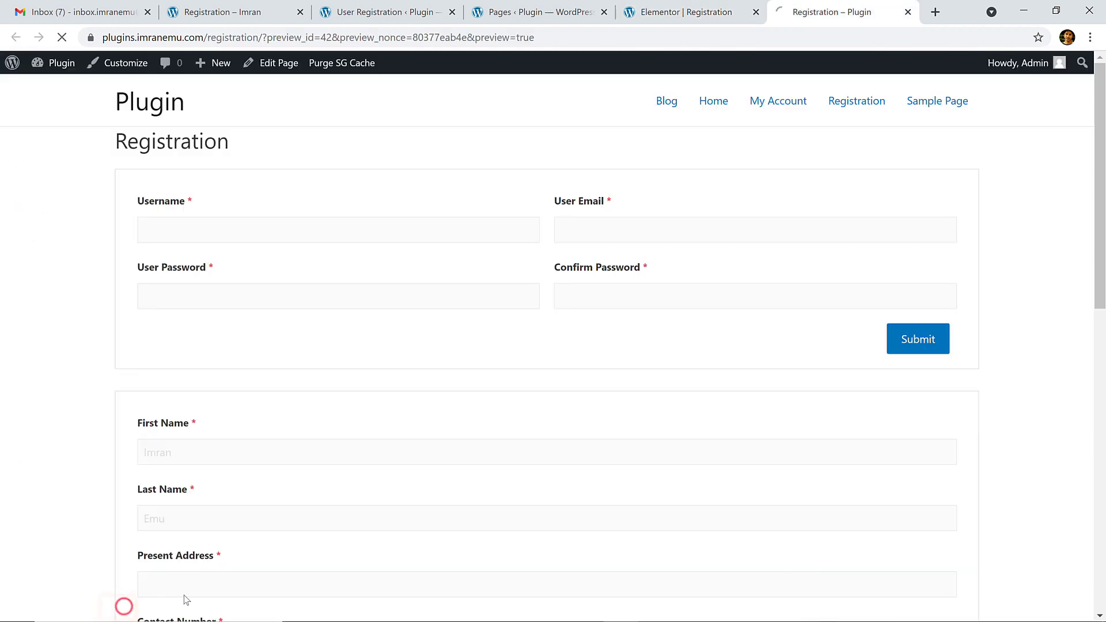
pyautogui.scroll(-9, 530, 355)
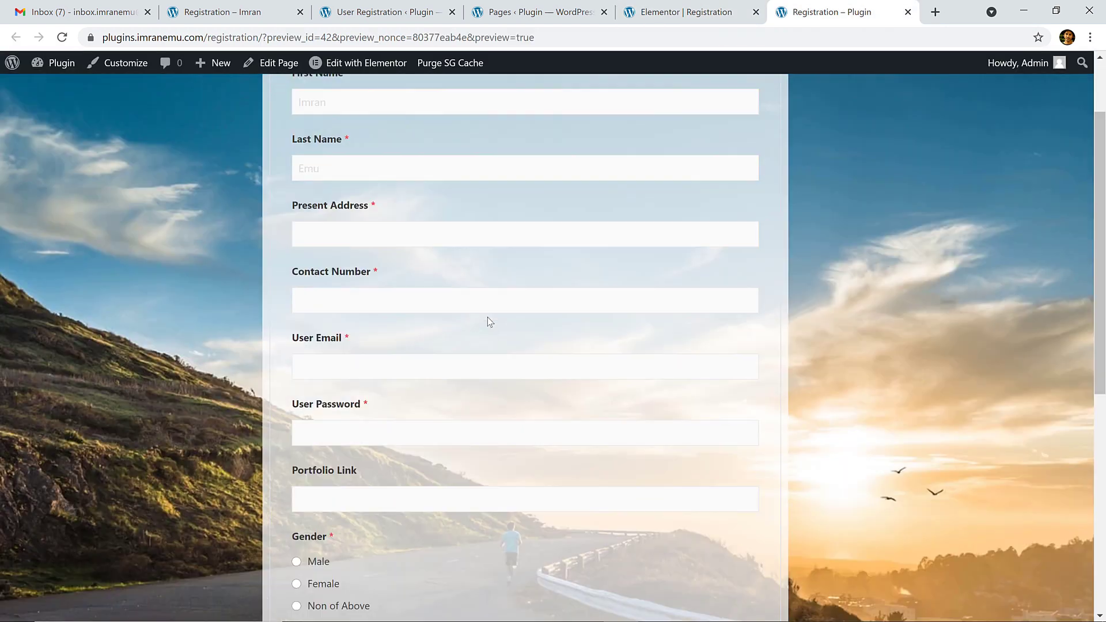
pyautogui.scroll(6, 484, 339)
pyautogui.scroll(3, 484, 338)
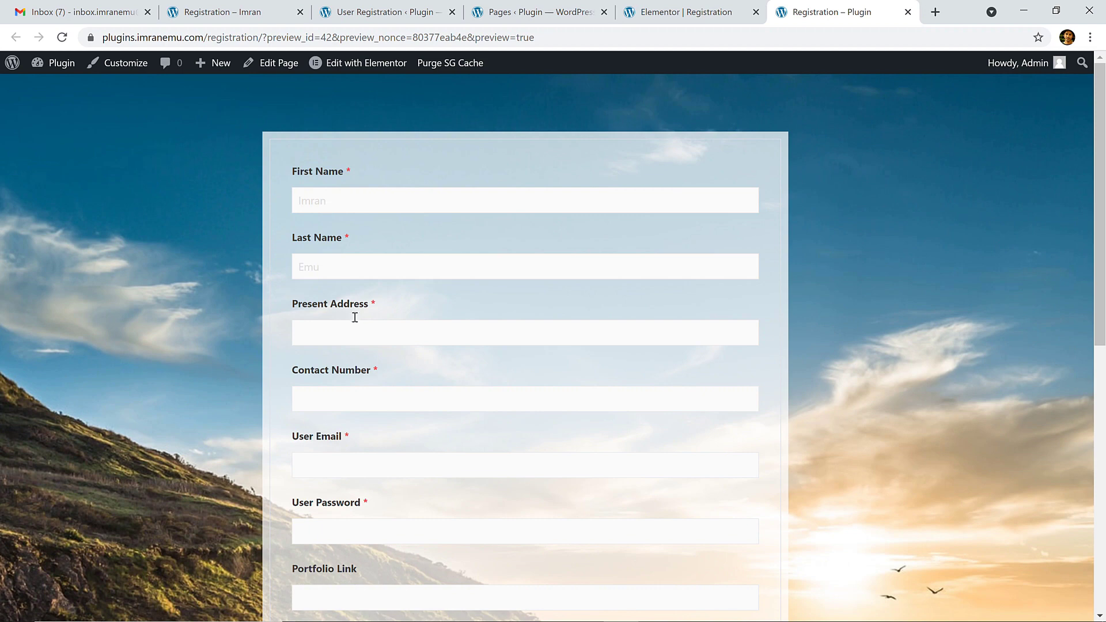
pyautogui.scroll(-10, 354, 318)
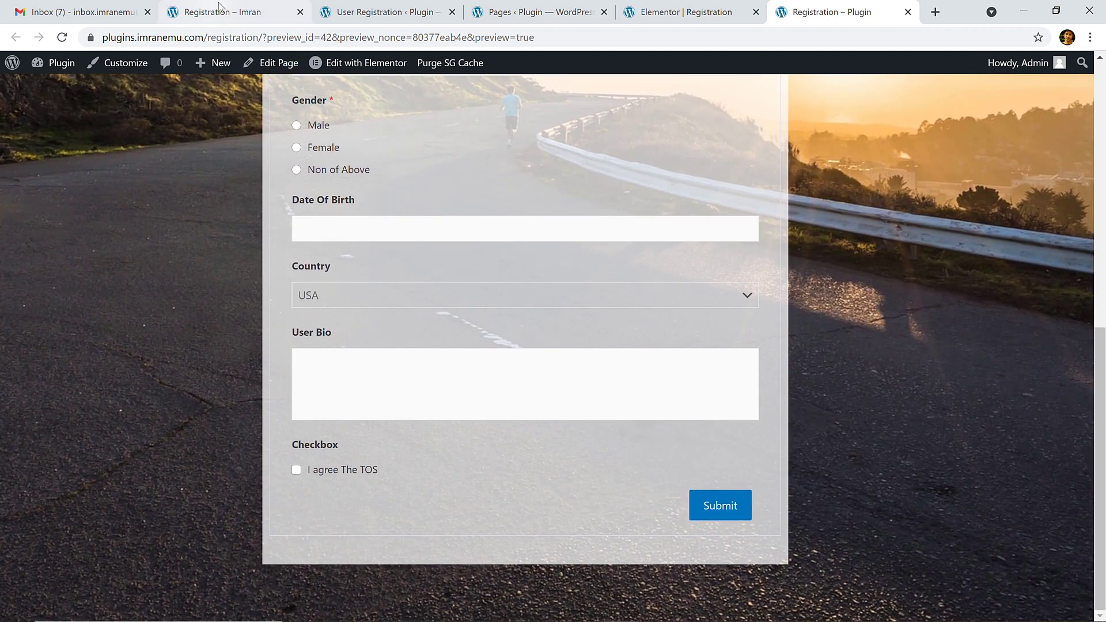
# Step: Open the User Registration plugin's settings and review the General Options and My account Section
pyautogui.click(383, 13)
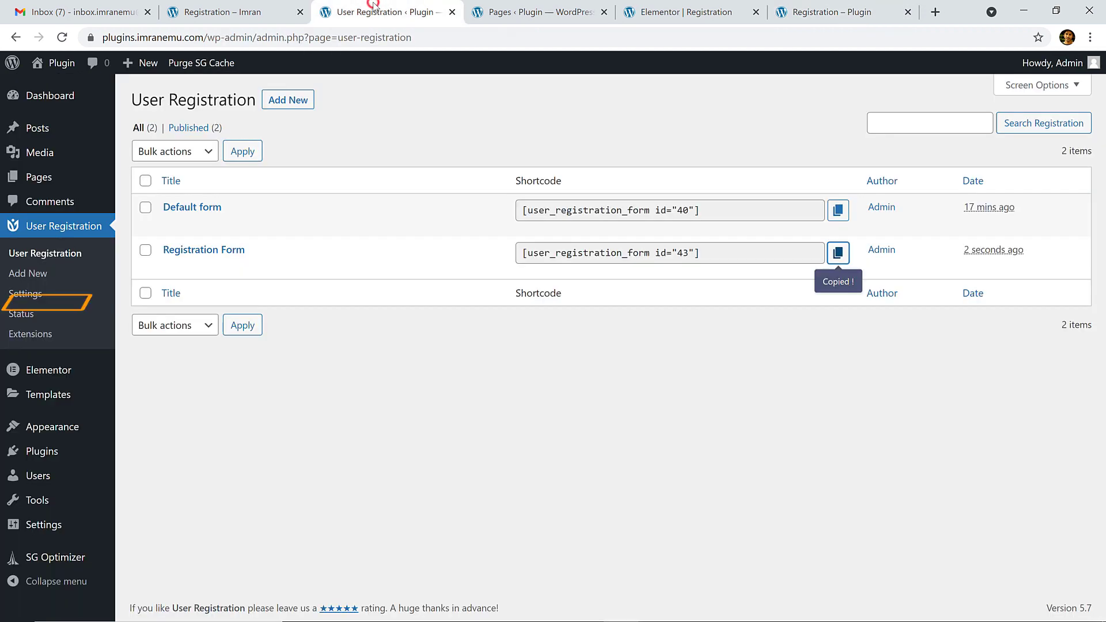
pyautogui.click(42, 298)
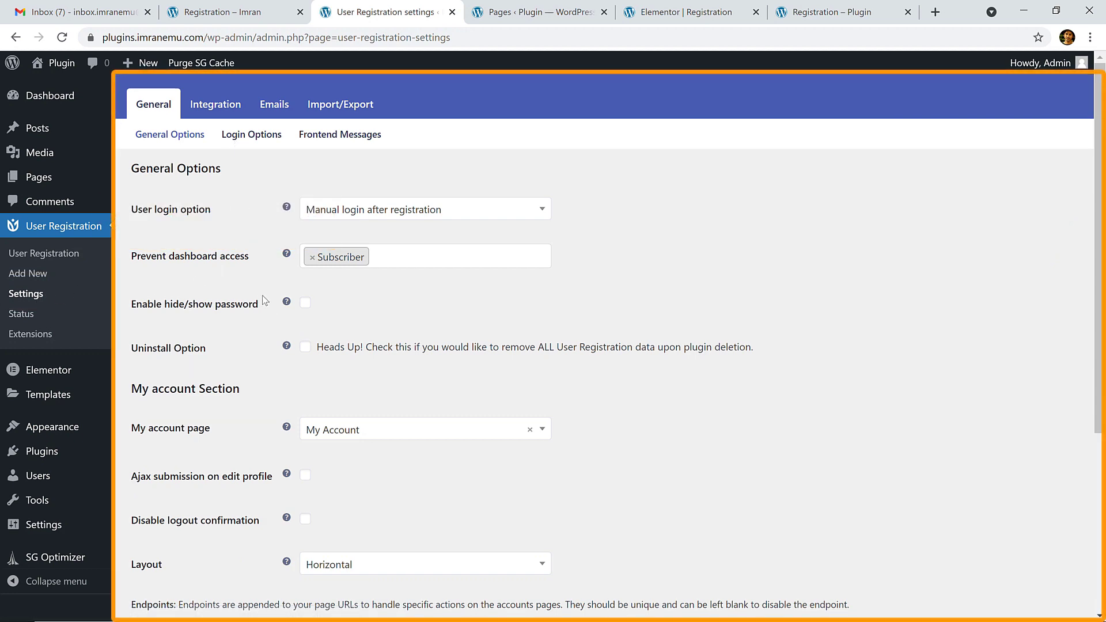
pyautogui.scroll(-5, 266, 317)
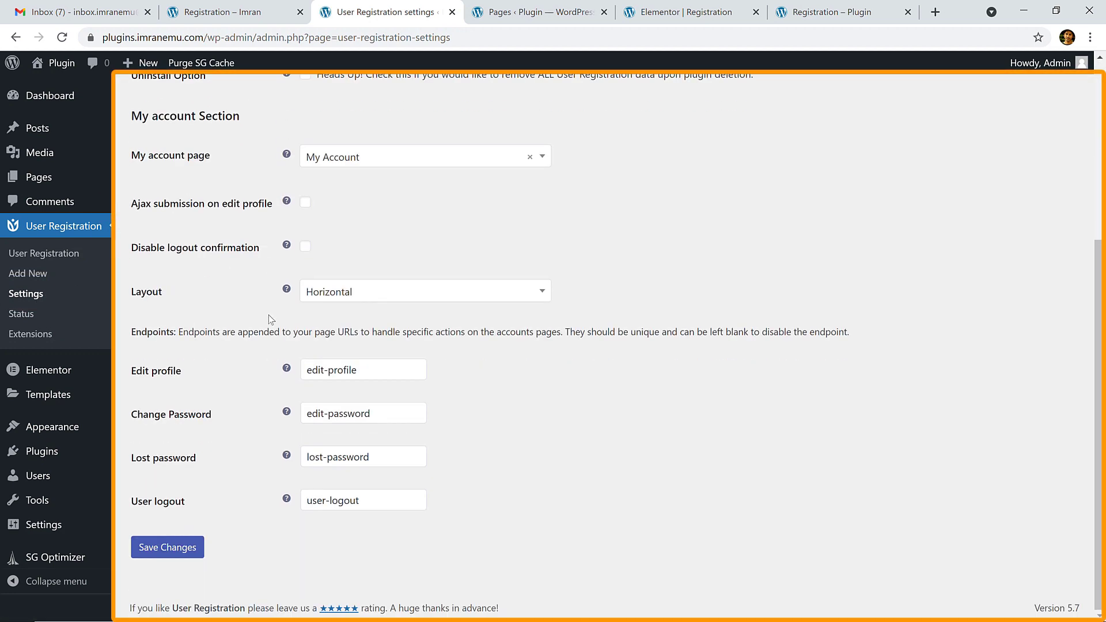
pyautogui.scroll(5, 269, 316)
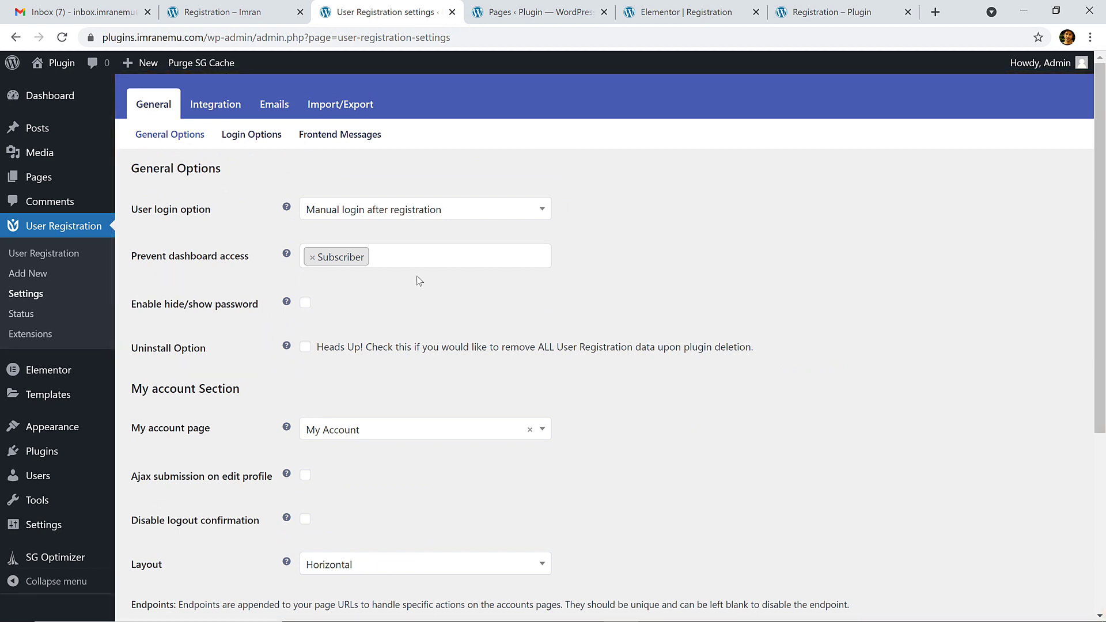
# Step: Choose Email confirmation to login as the user login option and review the remaining general settings
pyautogui.click(389, 216)
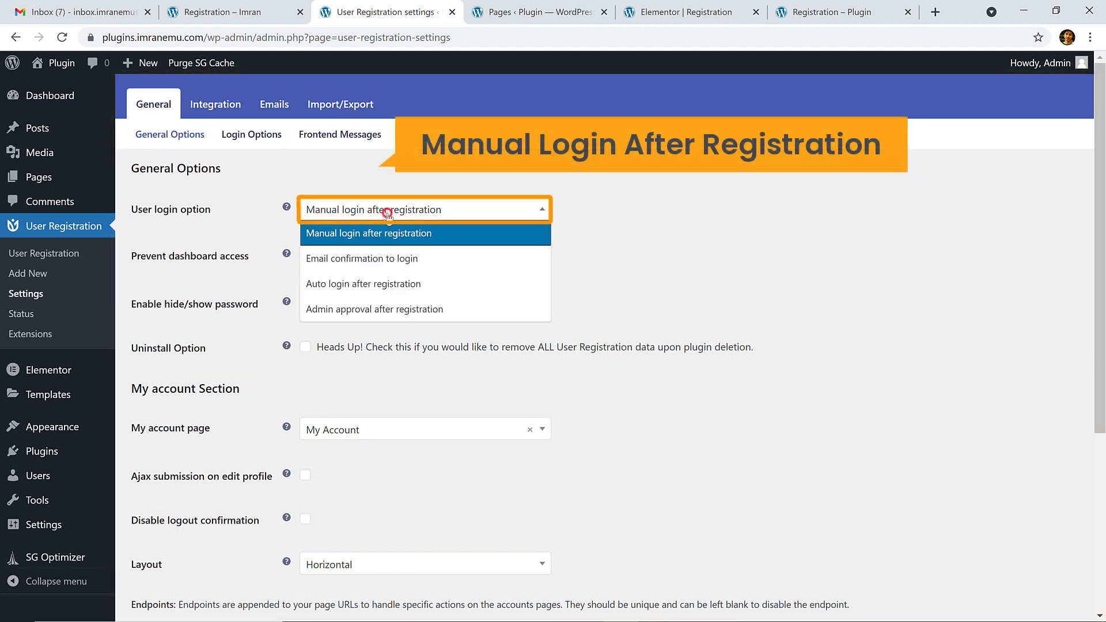
pyautogui.click(376, 263)
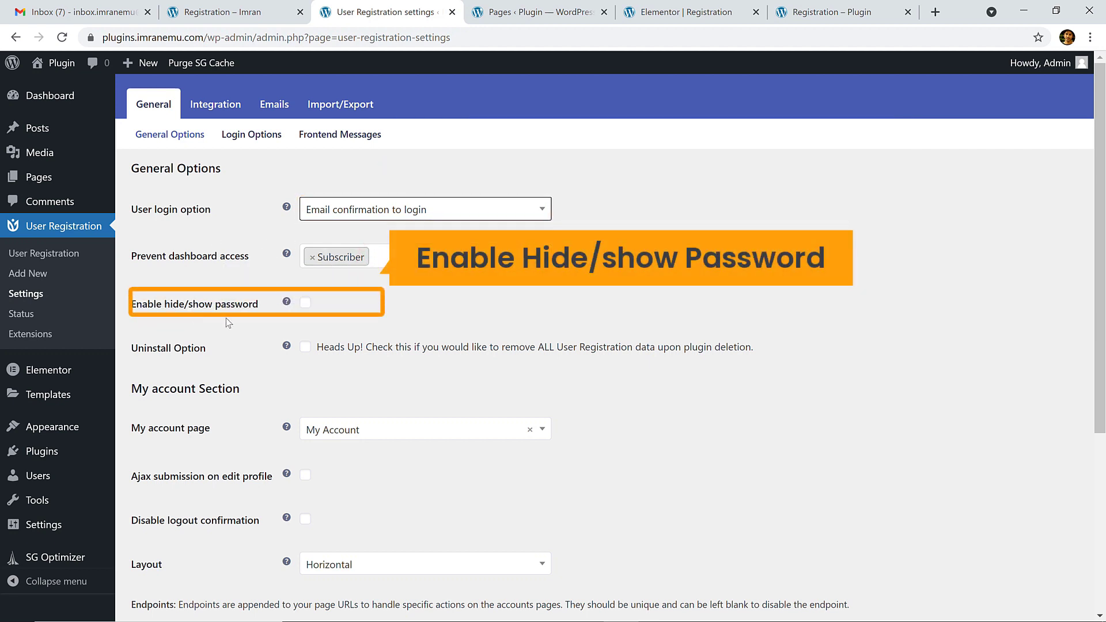
pyautogui.scroll(-3, 310, 311)
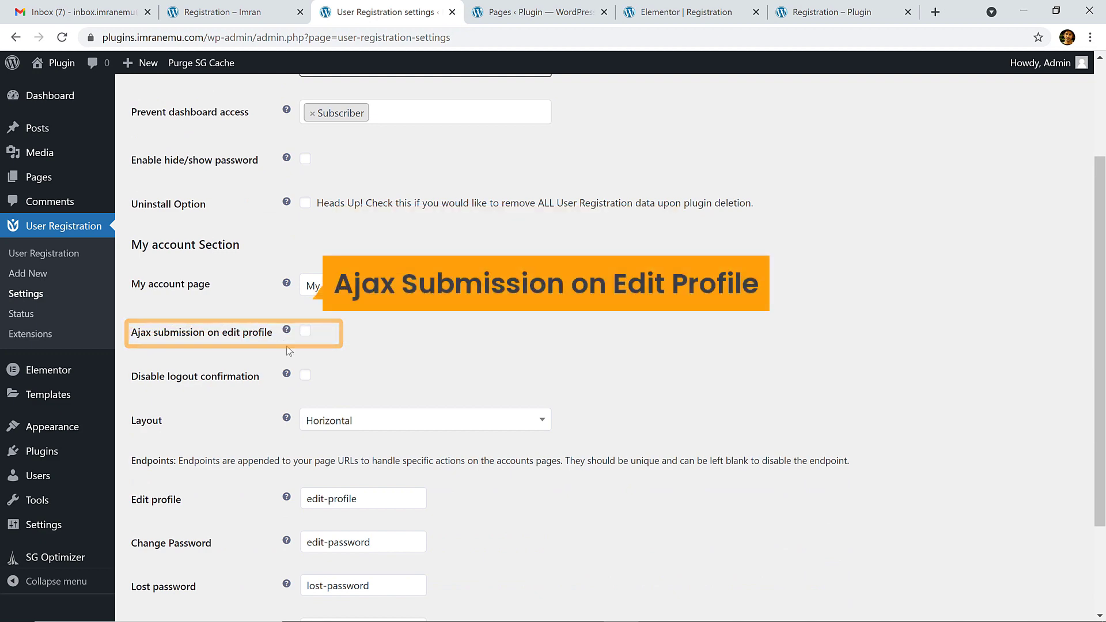
pyautogui.scroll(-3, 317, 415)
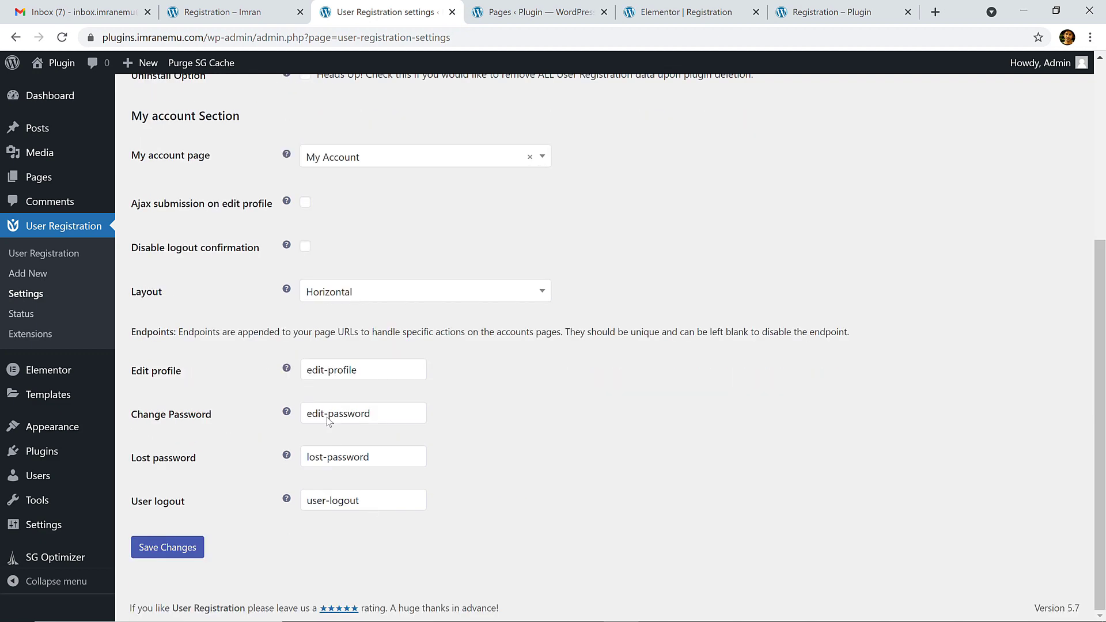
pyautogui.scroll(5, 327, 418)
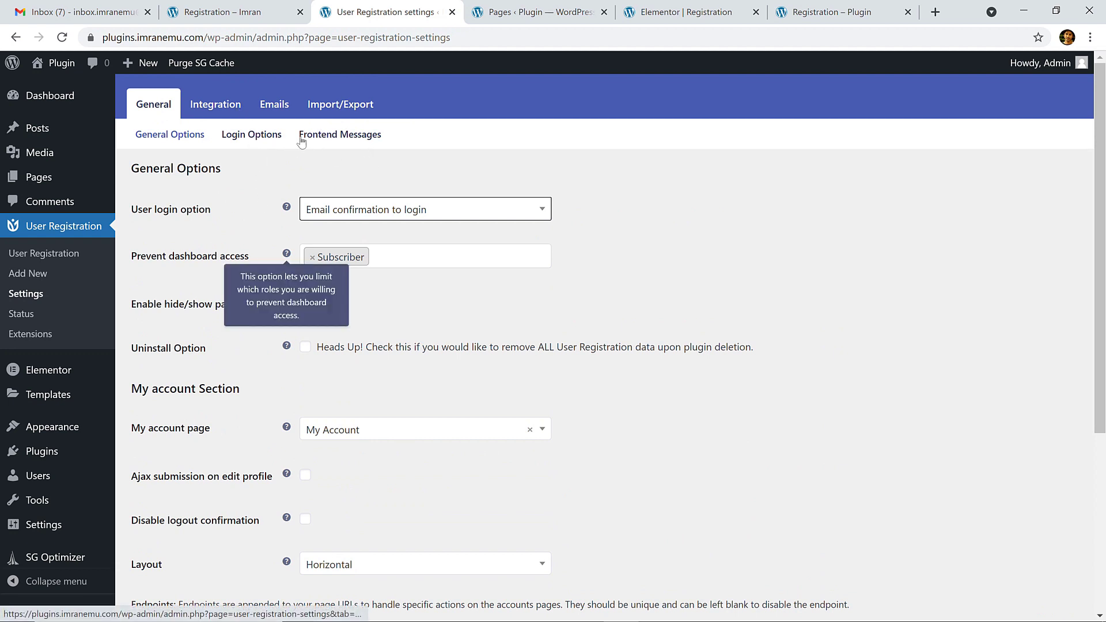
# Step: Look through the Login Options, Frontend Messages and Integration settings, and return to the Registration page preview
pyautogui.click(270, 138)
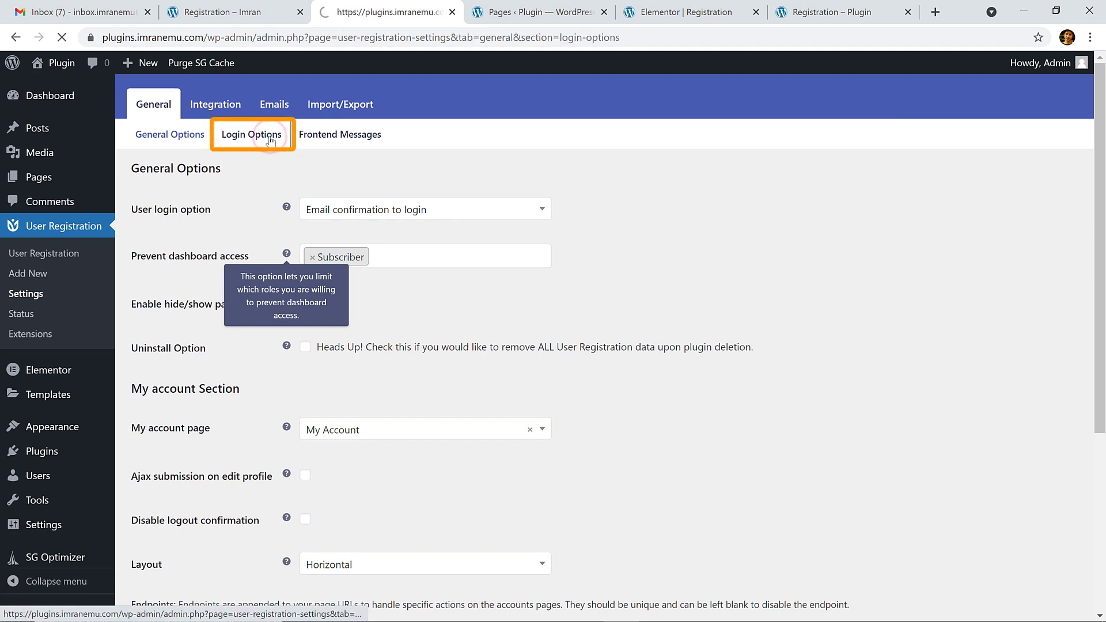
pyautogui.click(358, 140)
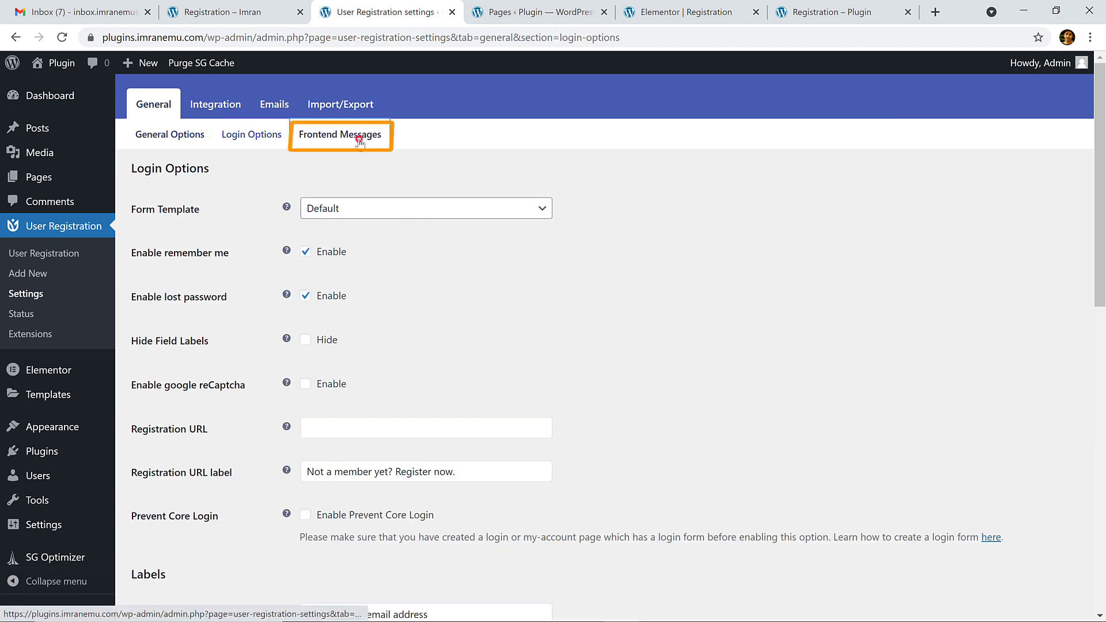
pyautogui.click(223, 107)
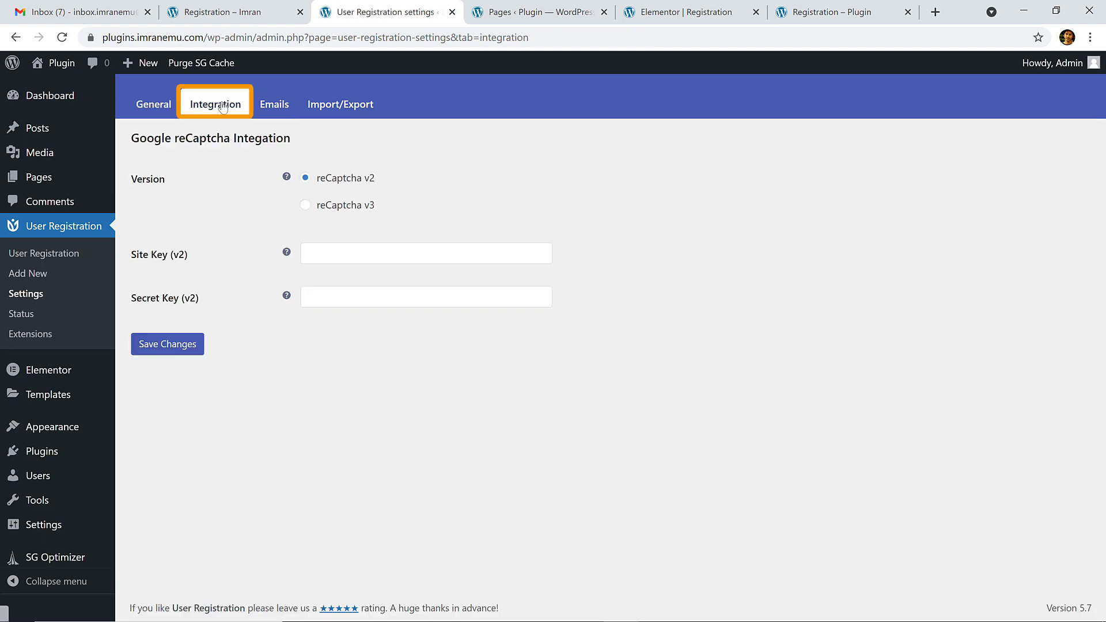
pyautogui.click(161, 109)
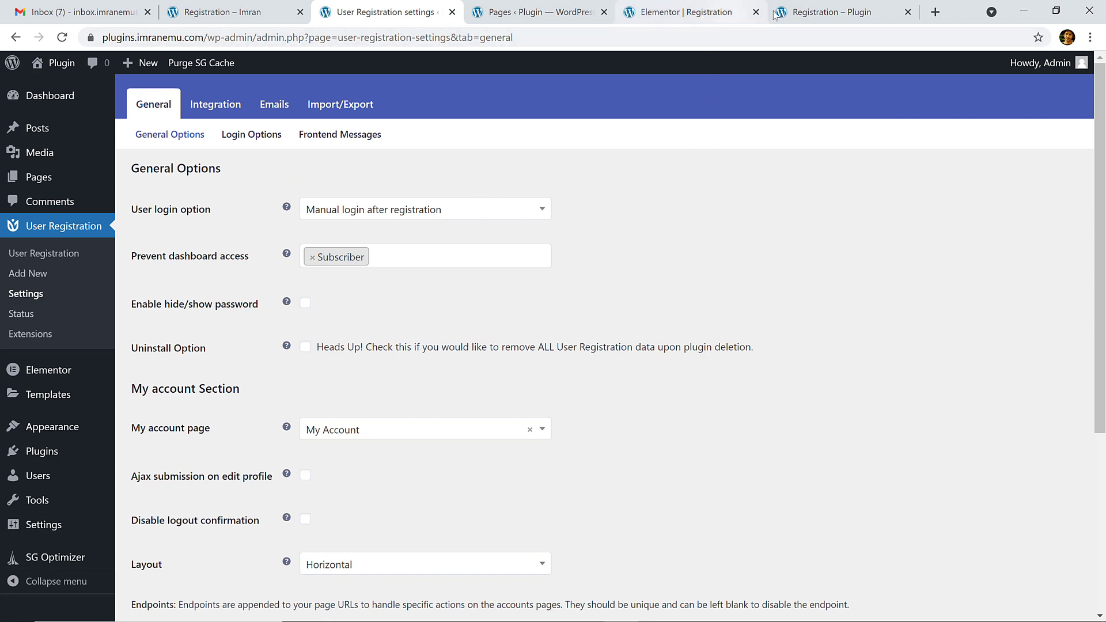
pyautogui.click(802, 12)
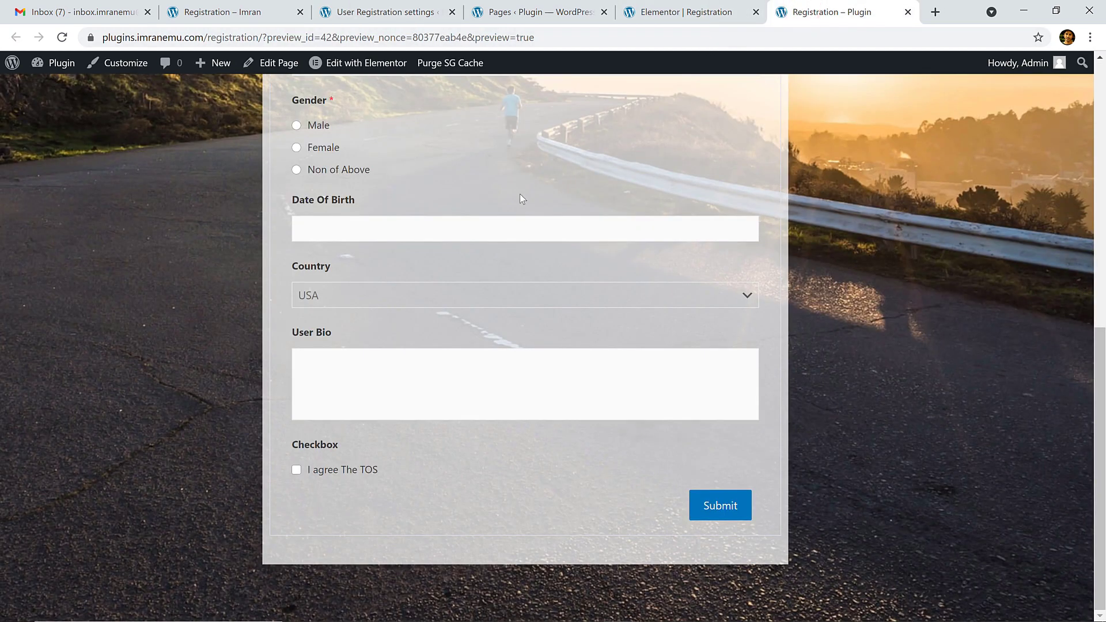
pyautogui.scroll(10, 520, 196)
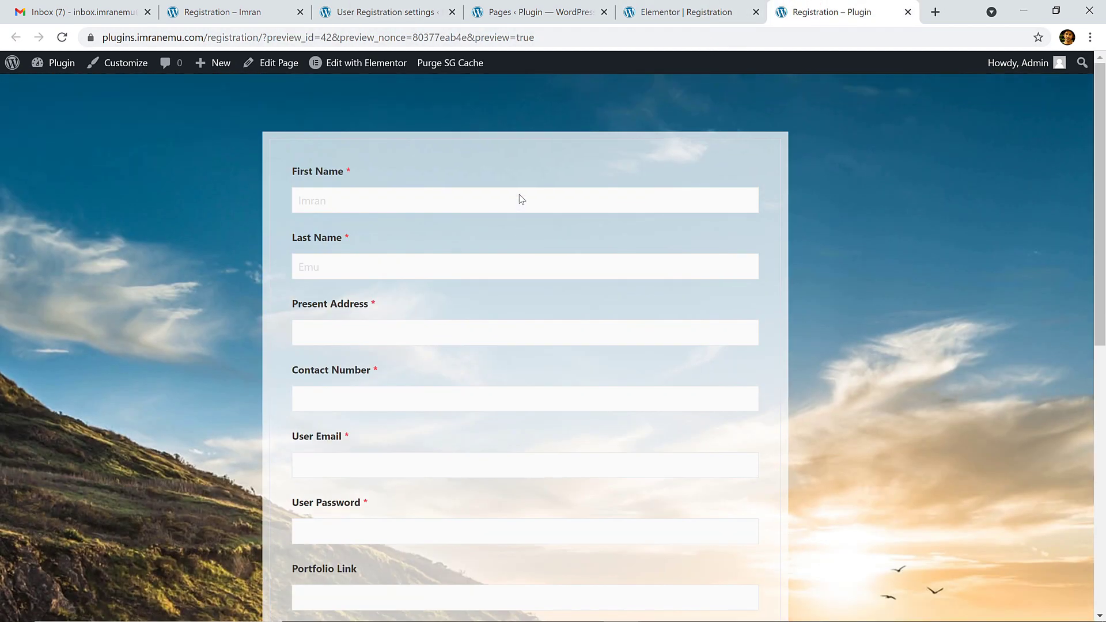